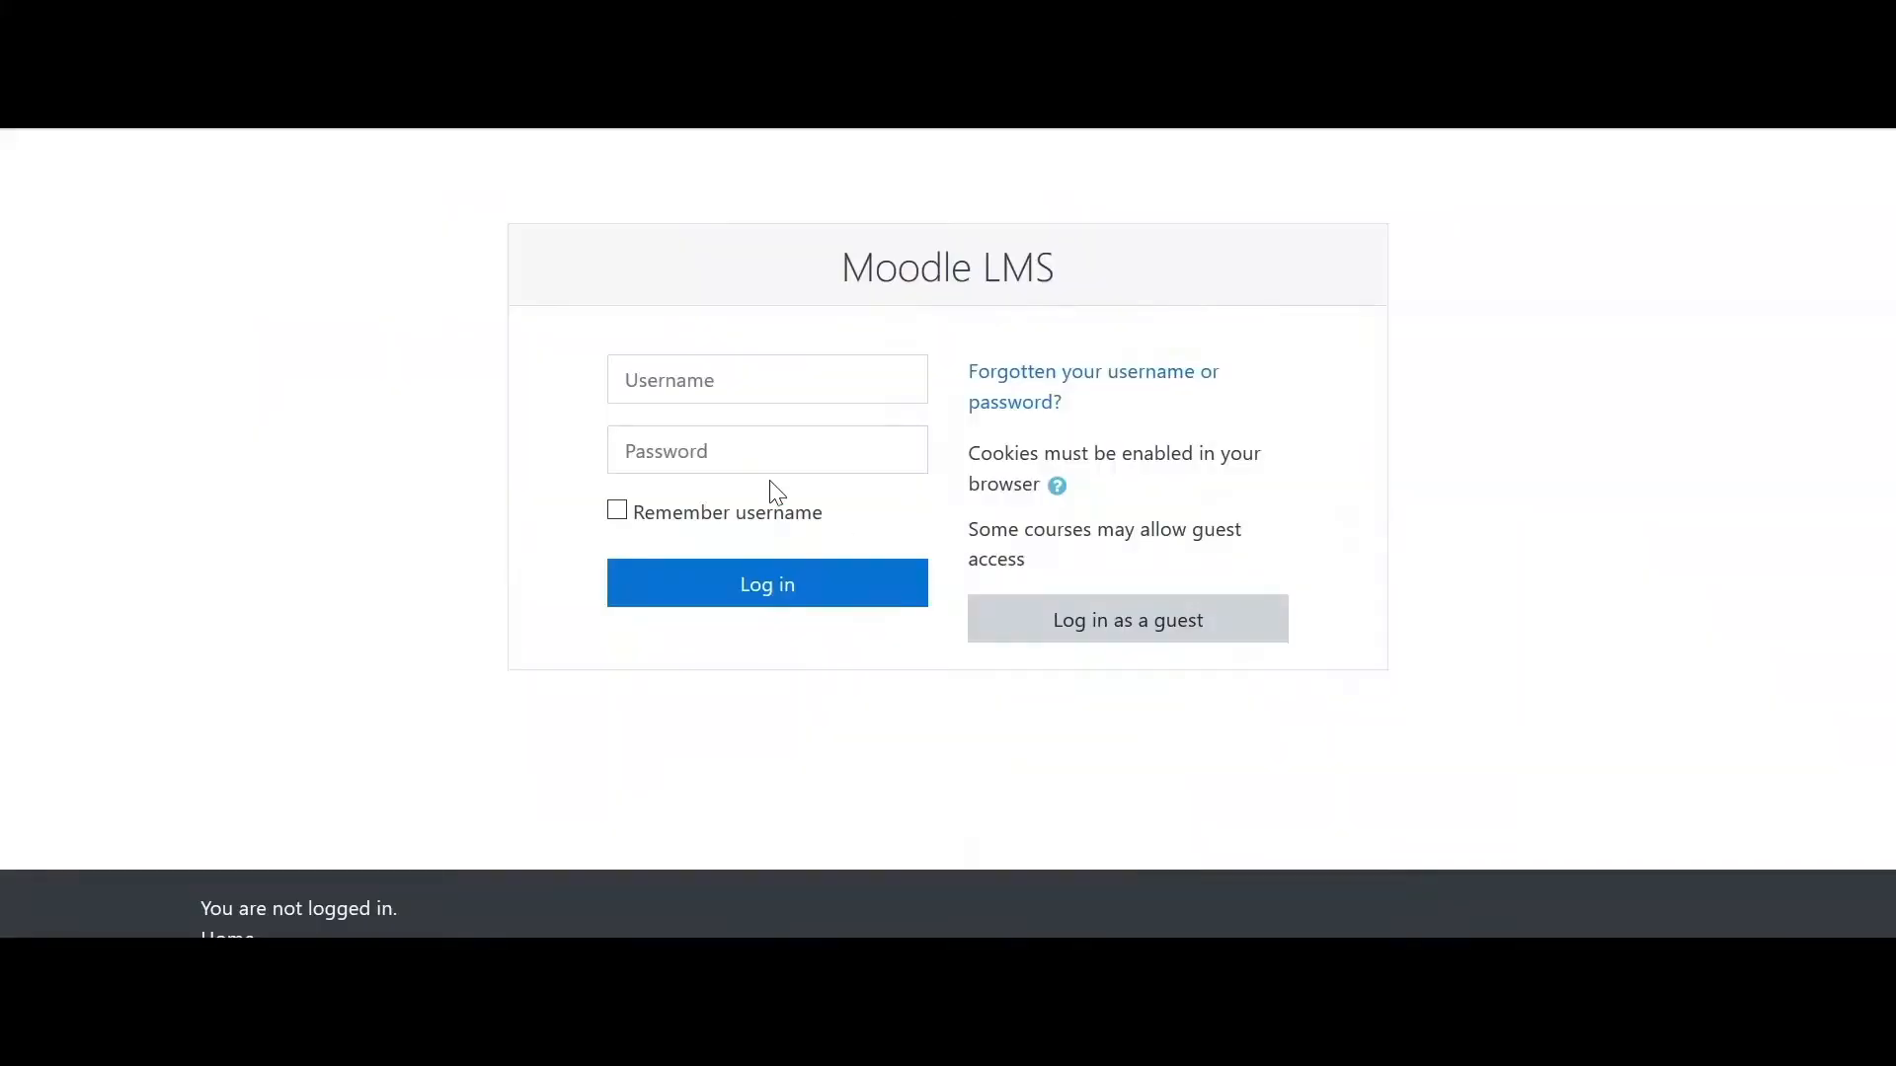
- Sign in to Moodle with the administrator's e-mail username and password
click(719, 388)
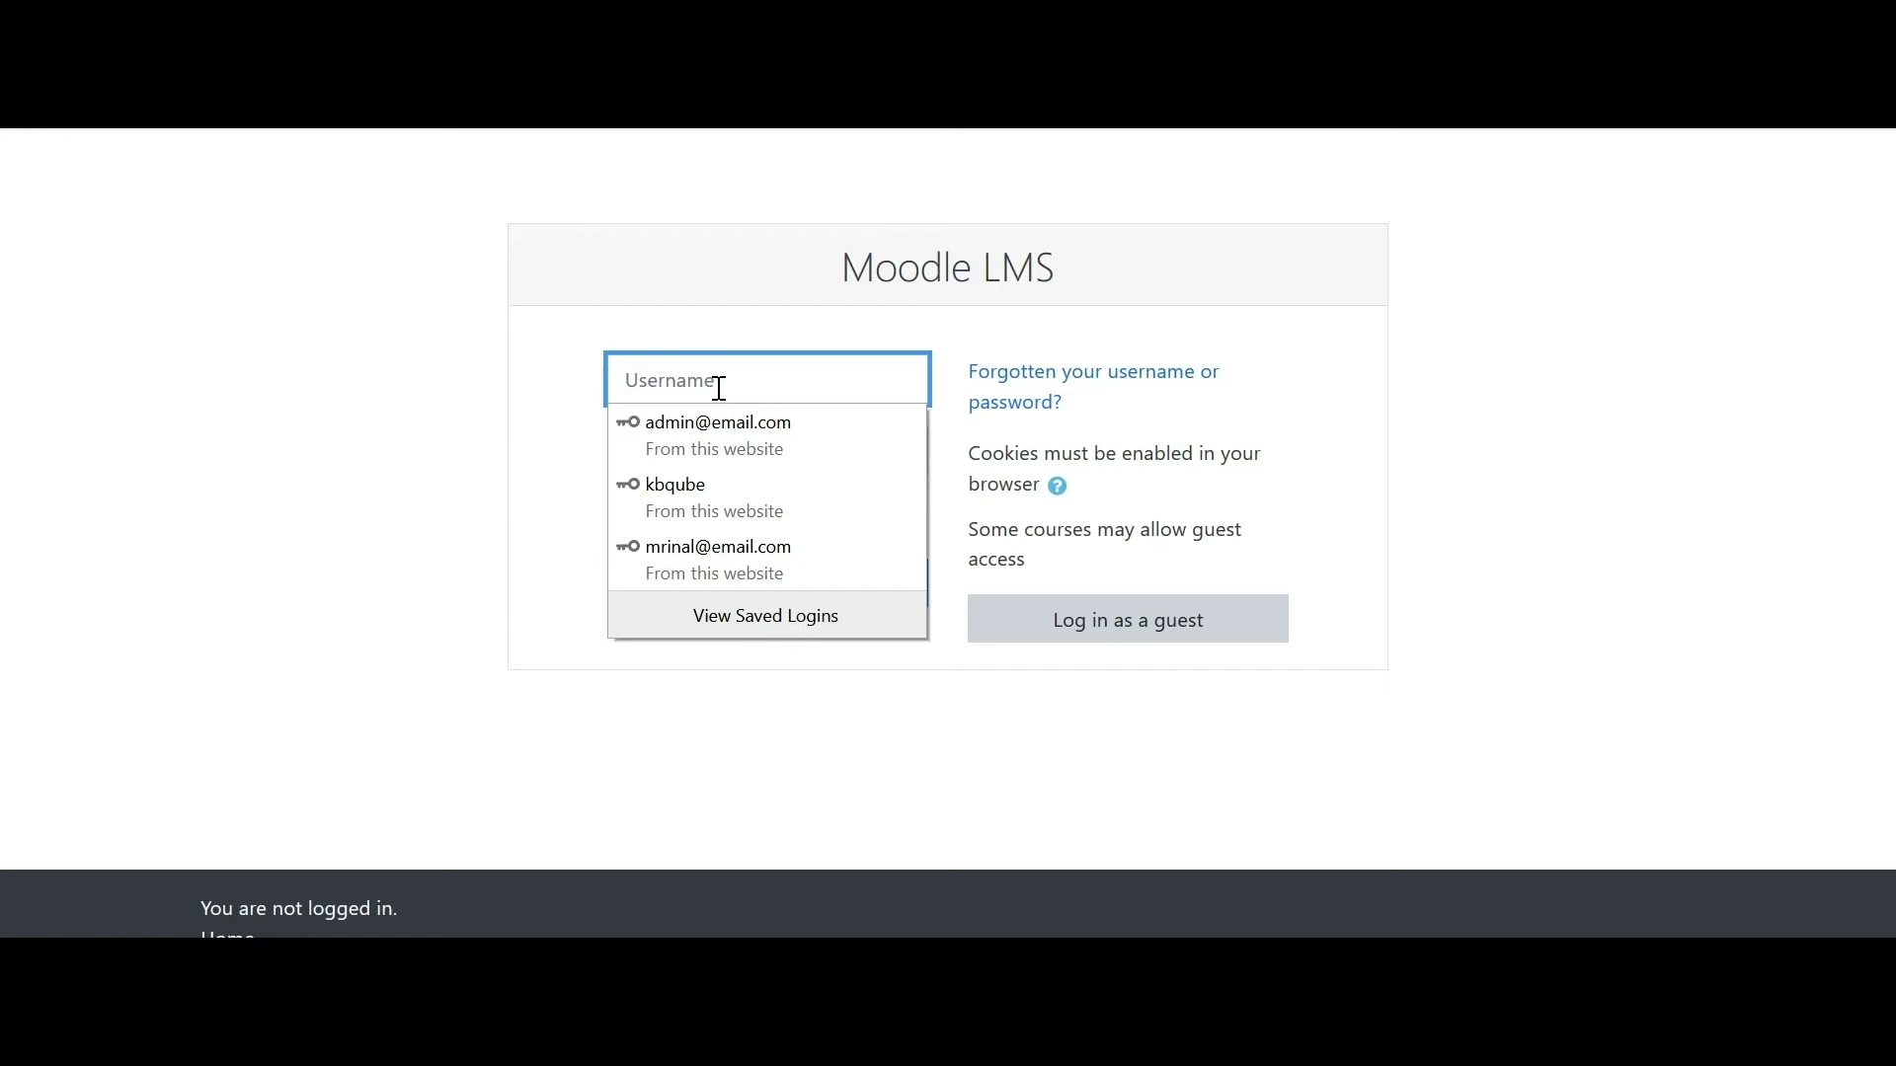
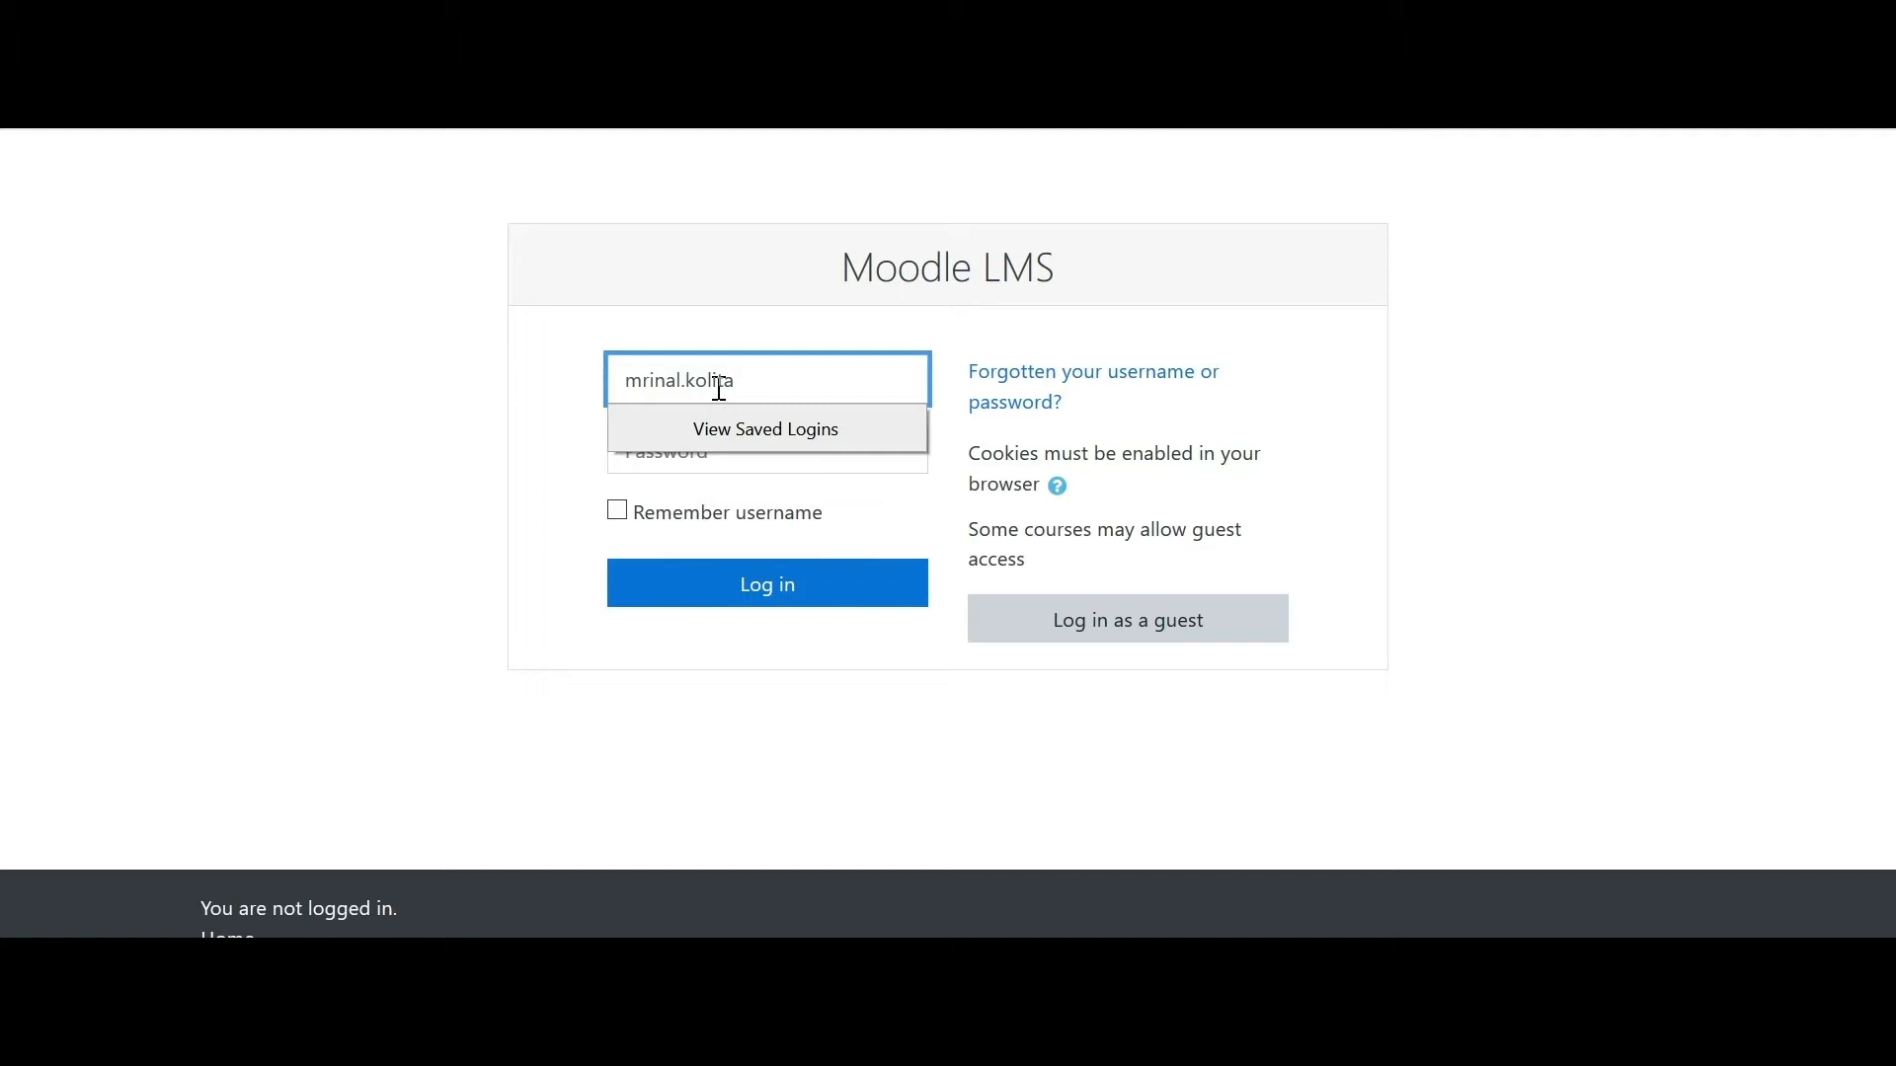
key(Tab)
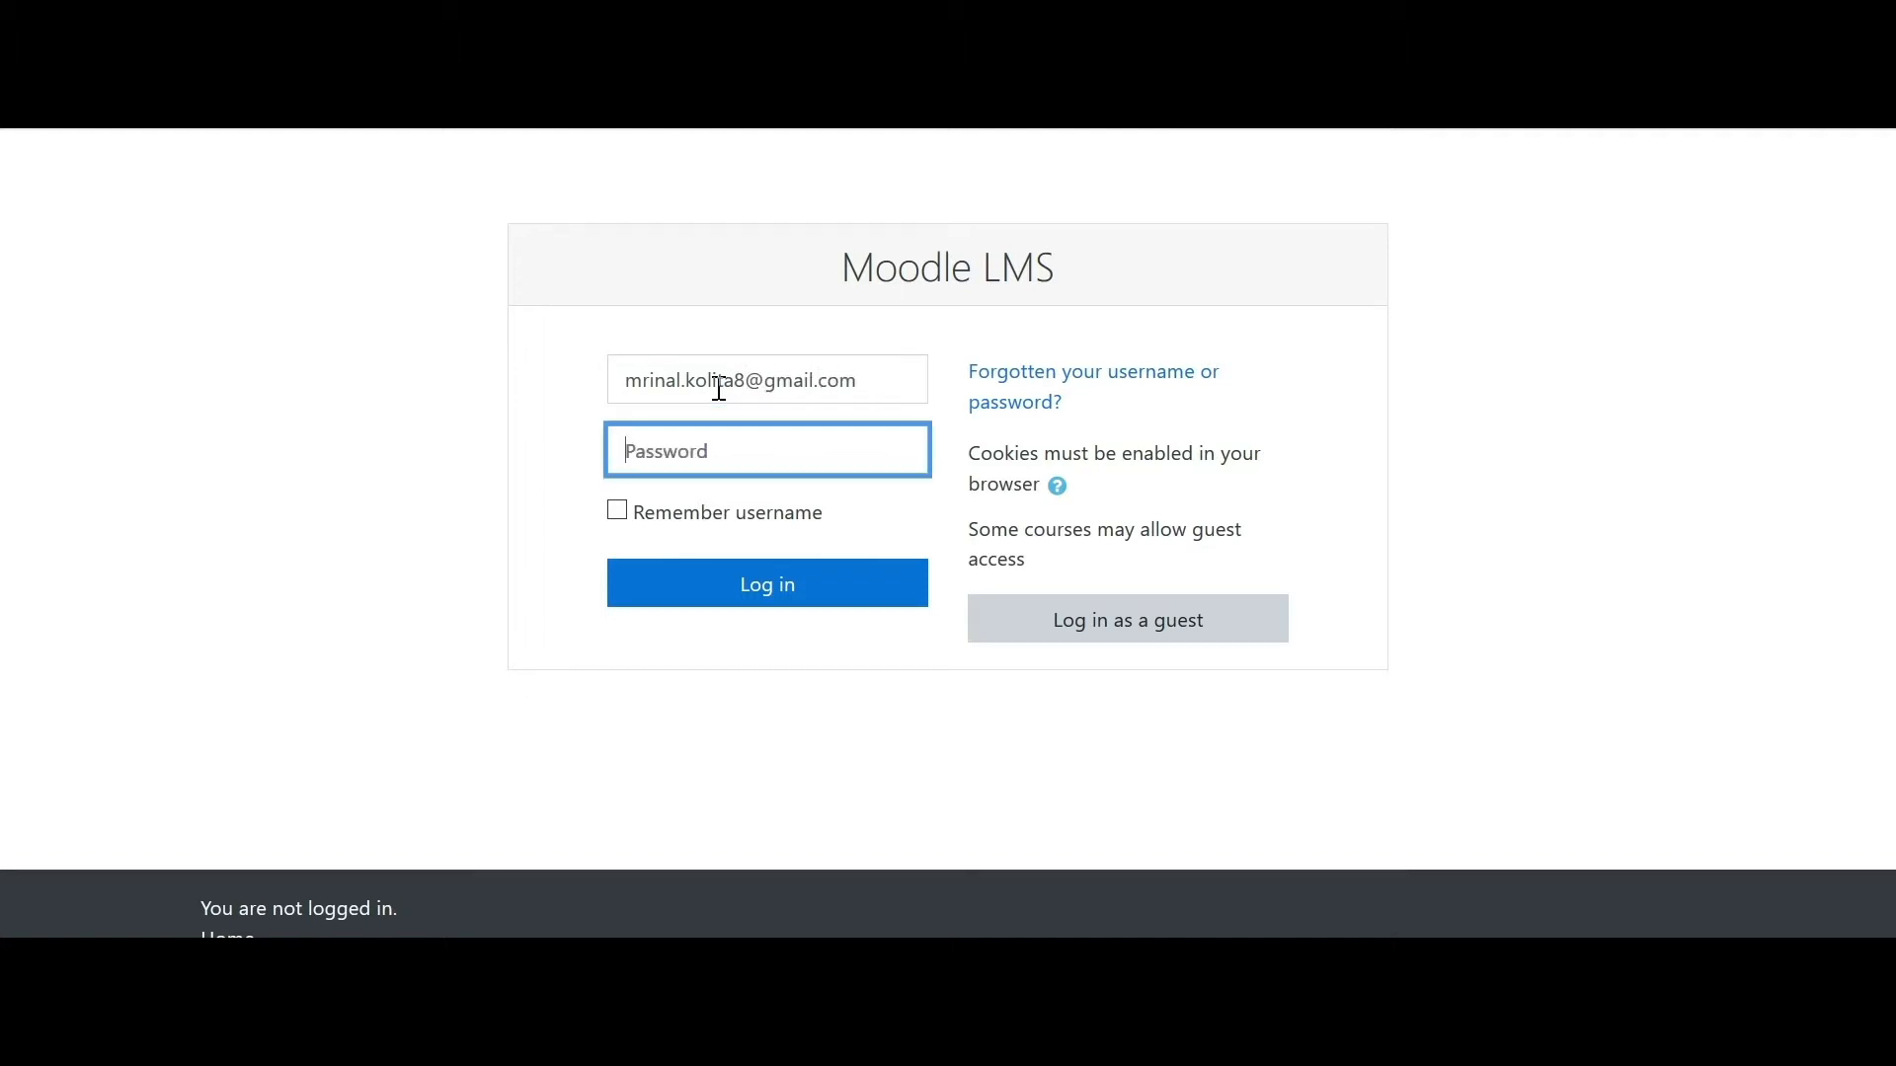
text(••)
click(820, 601)
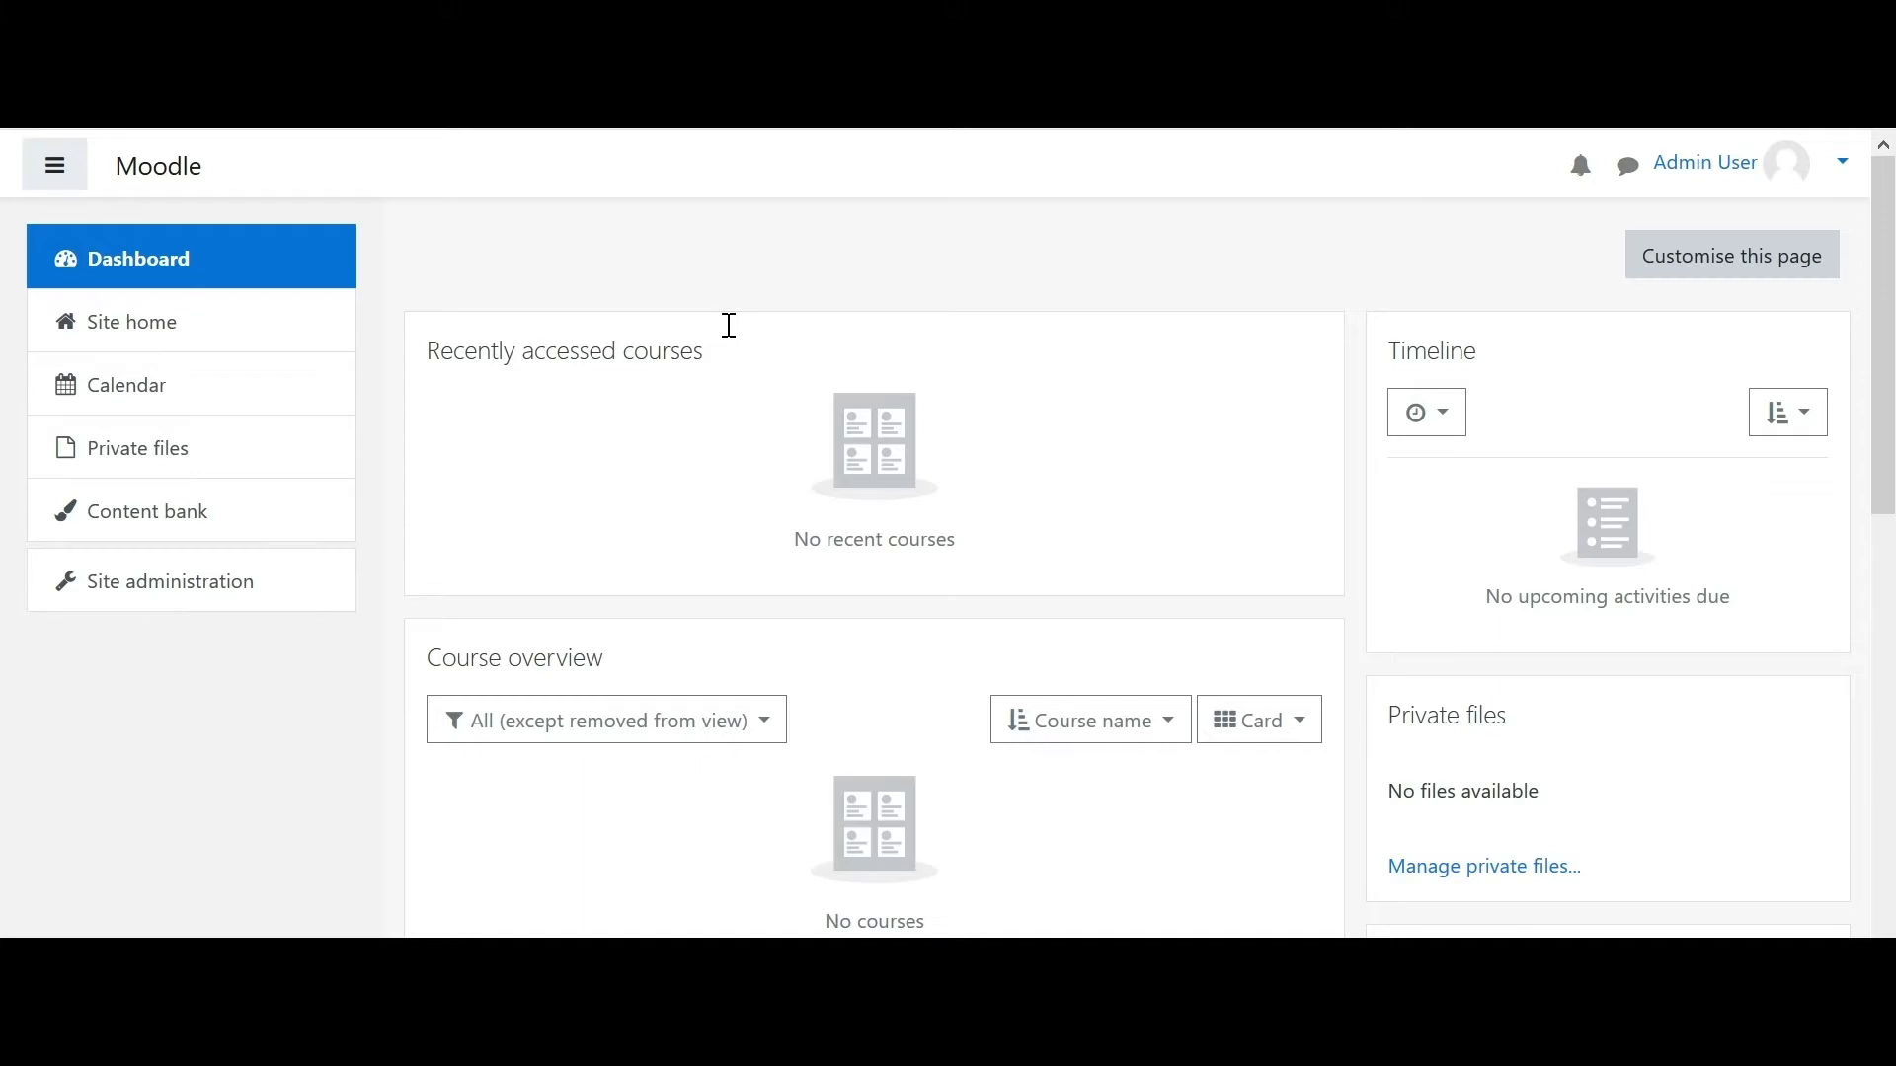
- Go to Site home, which lists the English course, then into Site administration
mouse_move(1883, 190)
mouse_down()
mouse_move(1893, 624)
mouse_move(1880, 219)
mouse_up()
click(198, 334)
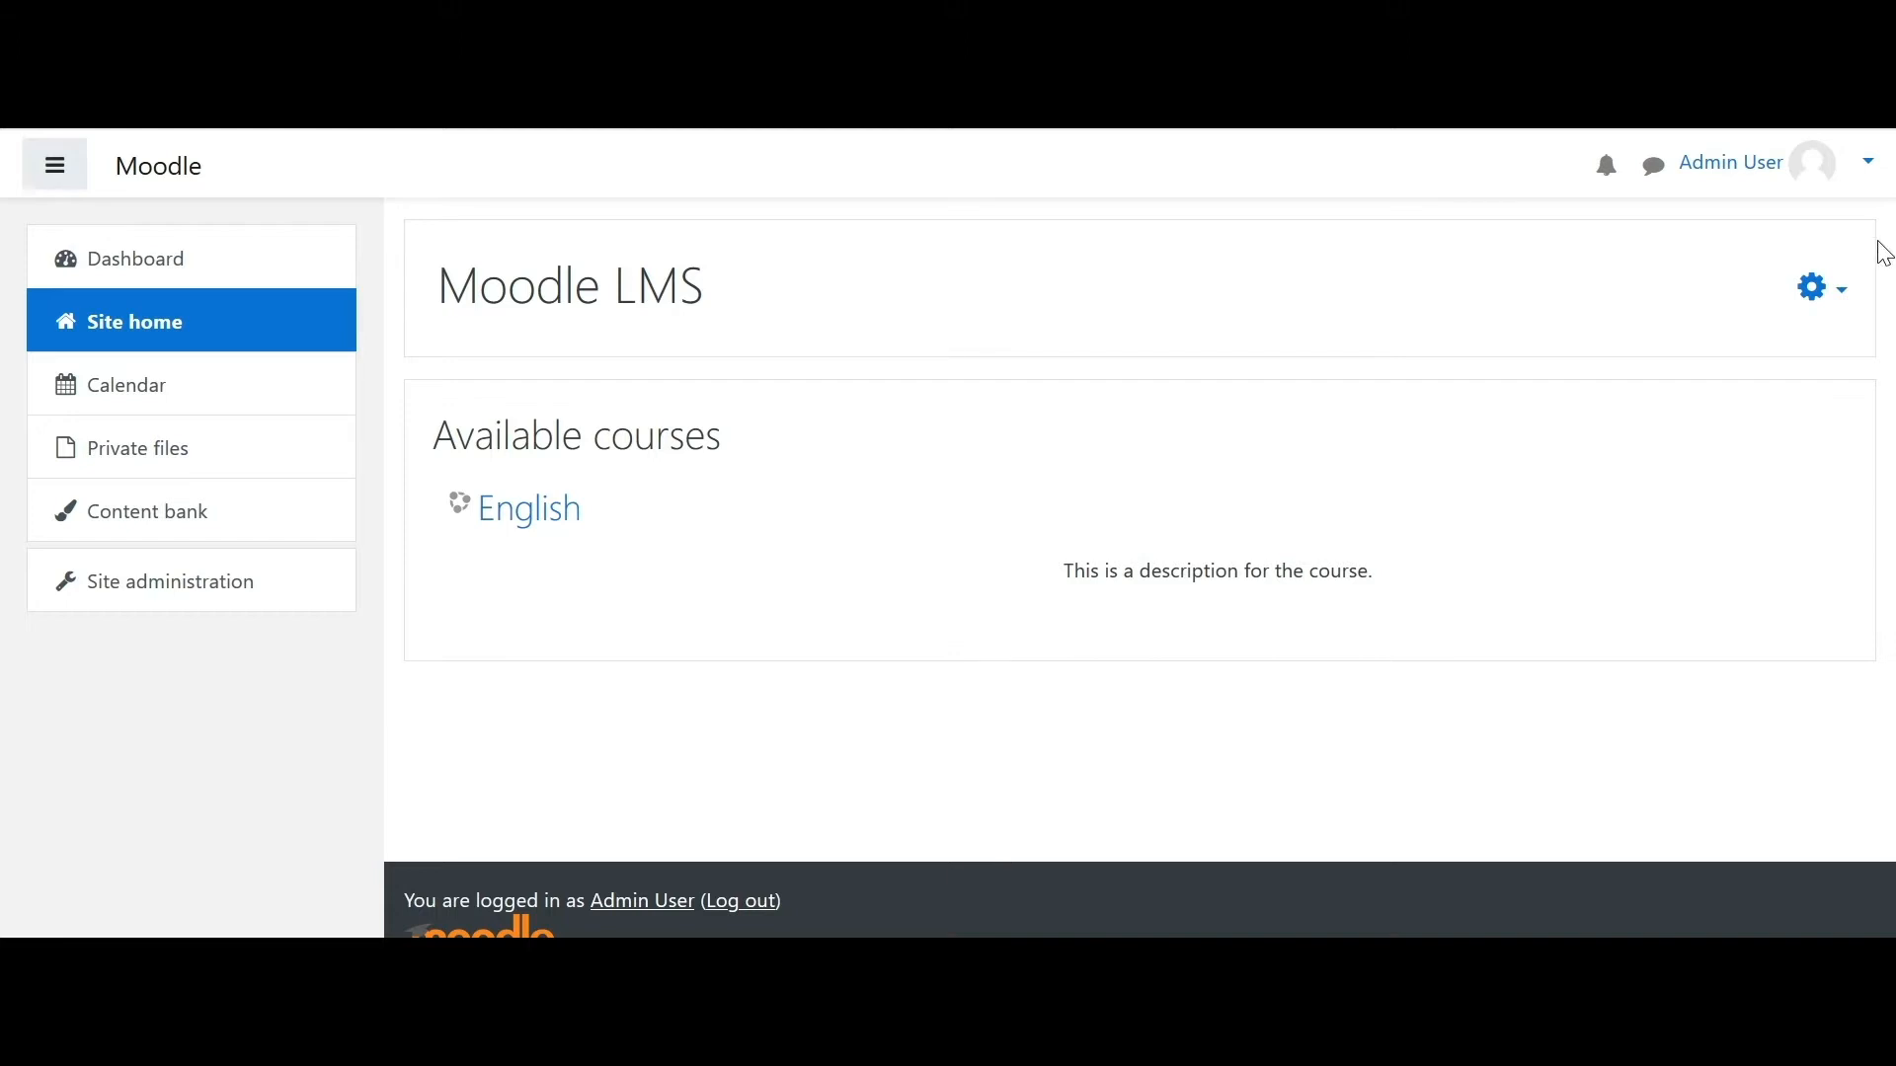
click(165, 597)
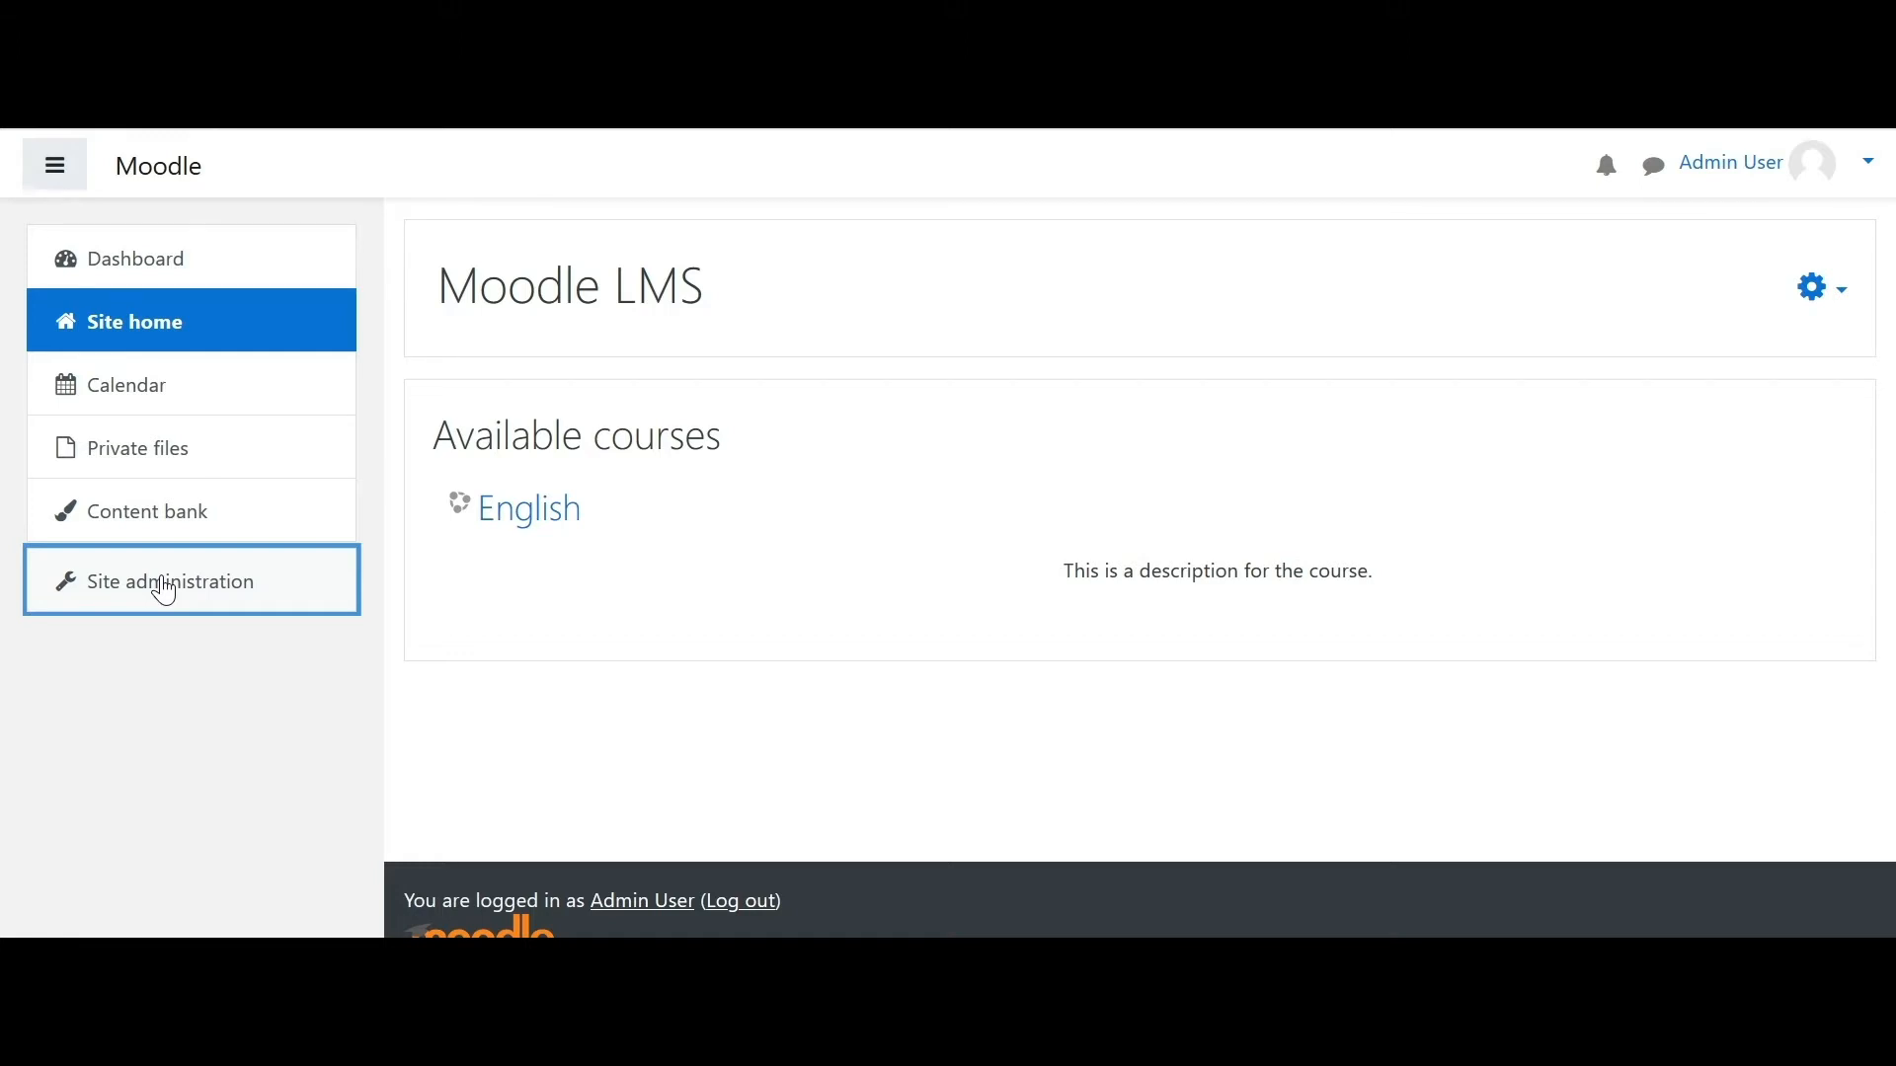
- Open Add a new user from the Accounts section of Site administration's Users settings
click(165, 593)
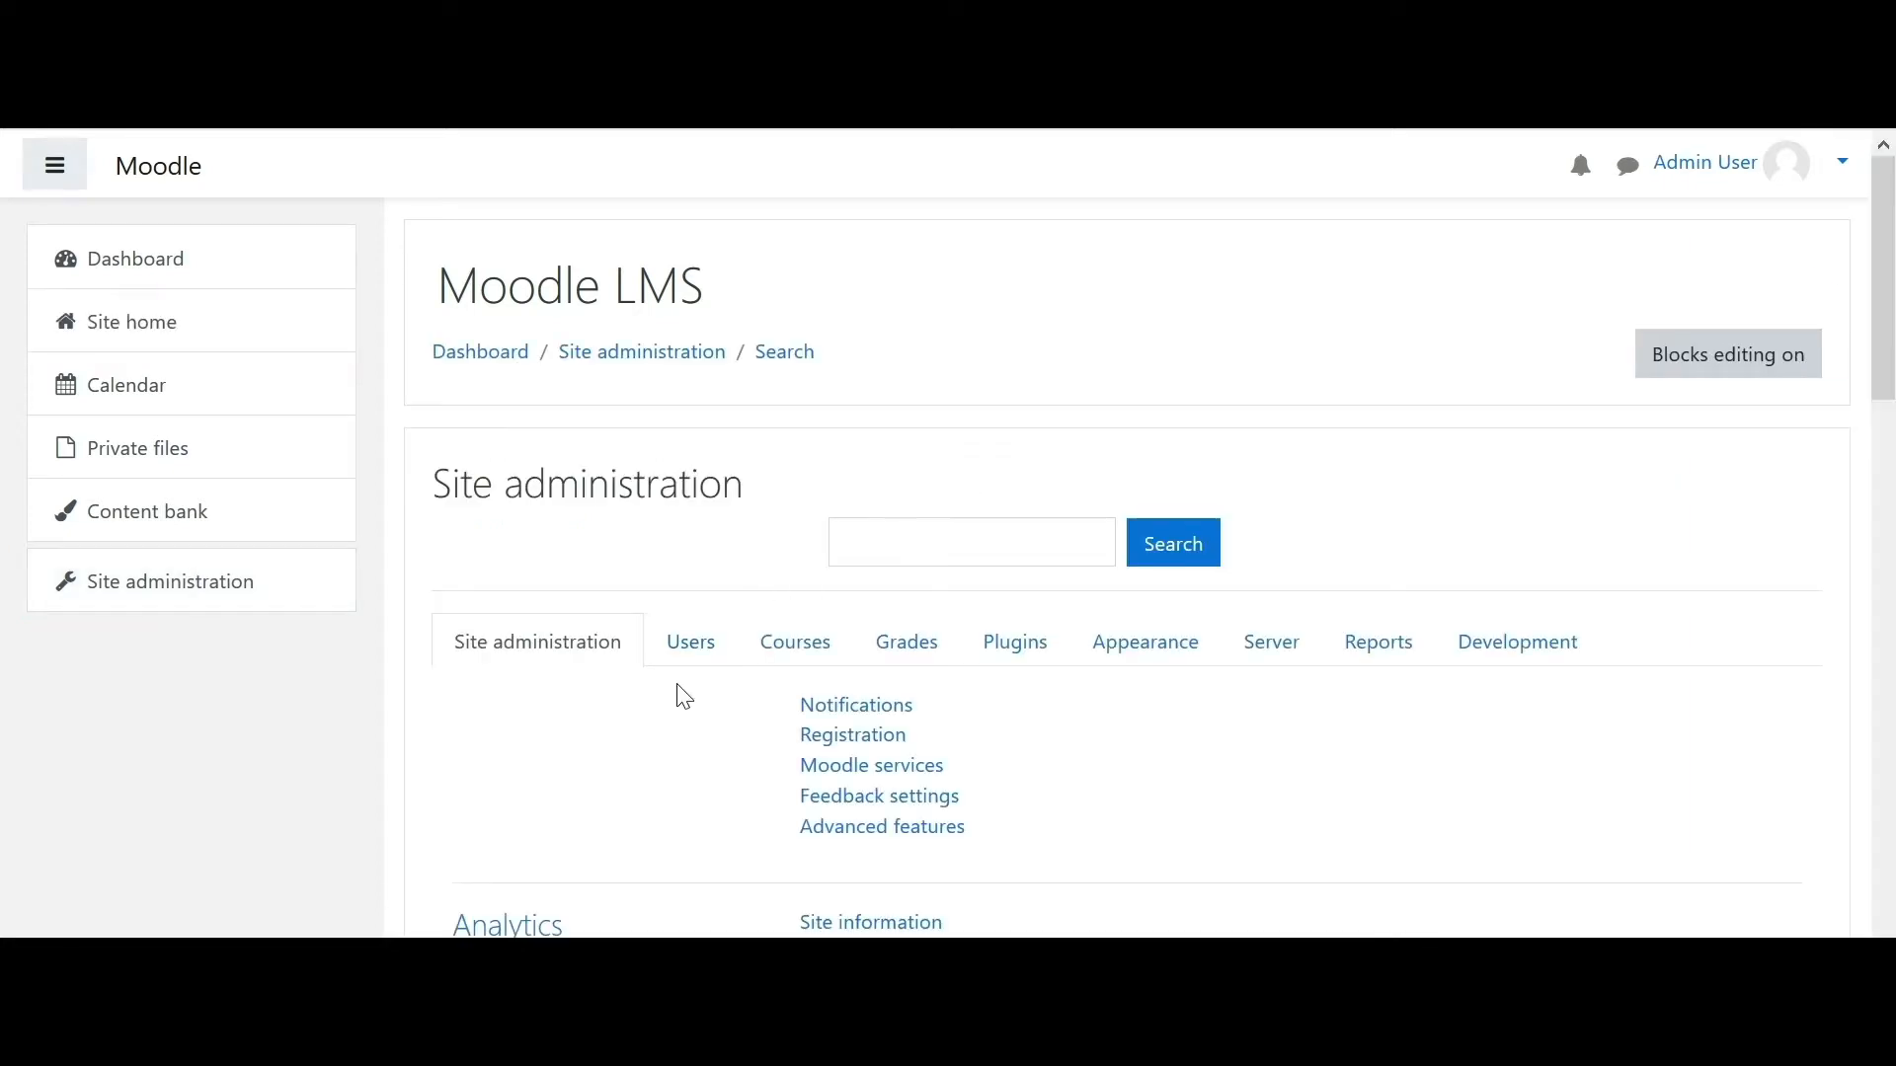
drag(1888, 329, 1888, 375)
click(668, 416)
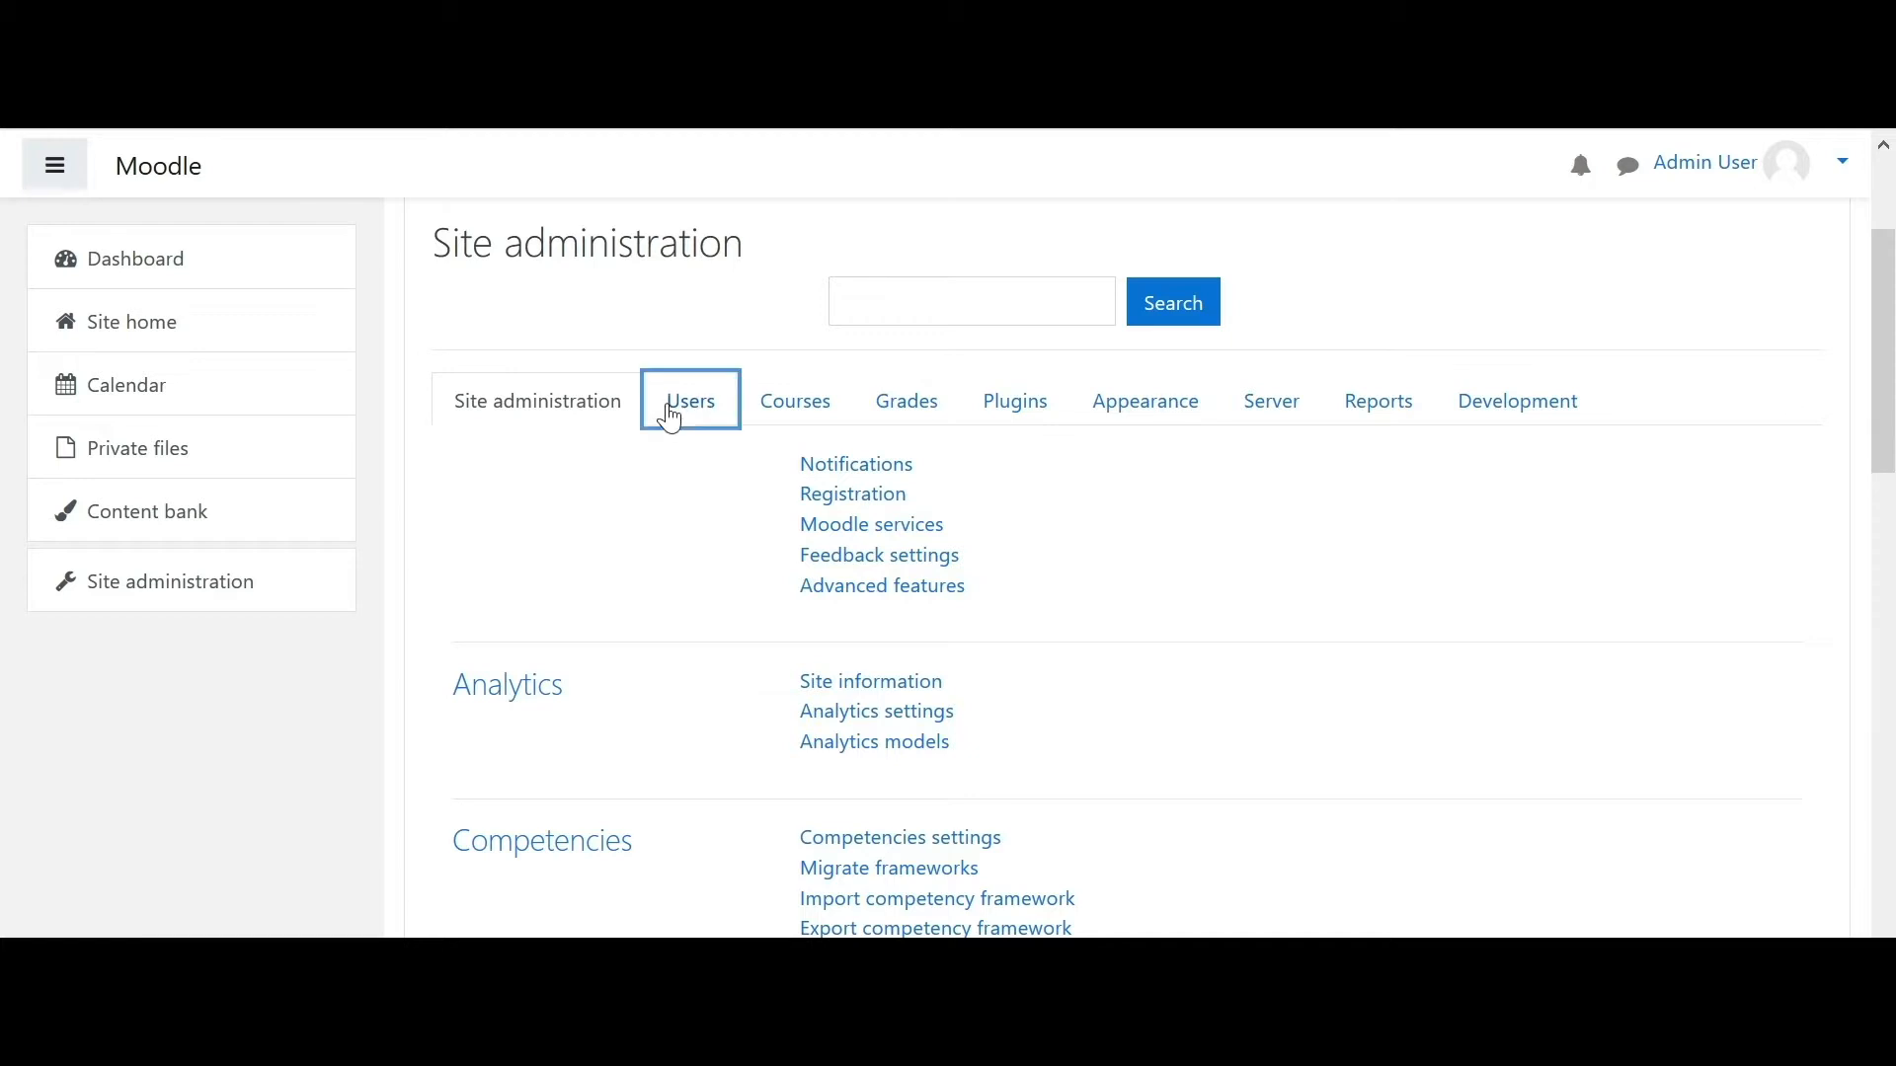
click(1347, 525)
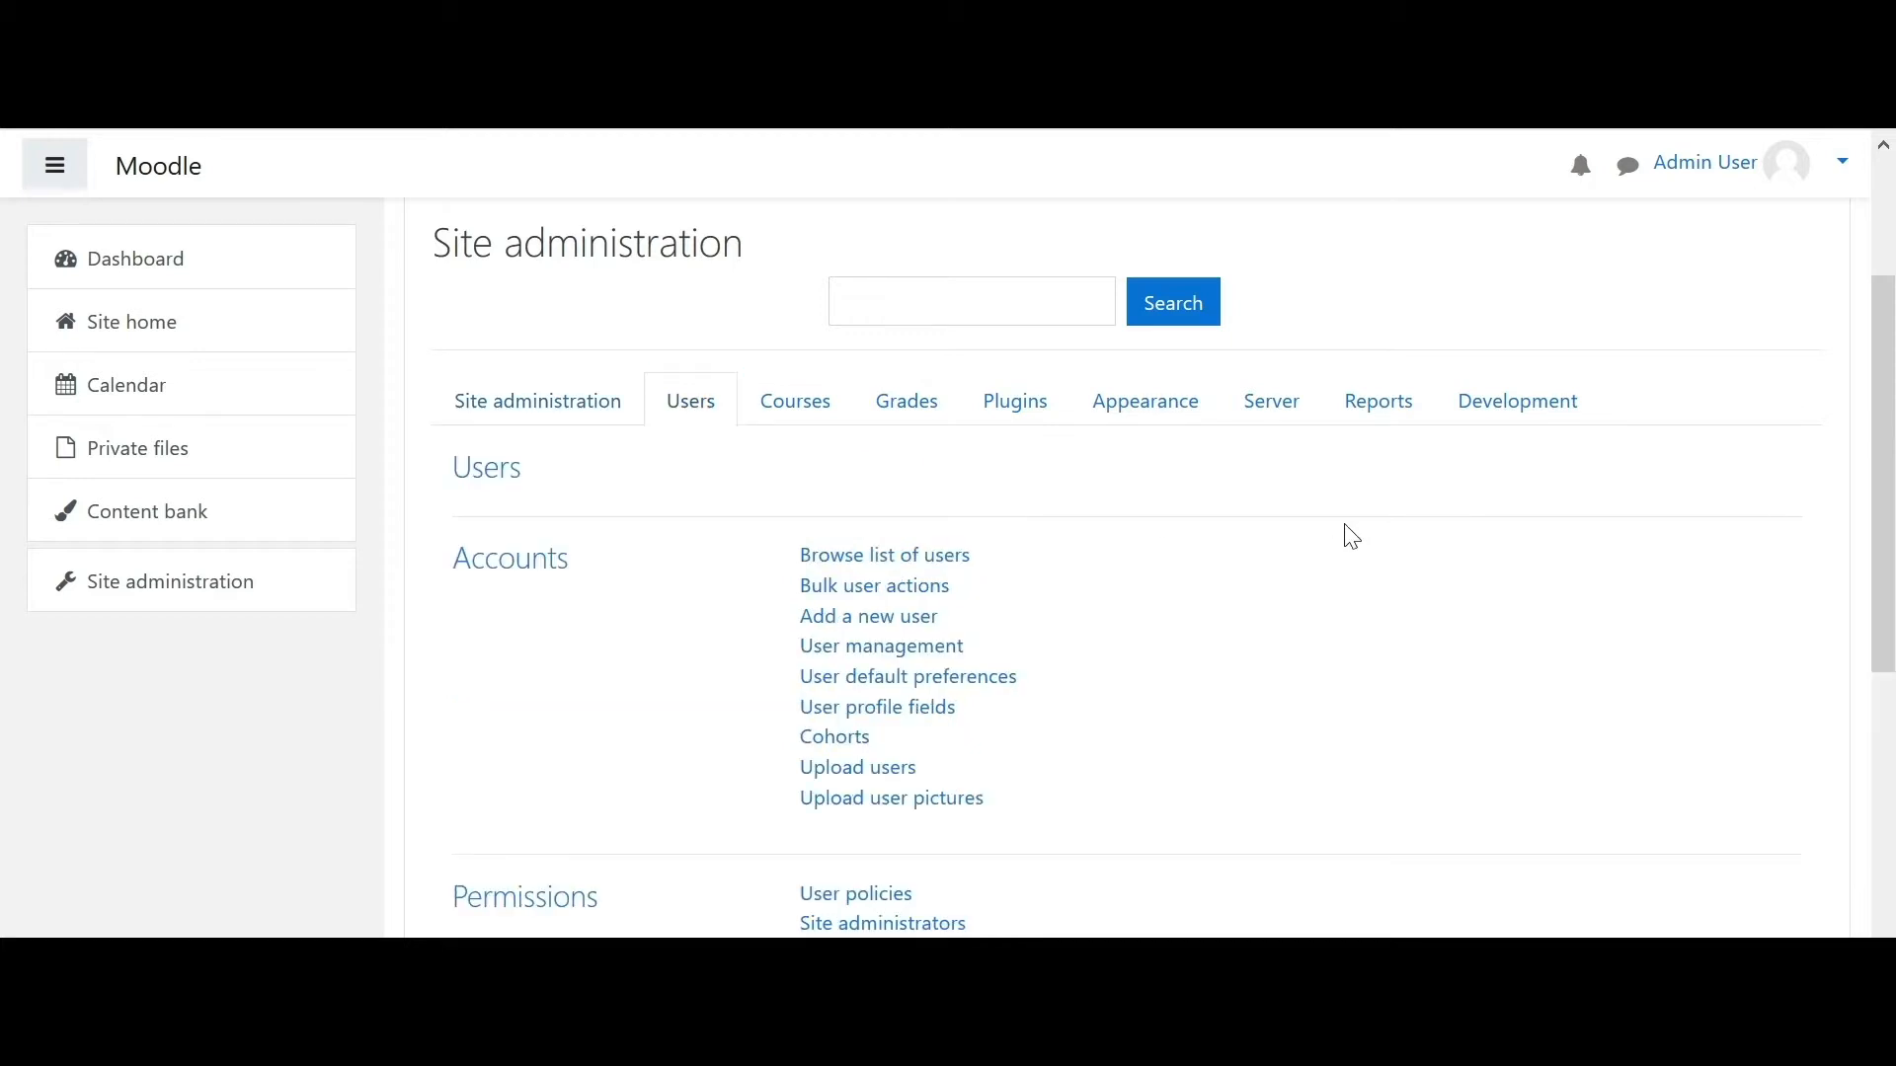
click(893, 630)
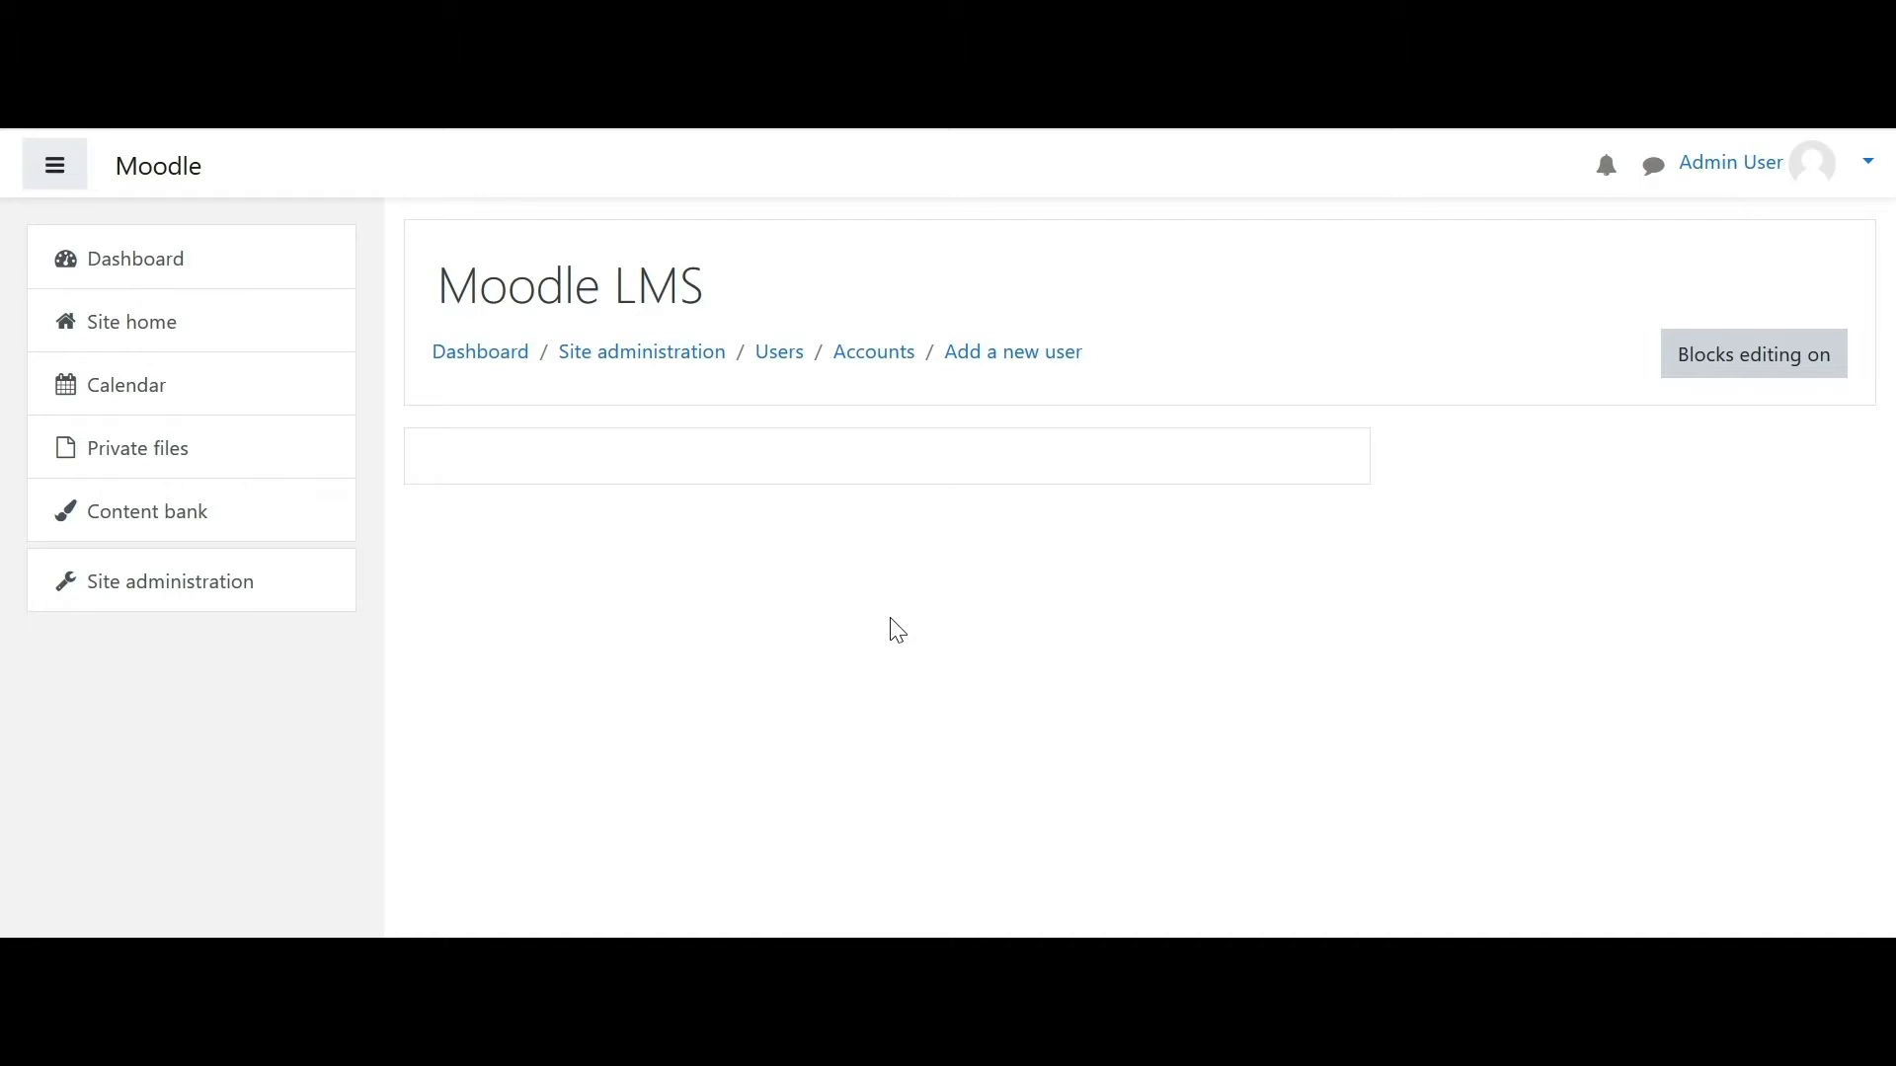
- Enter a test username and keep Manual accounts as the authentication method
click(758, 569)
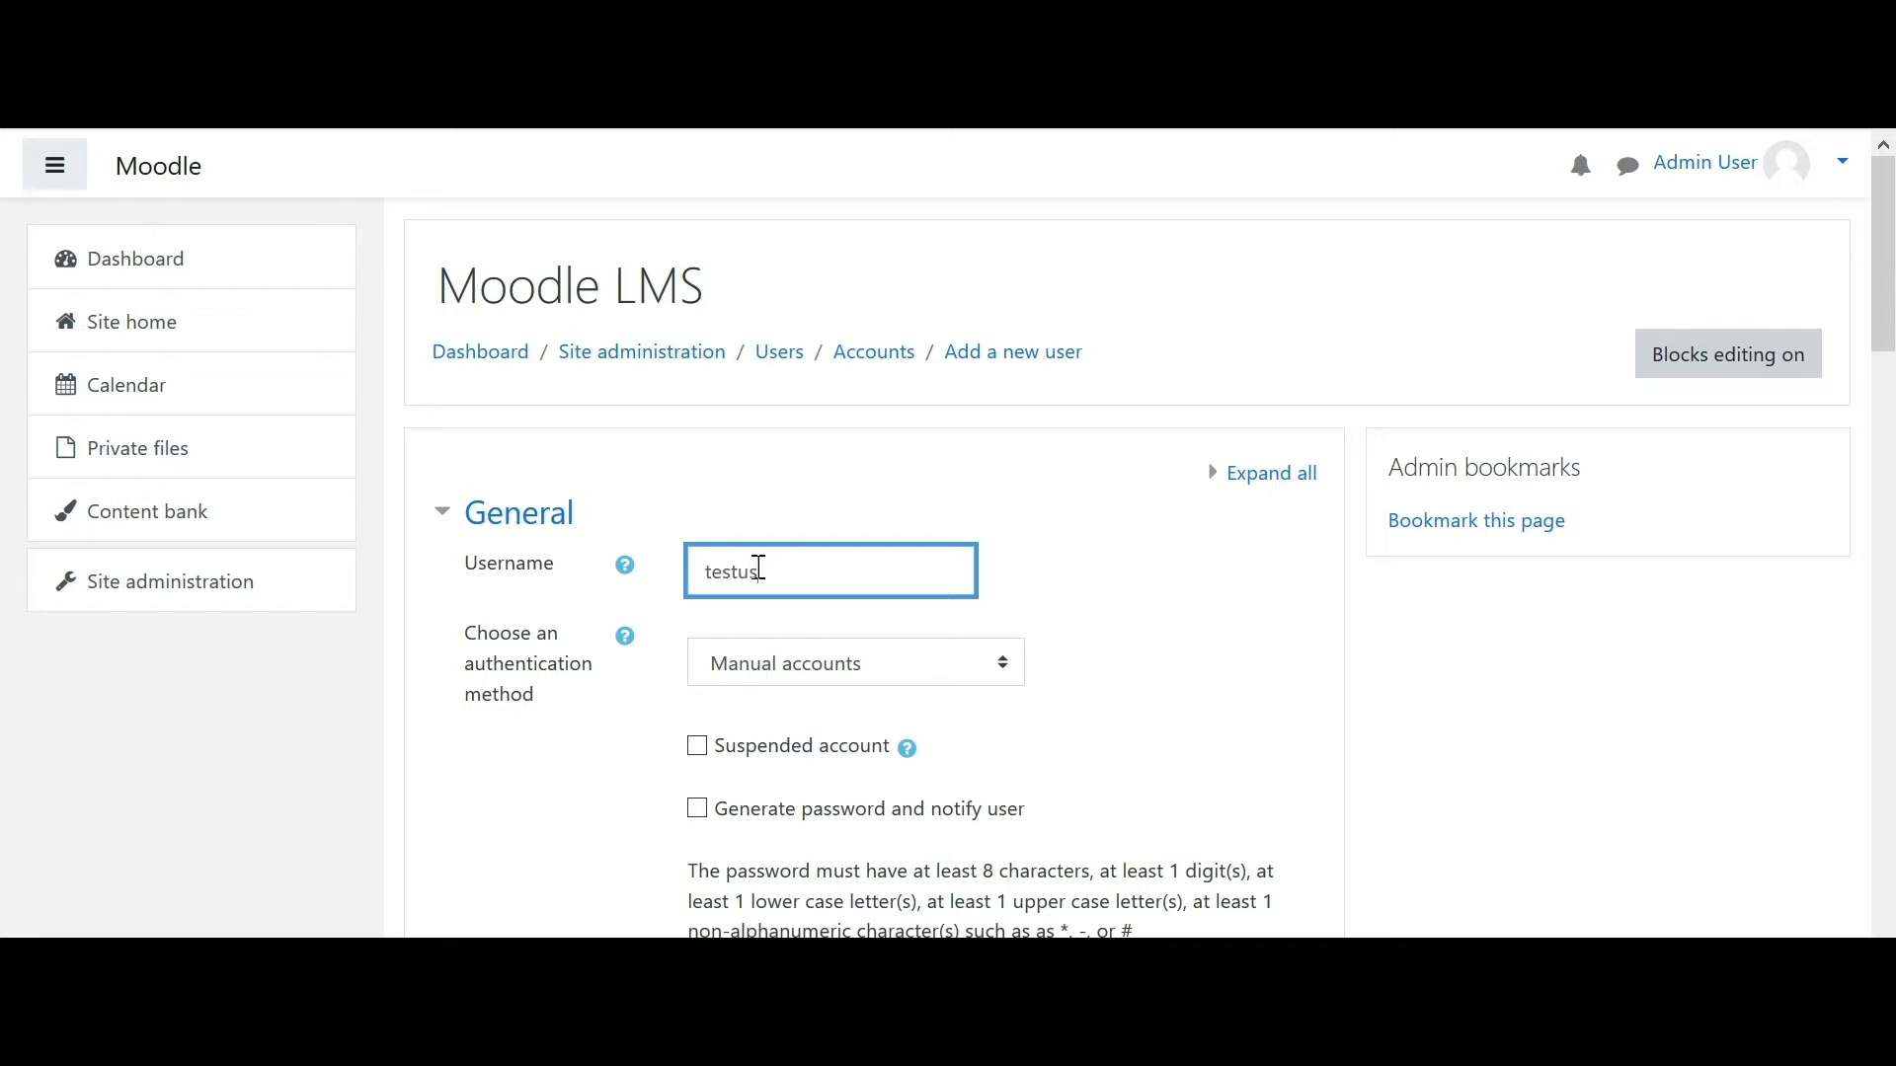
drag(1886, 213, 1886, 293)
click(957, 342)
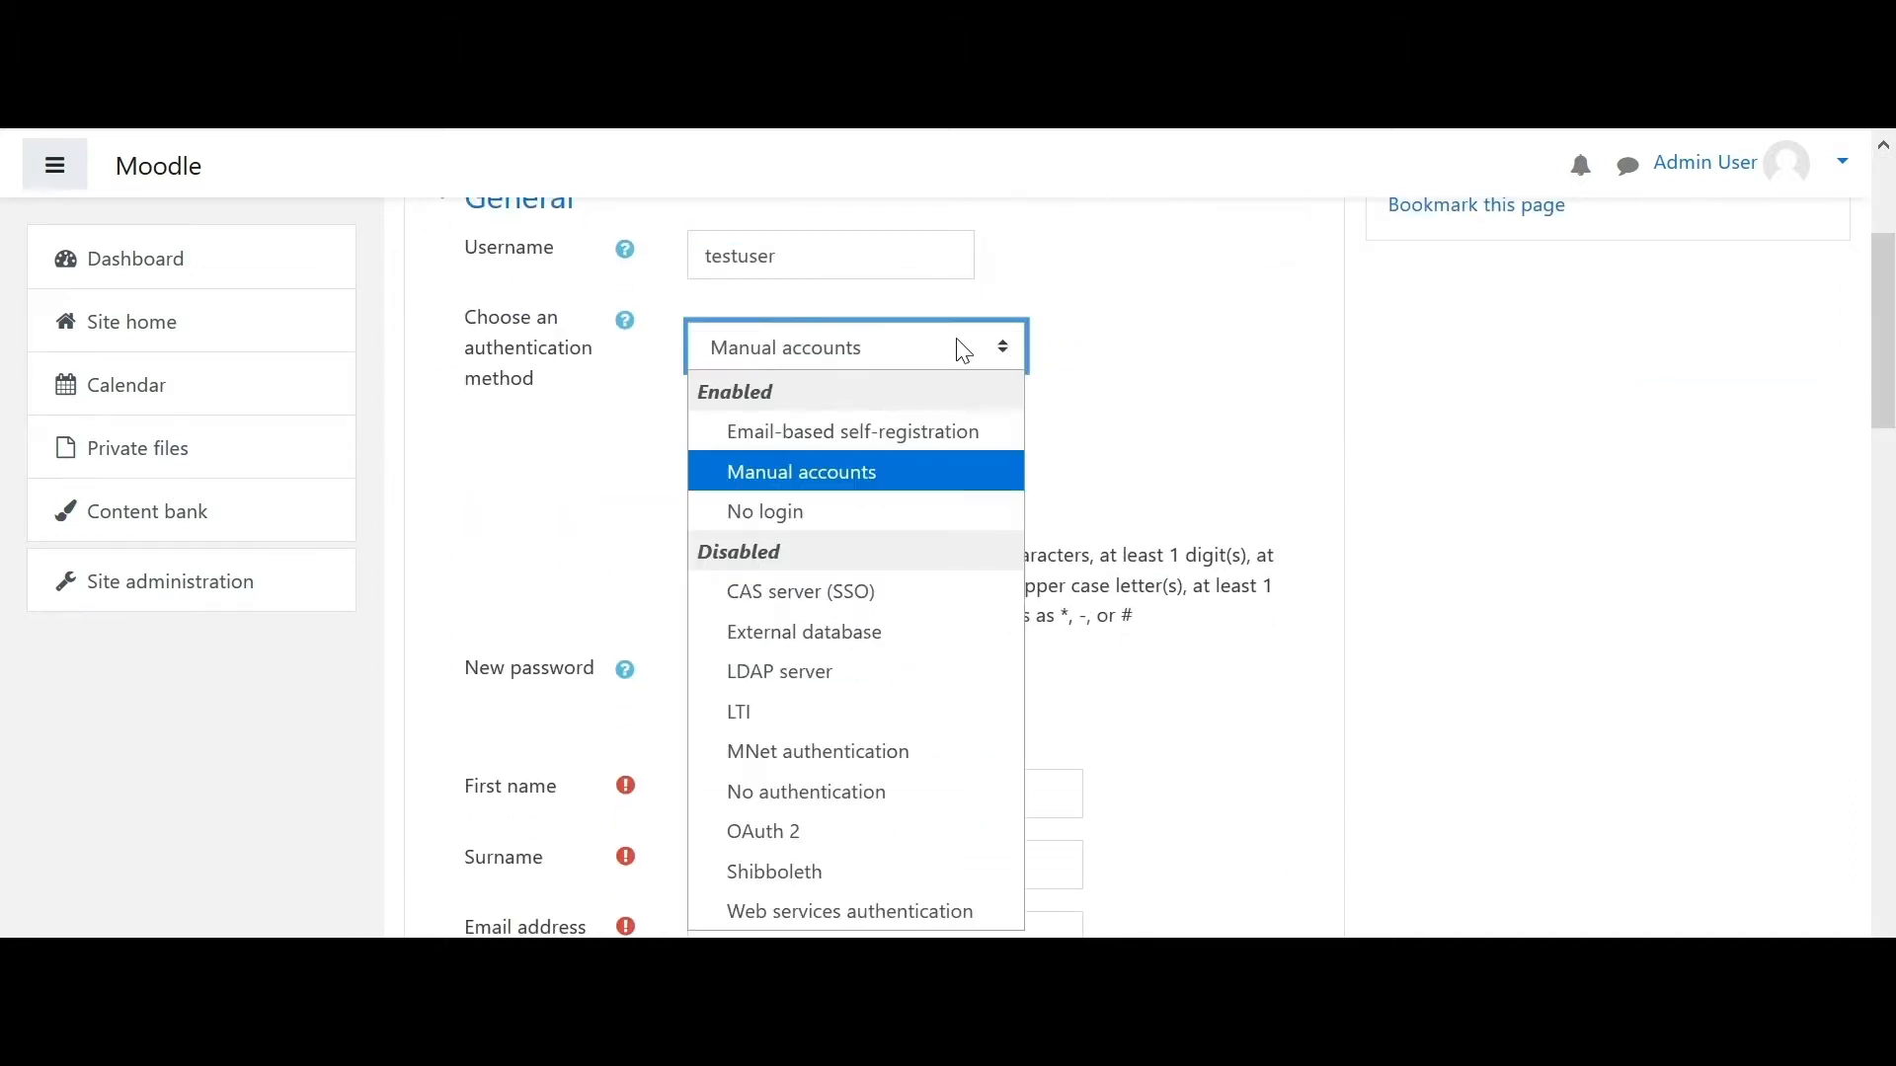
click(899, 493)
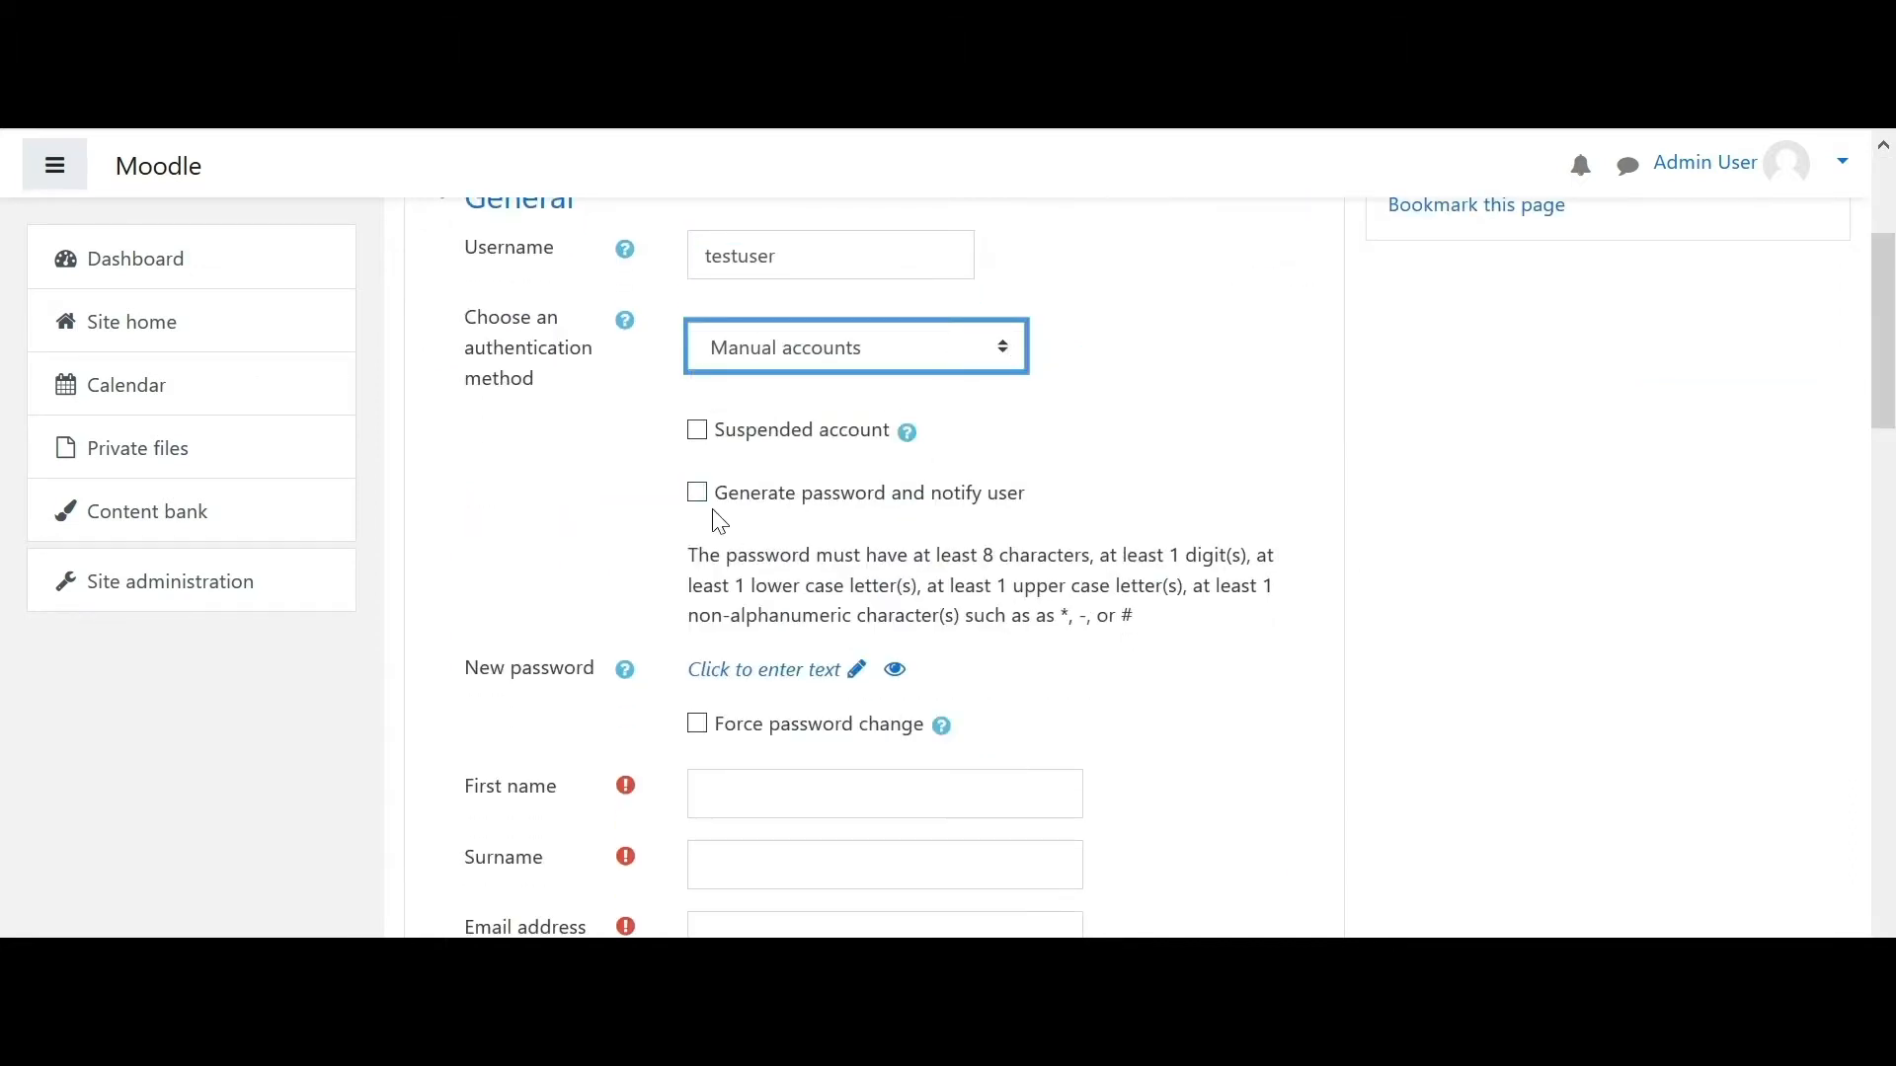
- Enter a new password meeting the complexity rules, briefly revealing it to check
drag(1888, 359, 1890, 431)
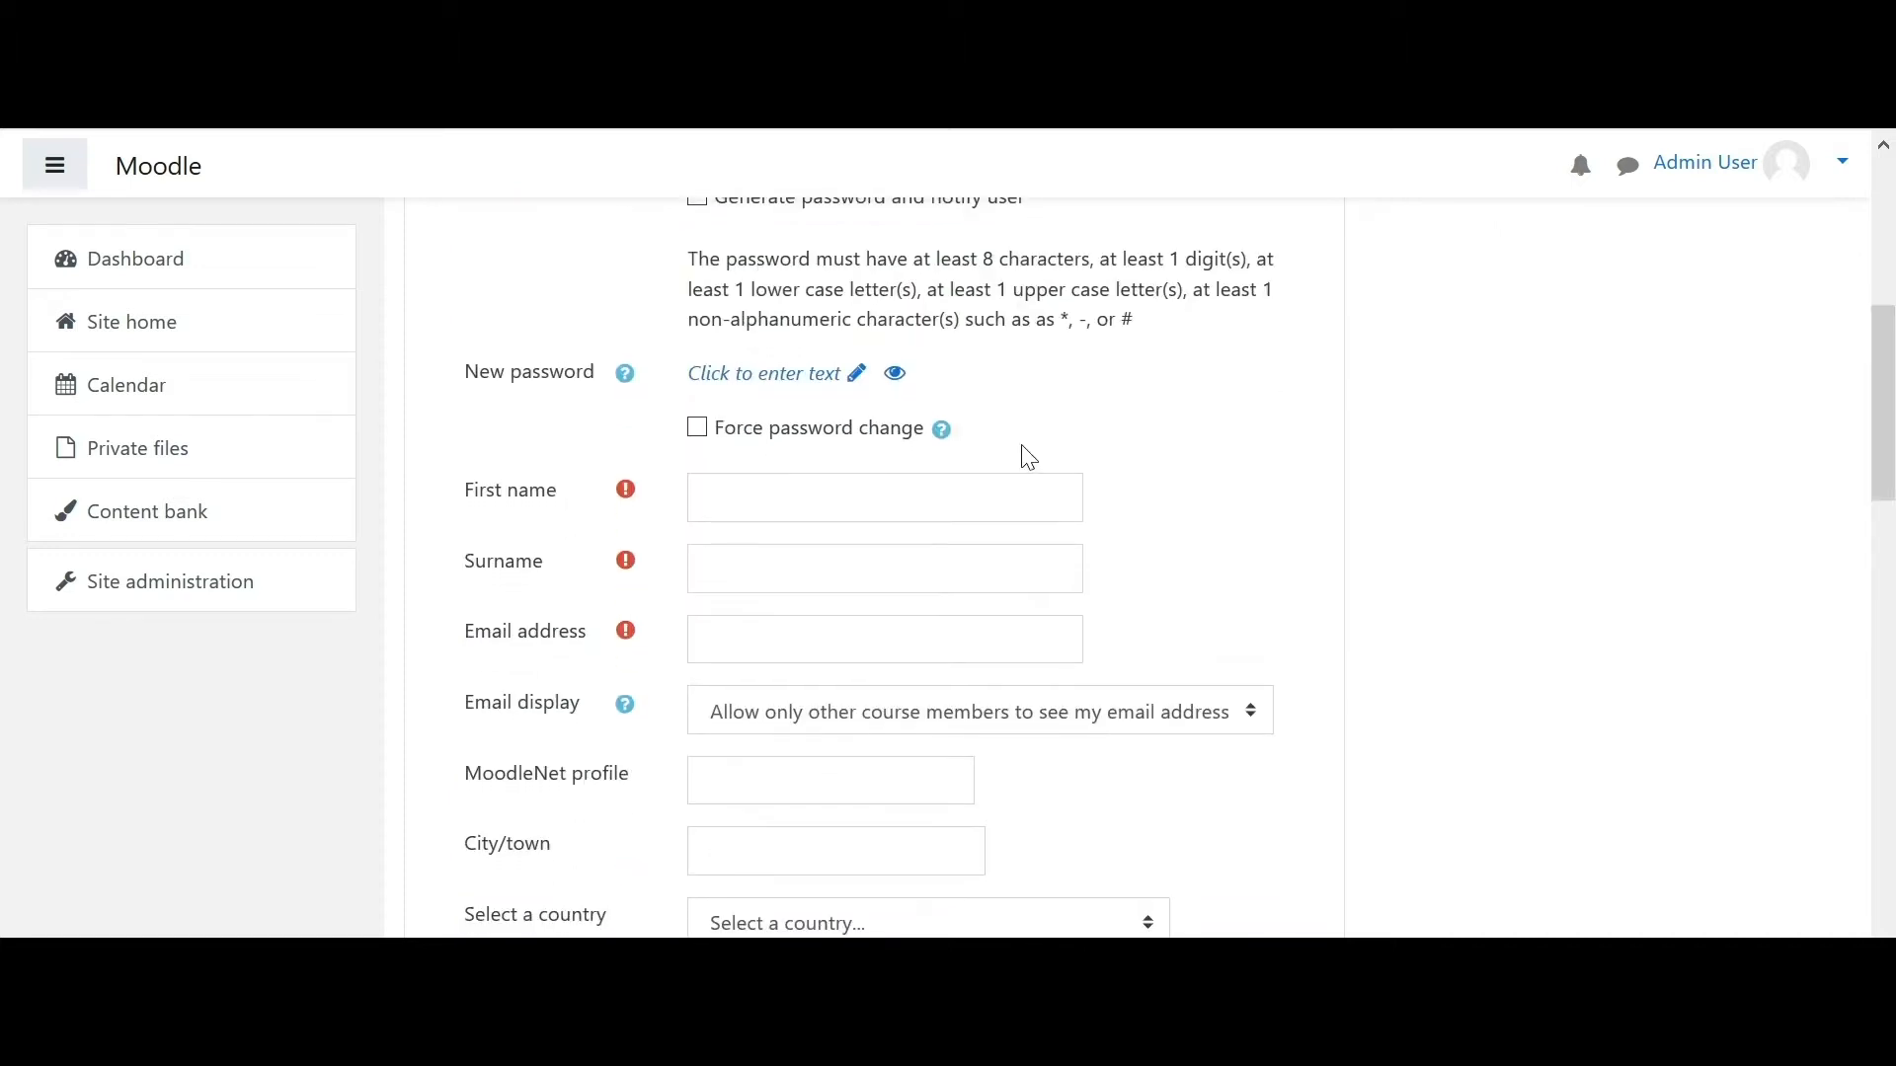
click(857, 380)
click(779, 375)
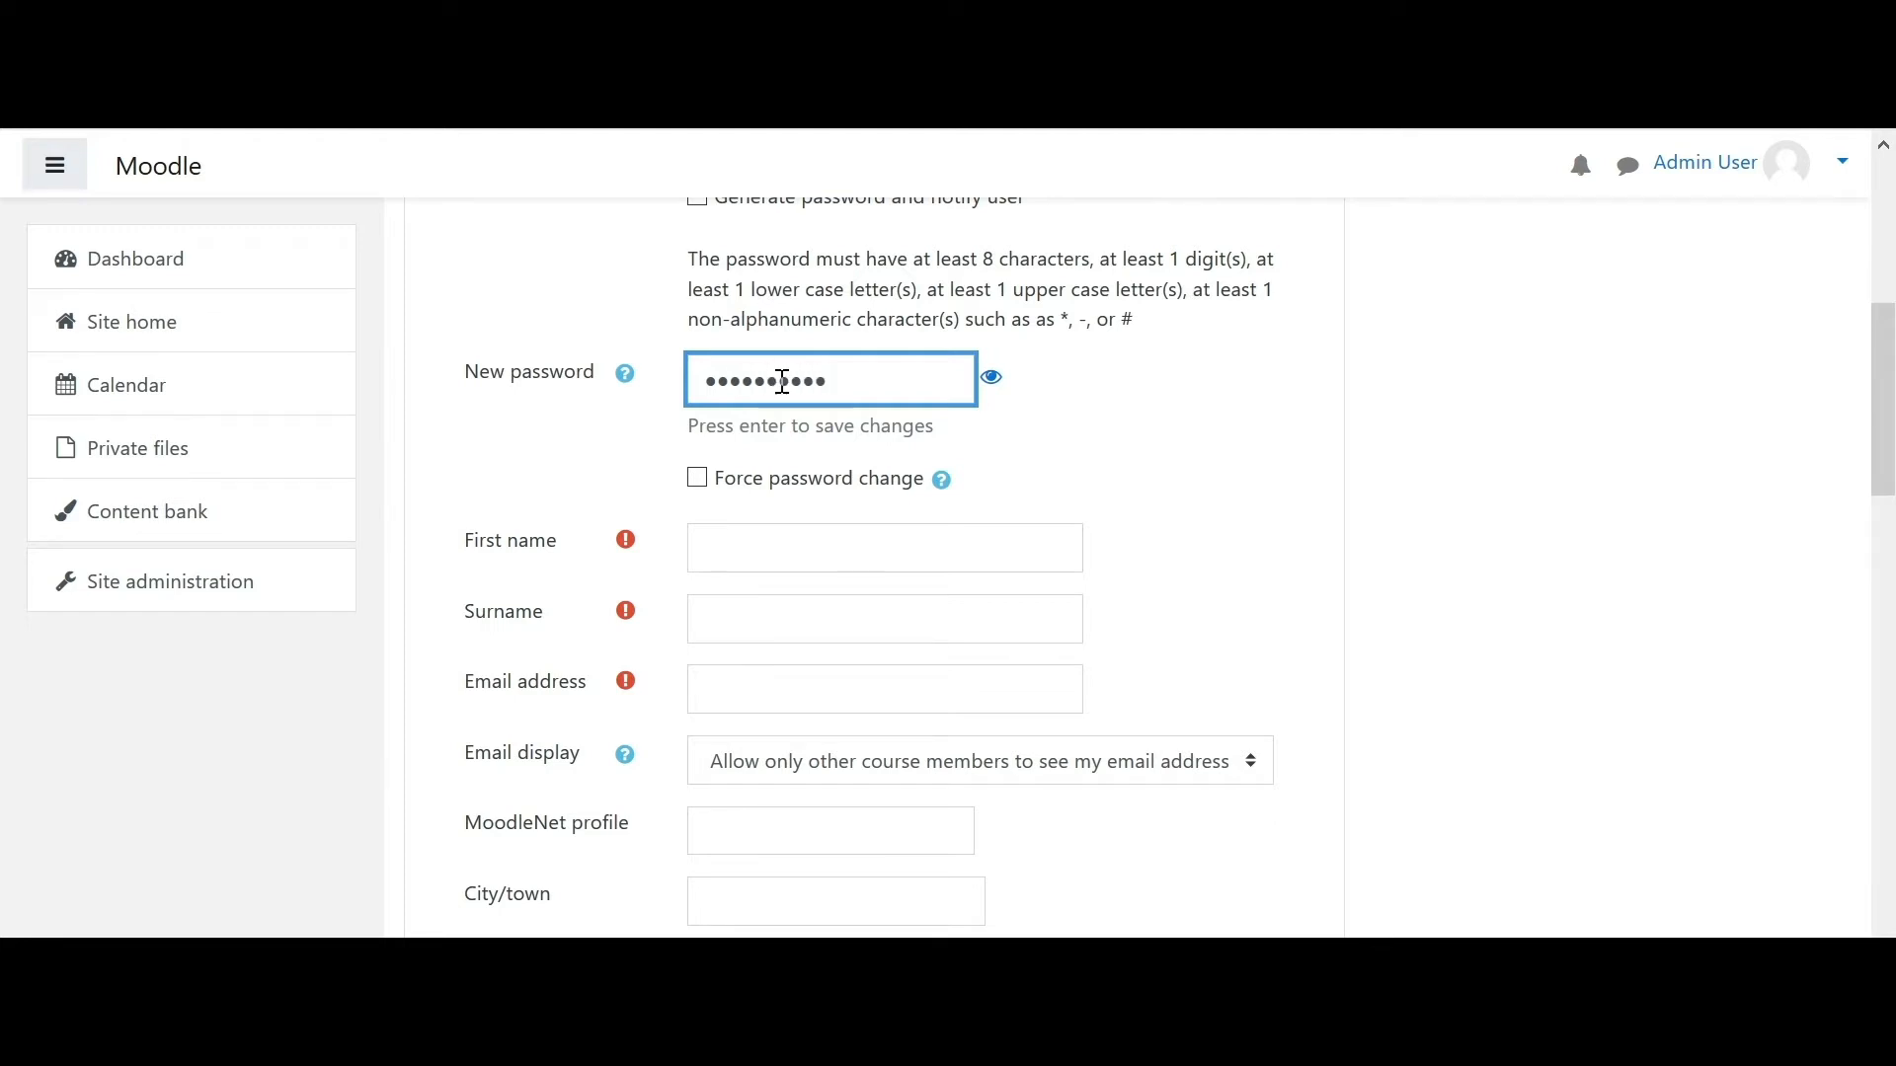
click(992, 384)
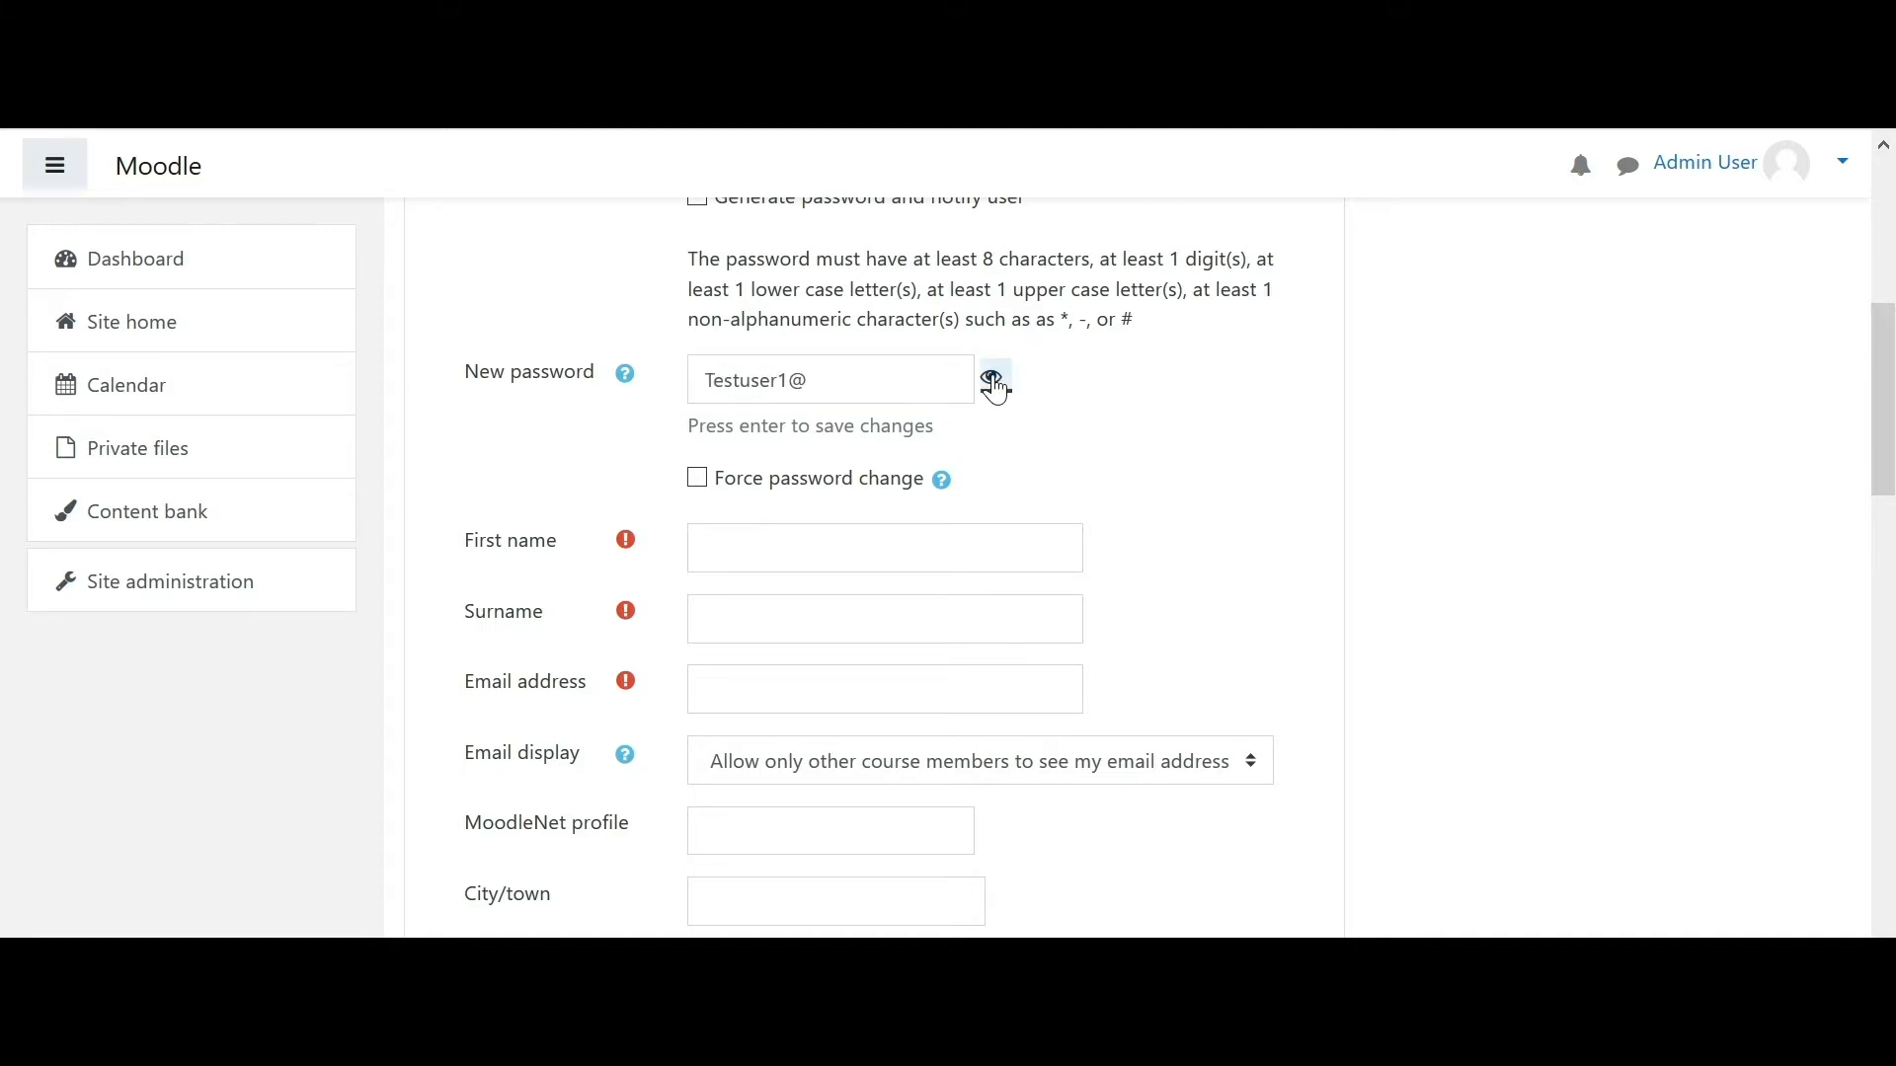
click(994, 385)
- Force a password change and enter first name Test, surname User and an e-mail address
scroll(1185, 474, down, 2)
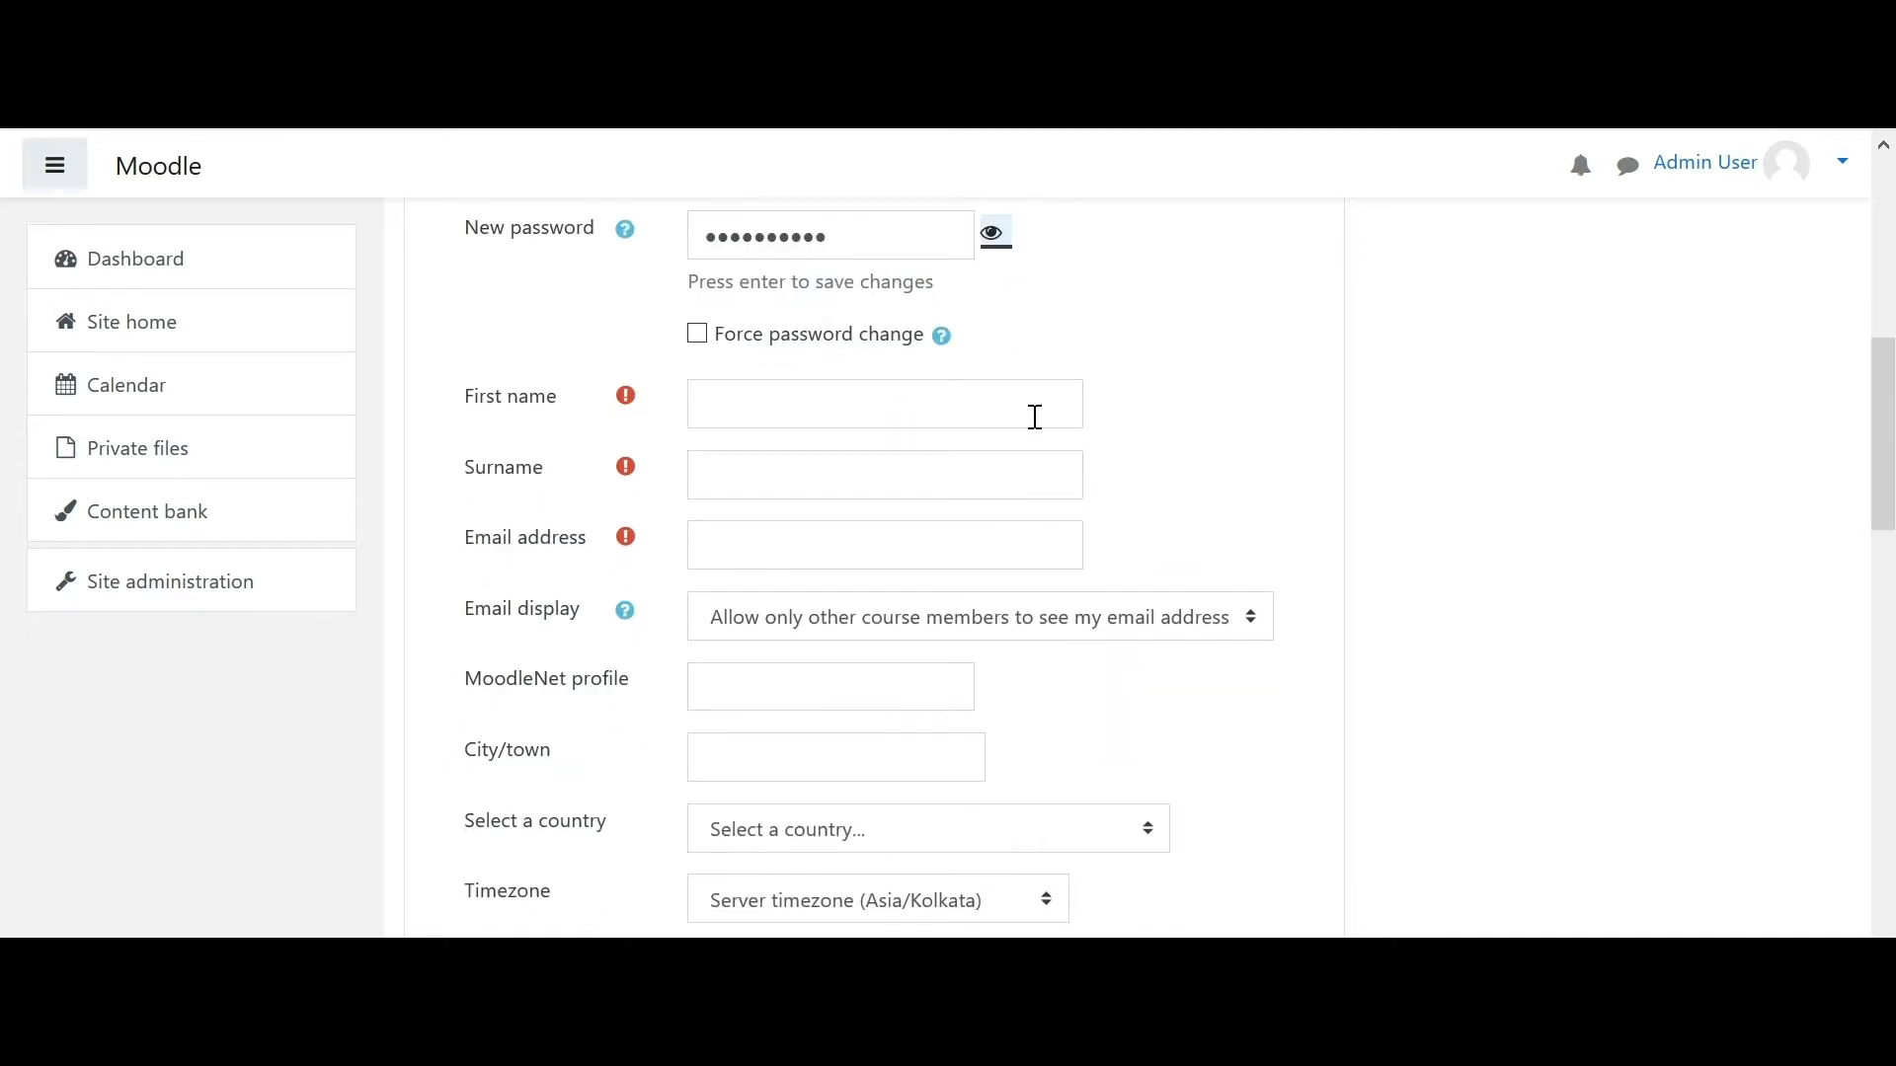
click(707, 347)
click(701, 286)
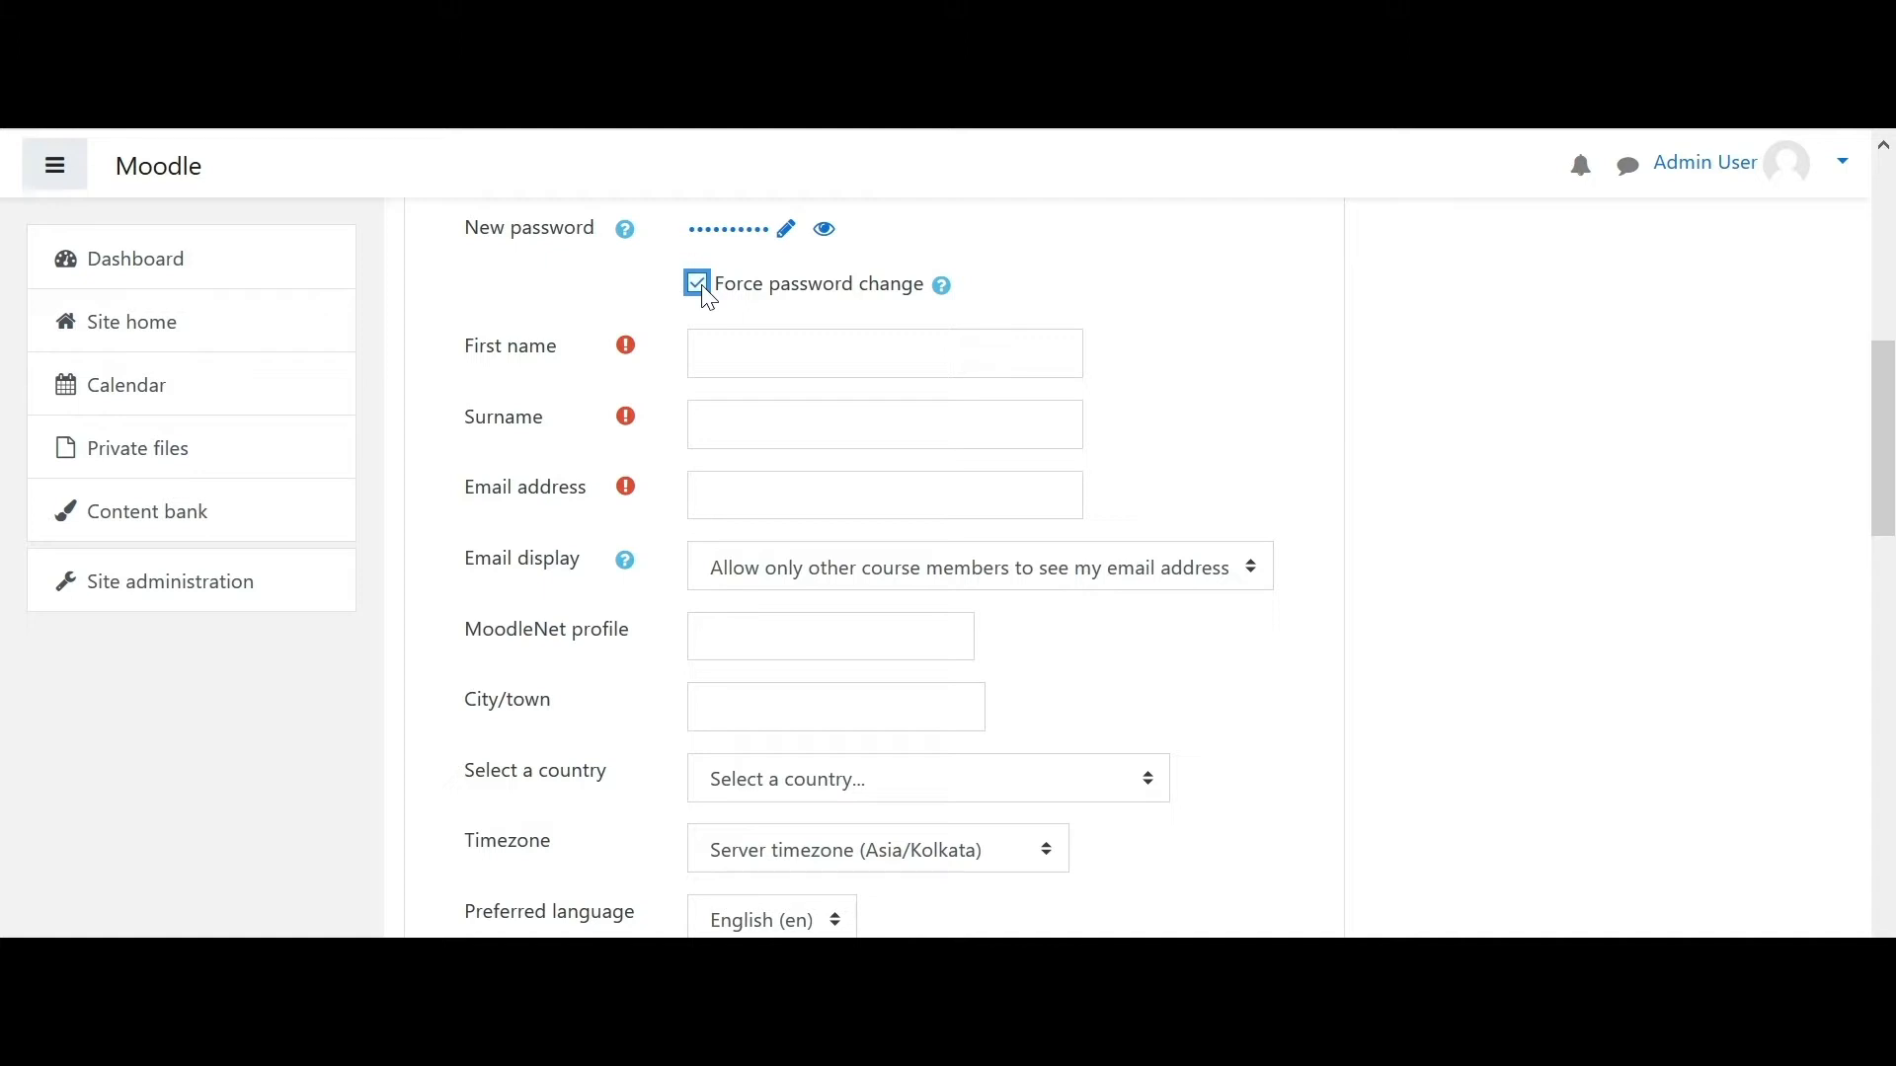
click(790, 350)
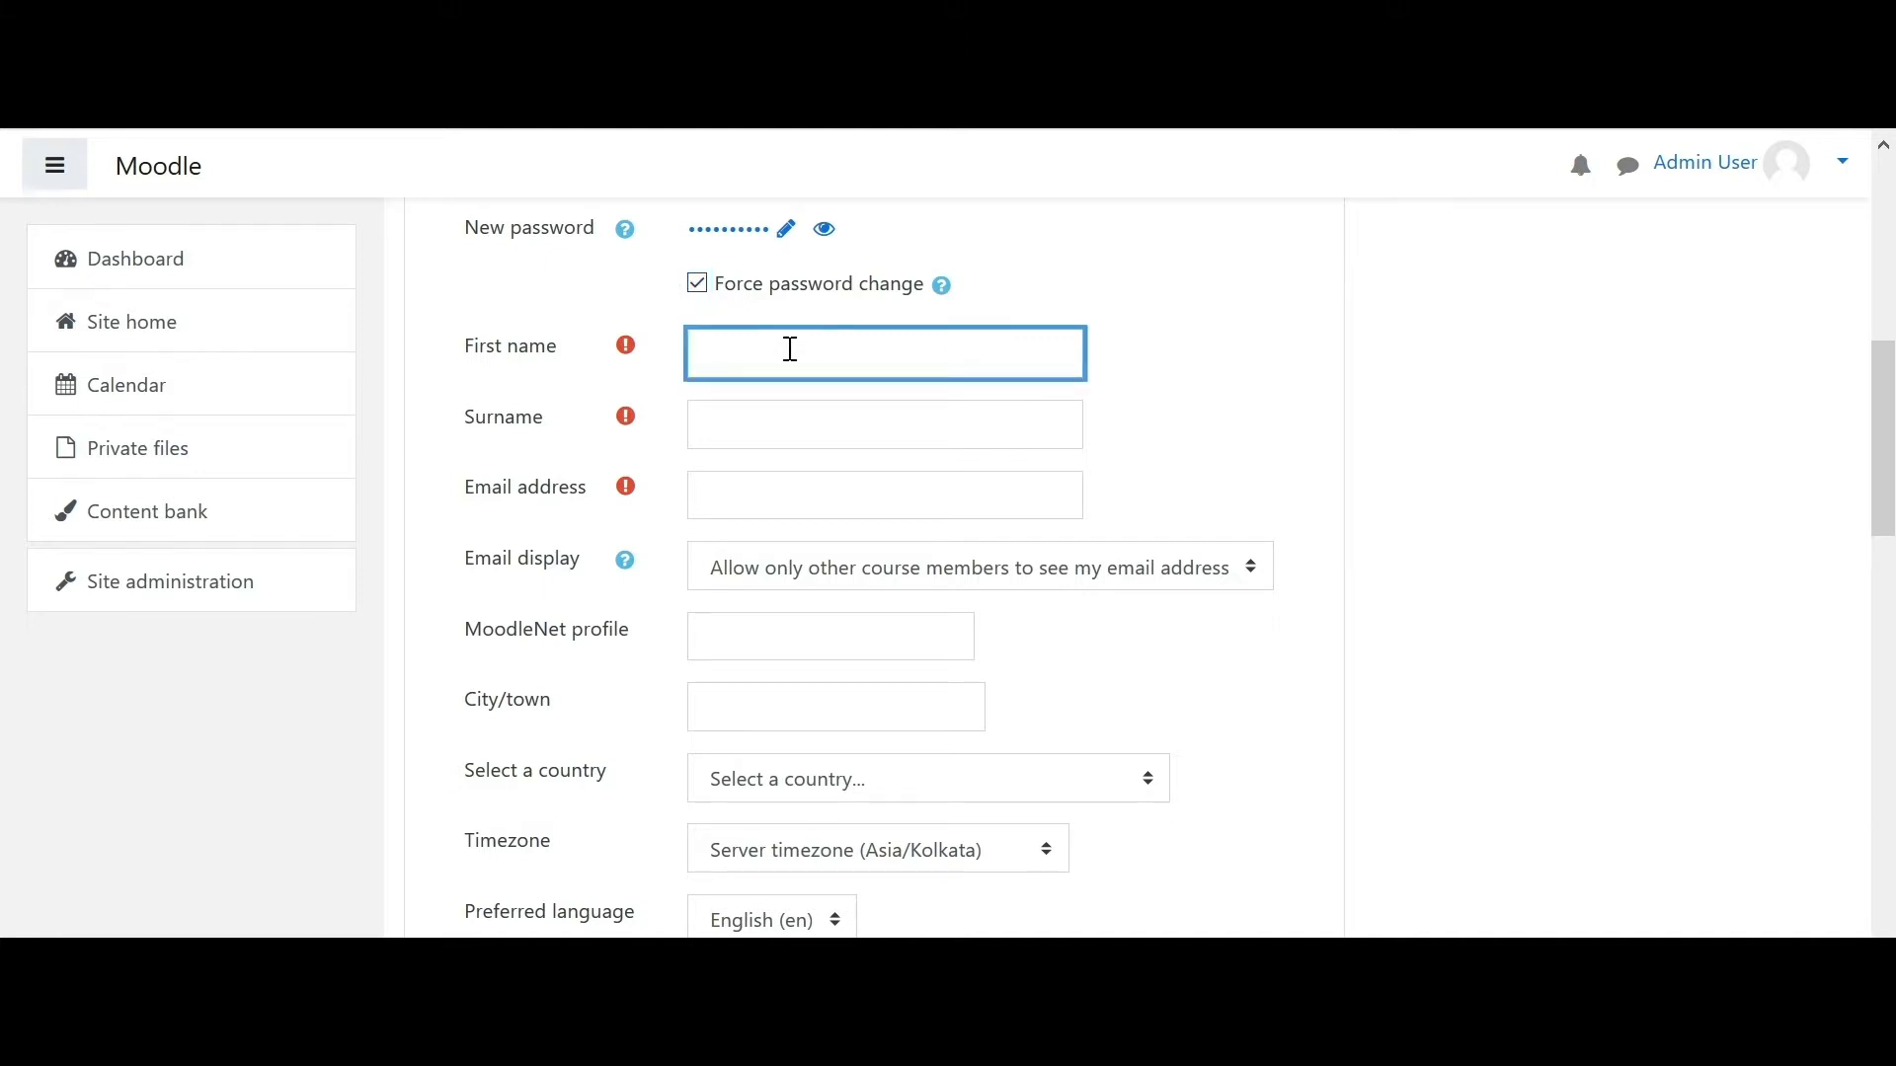
click(788, 436)
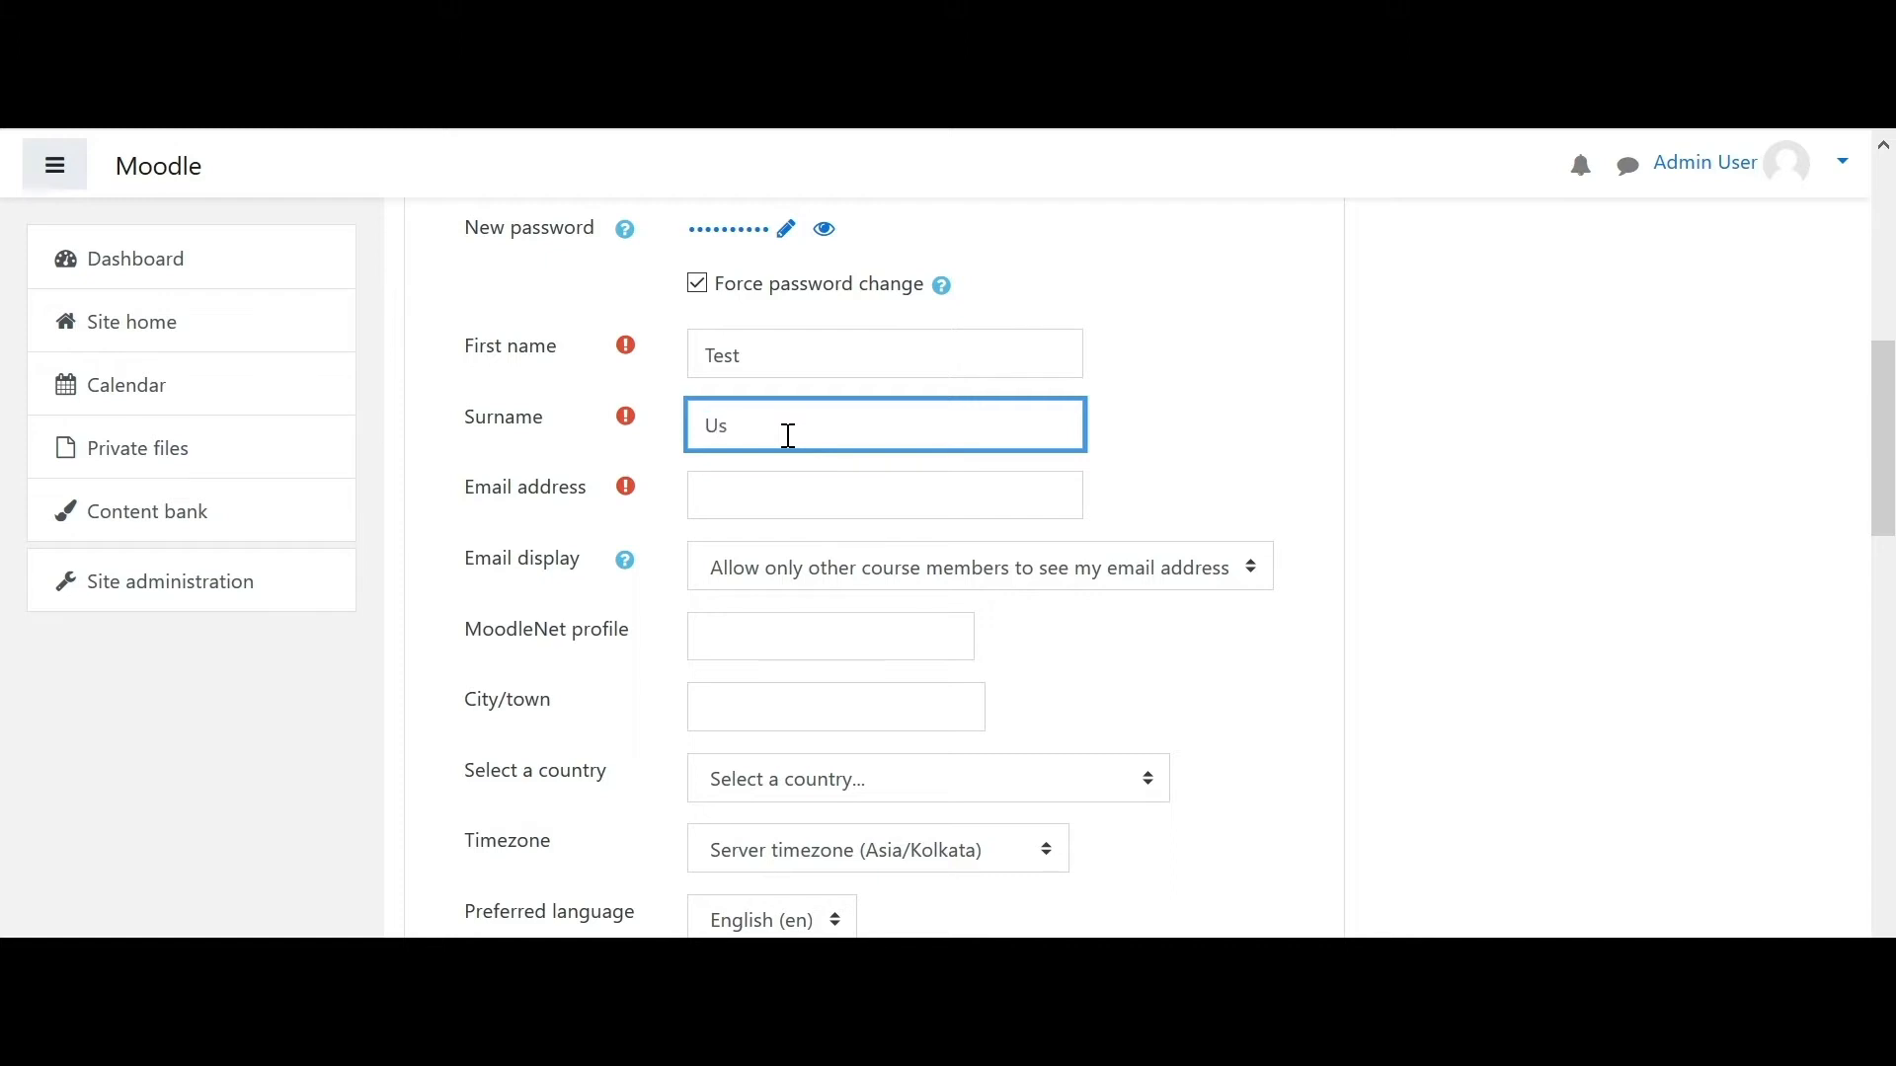
click(786, 481)
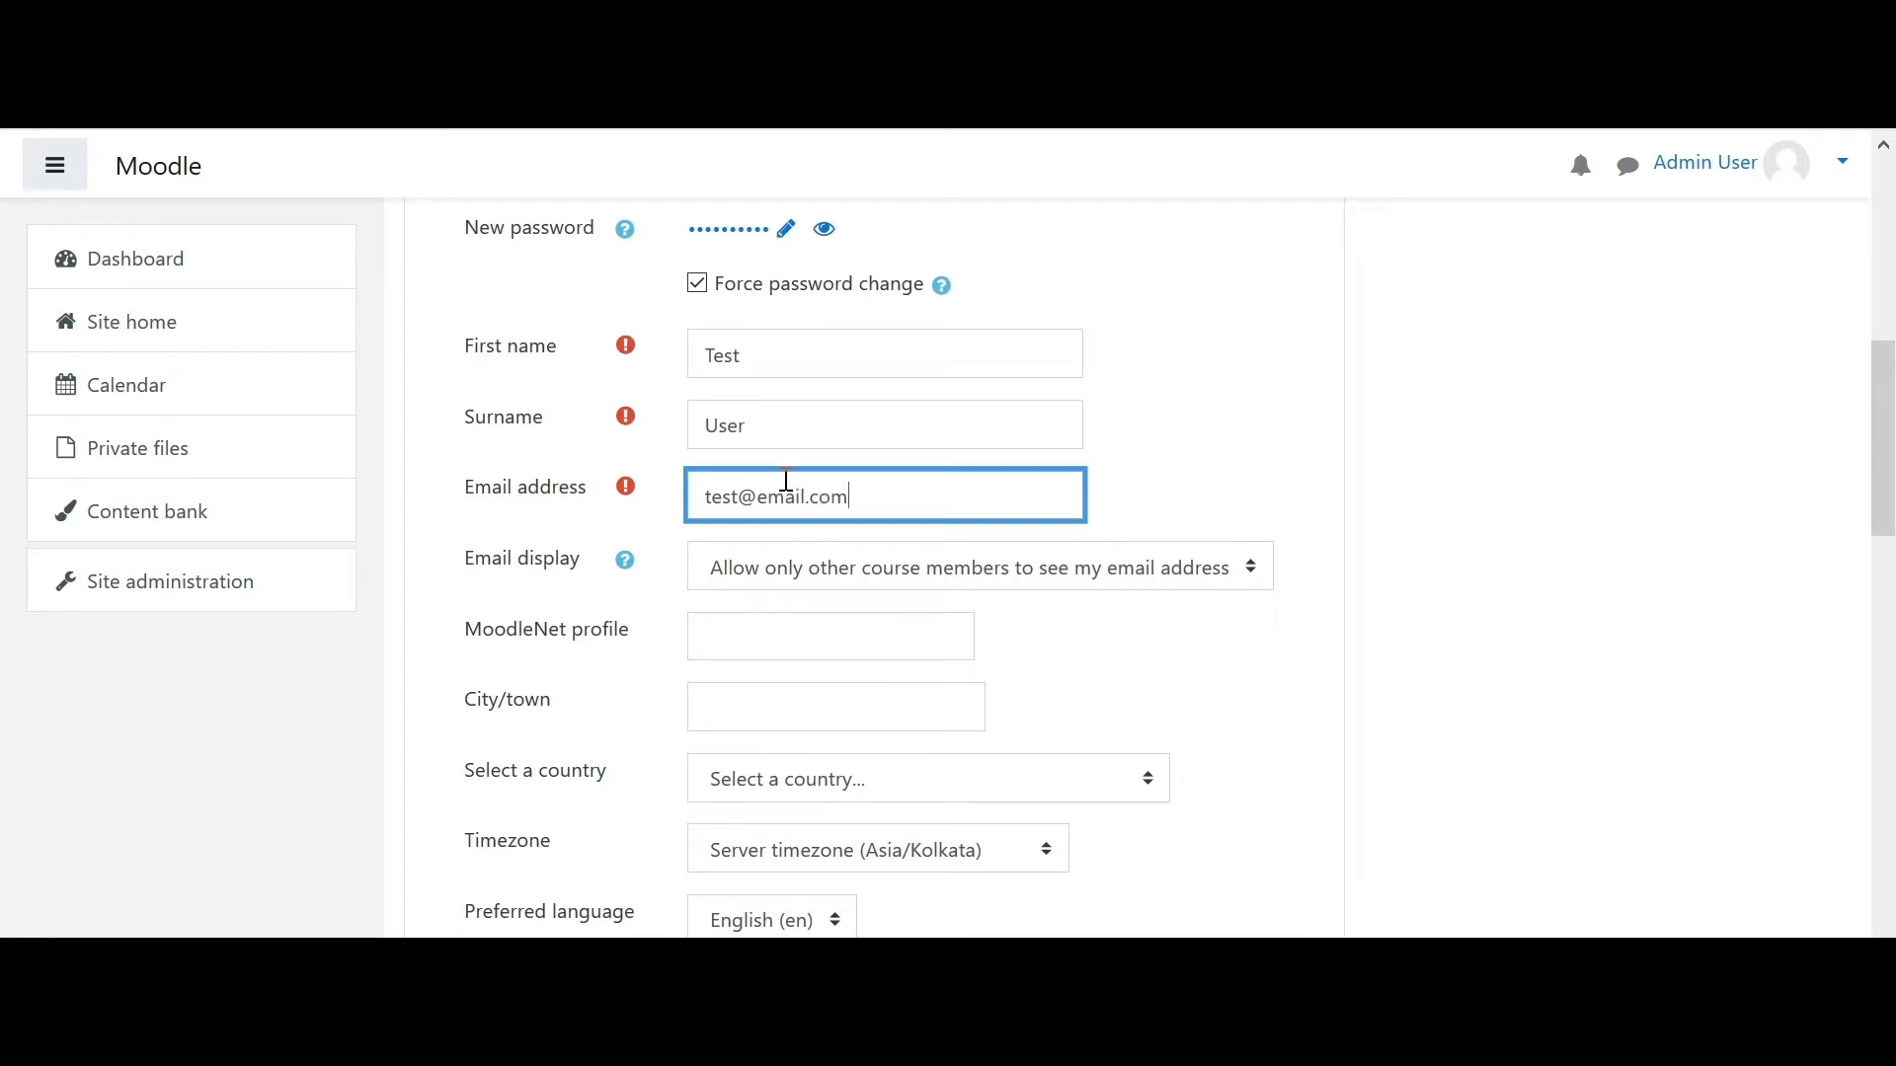
- Leave the e-mail display setting unchanged and create the user account
drag(1889, 469, 1889, 397)
click(1014, 511)
click(1014, 511)
click(1232, 644)
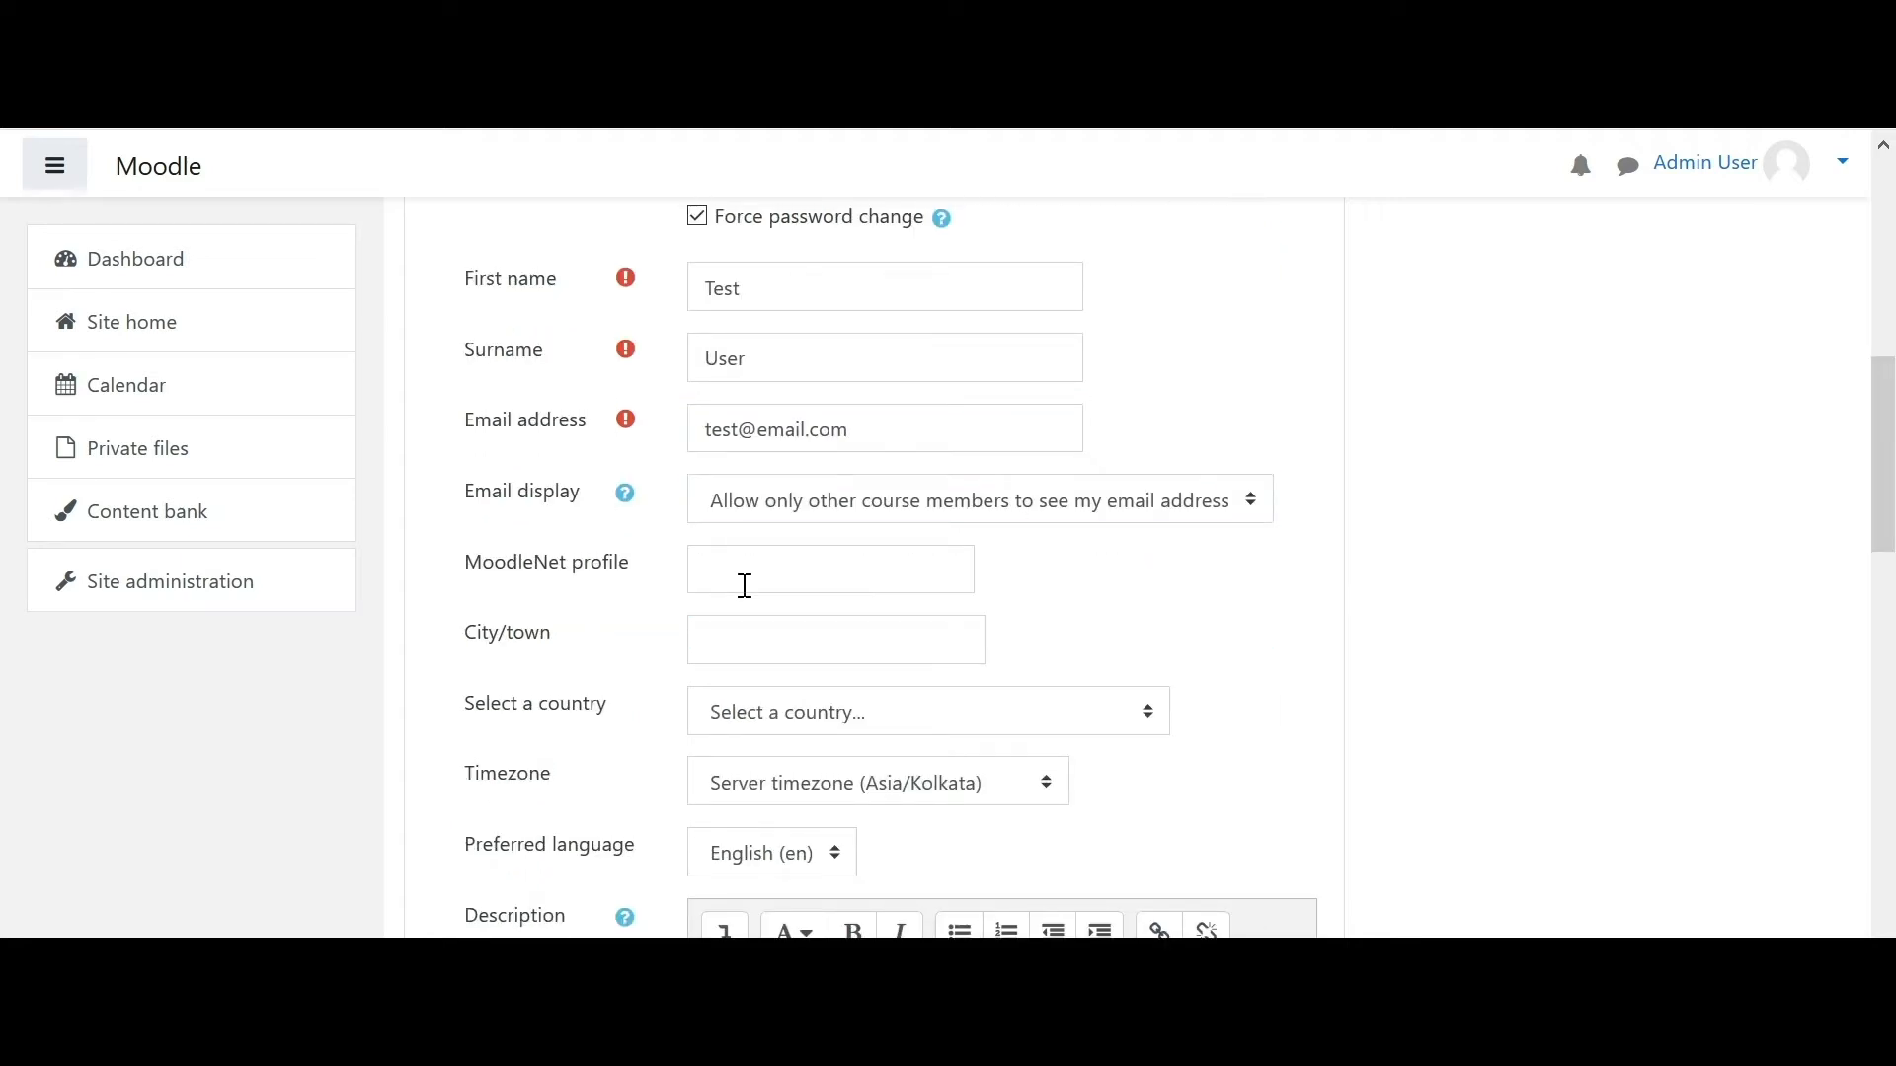
drag(1889, 510, 1889, 936)
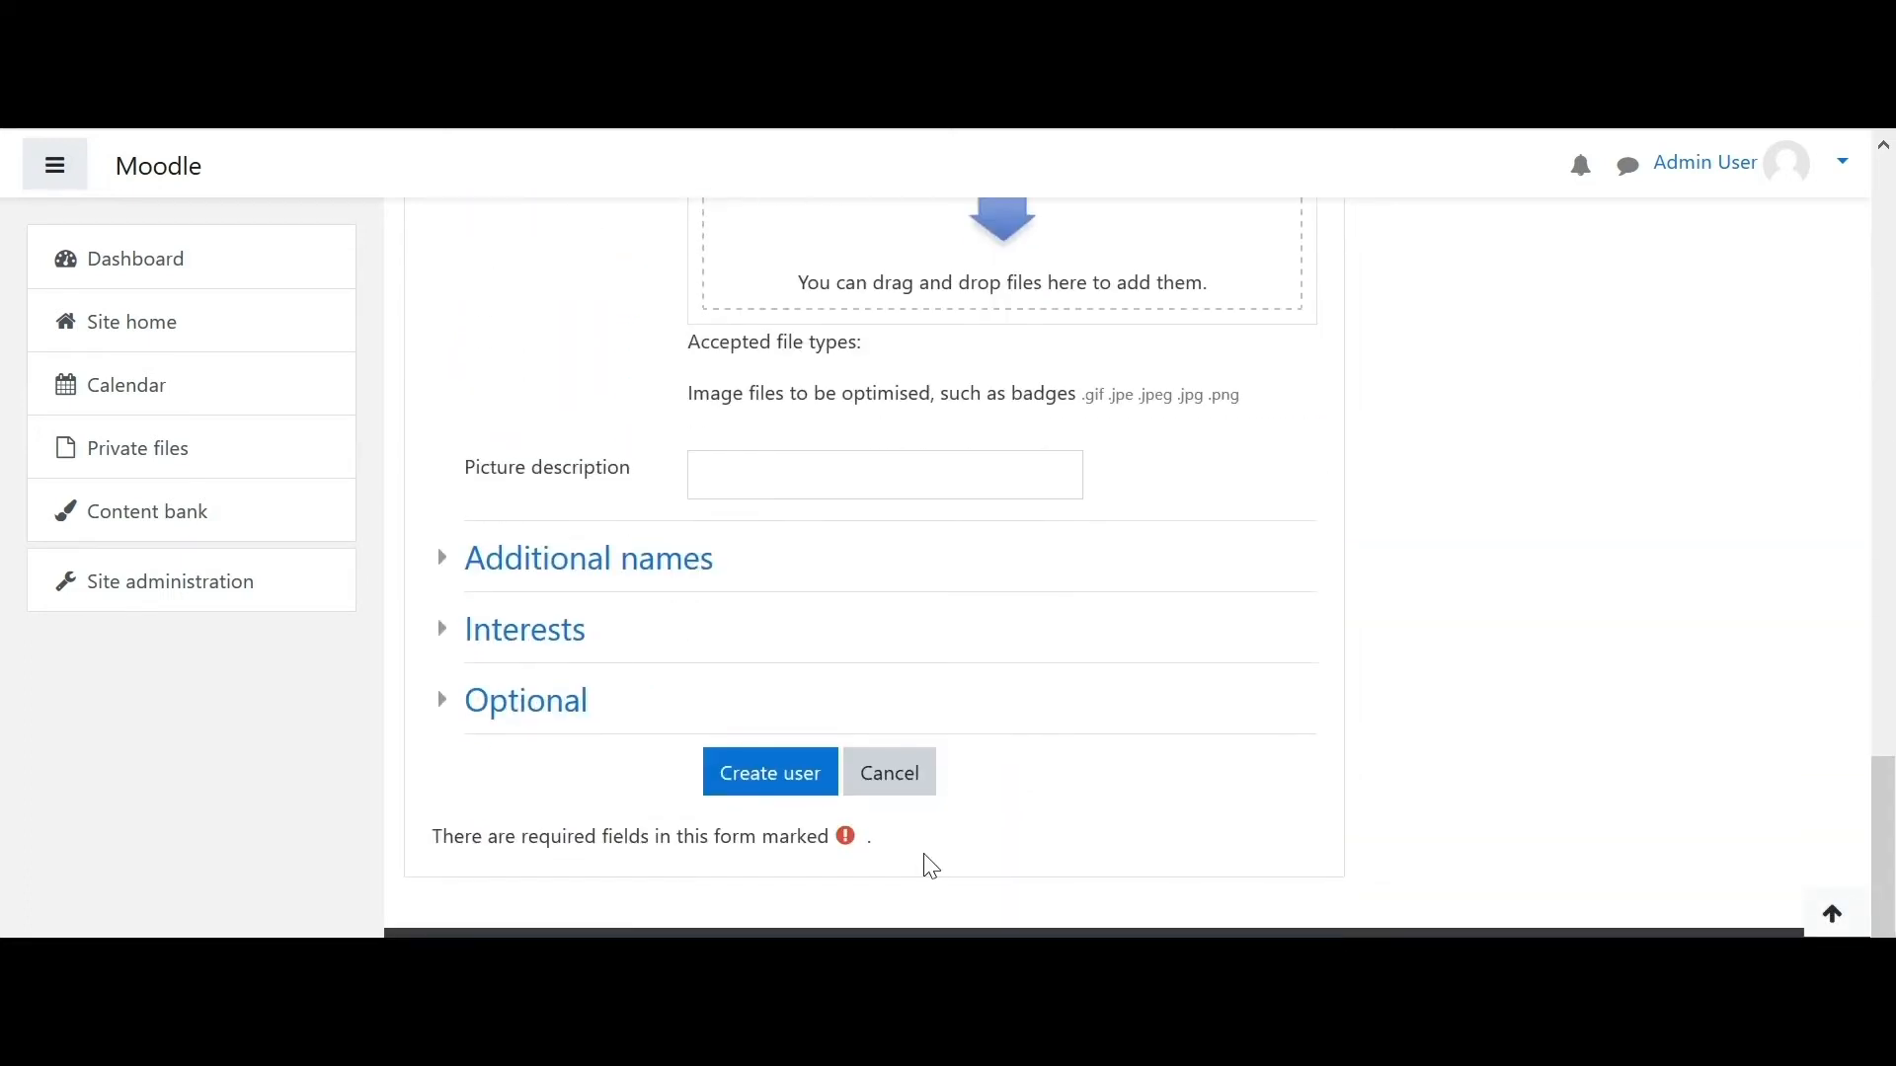
click(789, 777)
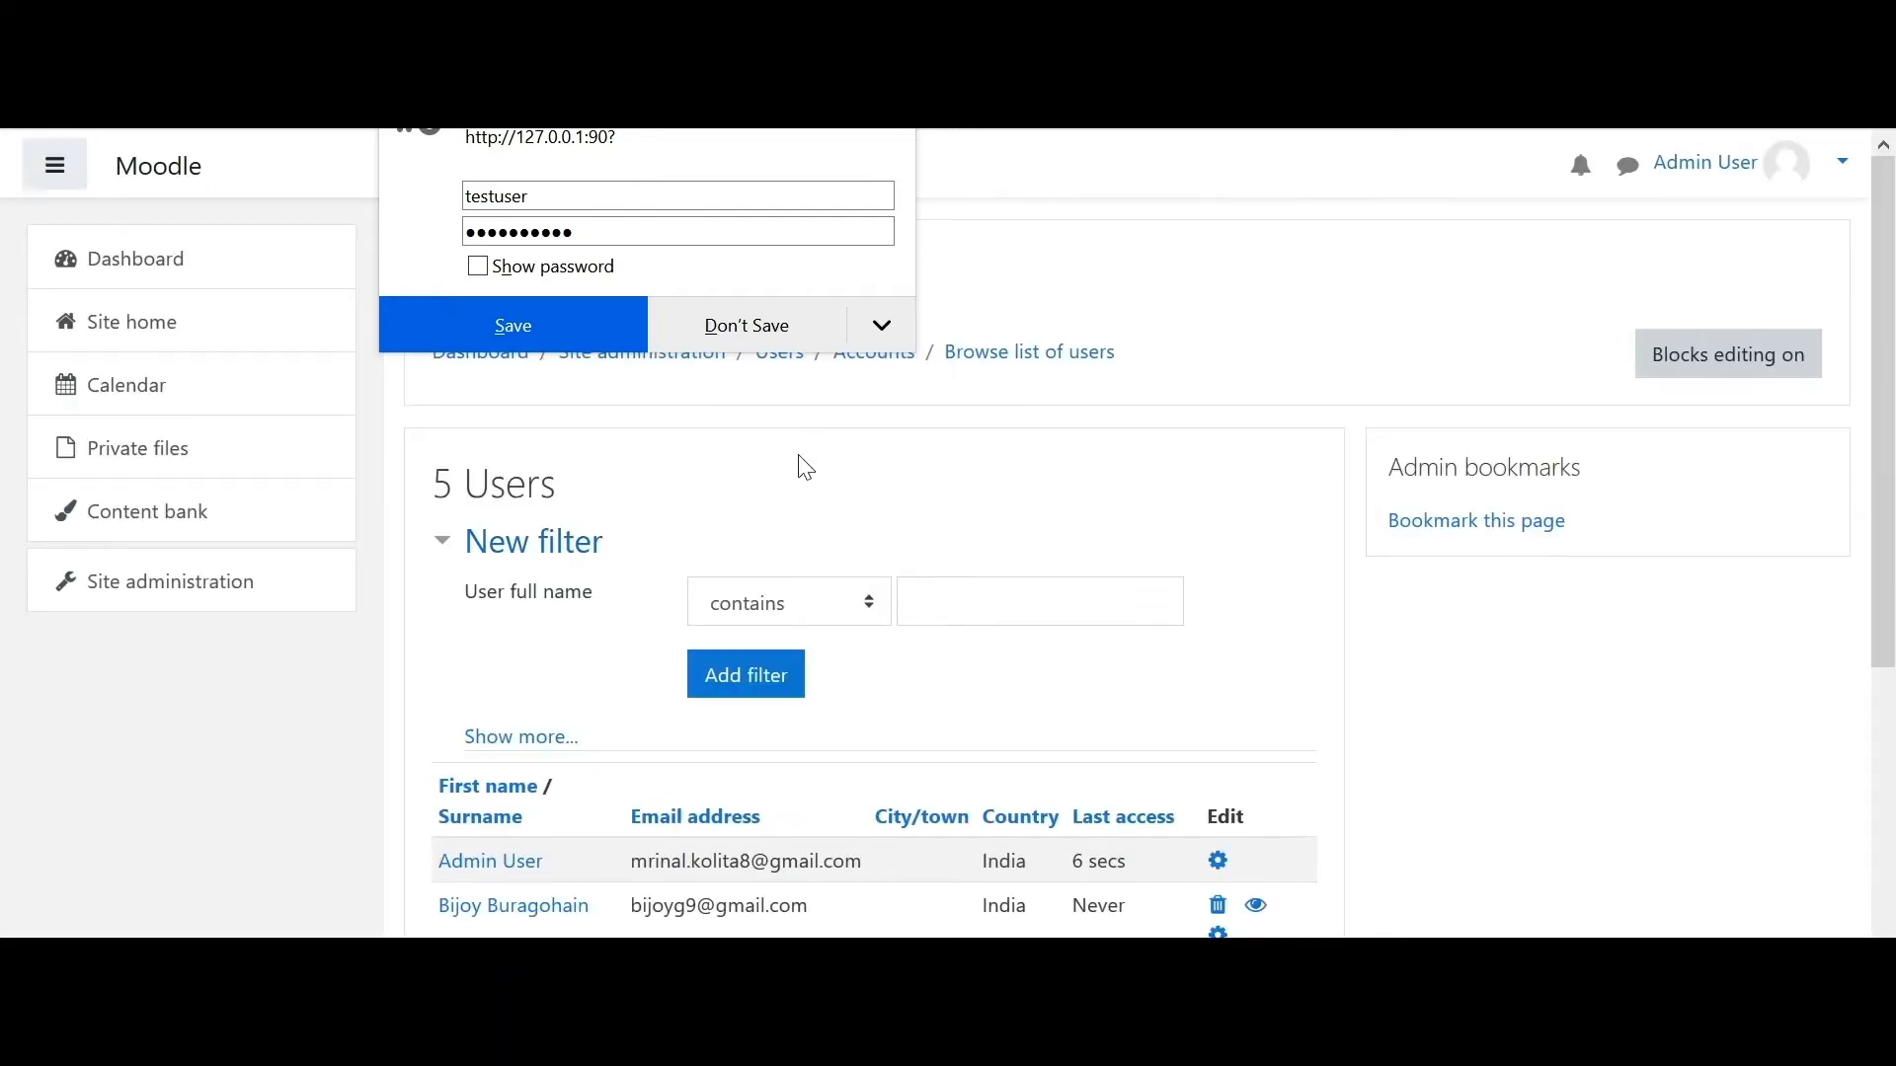
- Decline the browser's password save and review Test User among the five listed users
click(768, 339)
drag(1884, 415, 1879, 594)
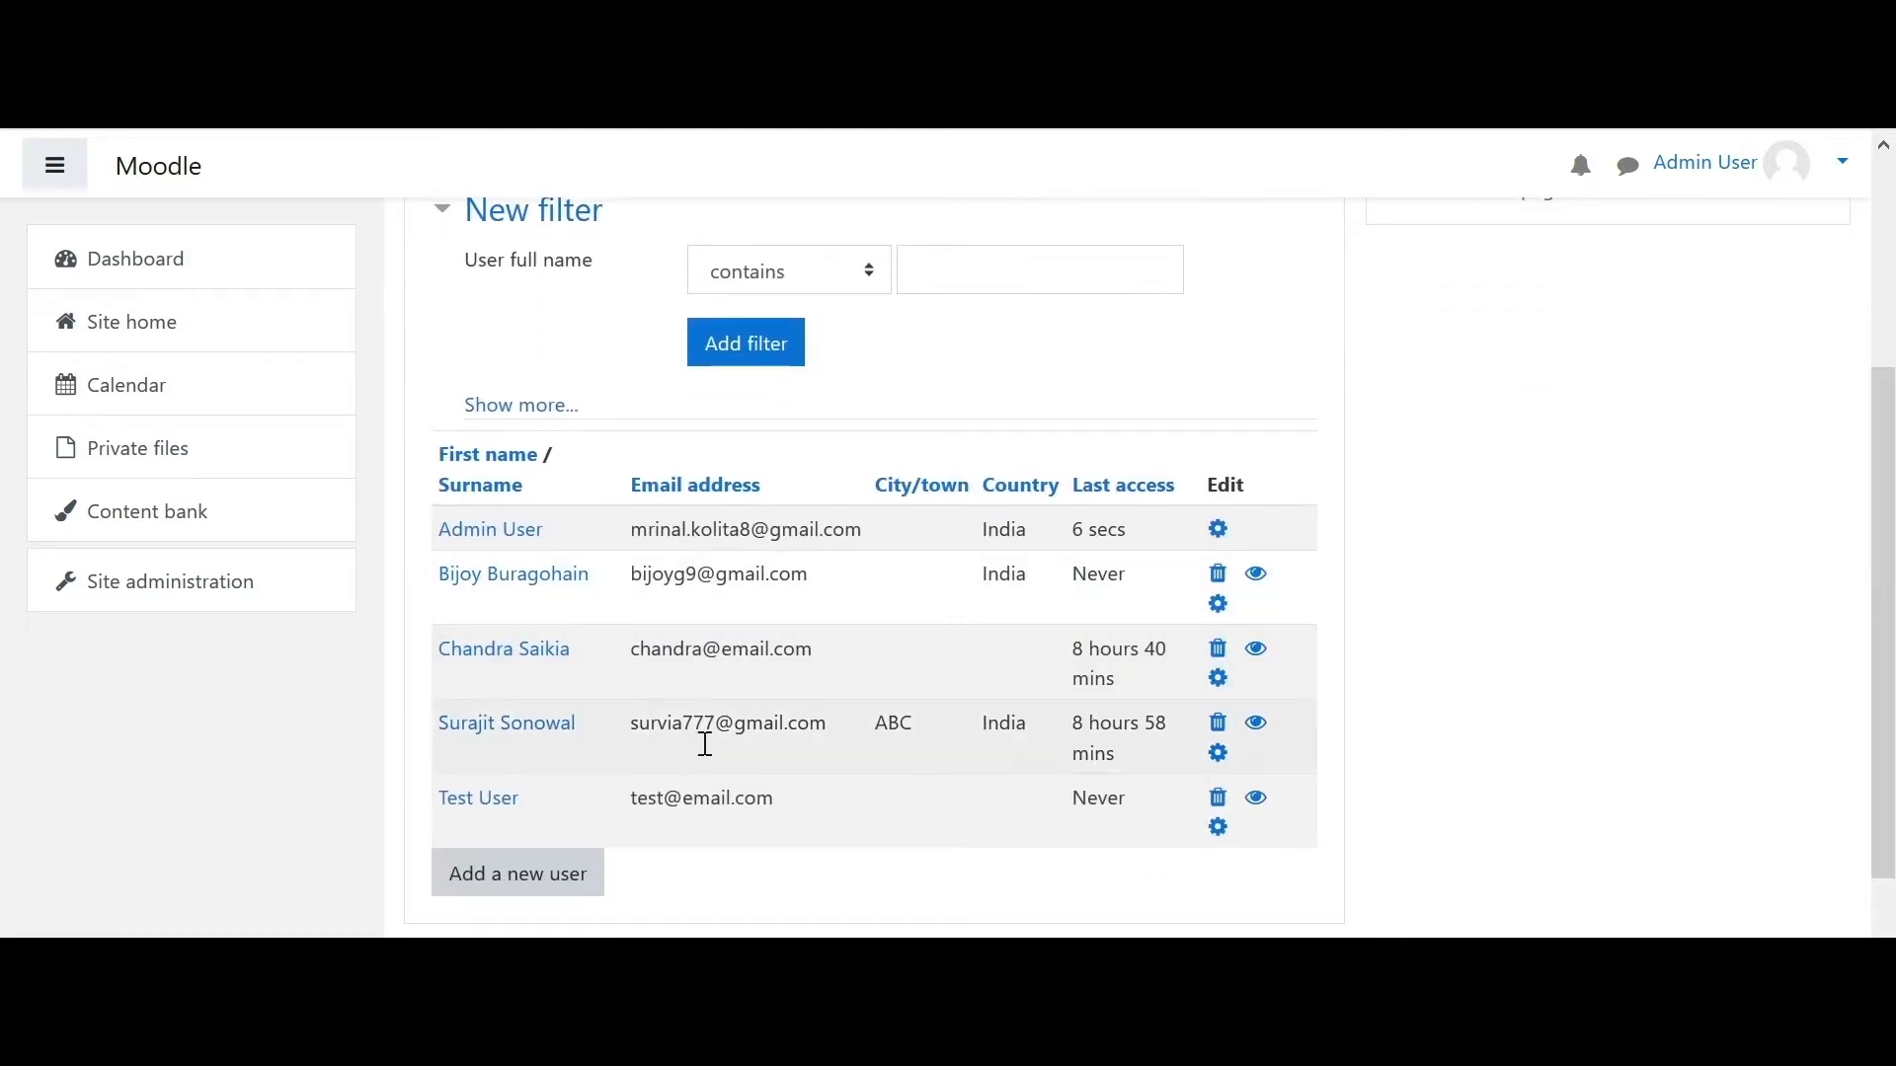
click(1219, 827)
click(1221, 842)
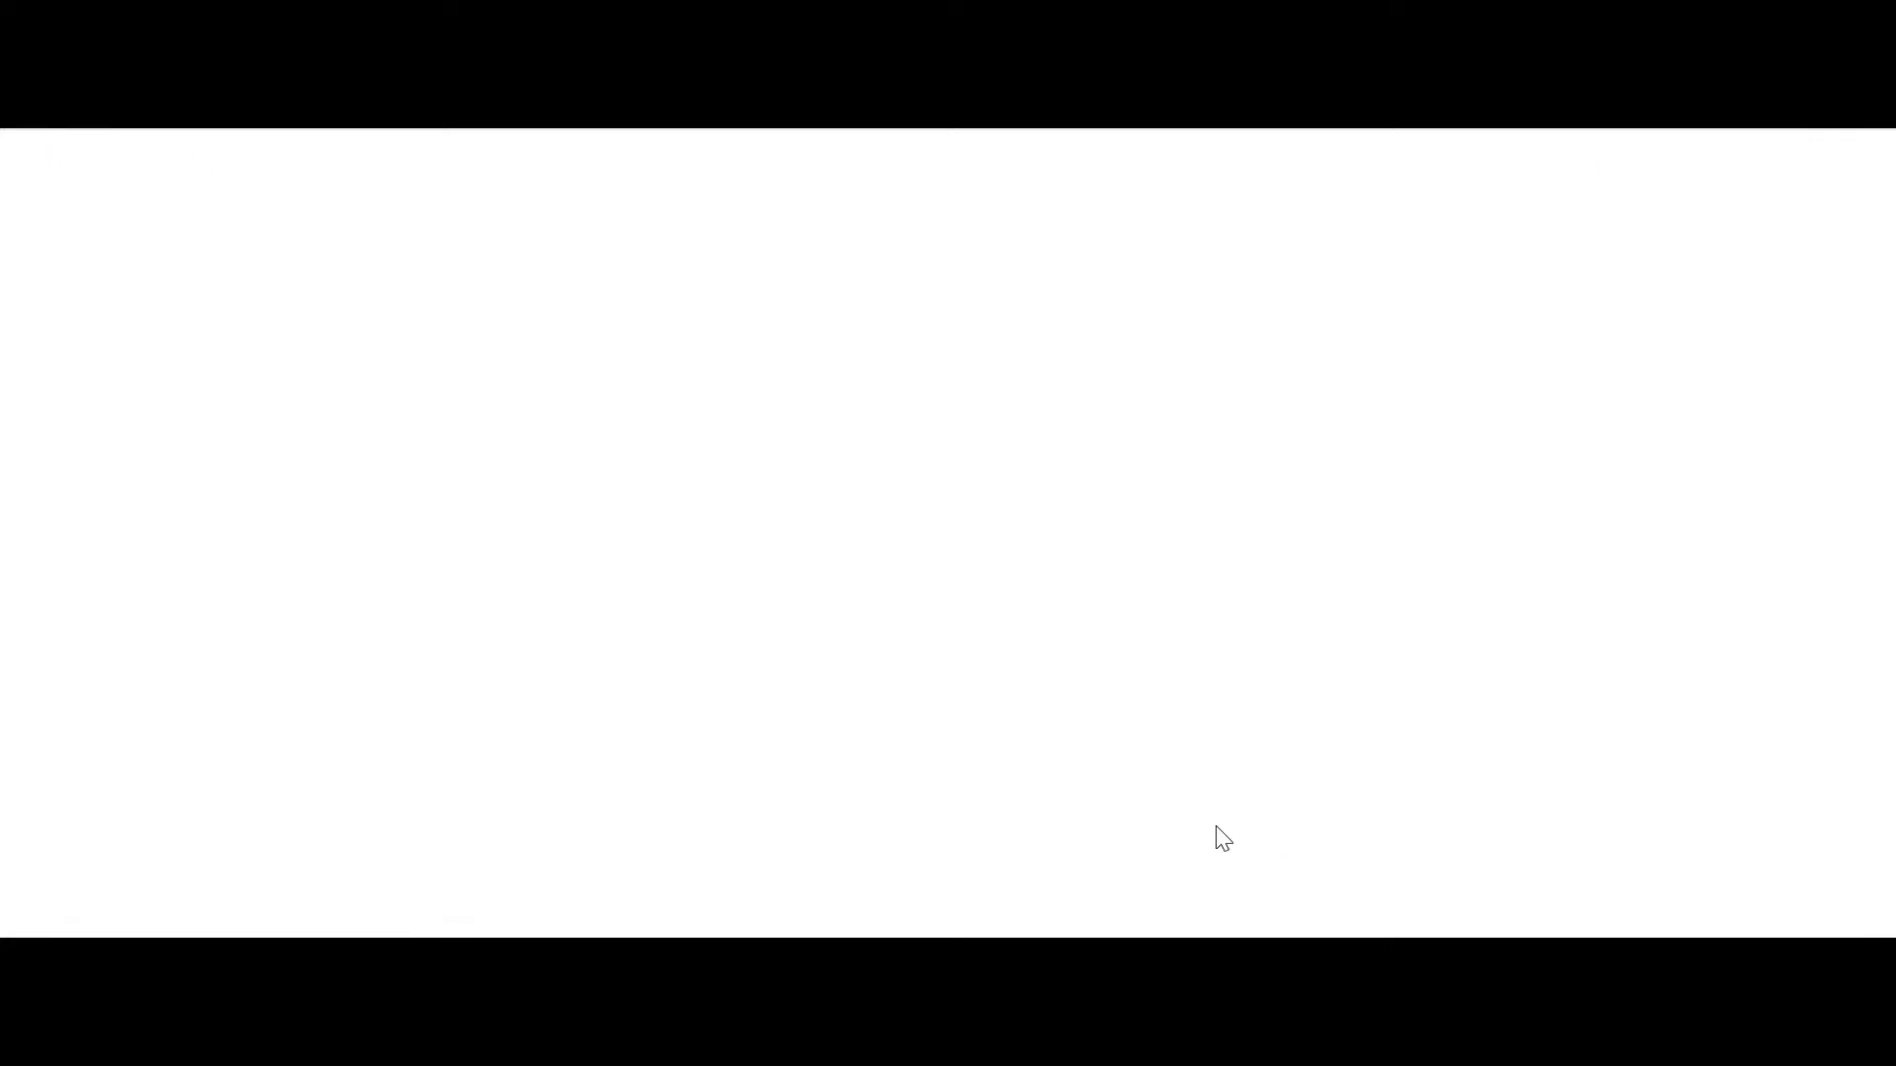
drag(1889, 210, 1889, 652)
drag(1891, 721, 1891, 840)
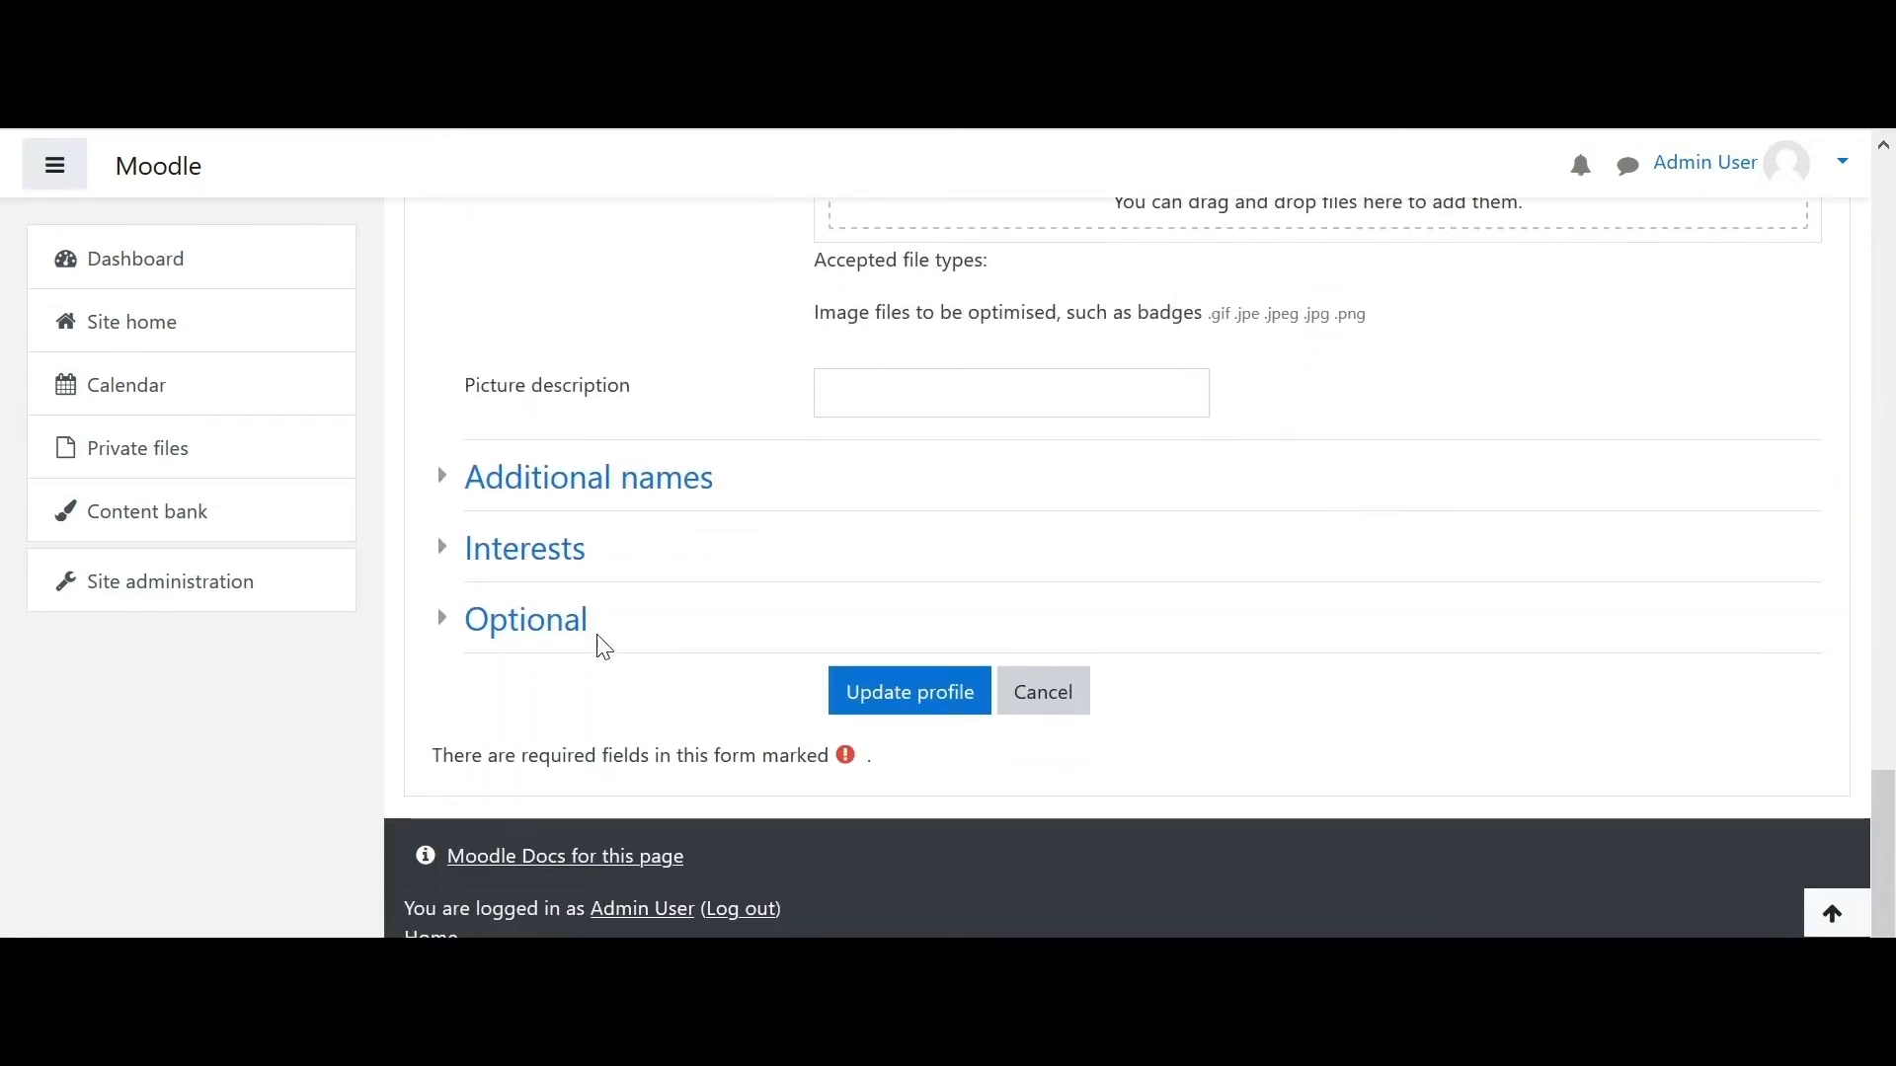
click(569, 632)
drag(1891, 671, 1891, 835)
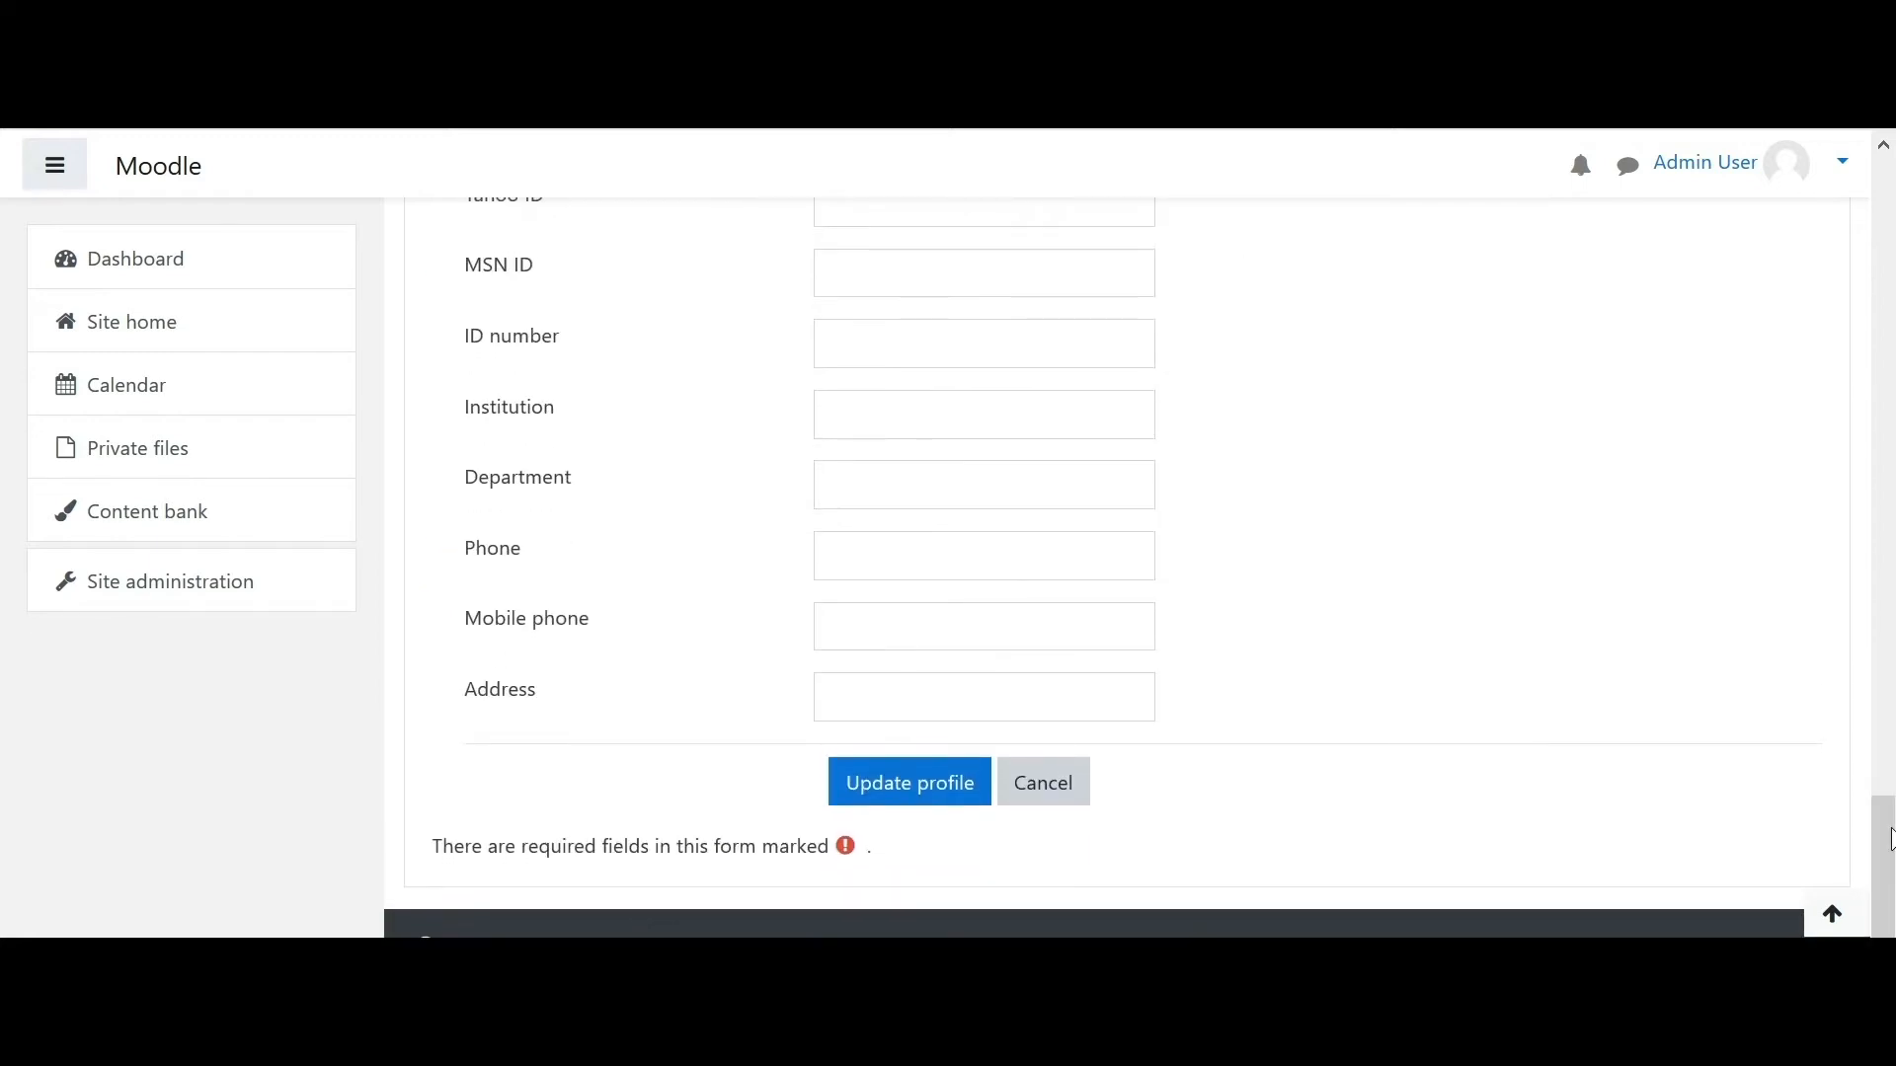
click(932, 800)
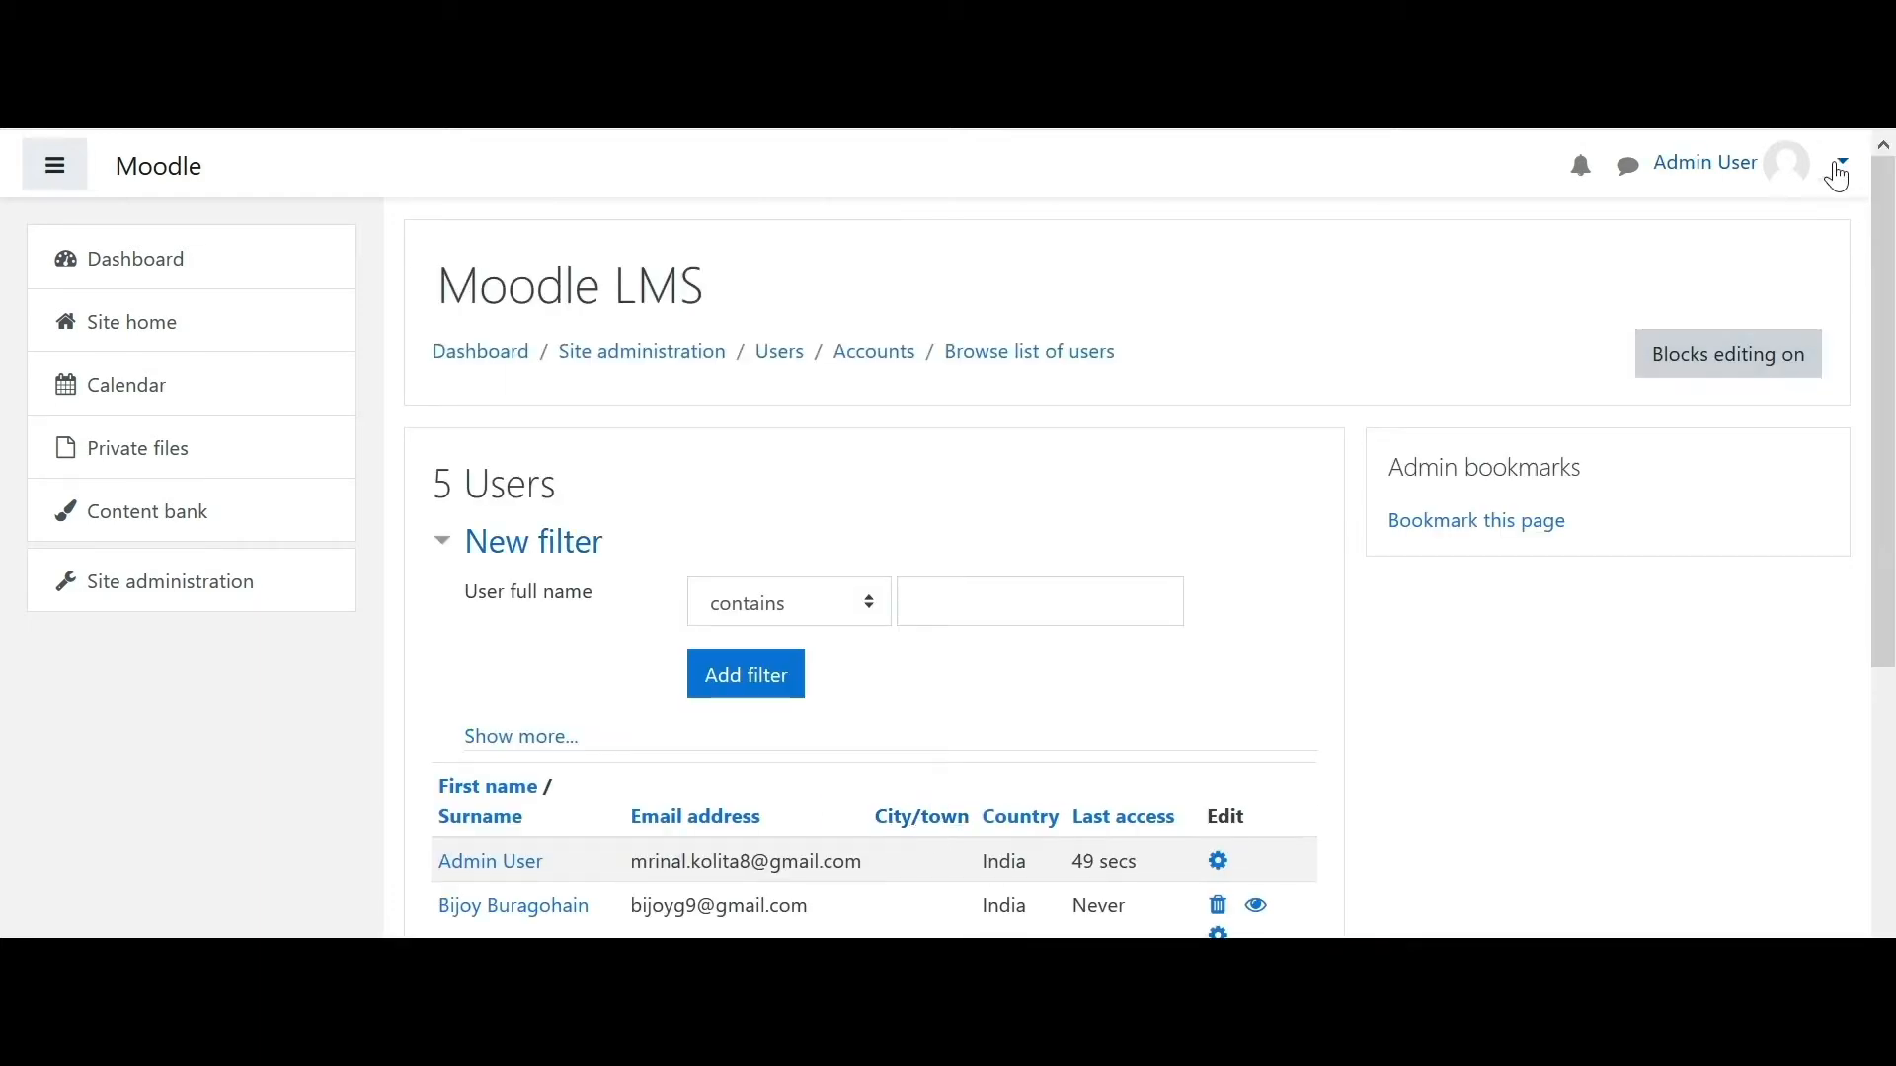
- Open Manage courses and categories from the Courses section of Site administration
scroll(1892, 287, down, 1)
scroll(1892, 286, up, 1)
click(604, 355)
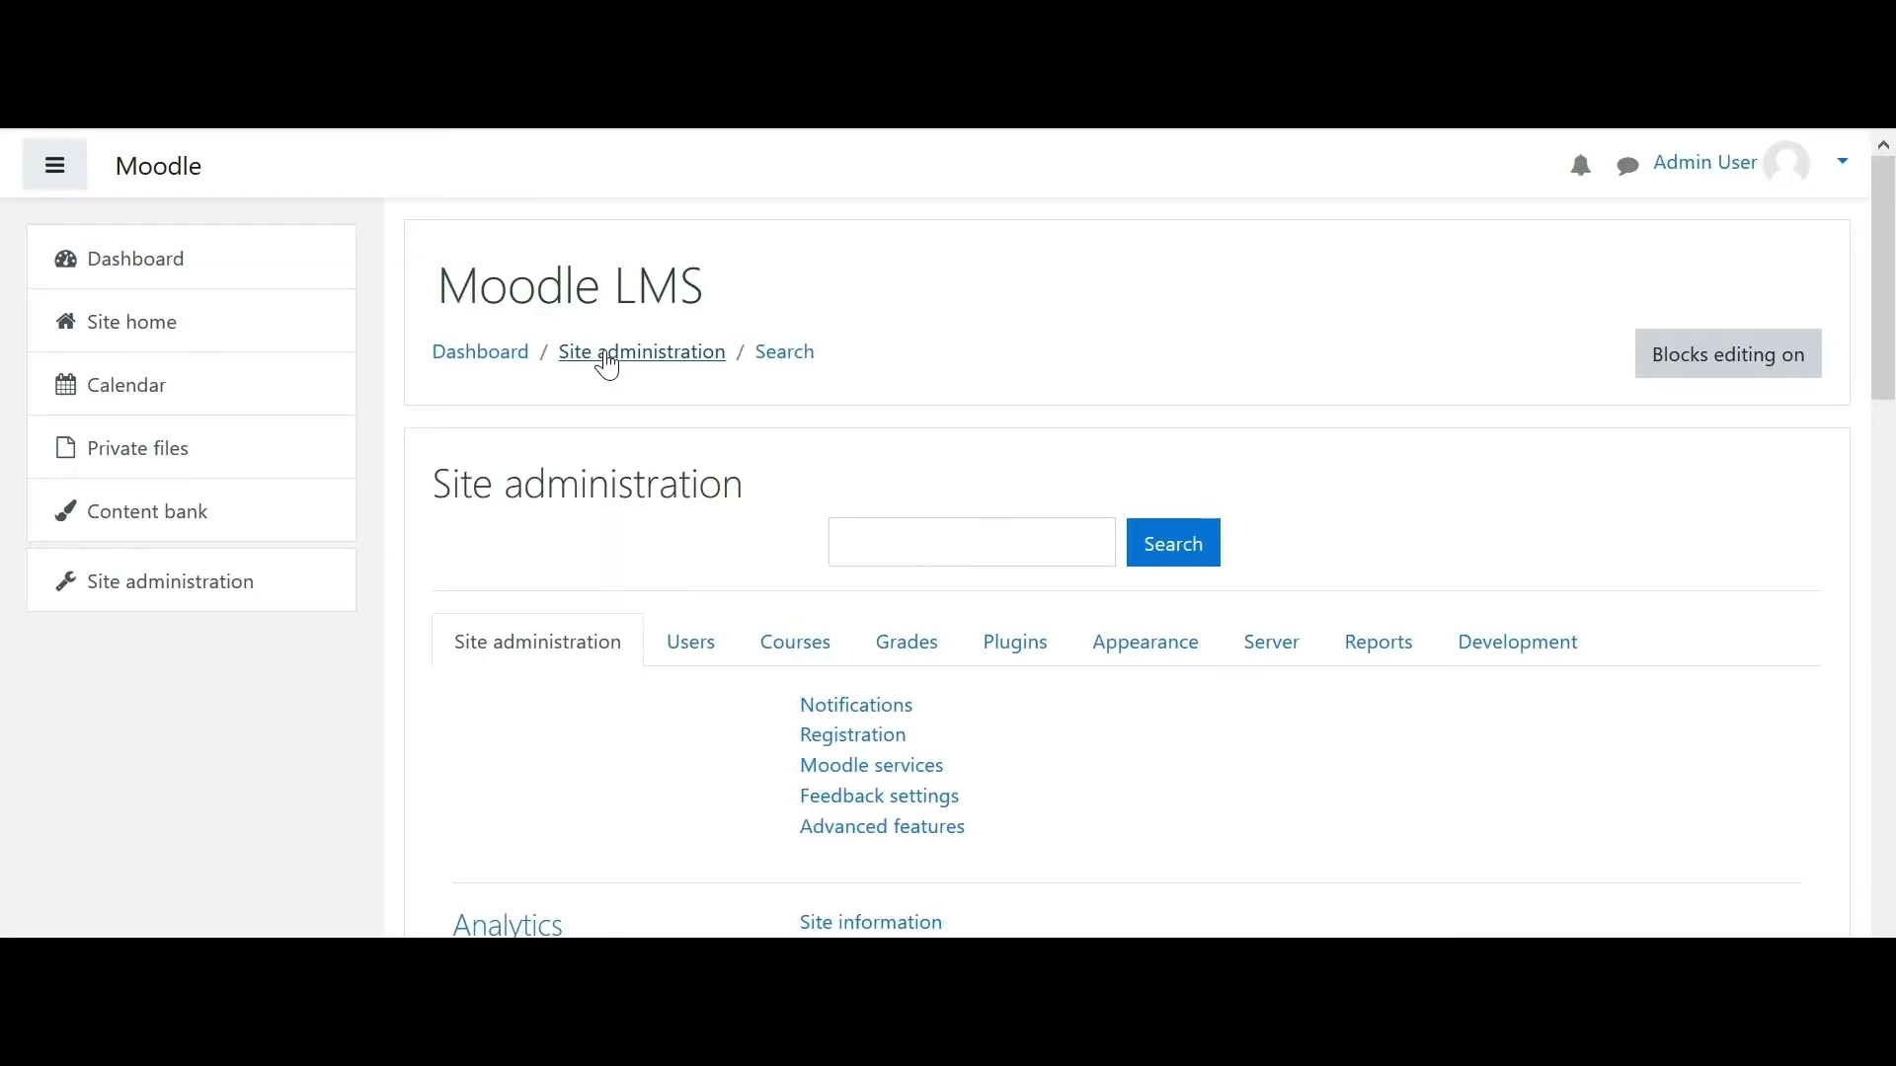
drag(1893, 247, 1694, 357)
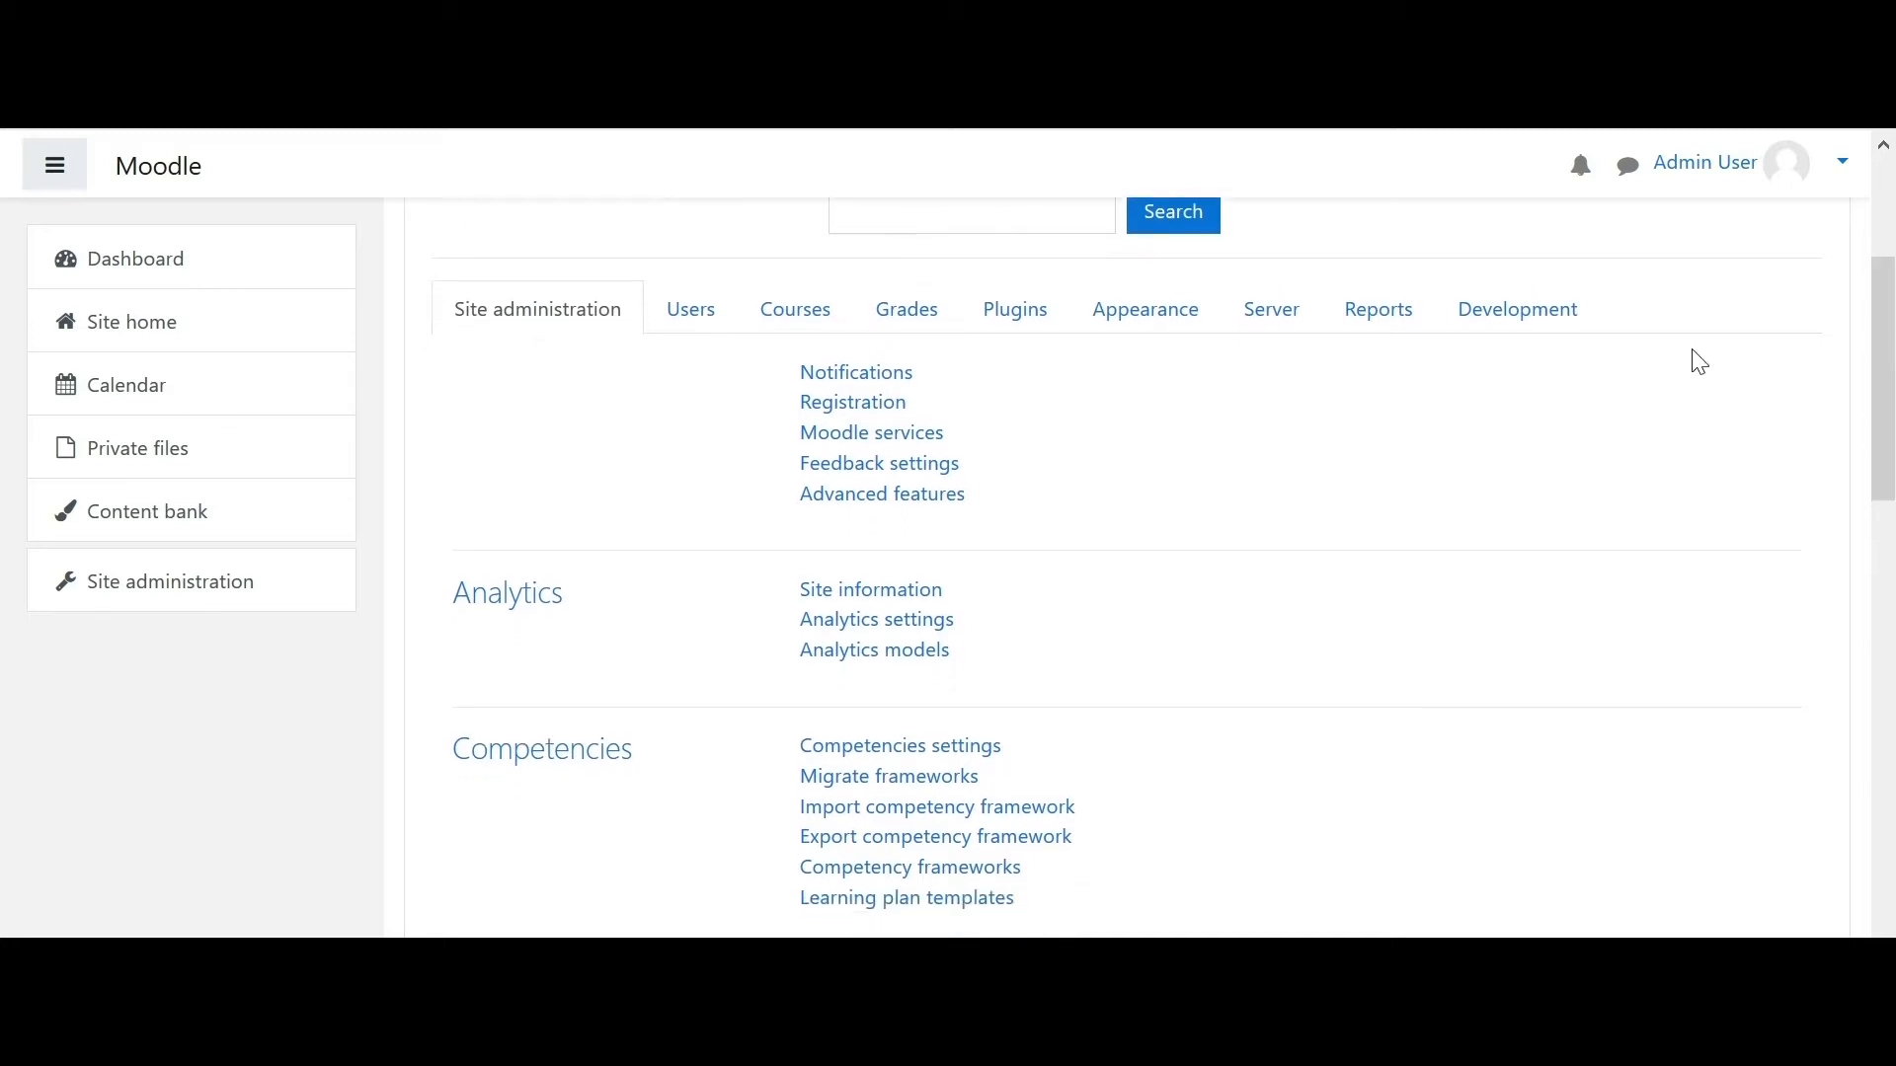
click(787, 326)
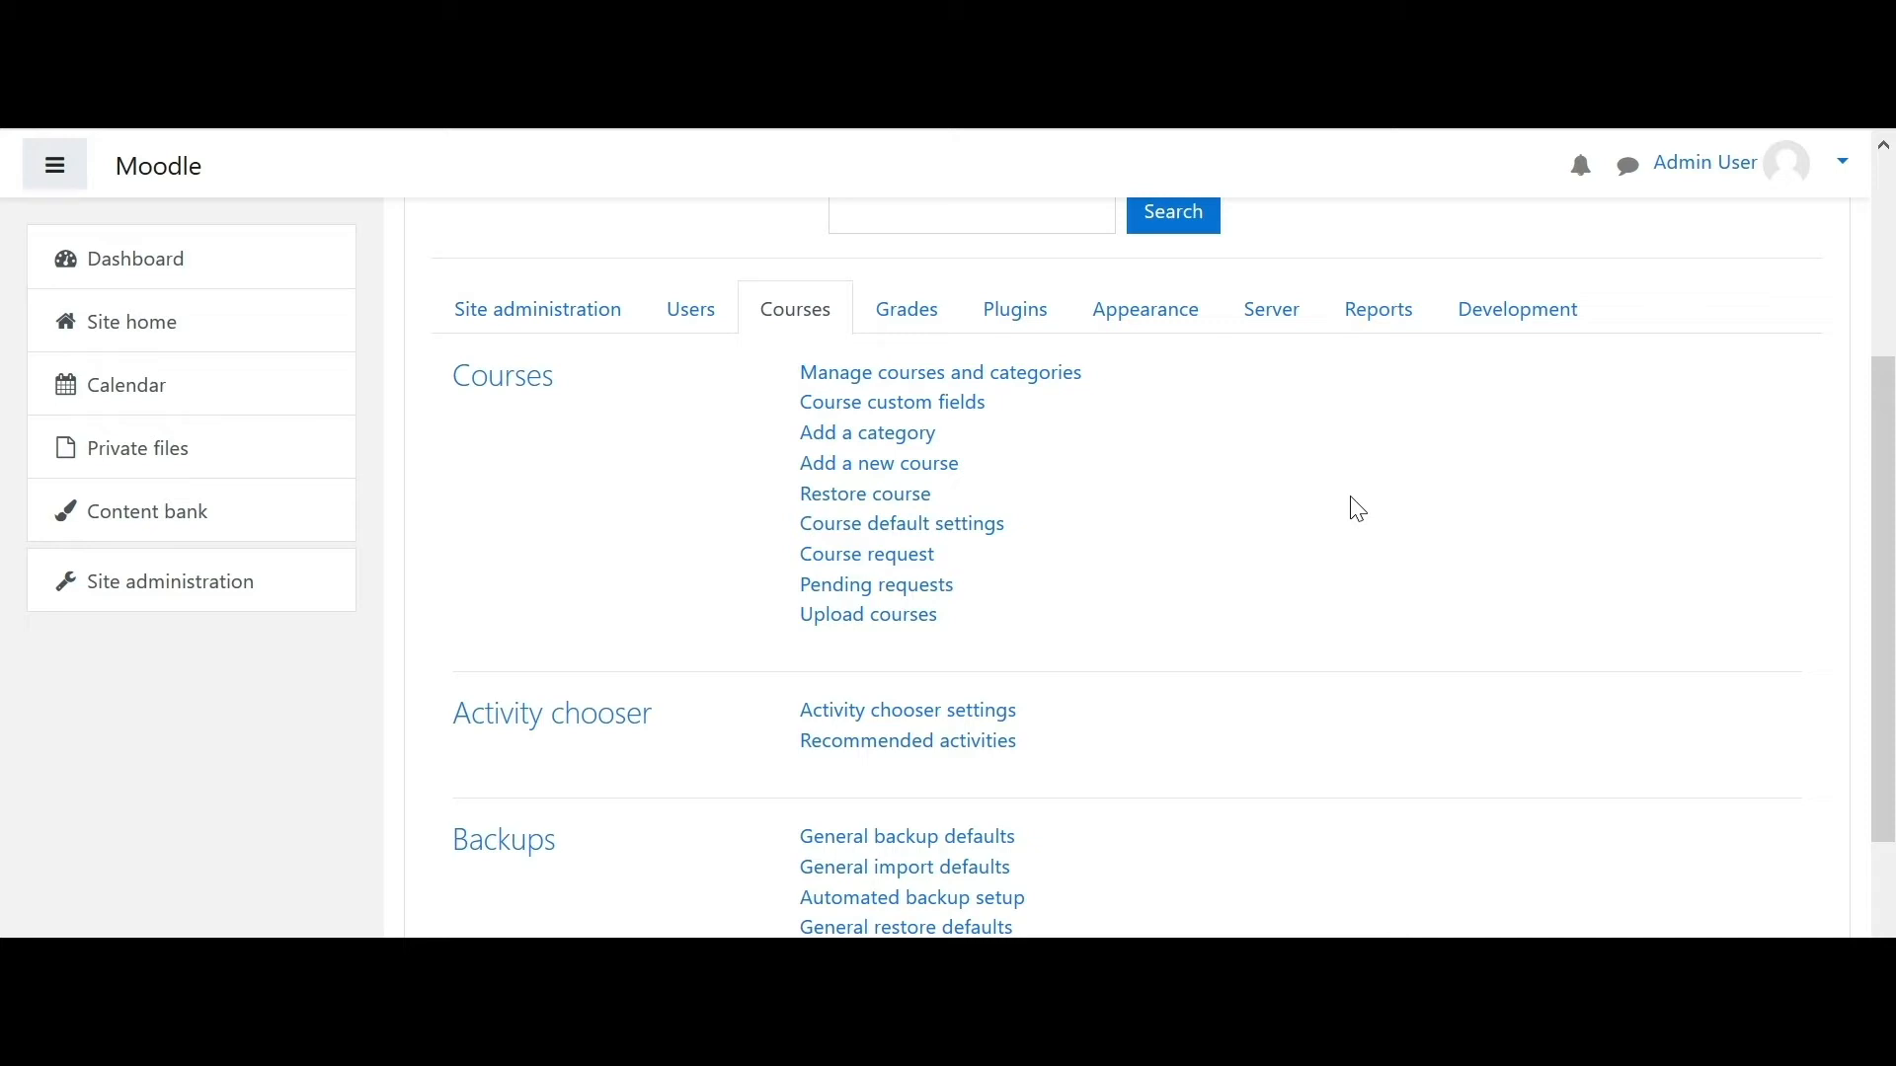
click(966, 391)
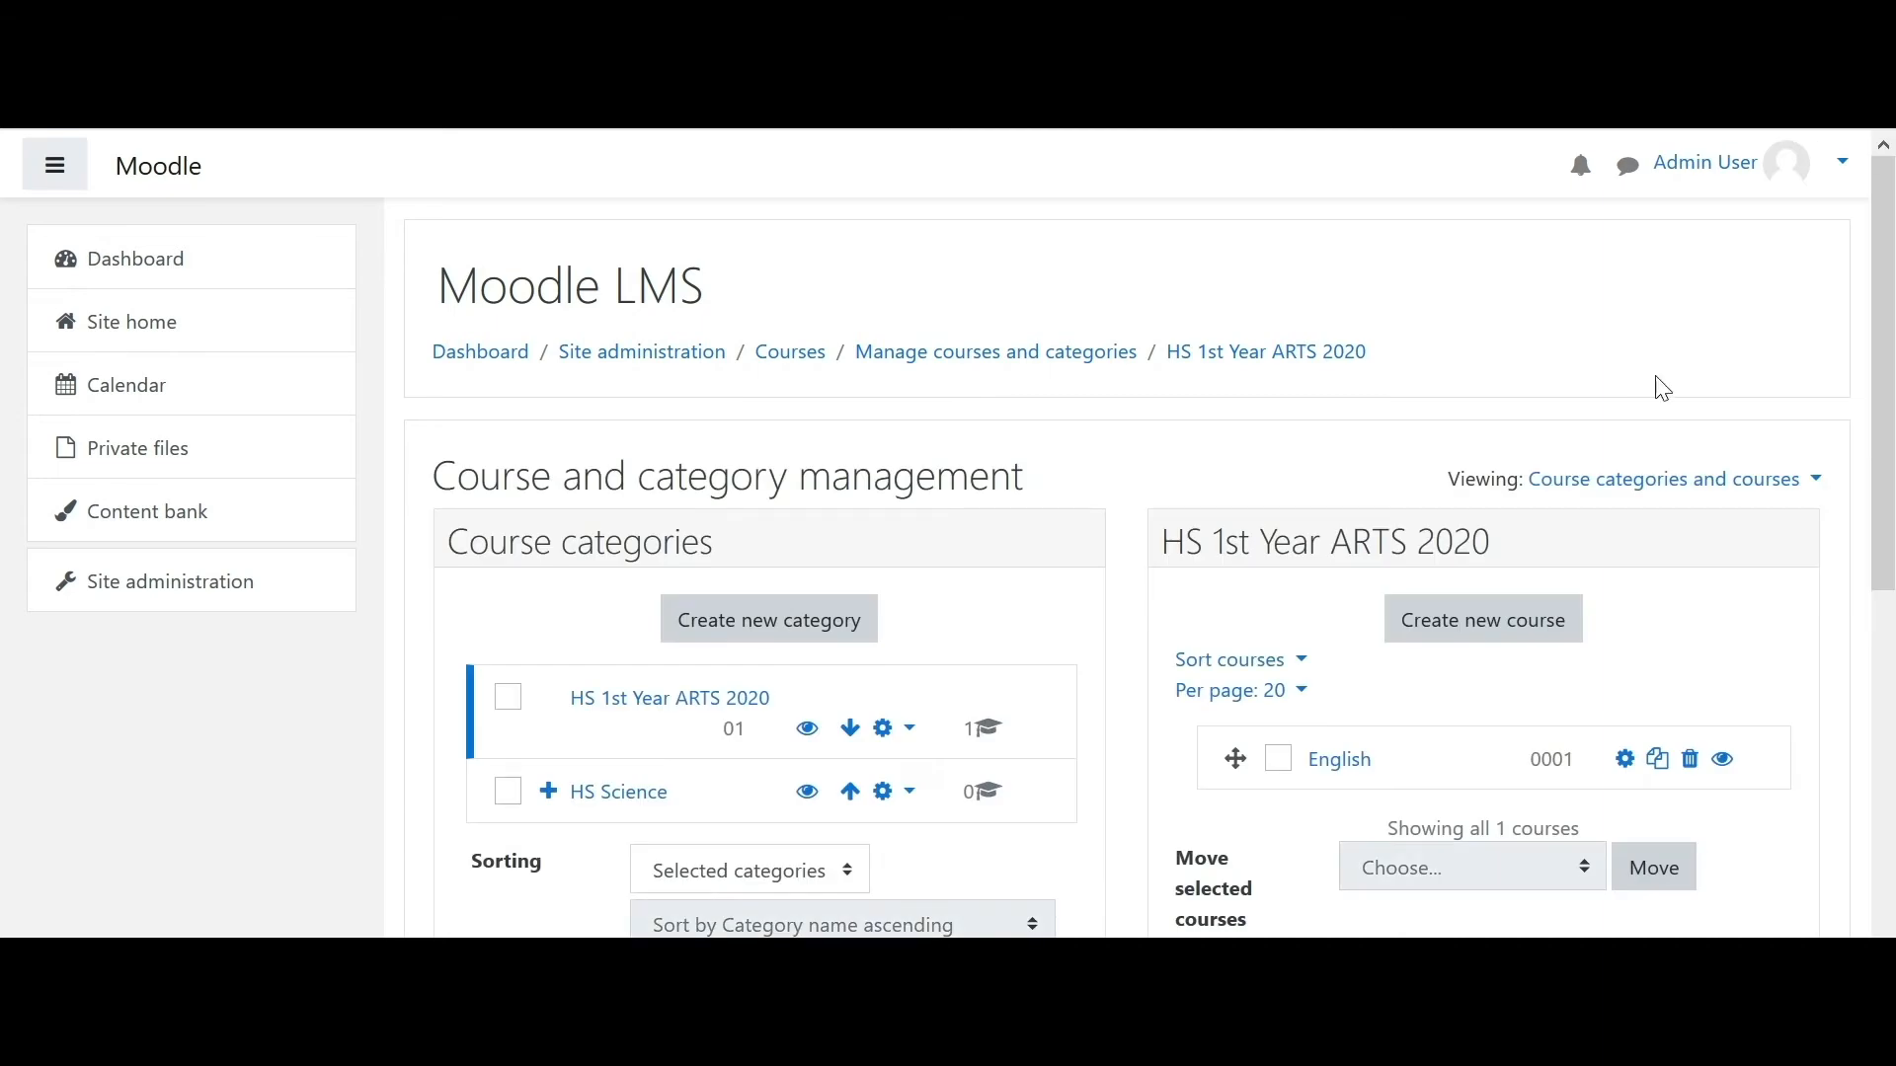
- Start a new category form with HS 1st Year ARTS 2020 as parent
mouse_move(1890, 370)
mouse_down()
mouse_move(1890, 532)
mouse_move(1891, 371)
mouse_up()
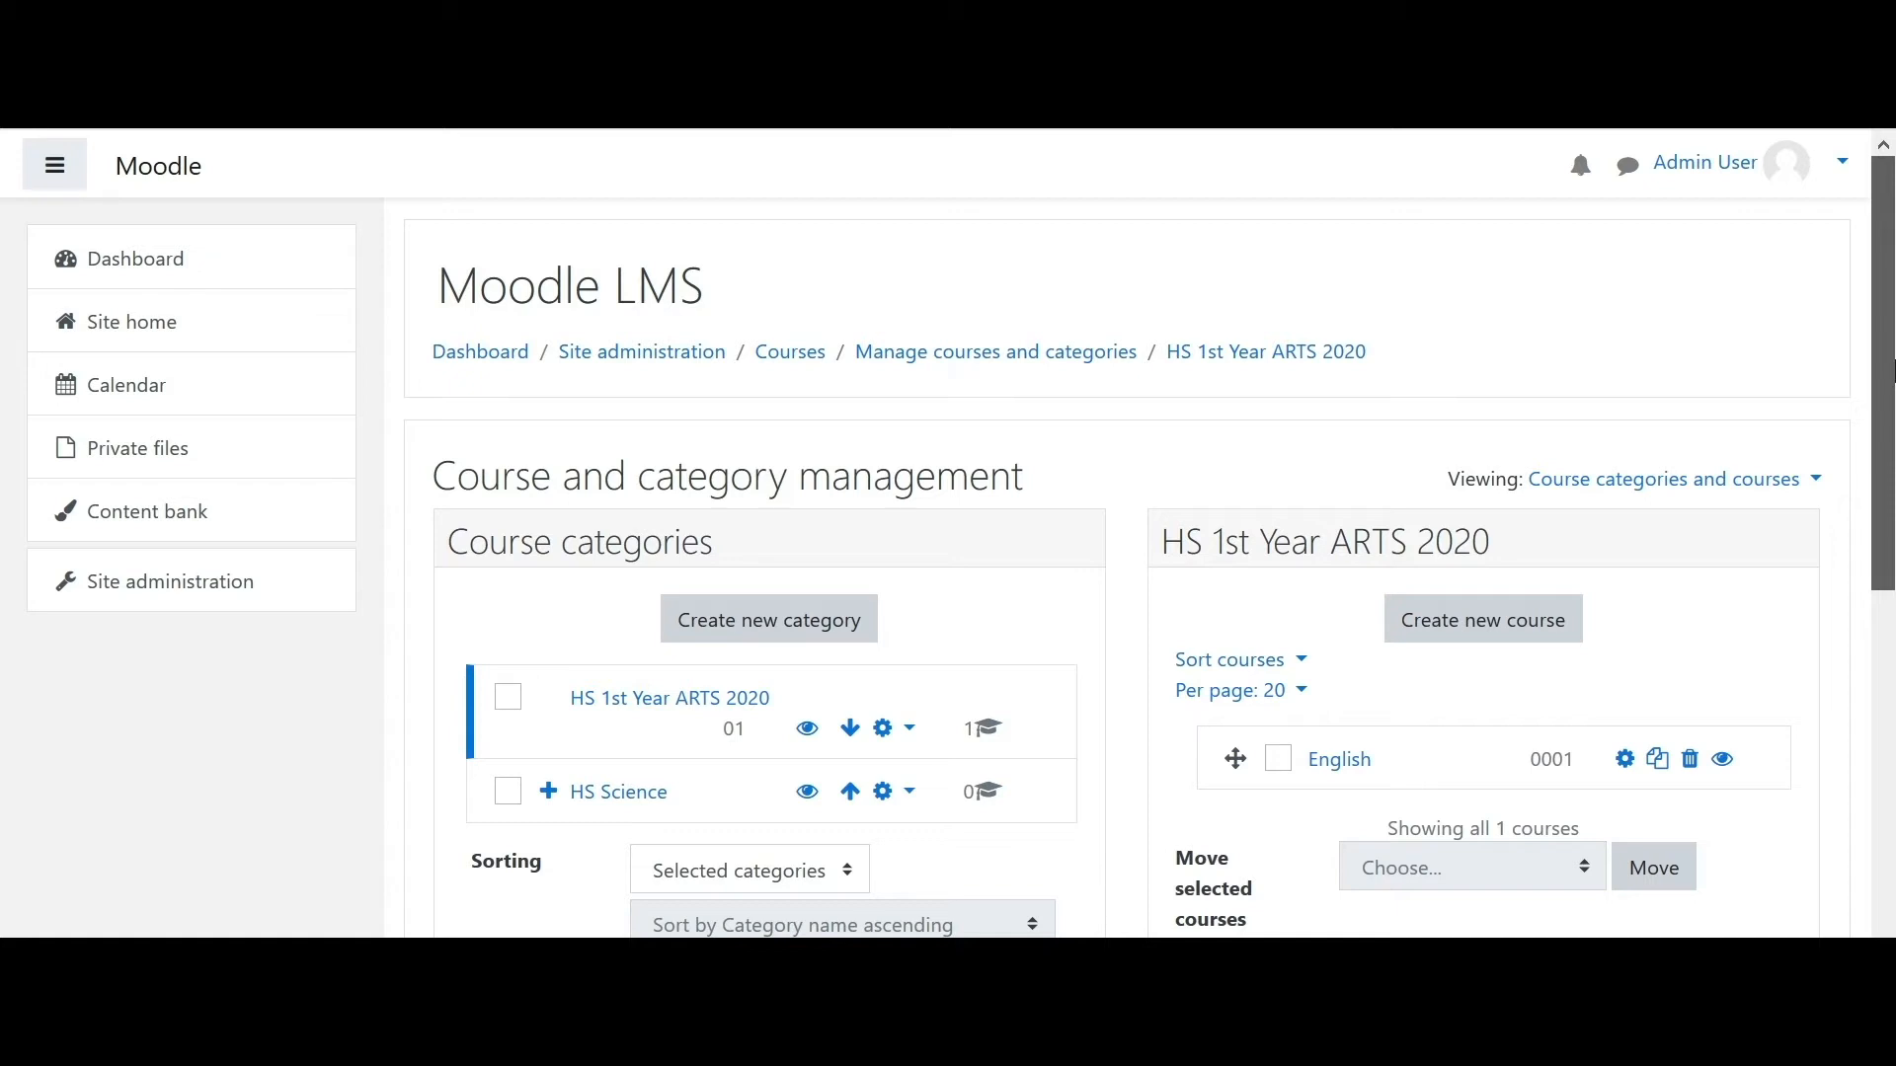
click(816, 627)
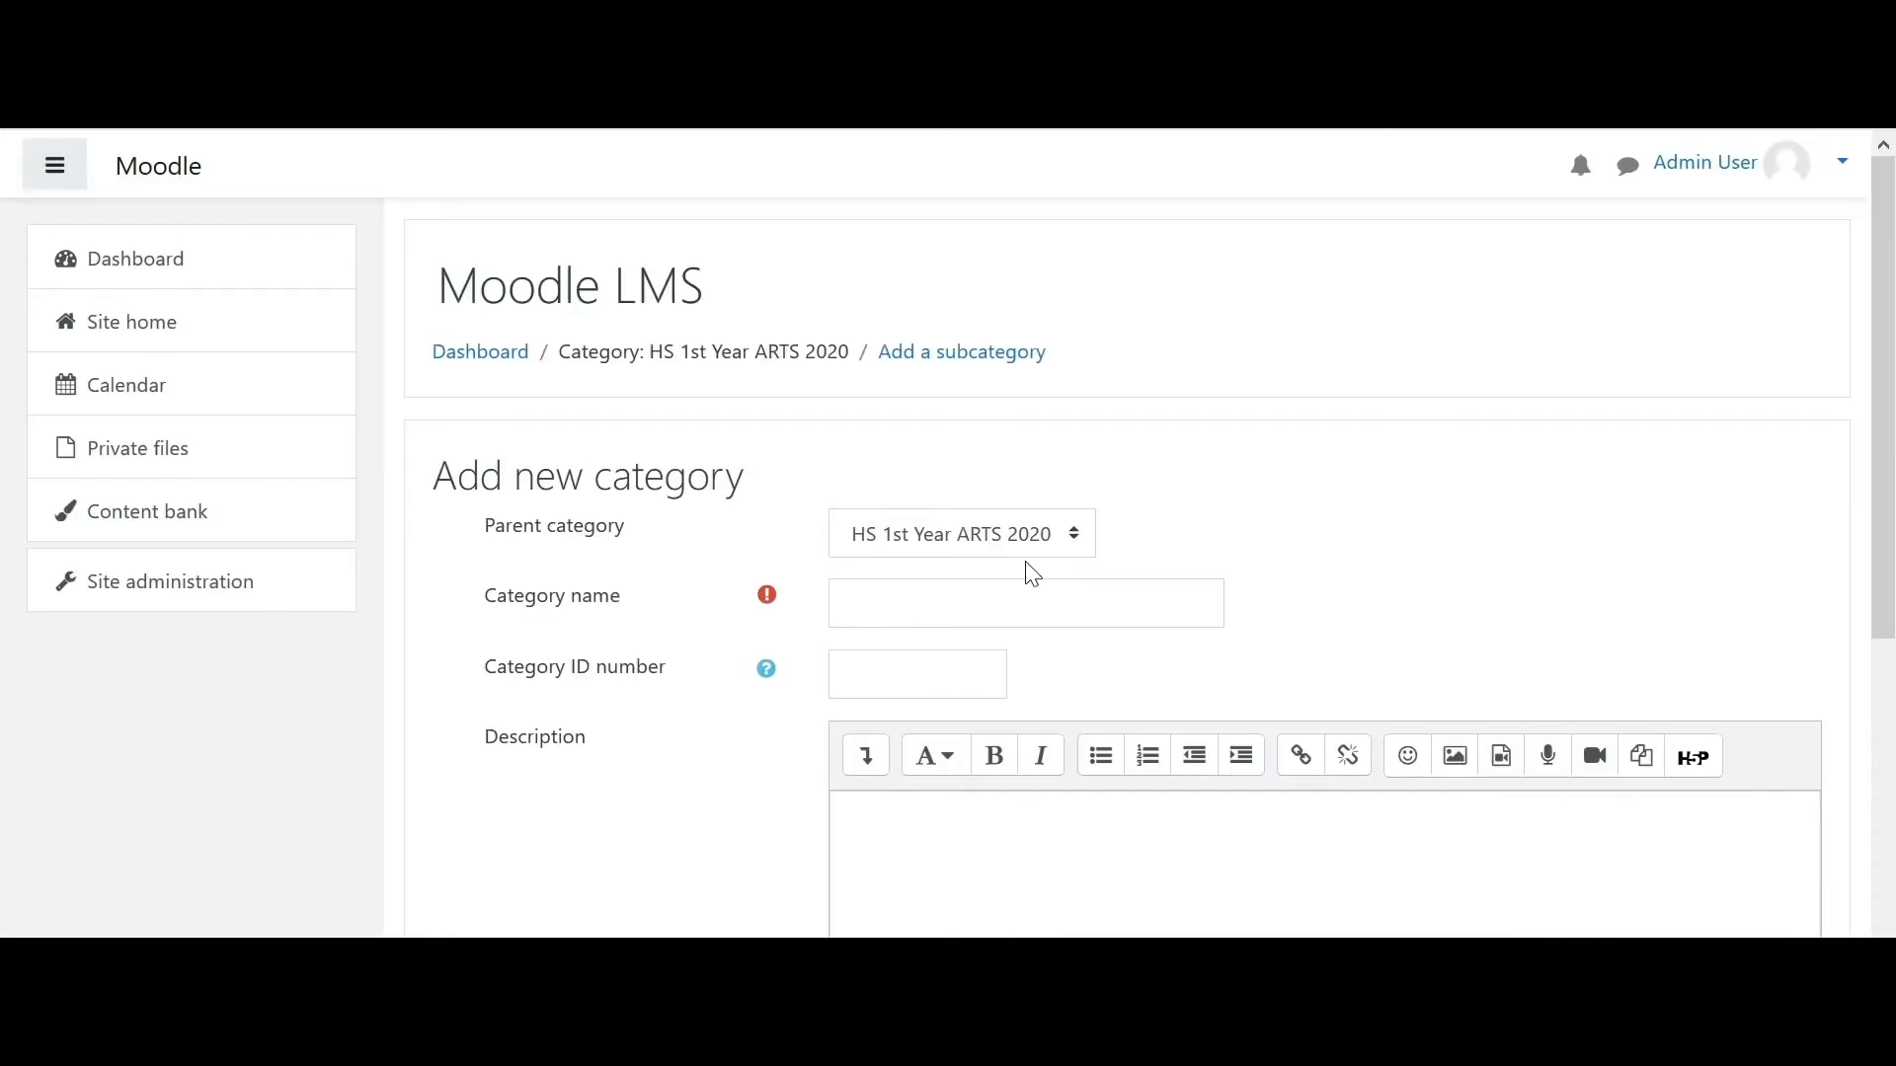
- Name the category HS 2ND YEAR, correcting the mistyped 'HS 1ST YEAR COMM'
click(945, 603)
text(HS)
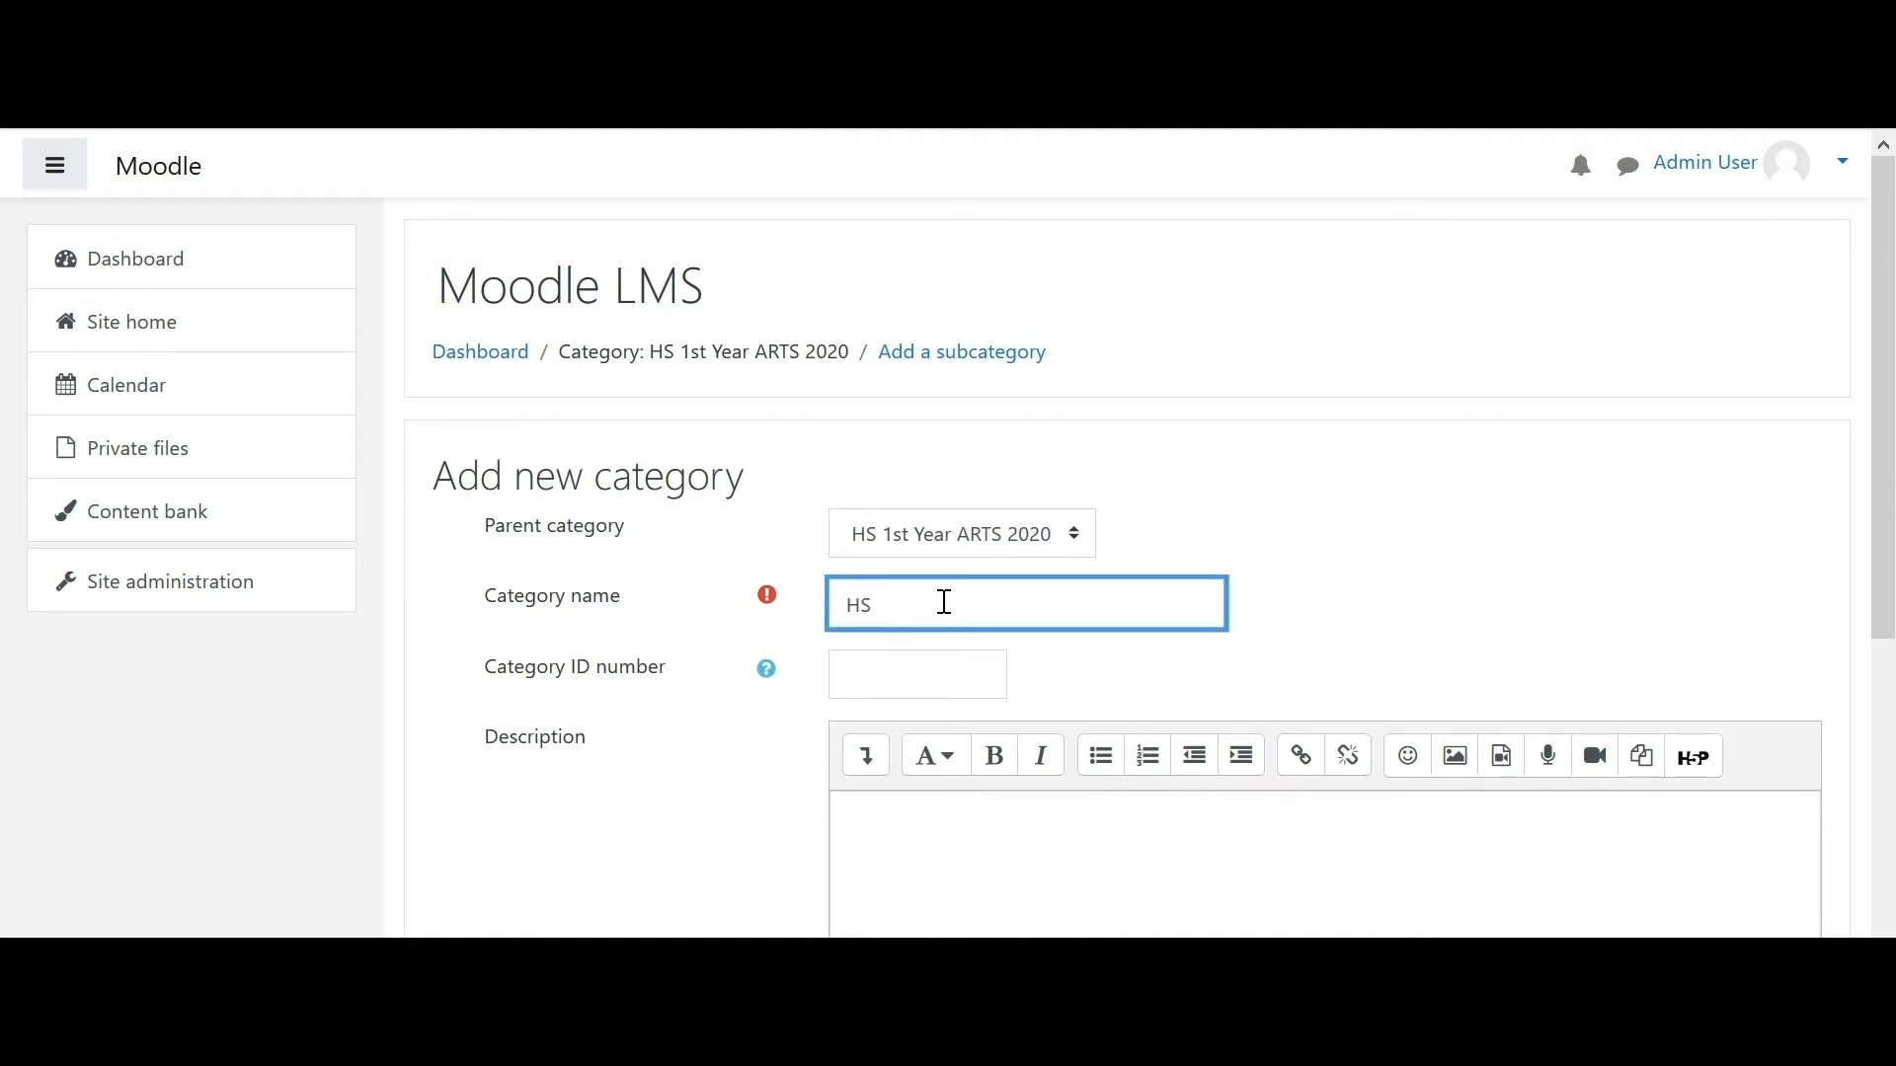
text( 1S)
text(T YEAR)
text( COMM)
key(BackSpace)
key(BackSpace)
key(BackSpace)
key(BackSpace)
key(BackSpace)
key(BackSpace)
key(BackSpace)
mouse_move(895, 609)
mouse_down()
mouse_move(914, 607)
mouse_move(882, 609)
mouse_up()
key(BackSpace)
text(2ND)
scroll(1702, 495, down, 2)
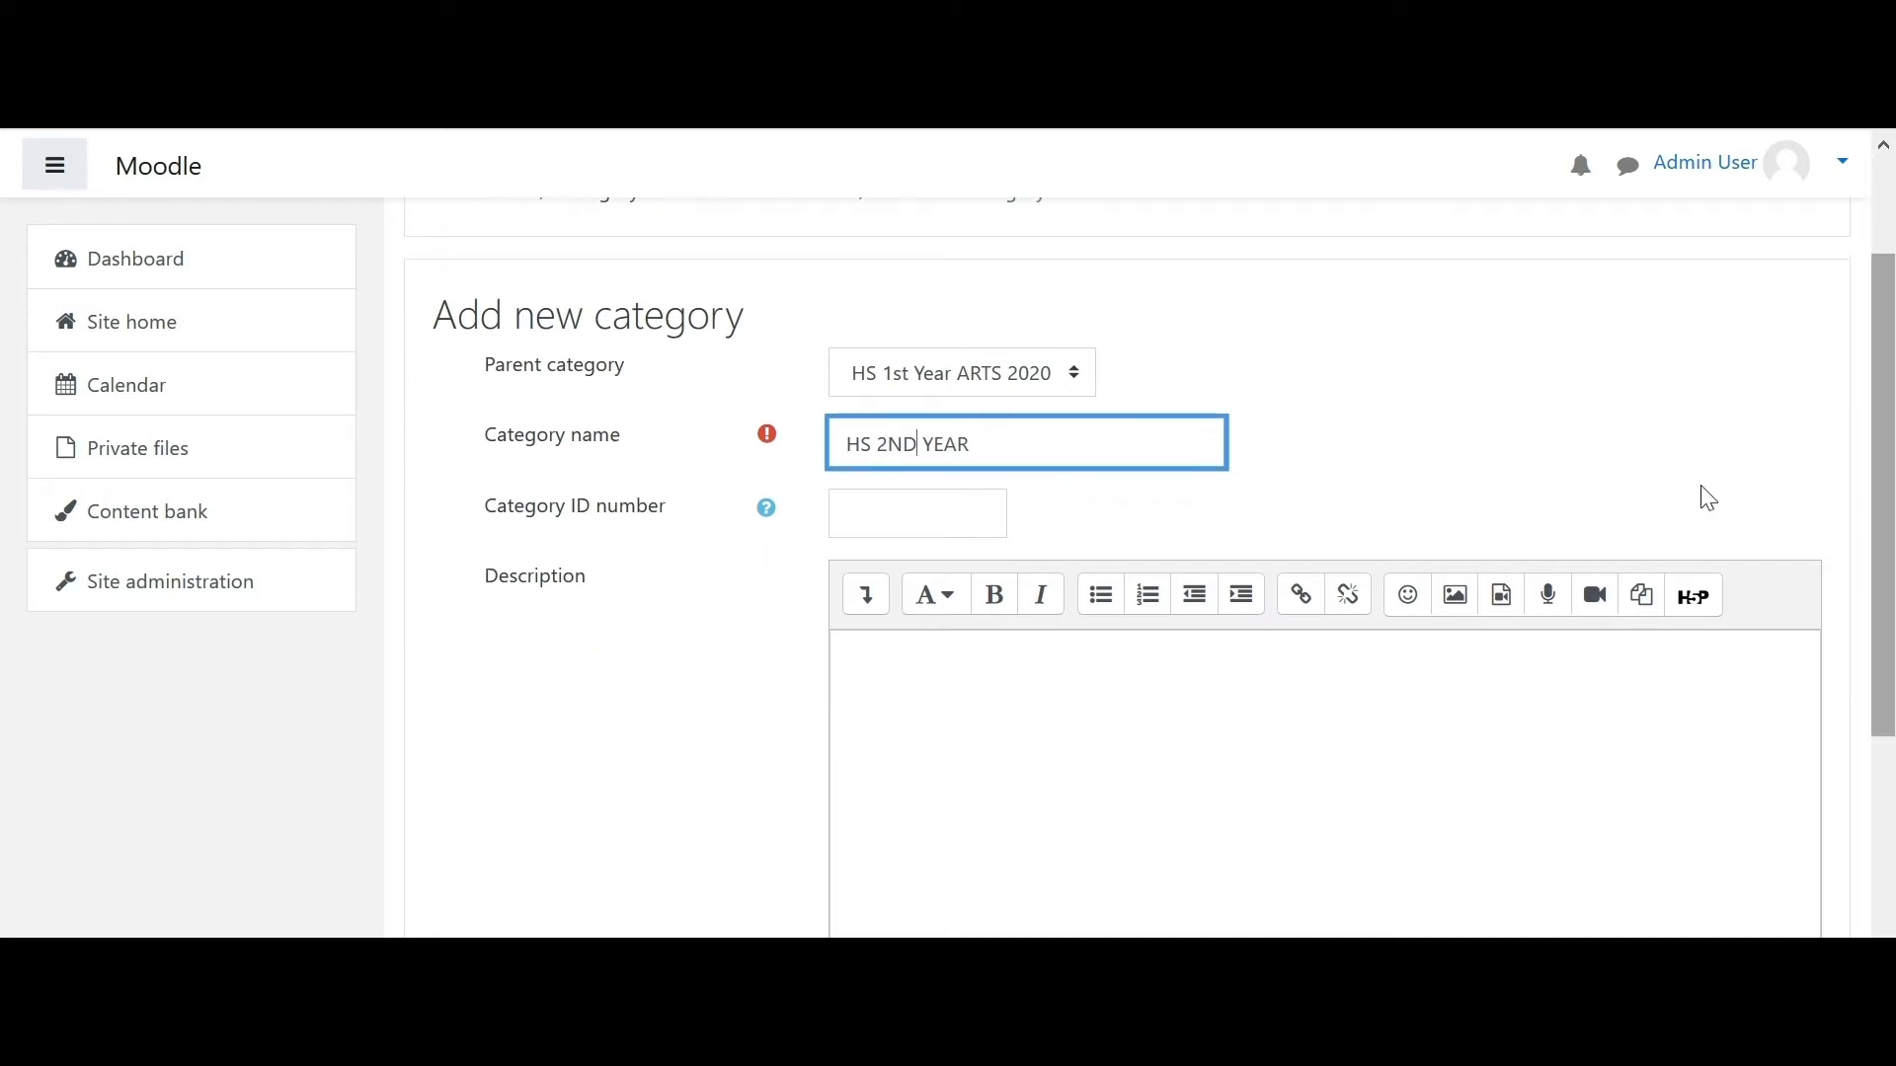
- Give it ID number 005 and the description 'This category is for HS 2nd year'
click(934, 502)
text(005)
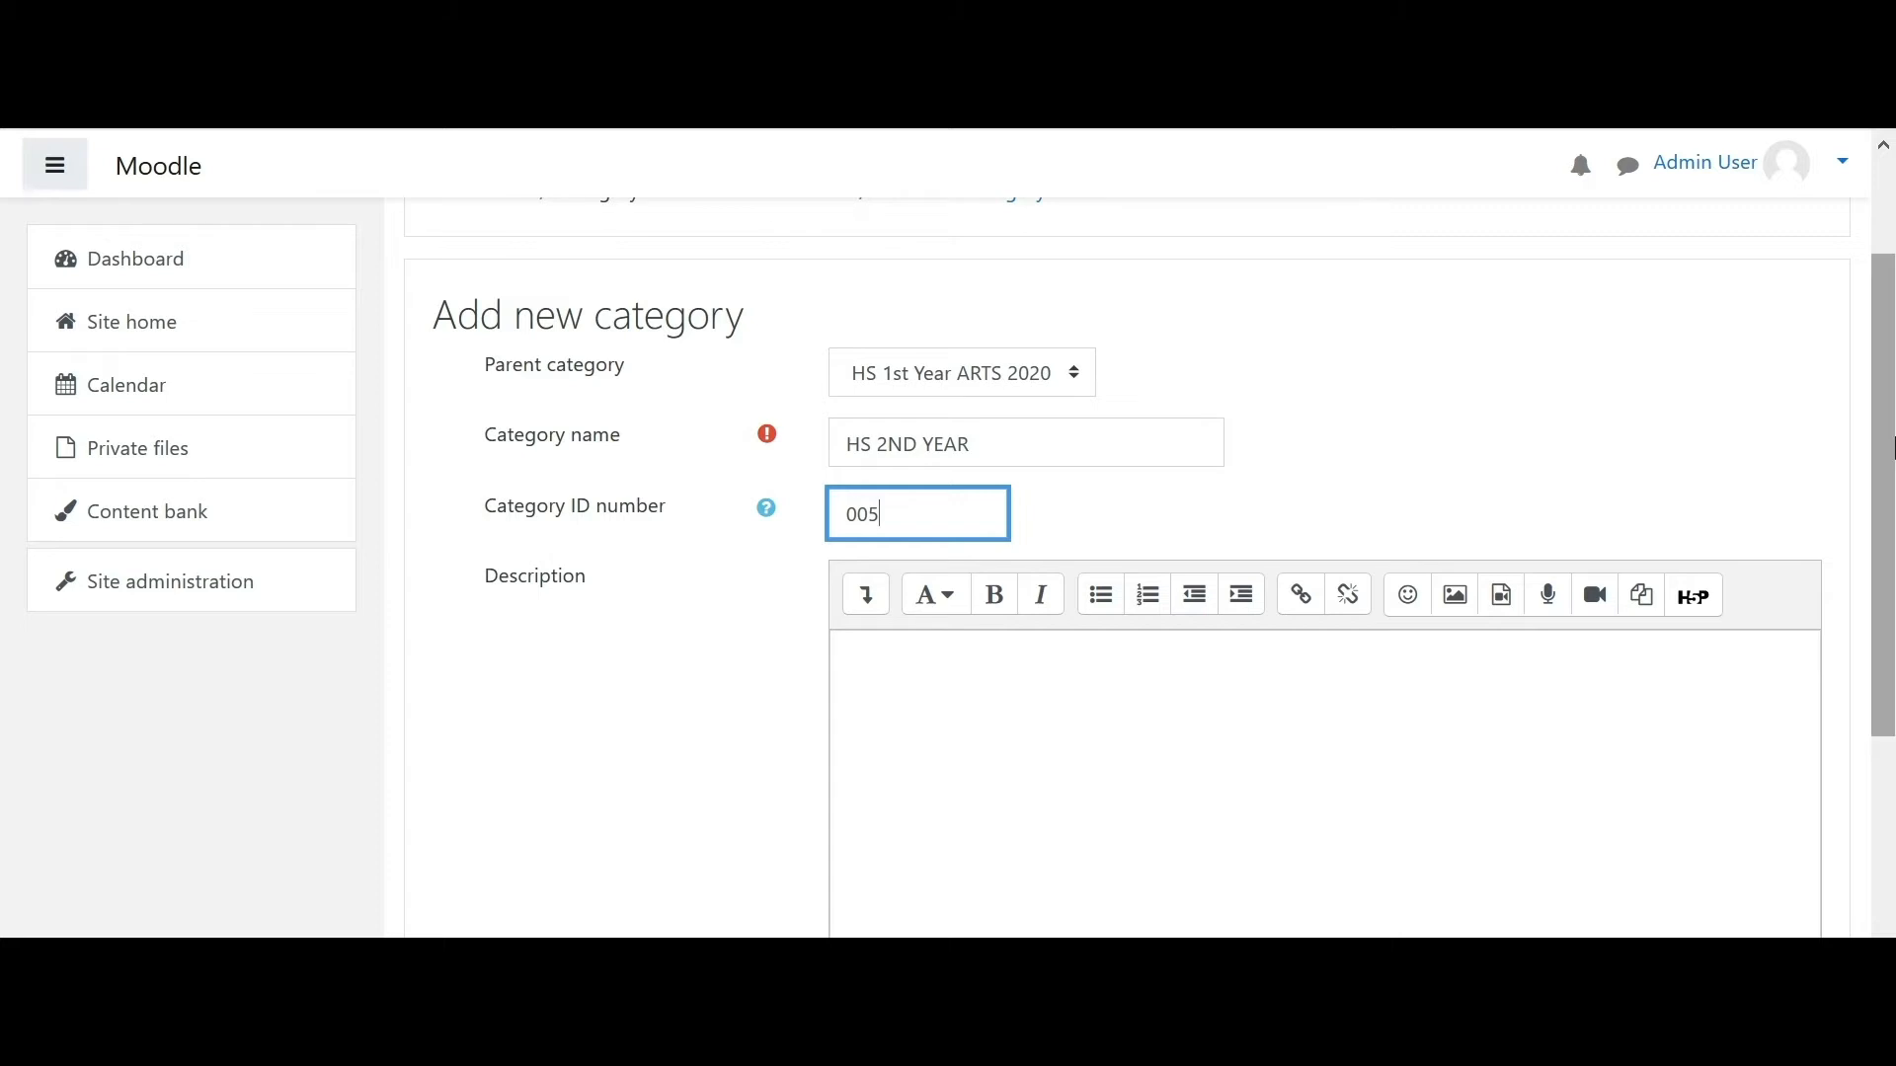
scroll(1761, 523, down, 2)
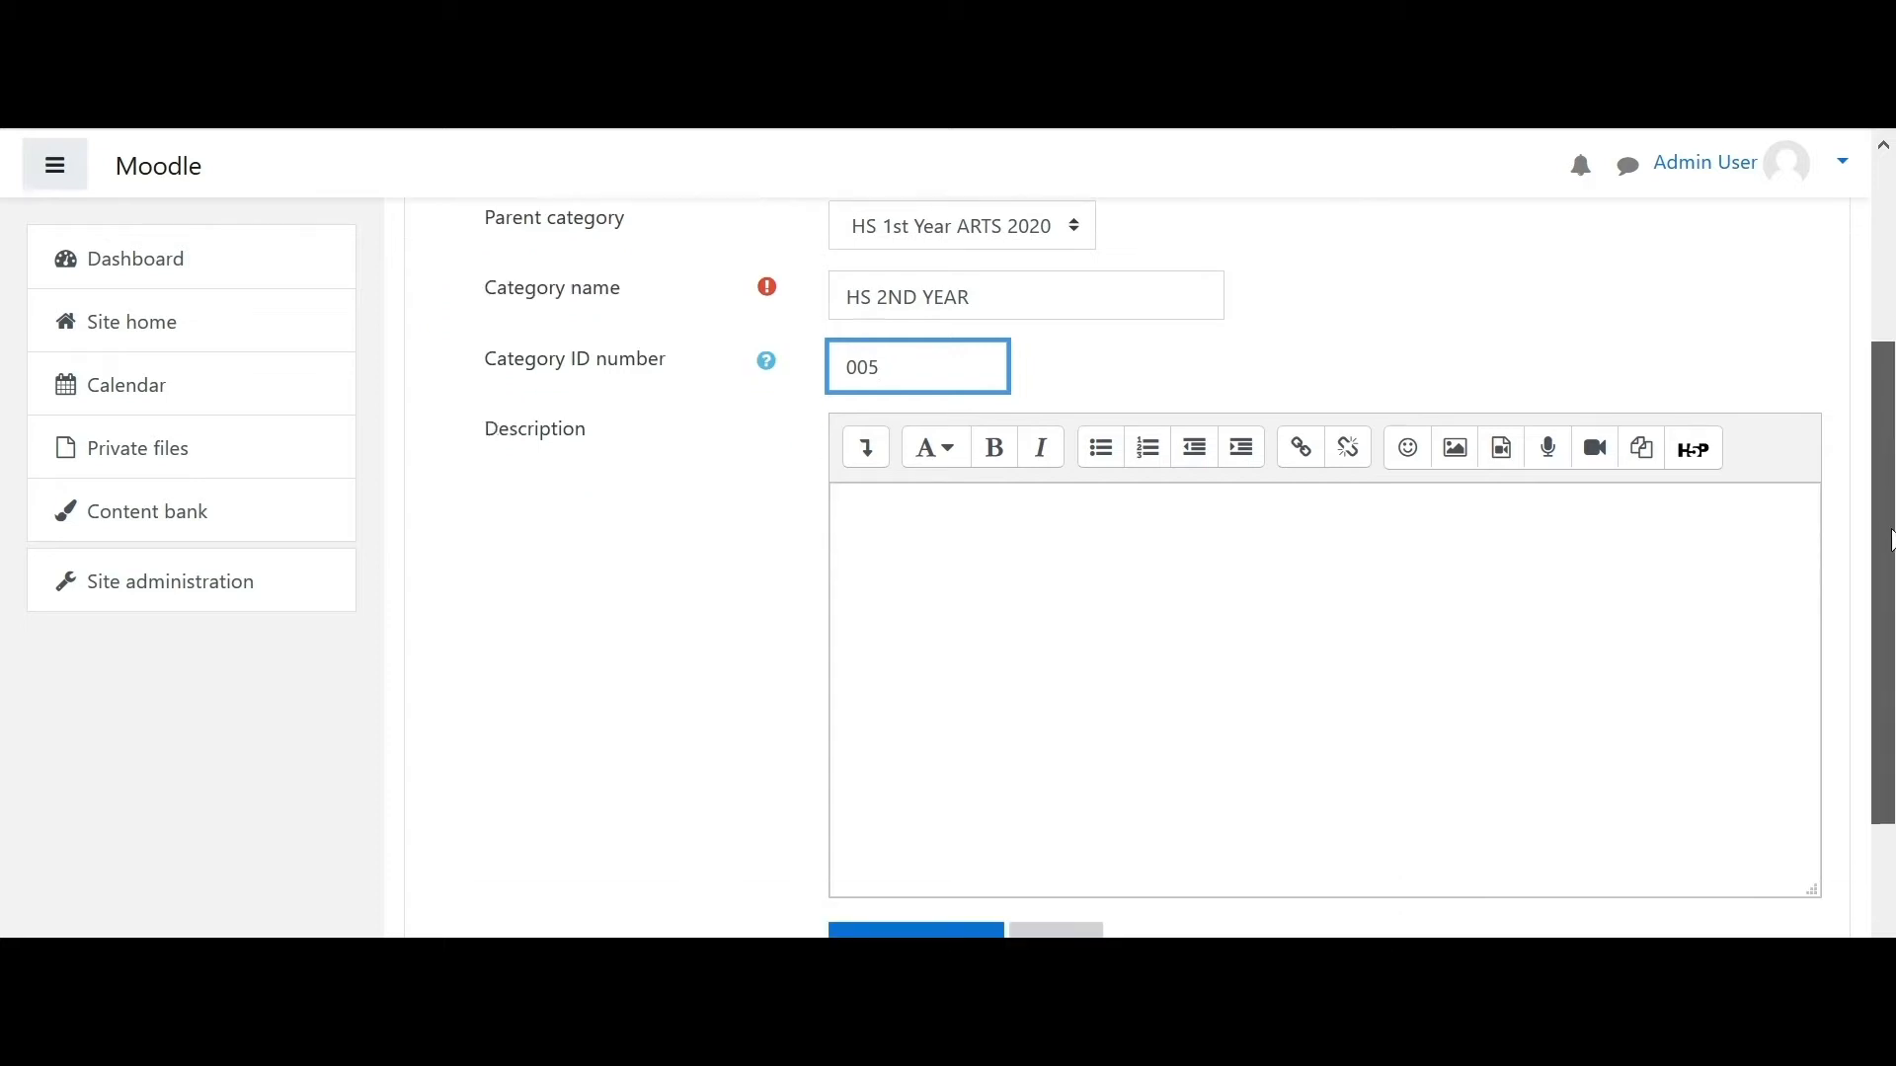
click(1126, 593)
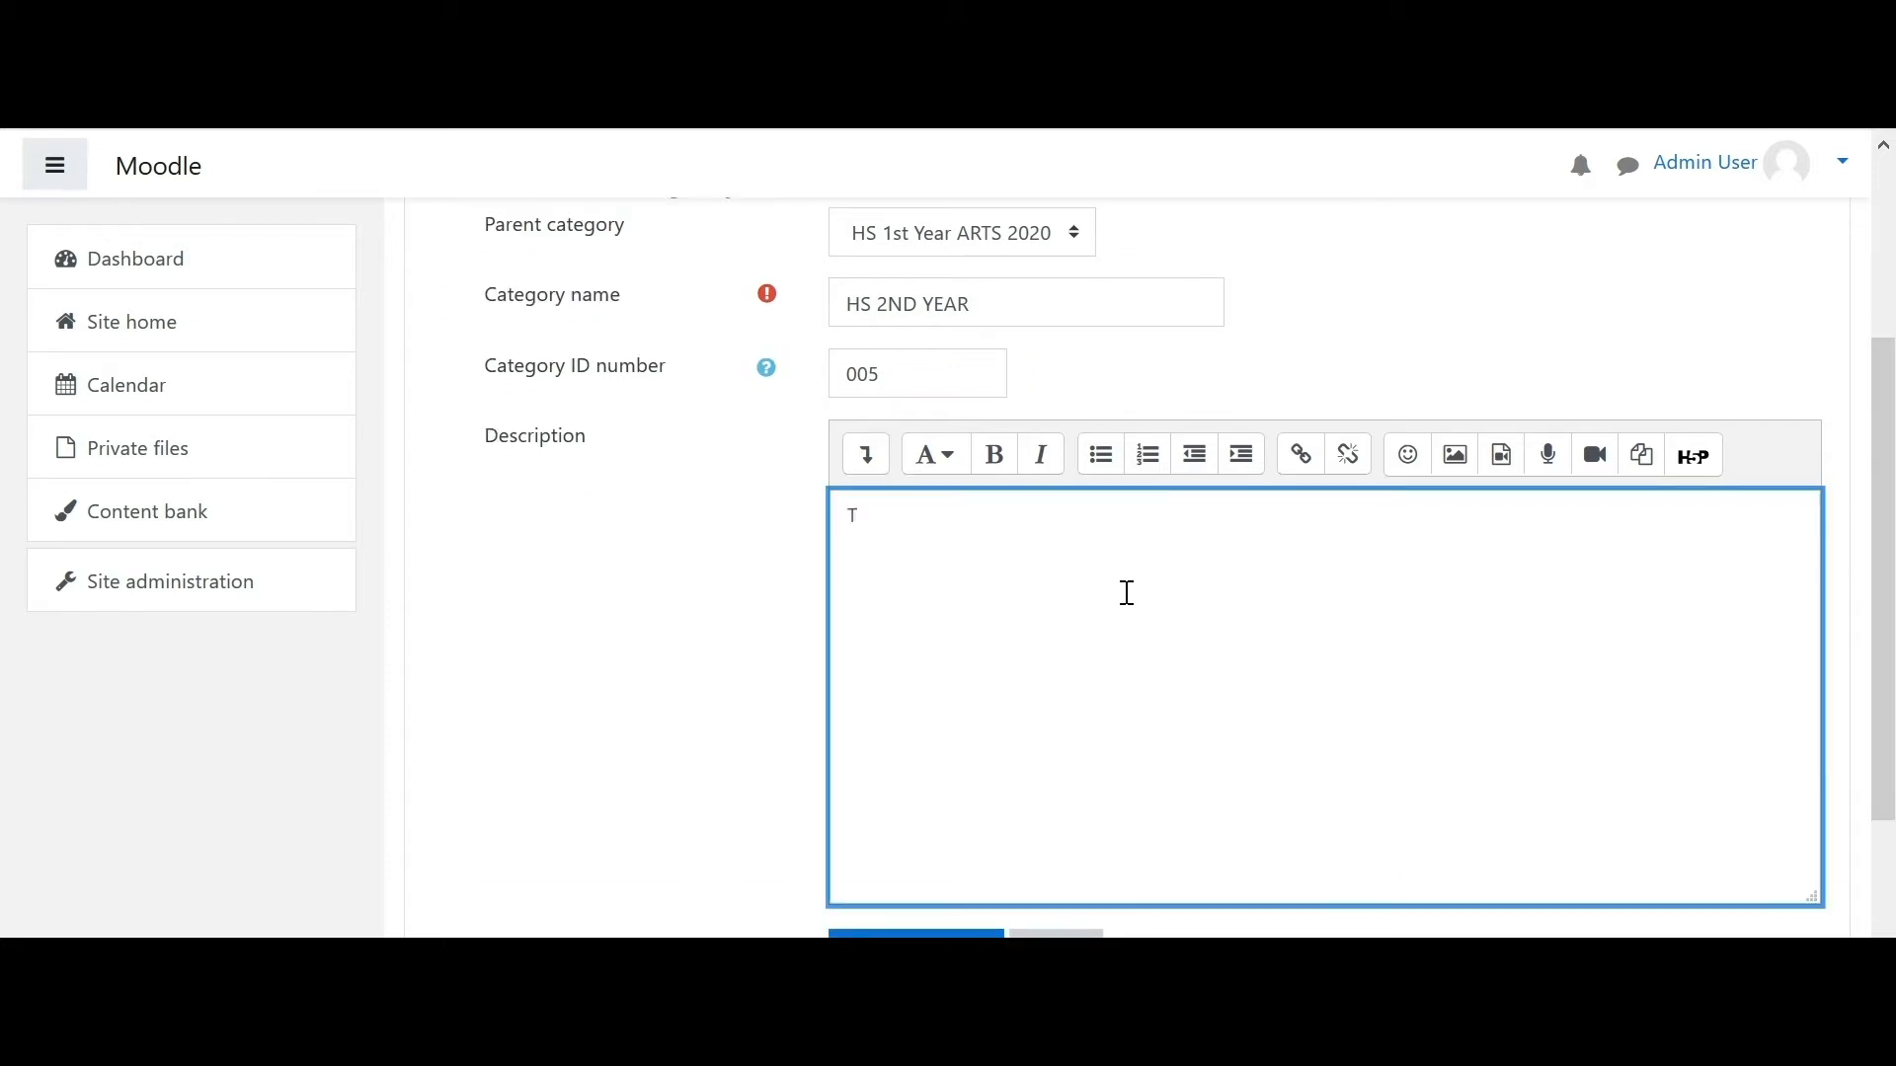
text(This category is for HS 2nd year)
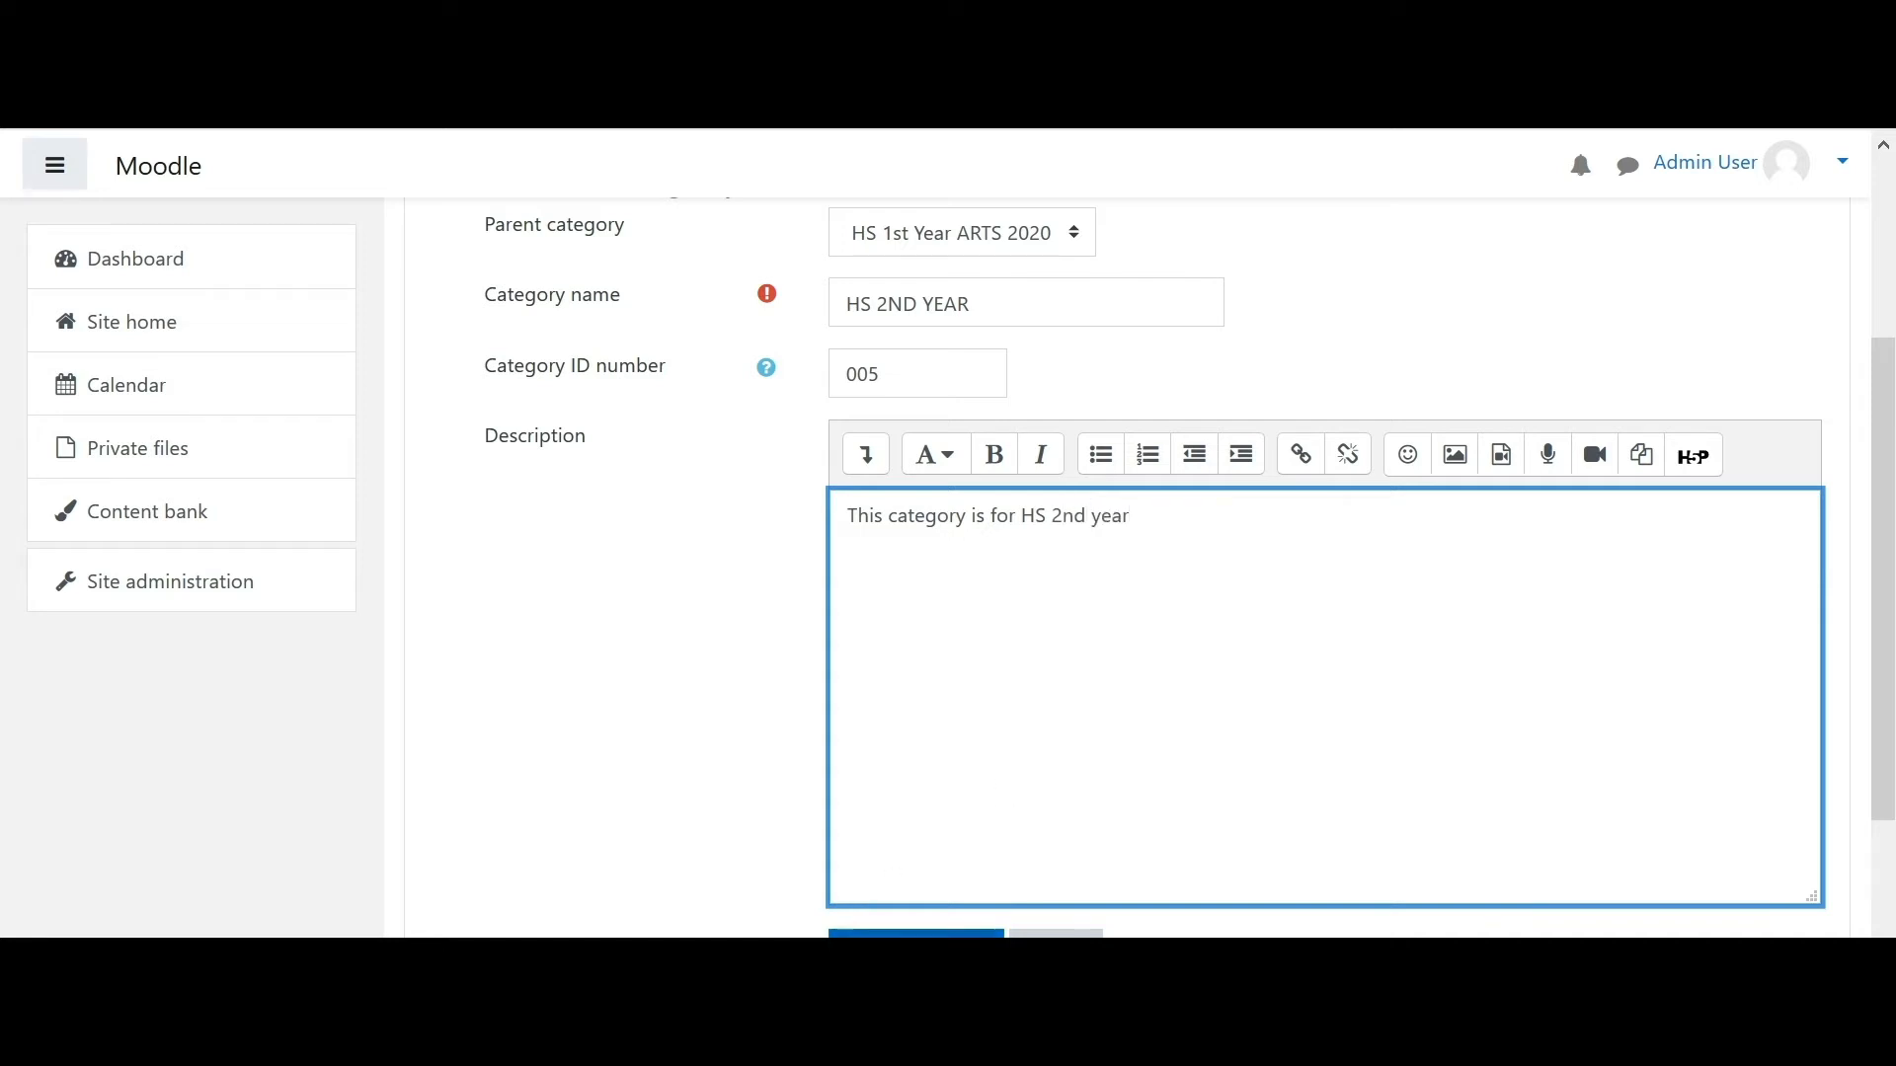
scroll(1891, 652, down, 2)
- Create the HS 2ND YEAR category and confirm it appears empty under HS 1st Year ARTS 2020
click(946, 748)
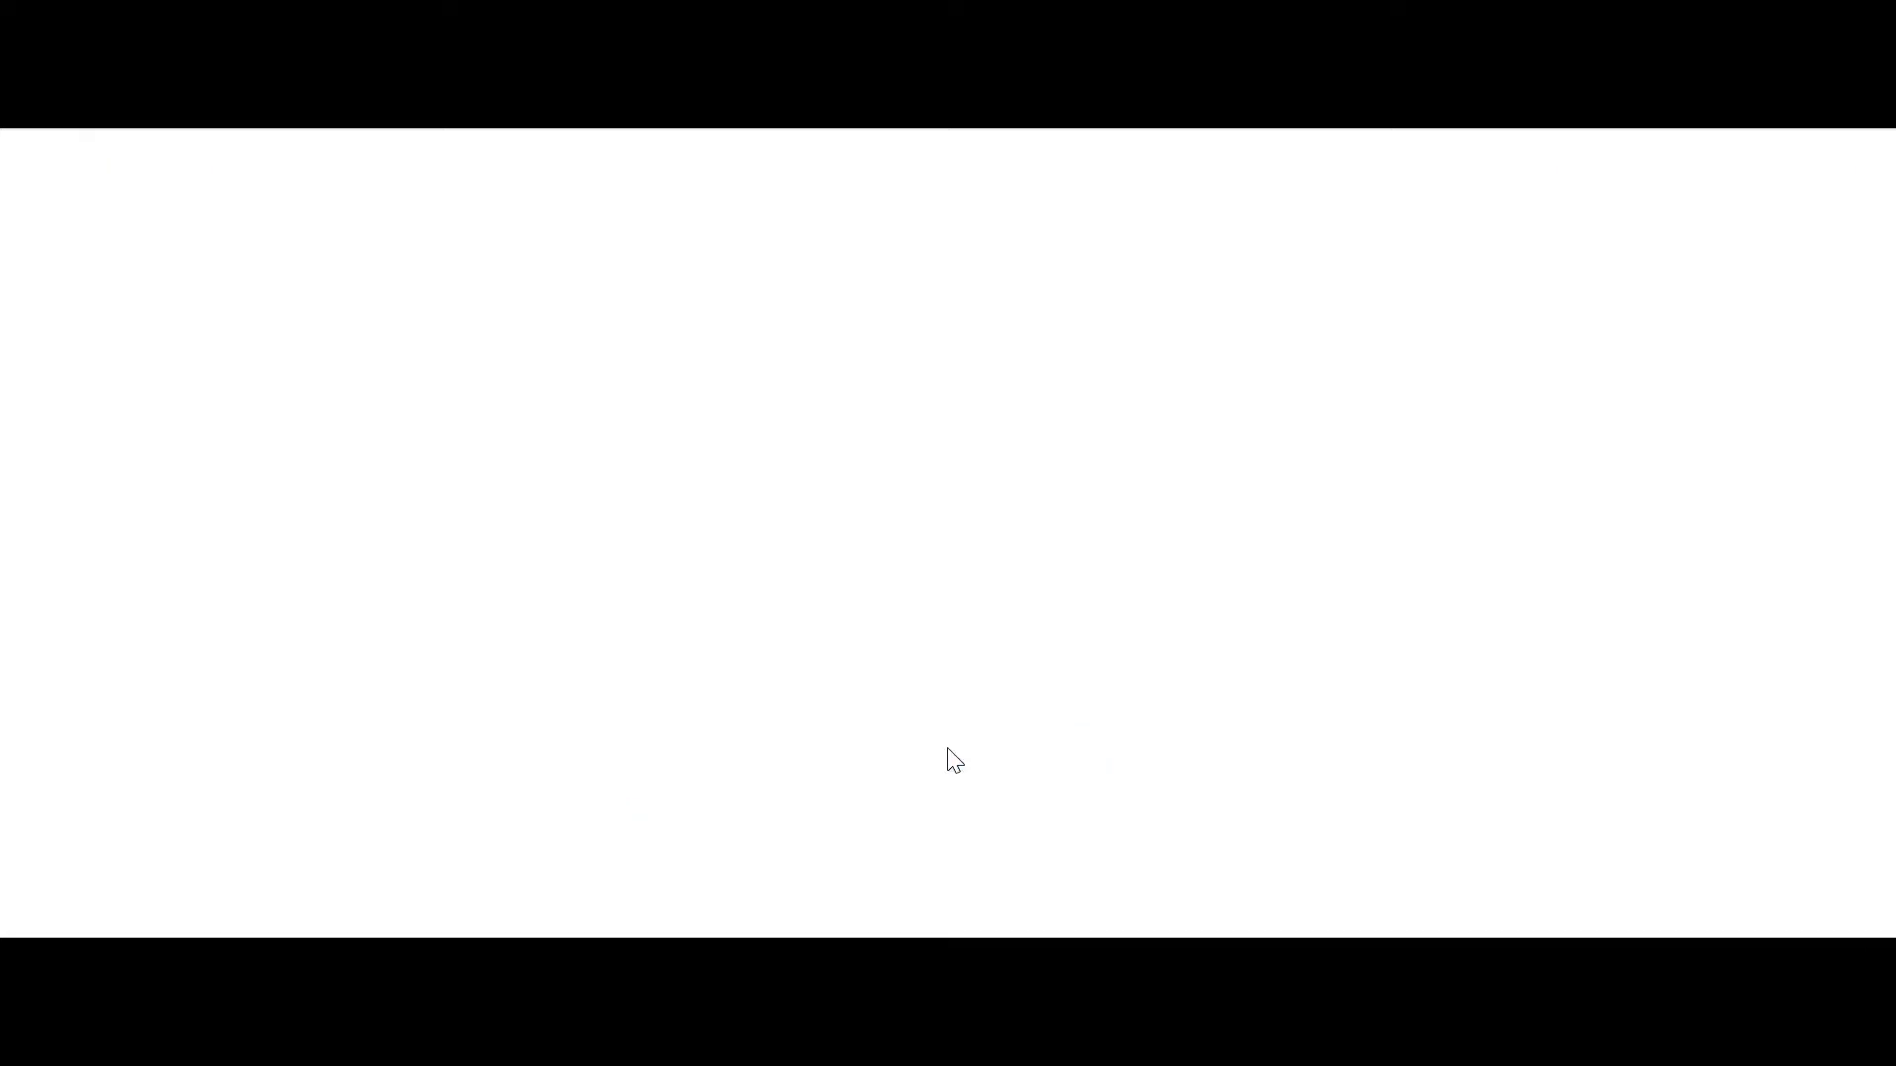
drag(1893, 321, 1893, 571)
drag(755, 366, 501, 685)
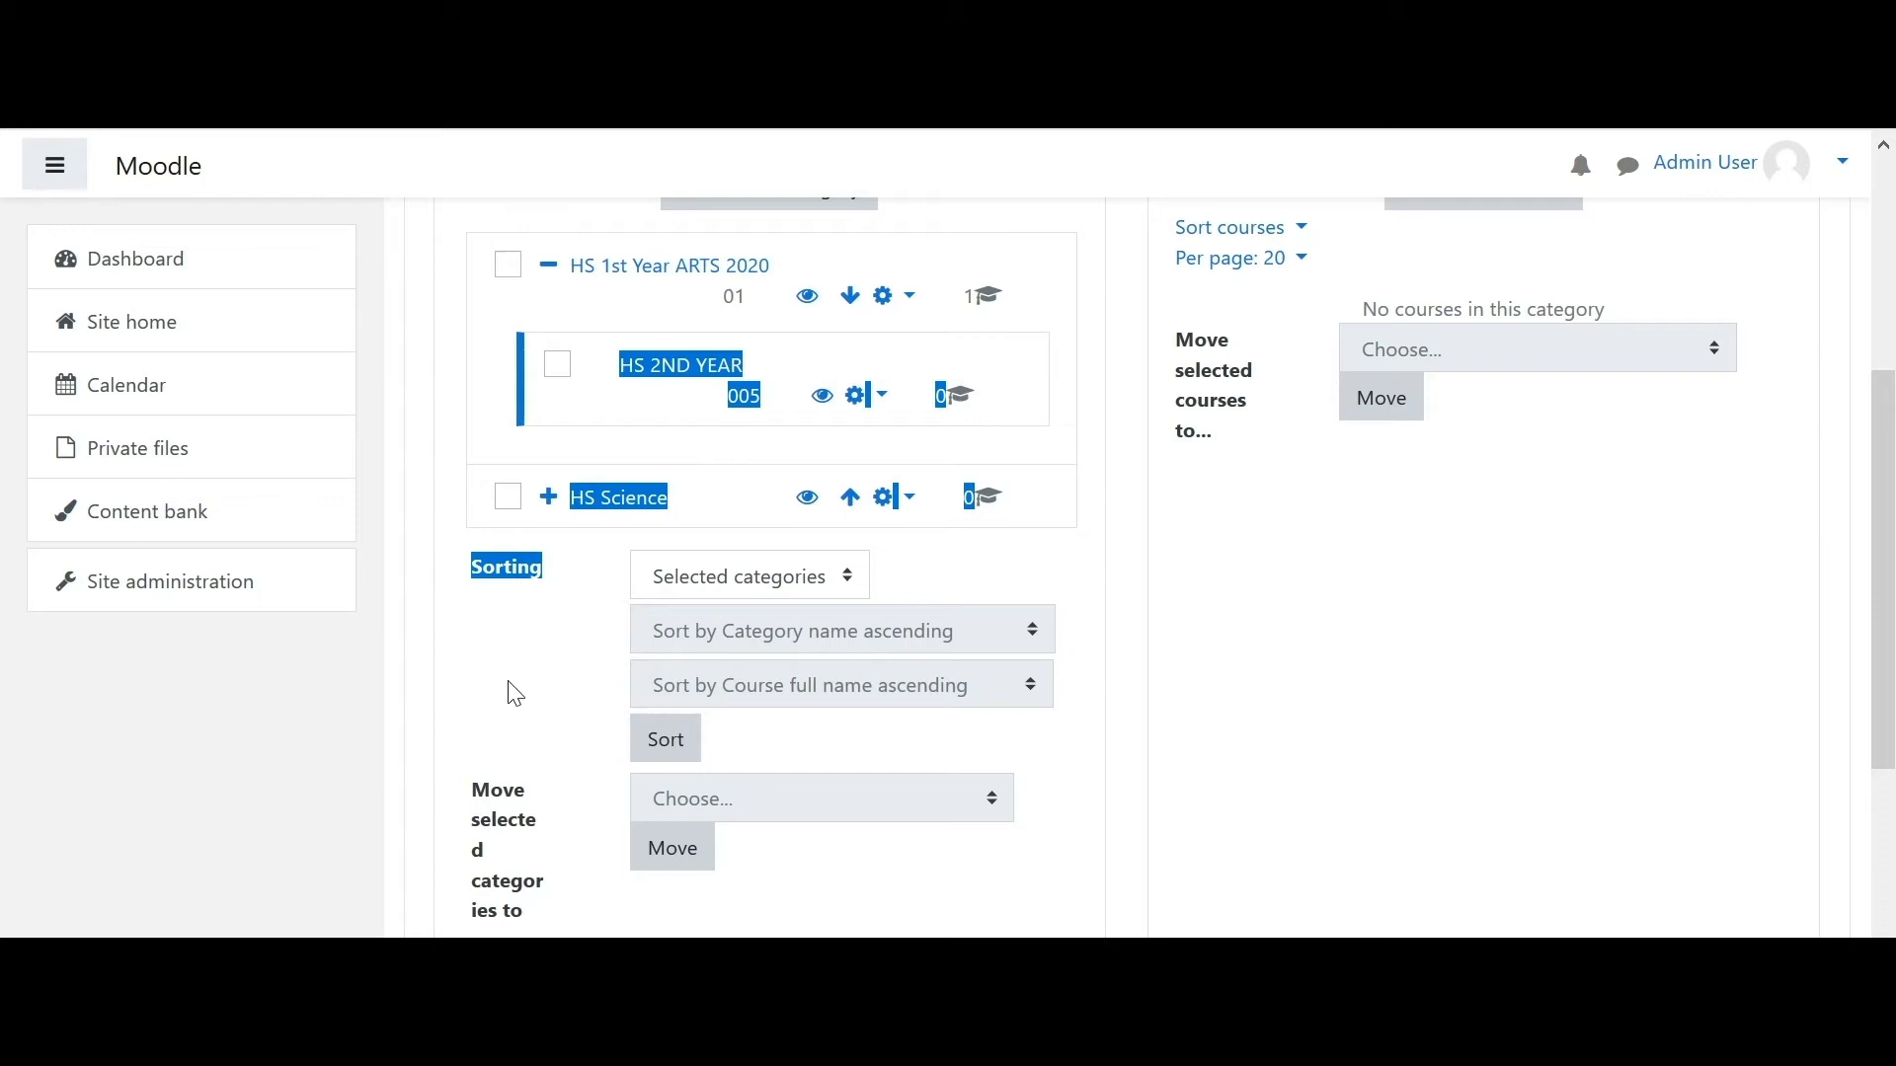
click(509, 691)
drag(1888, 469, 1884, 367)
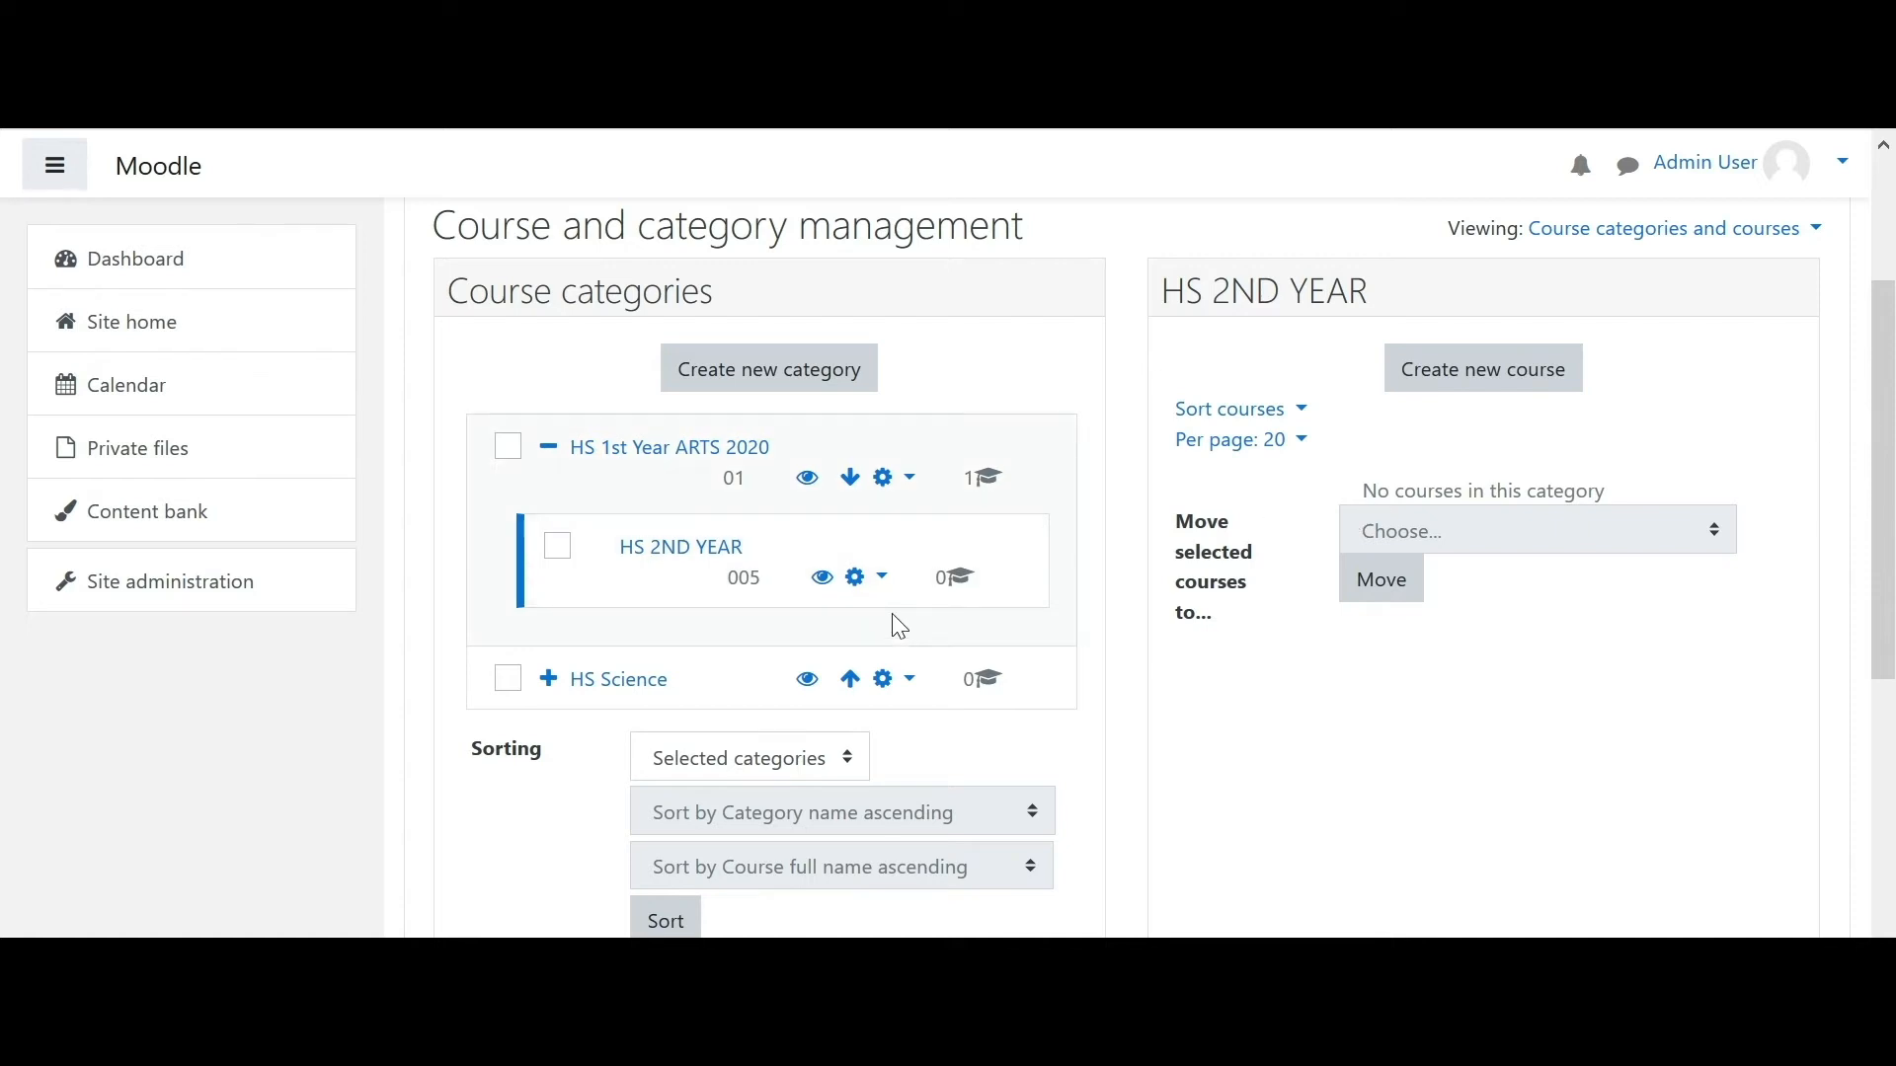
drag(655, 579, 648, 417)
- Edit HS 2ND YEAR, set its parent category to Top, and save
click(855, 583)
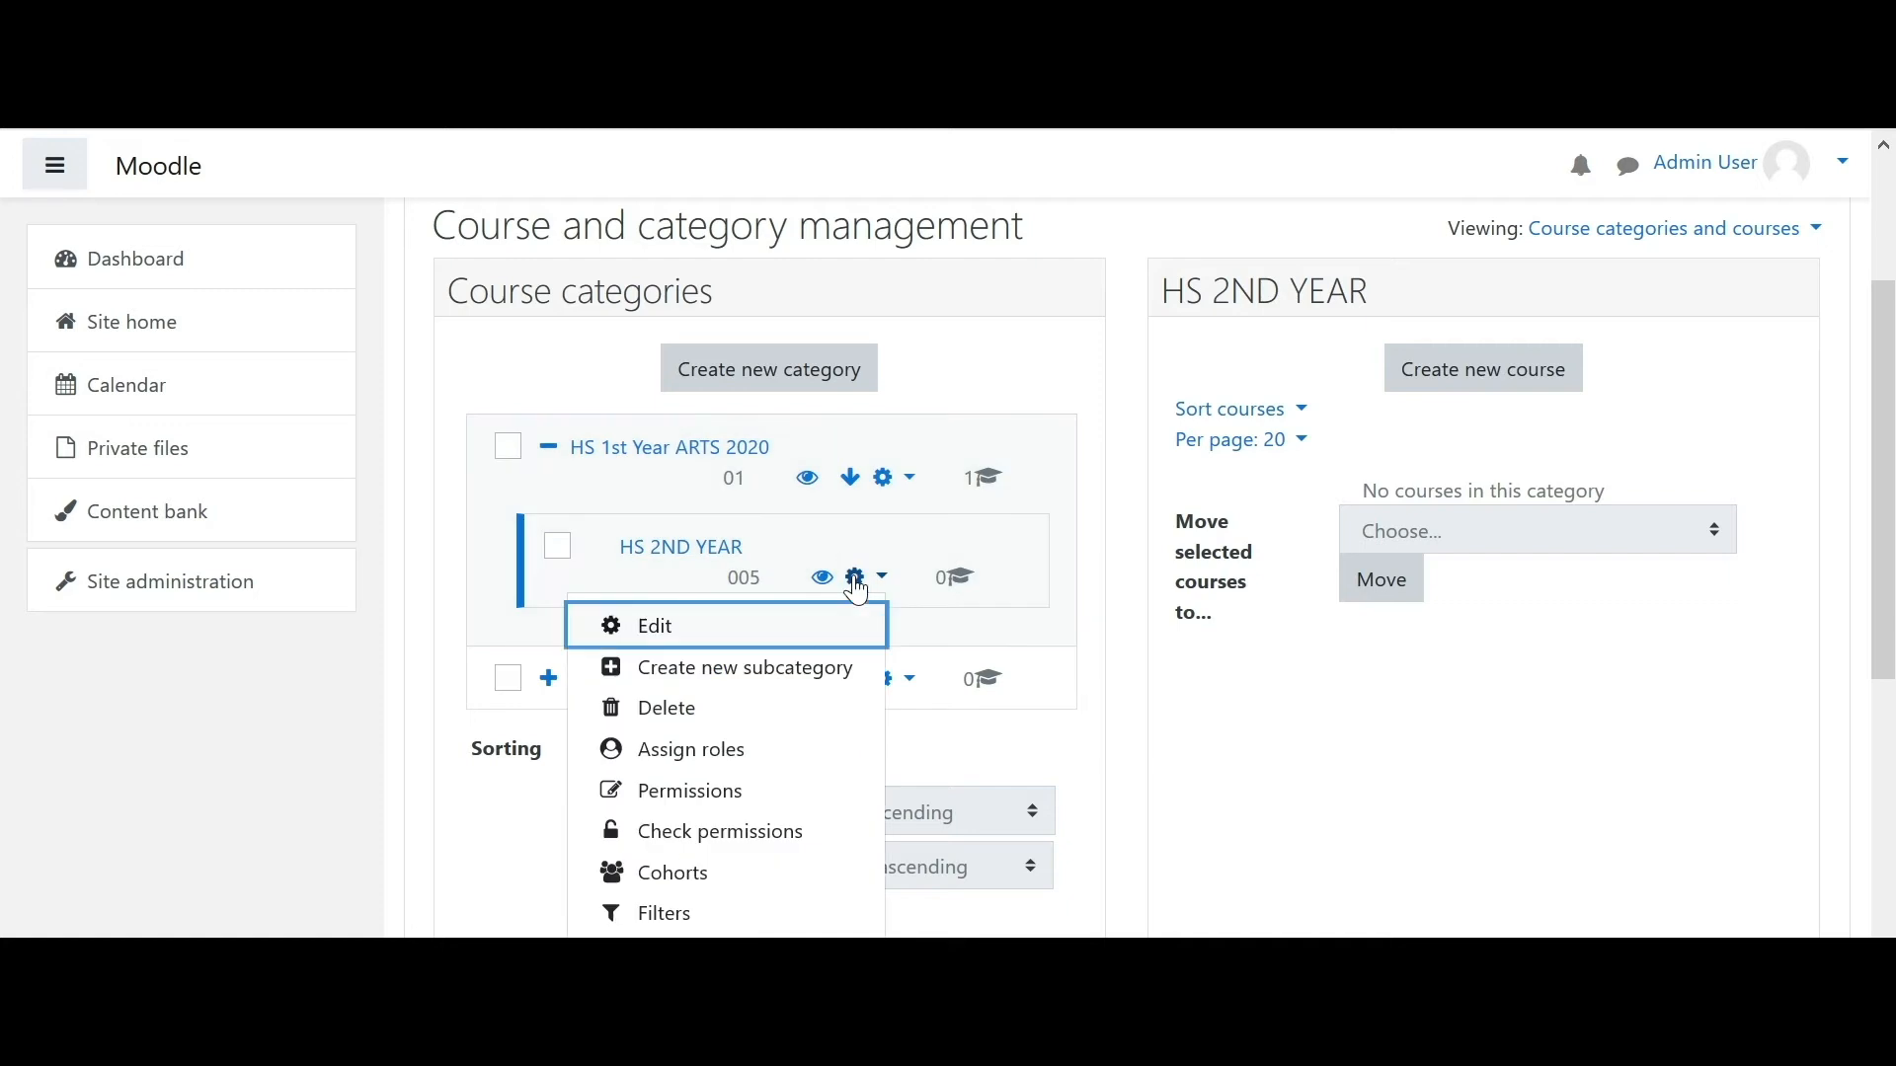
click(726, 626)
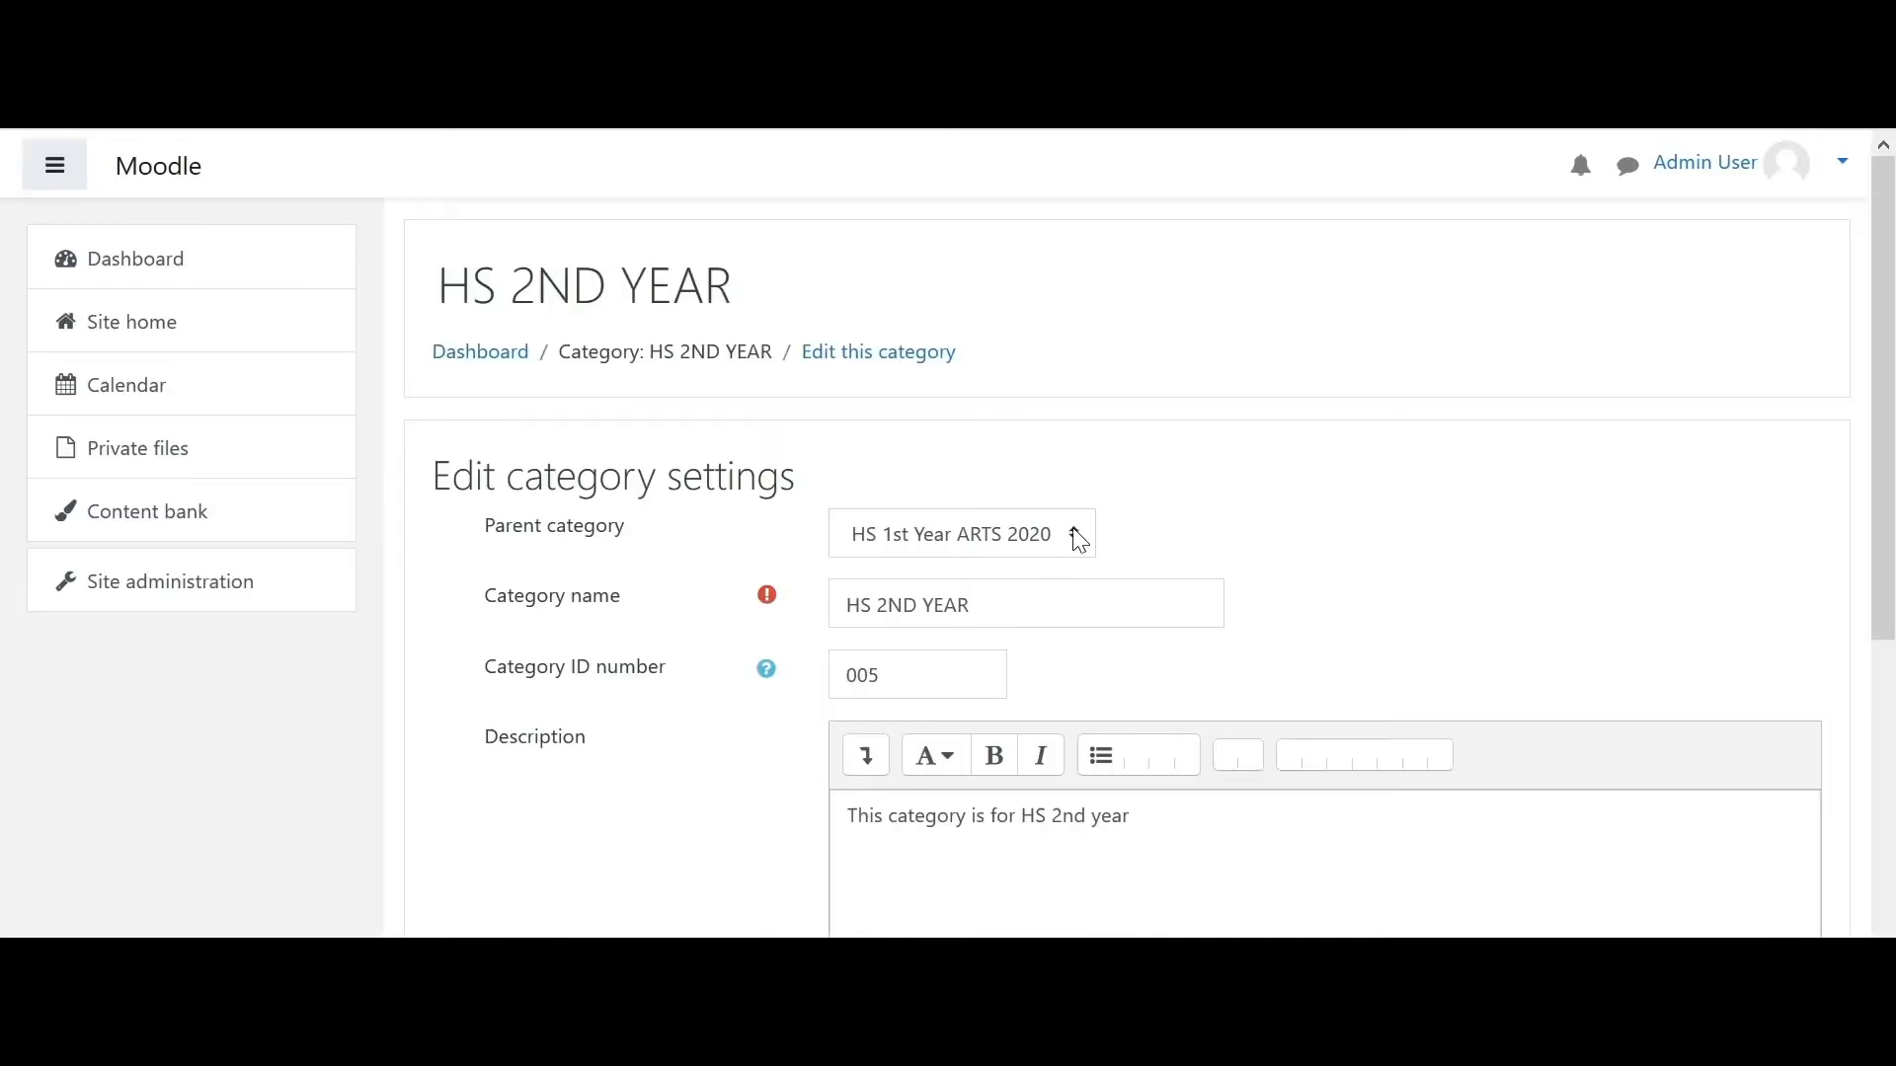
click(1075, 538)
click(925, 583)
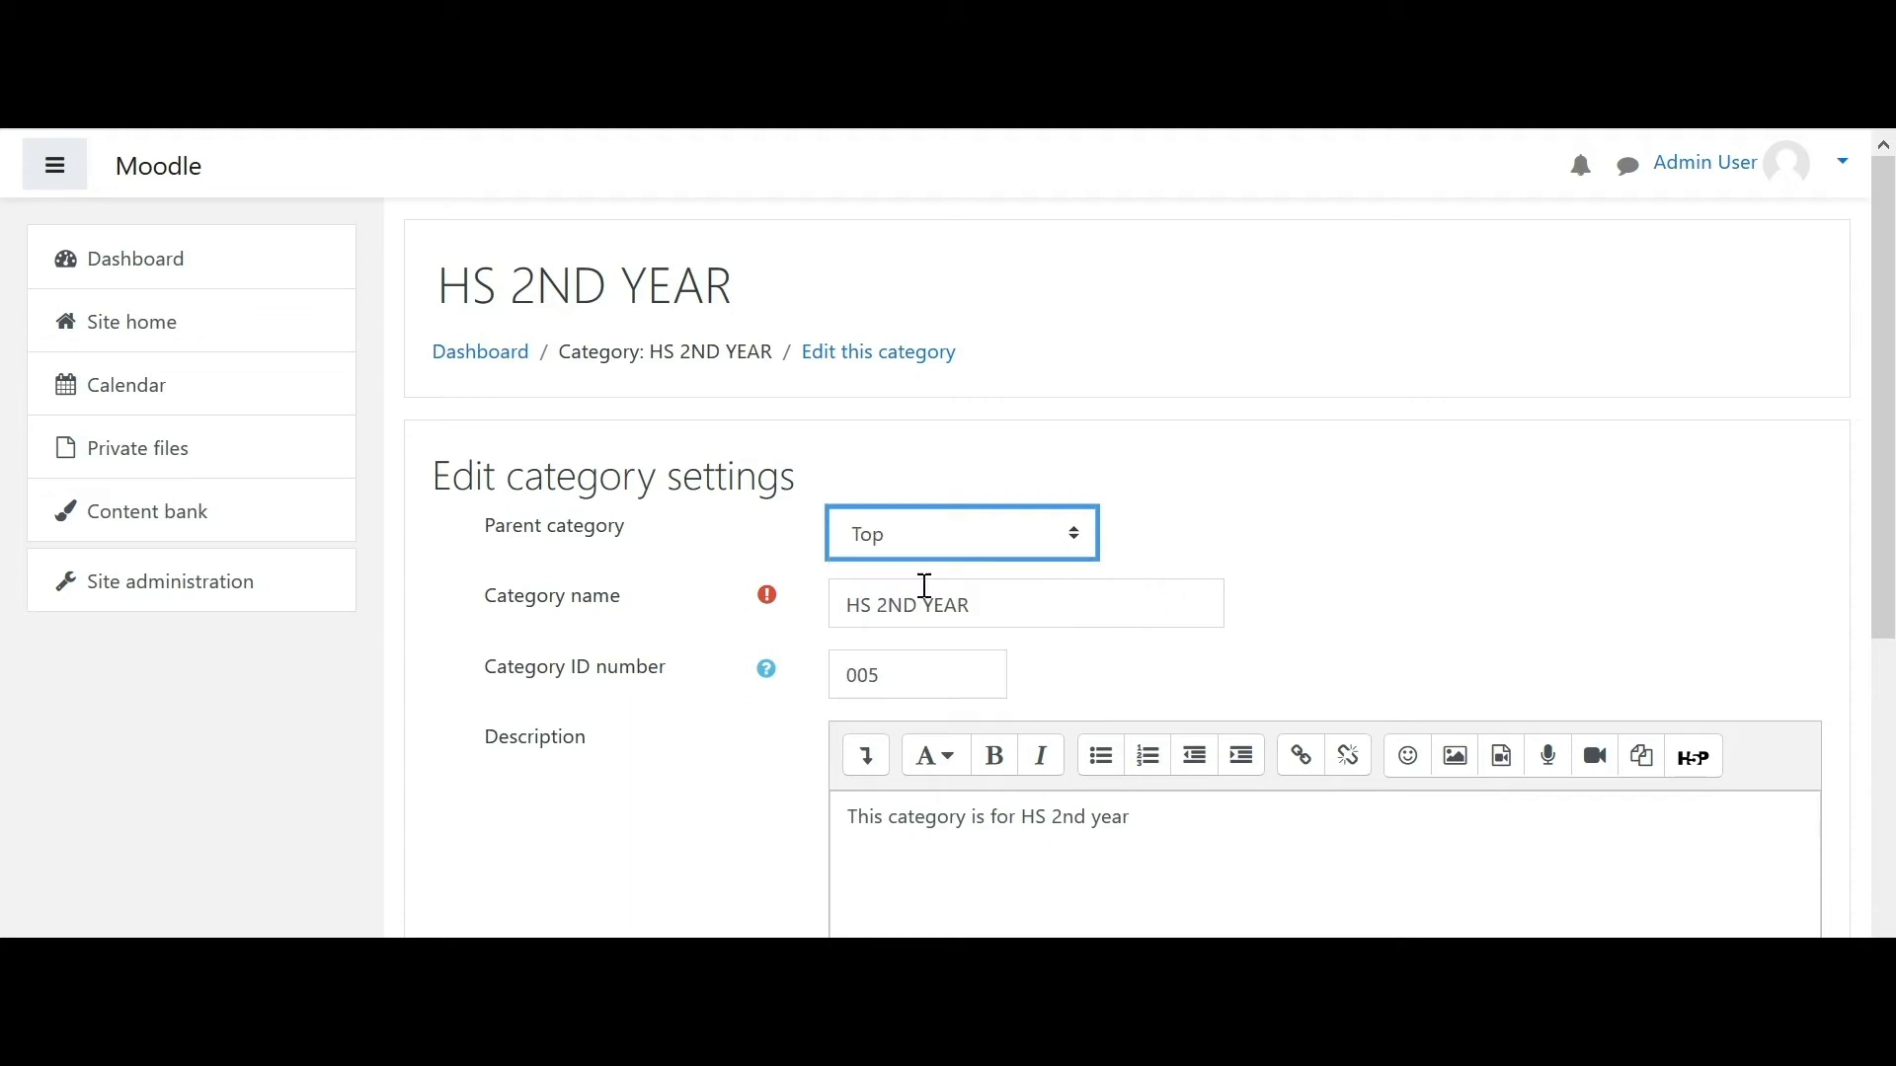
drag(1883, 478, 1866, 780)
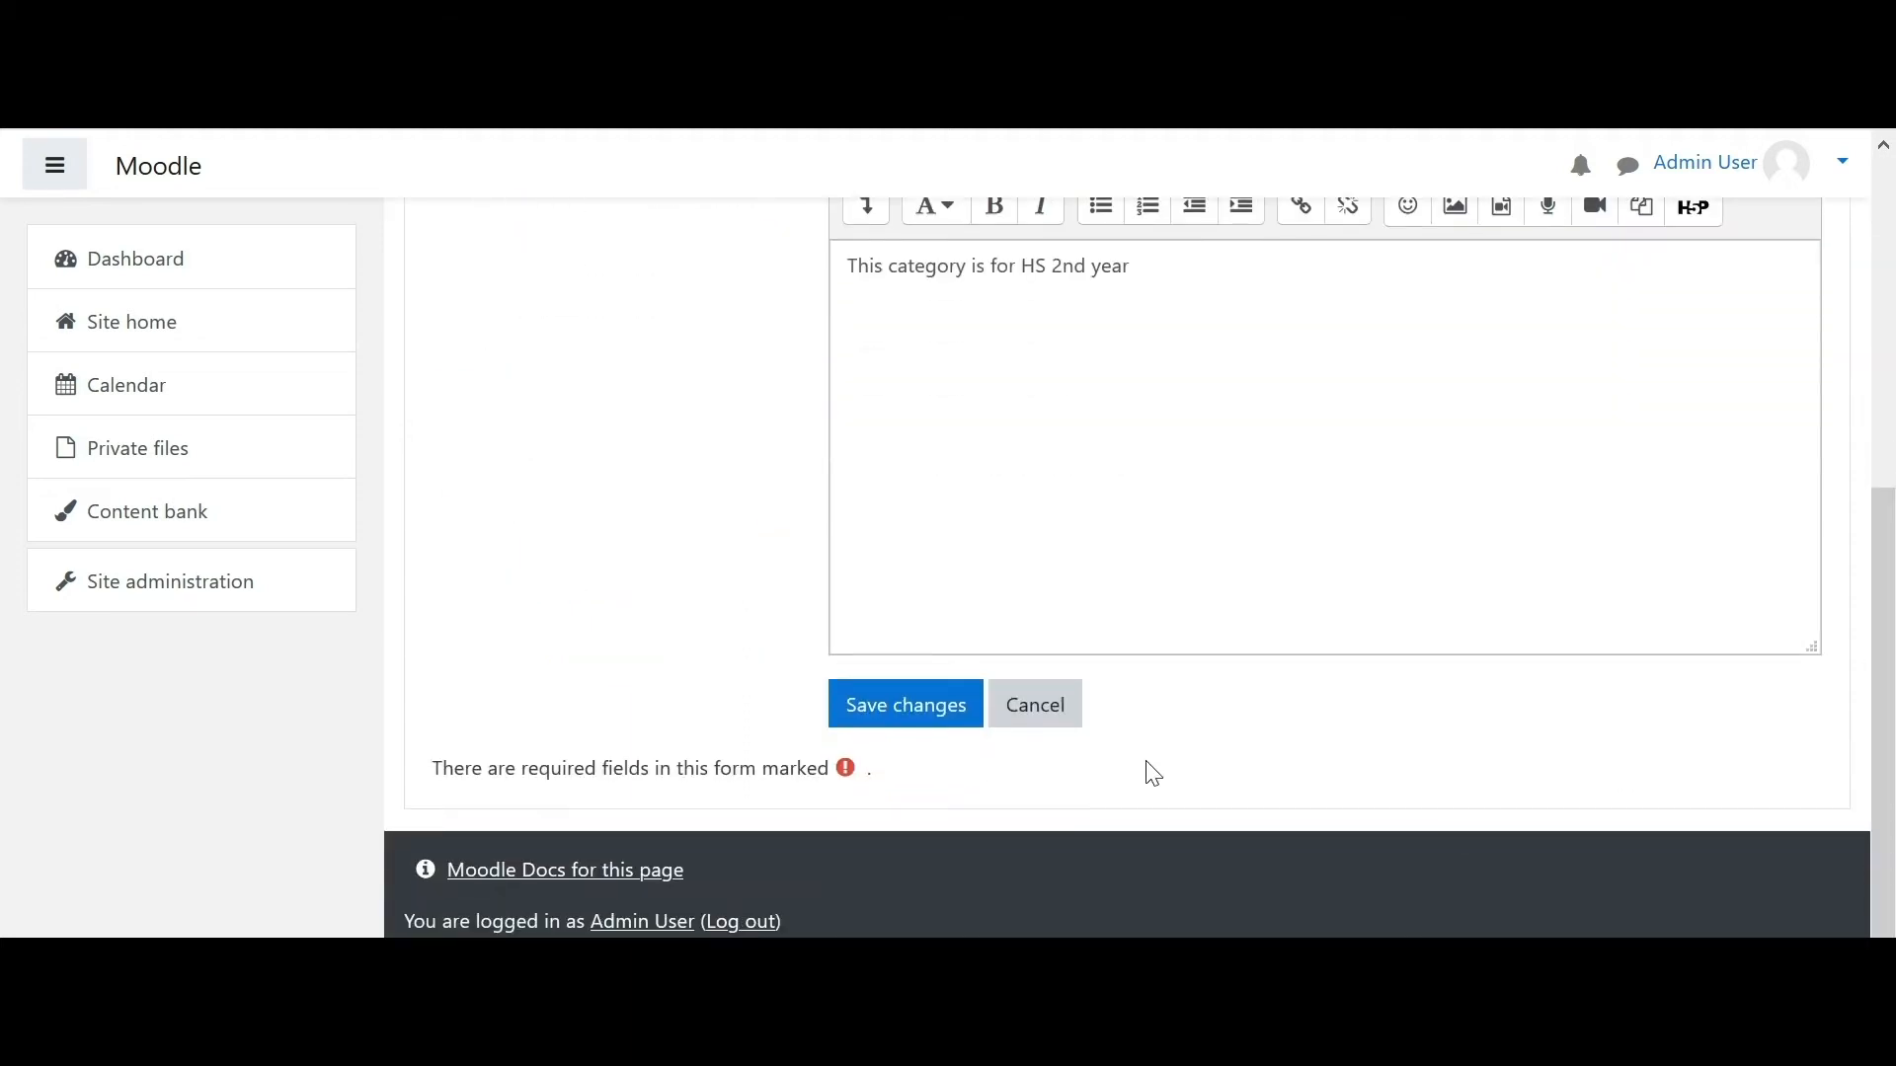
click(882, 711)
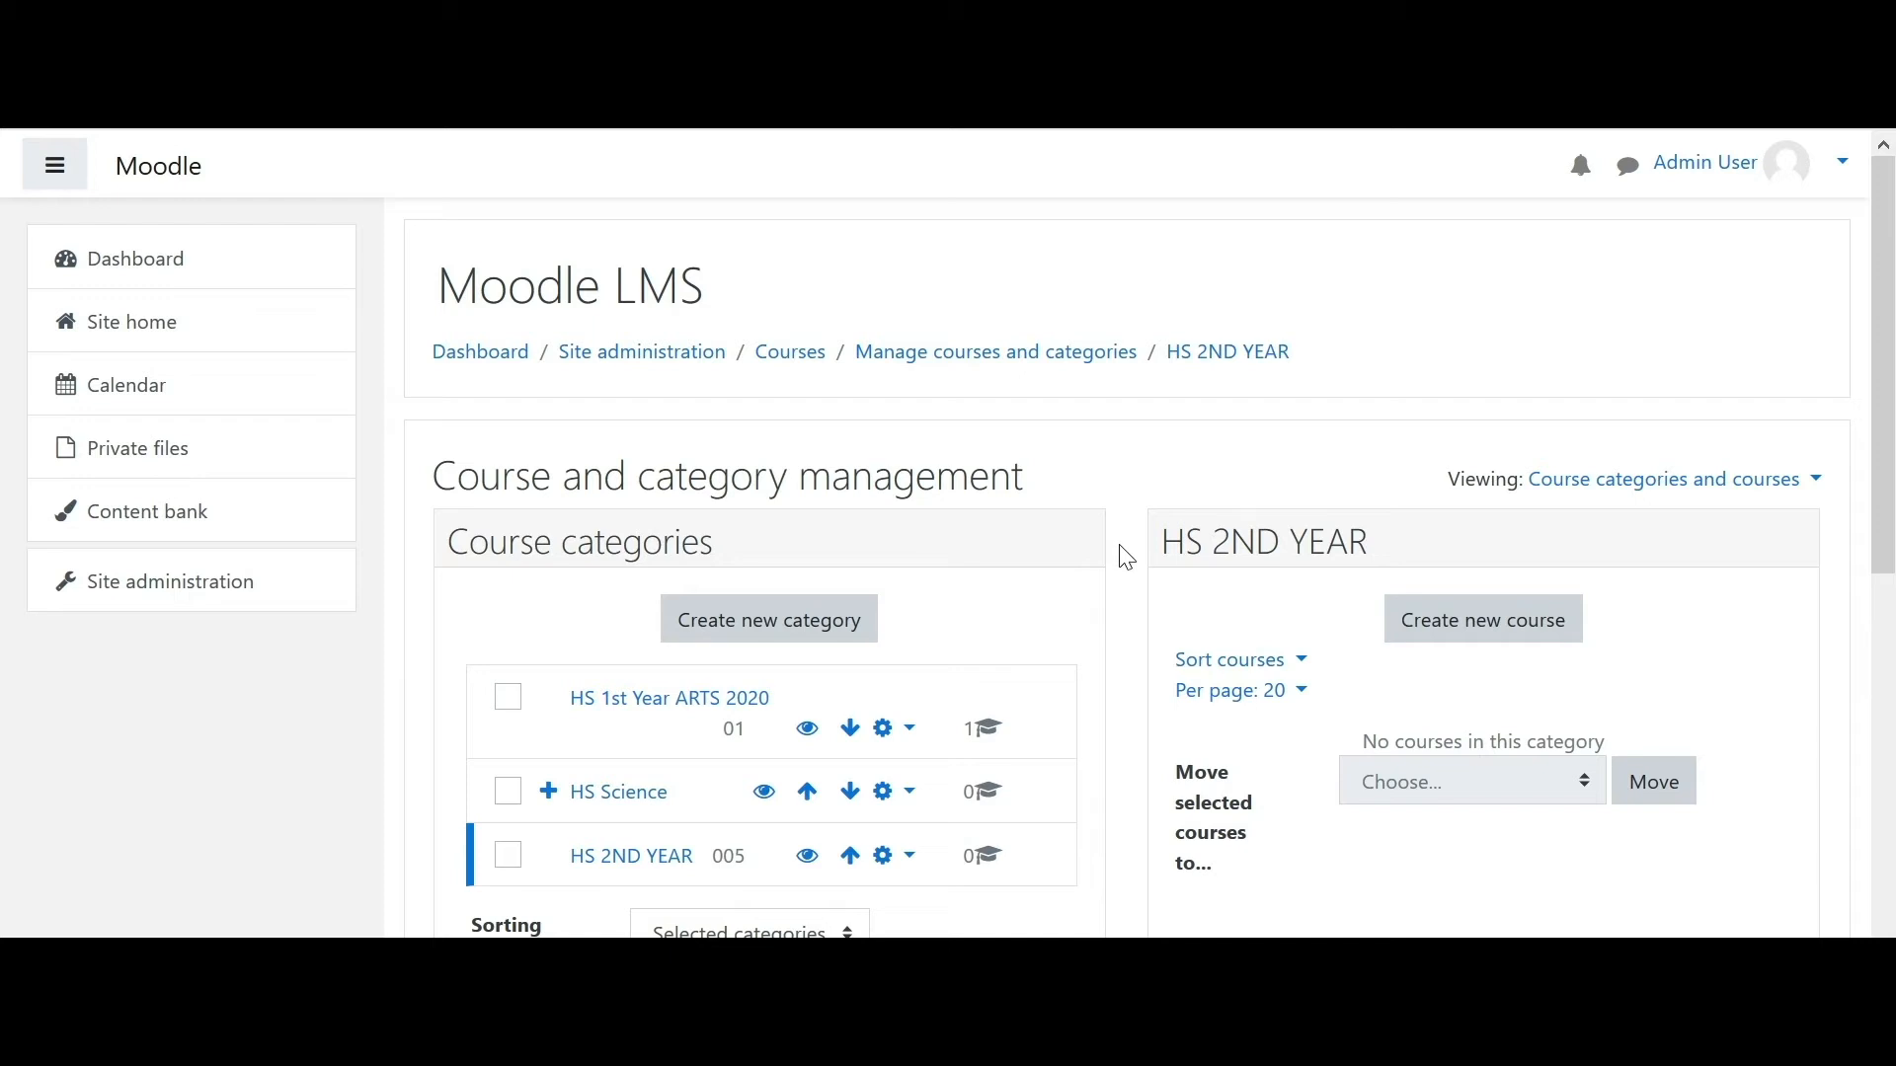
scroll(1884, 445, down, 3)
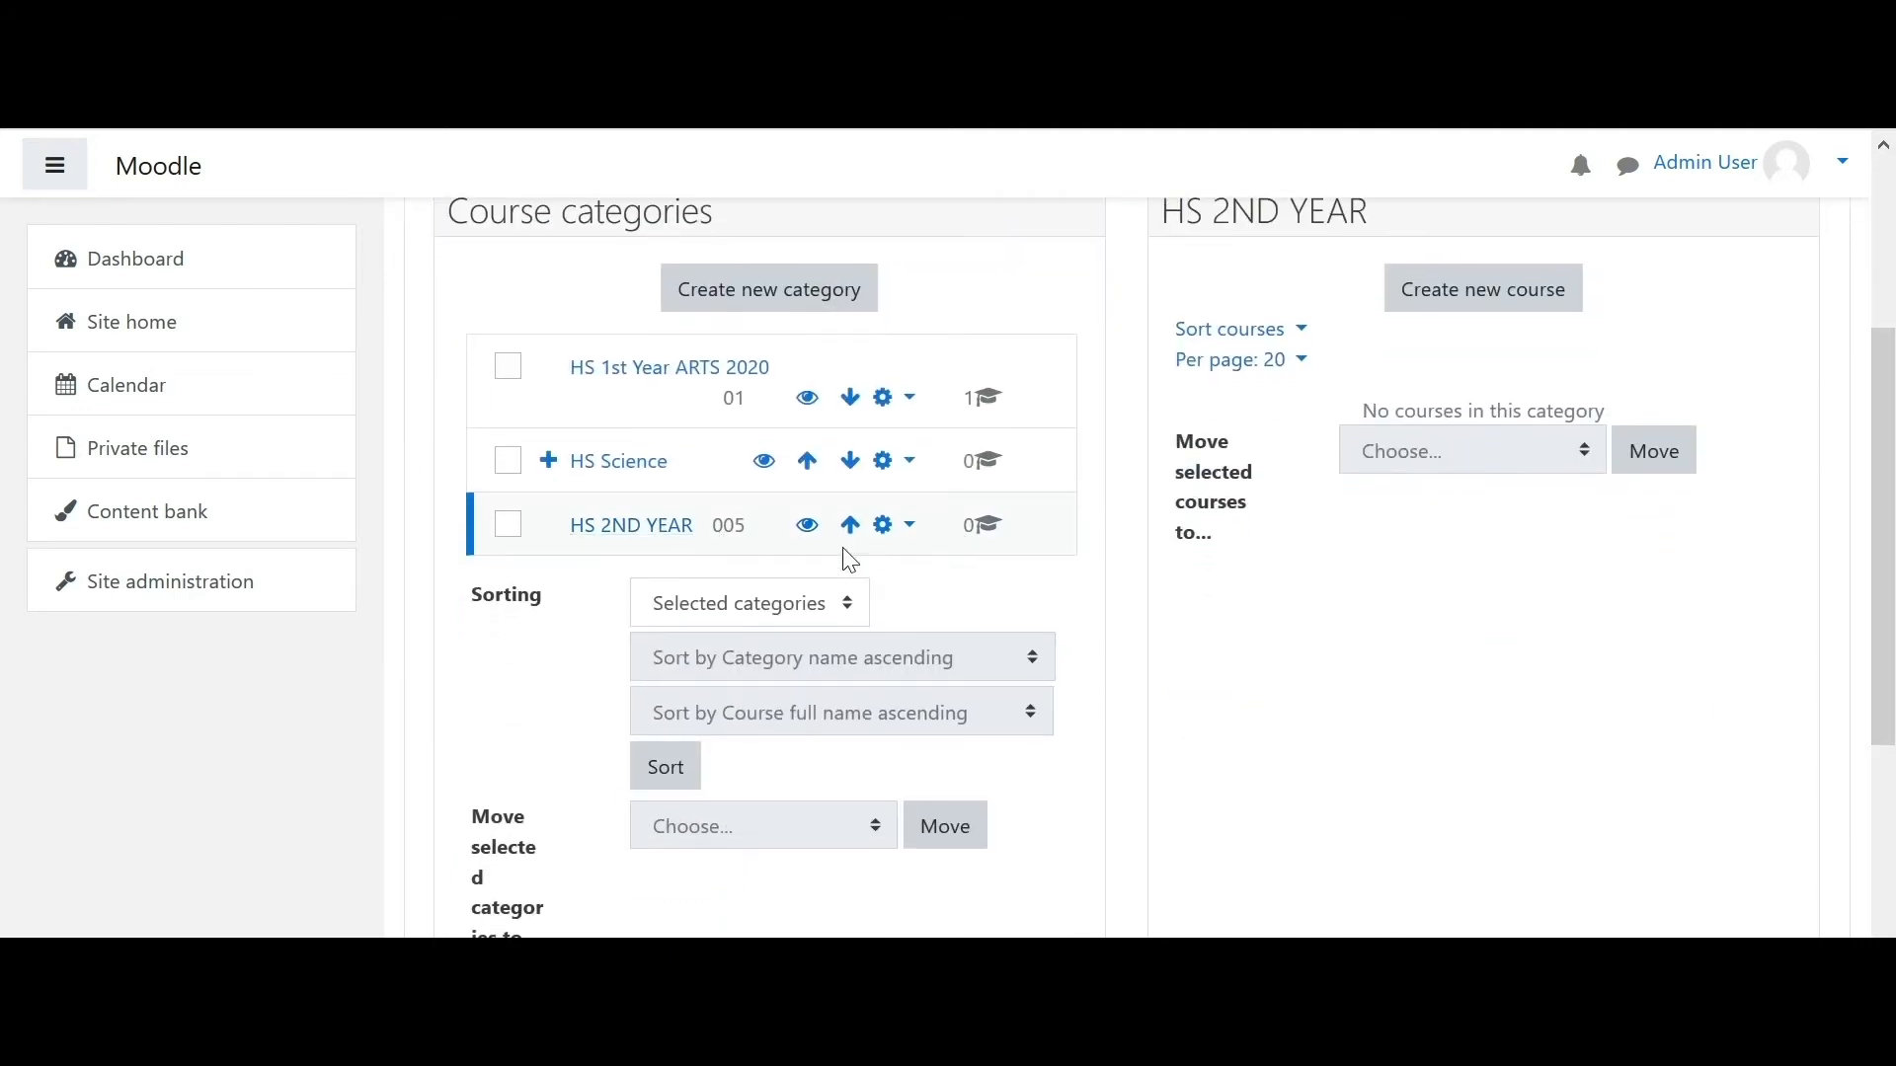
- Create subcategory Commerce under HS 2ND YEAR with ID 007 and description 'Commerce Stream'
click(909, 528)
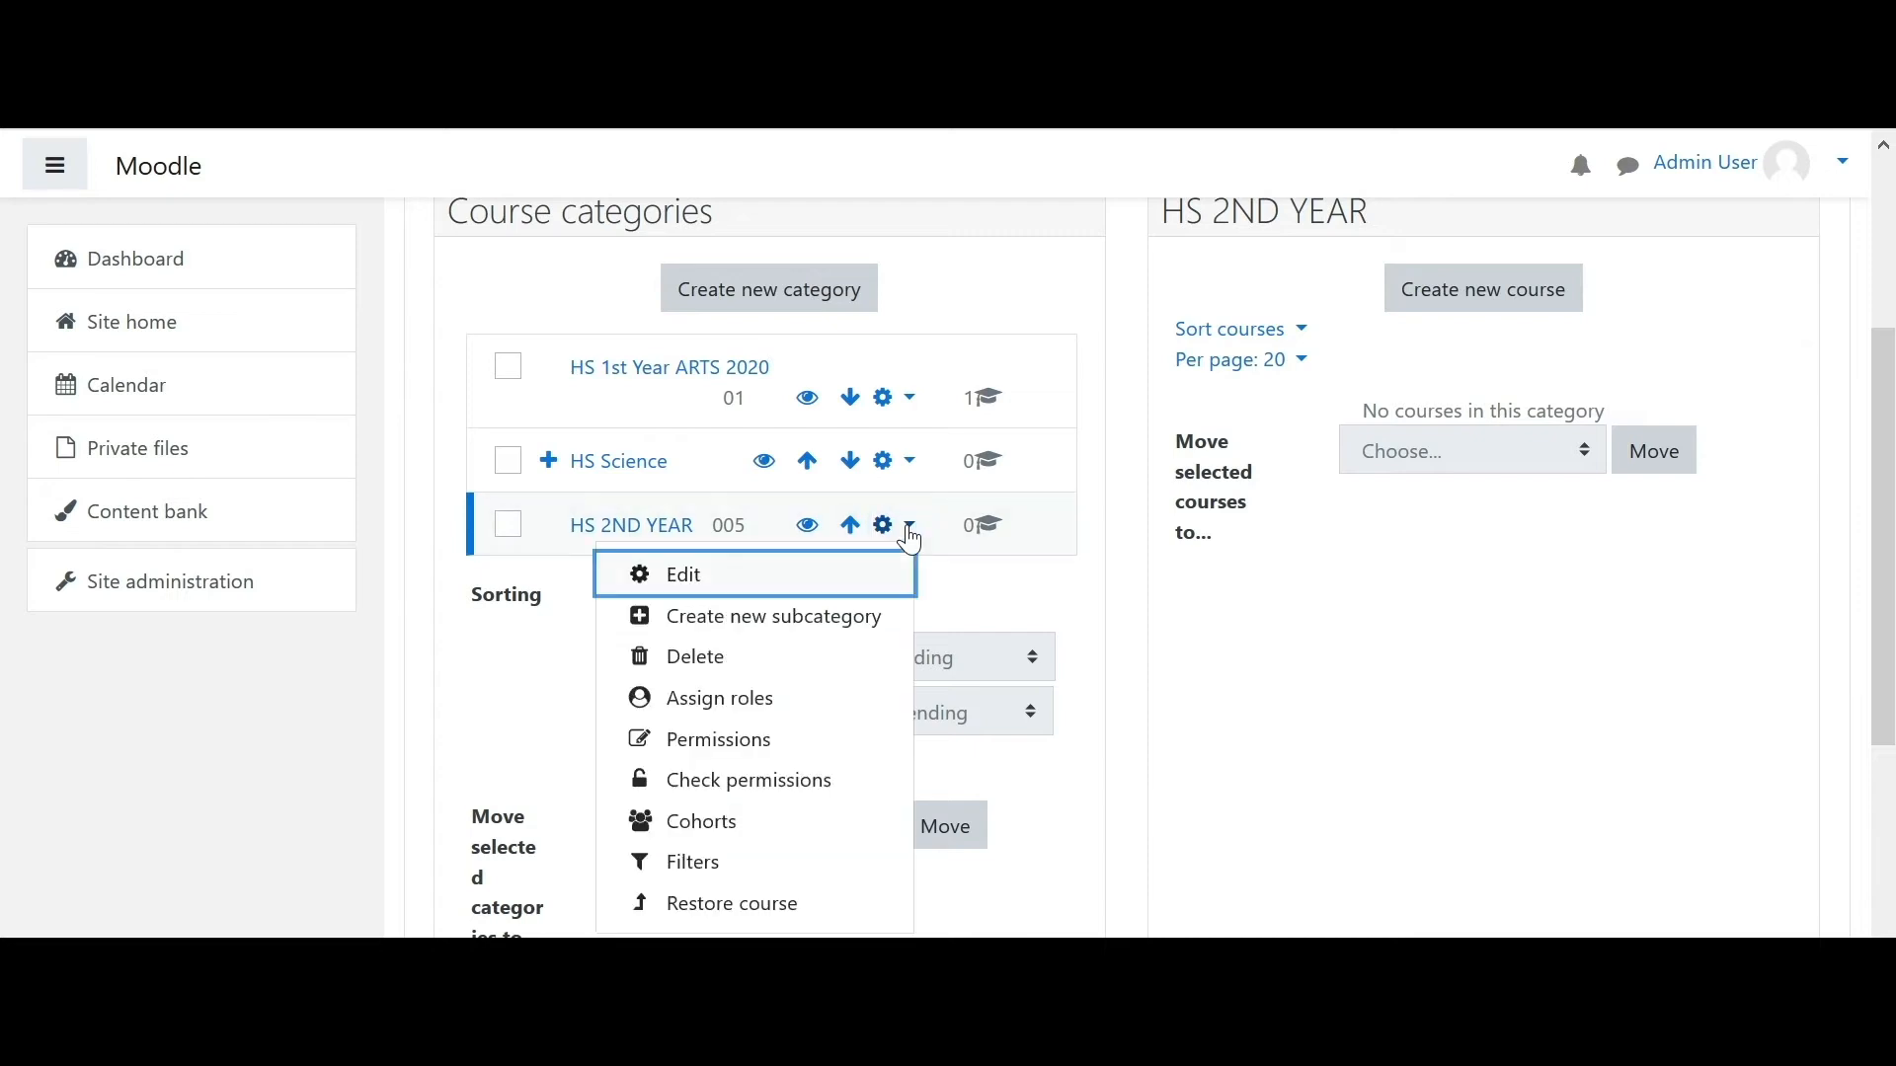
click(796, 620)
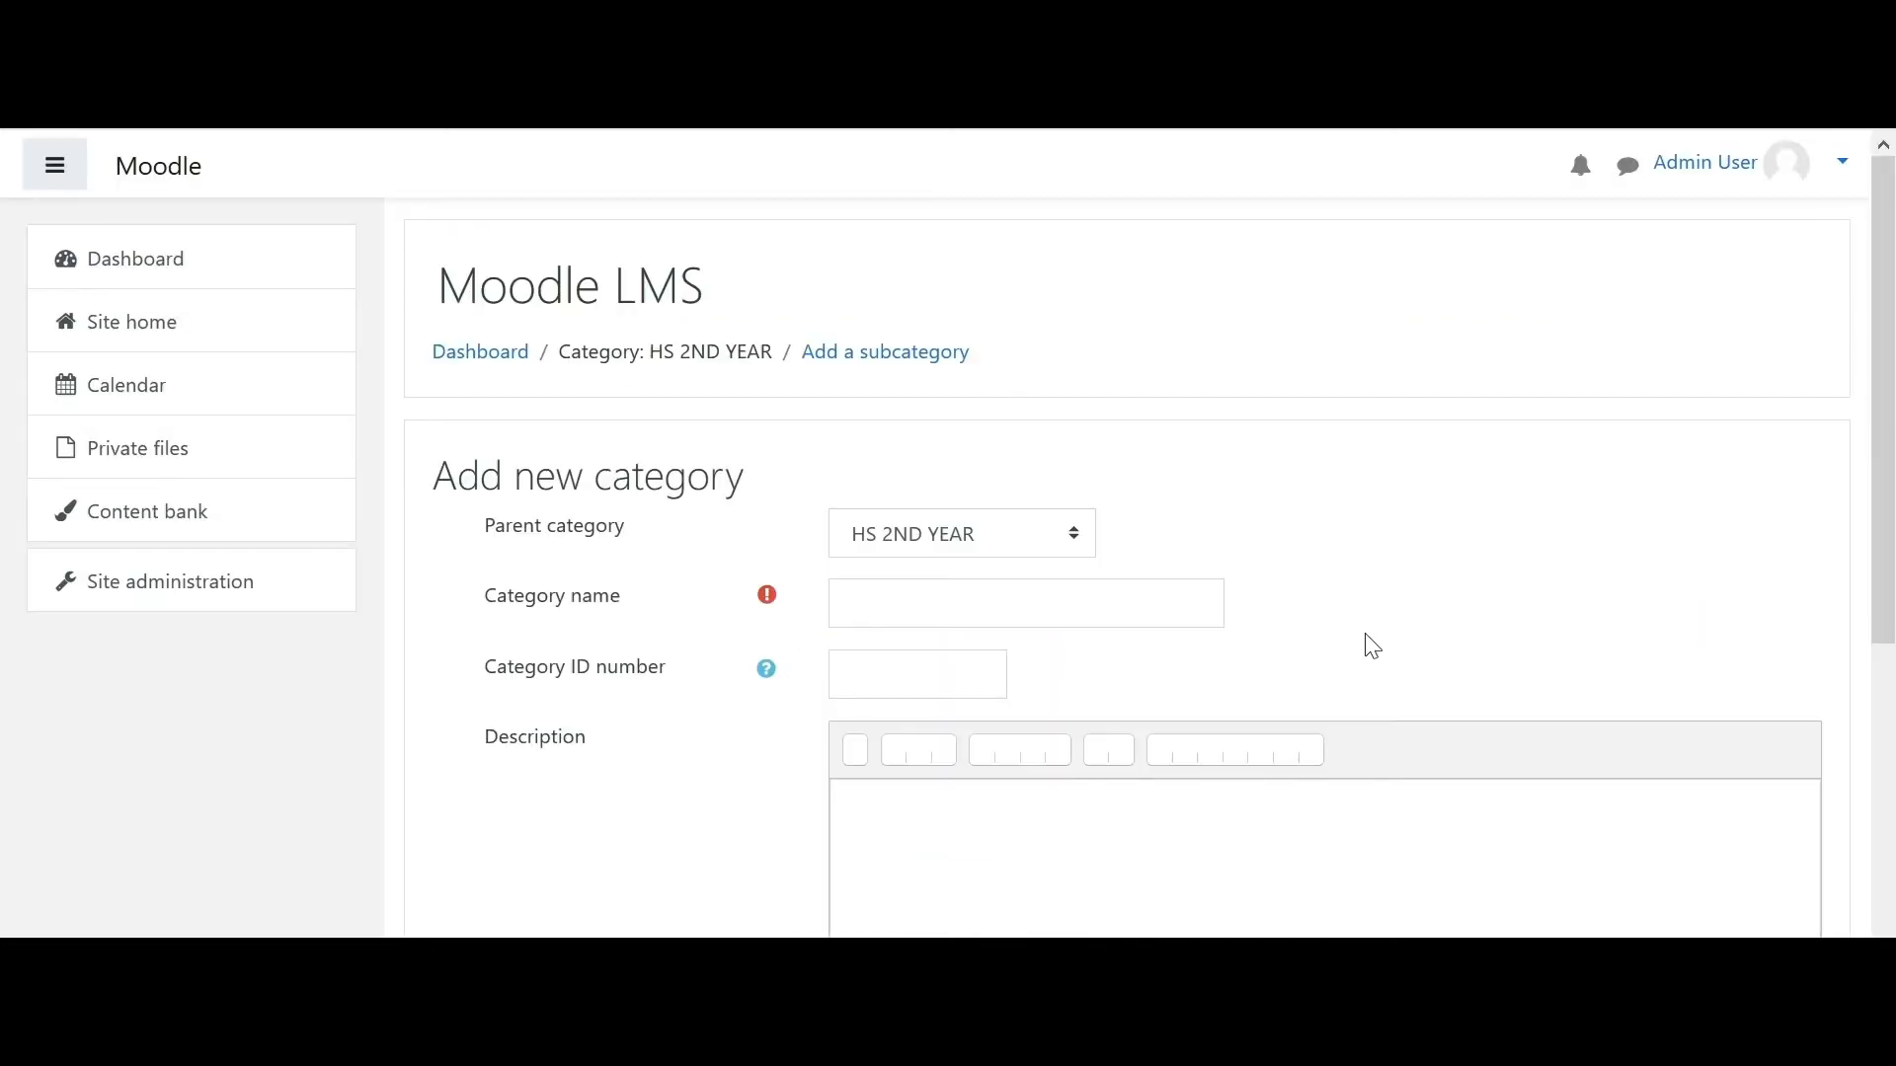
scroll(1888, 380, down, 2)
click(978, 456)
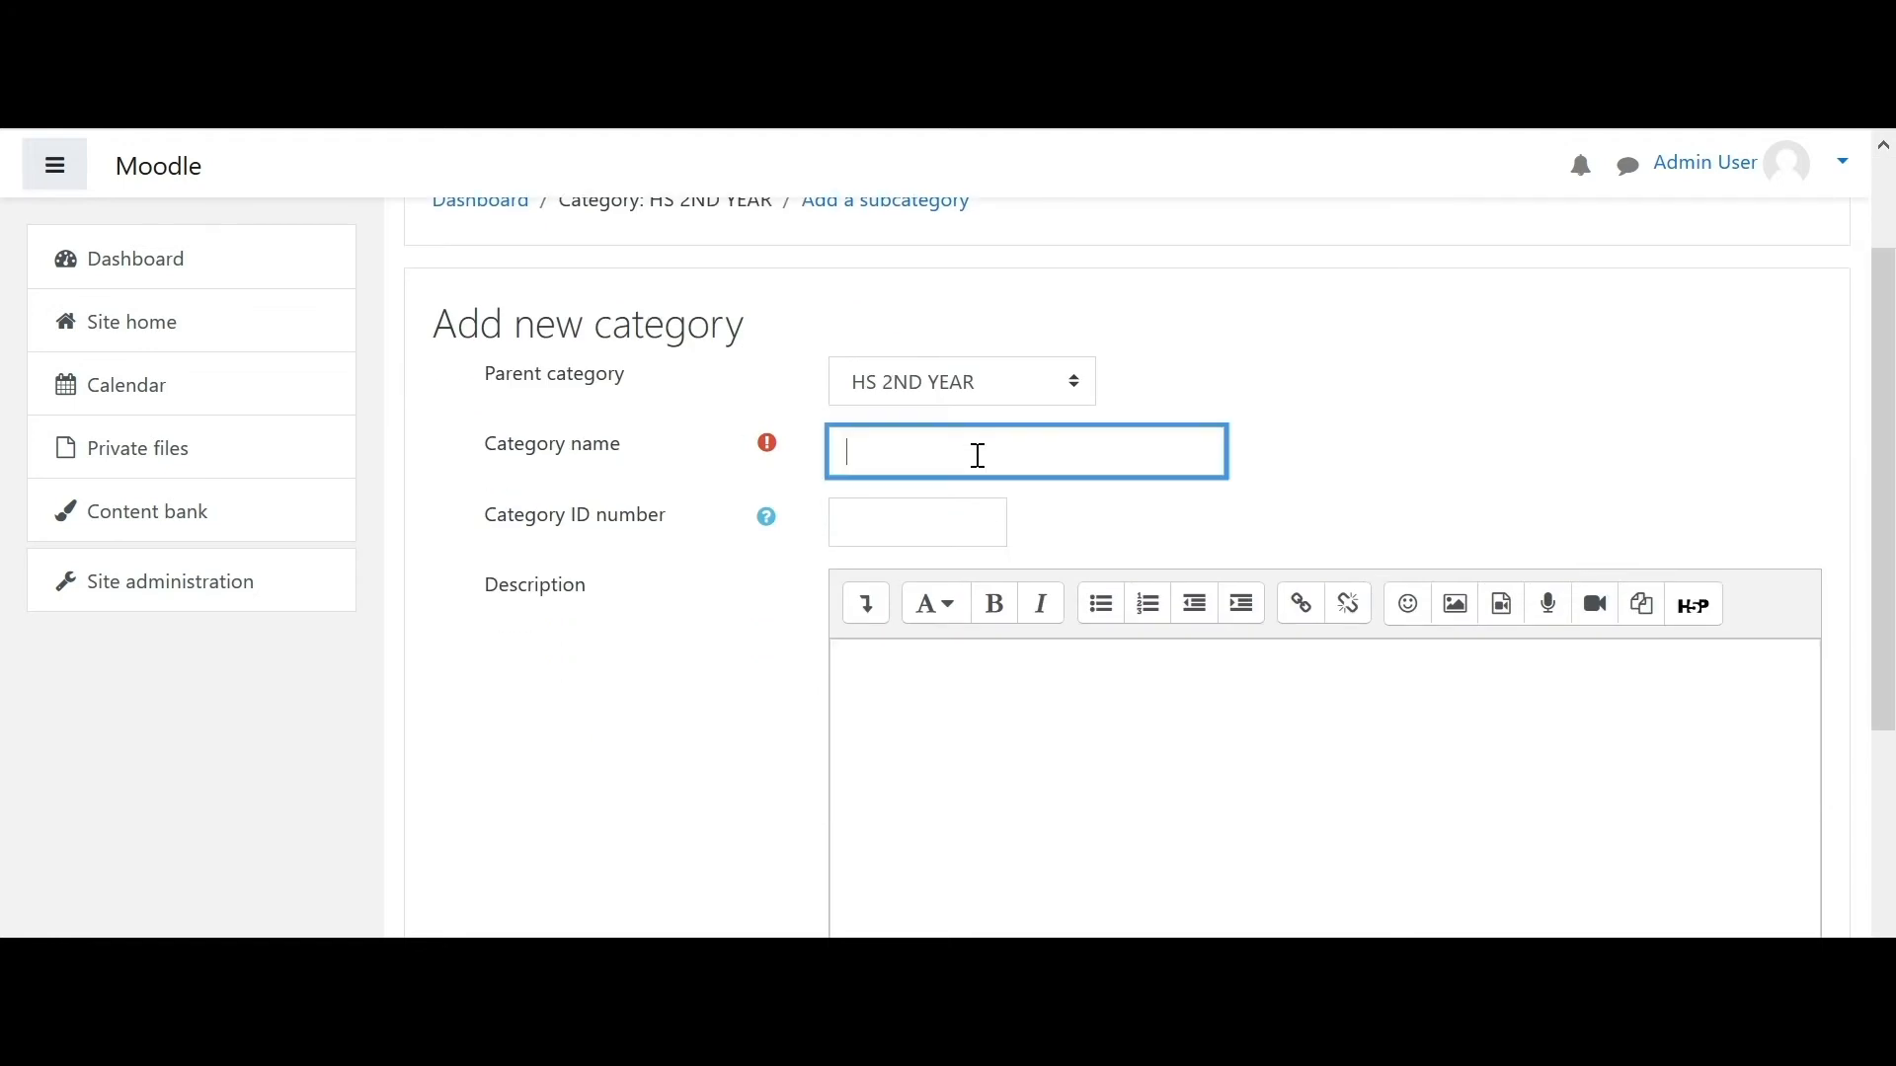
text(Commerce)
scroll(1883, 474, down, 1)
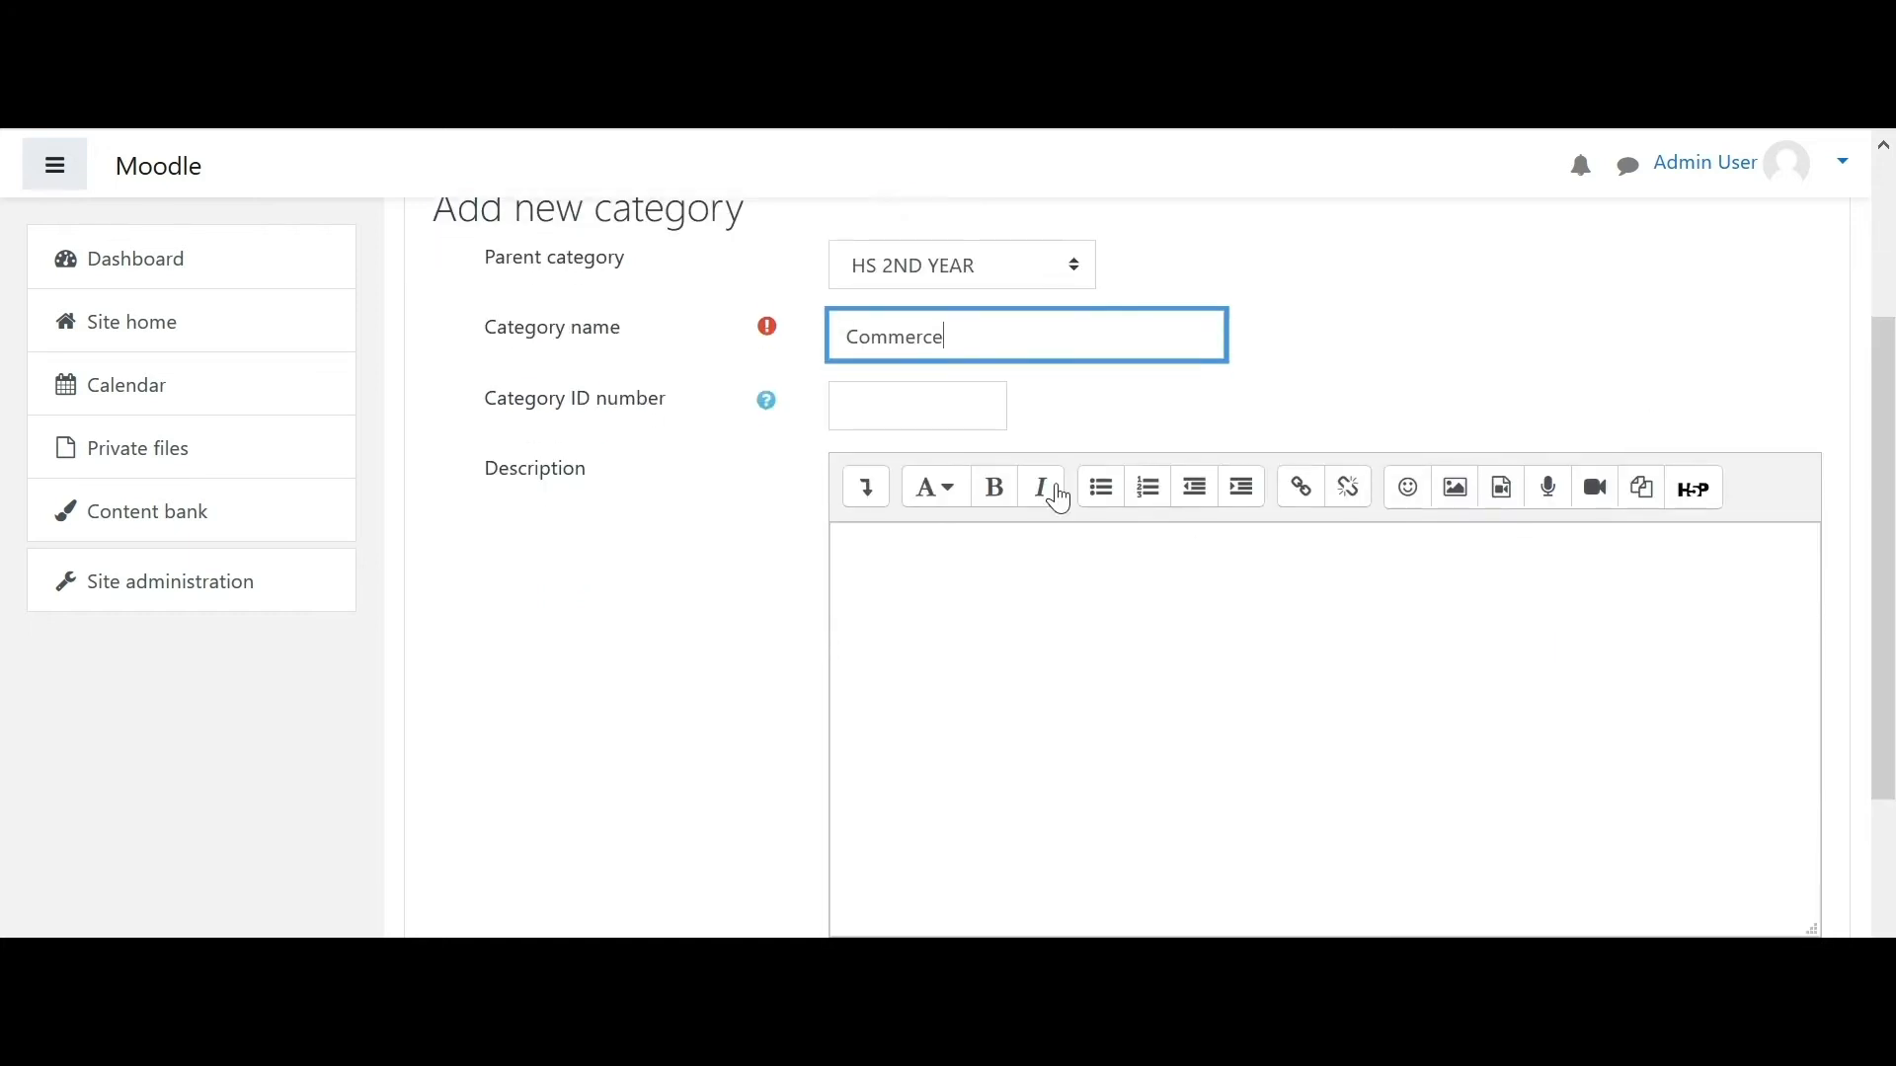
click(934, 409)
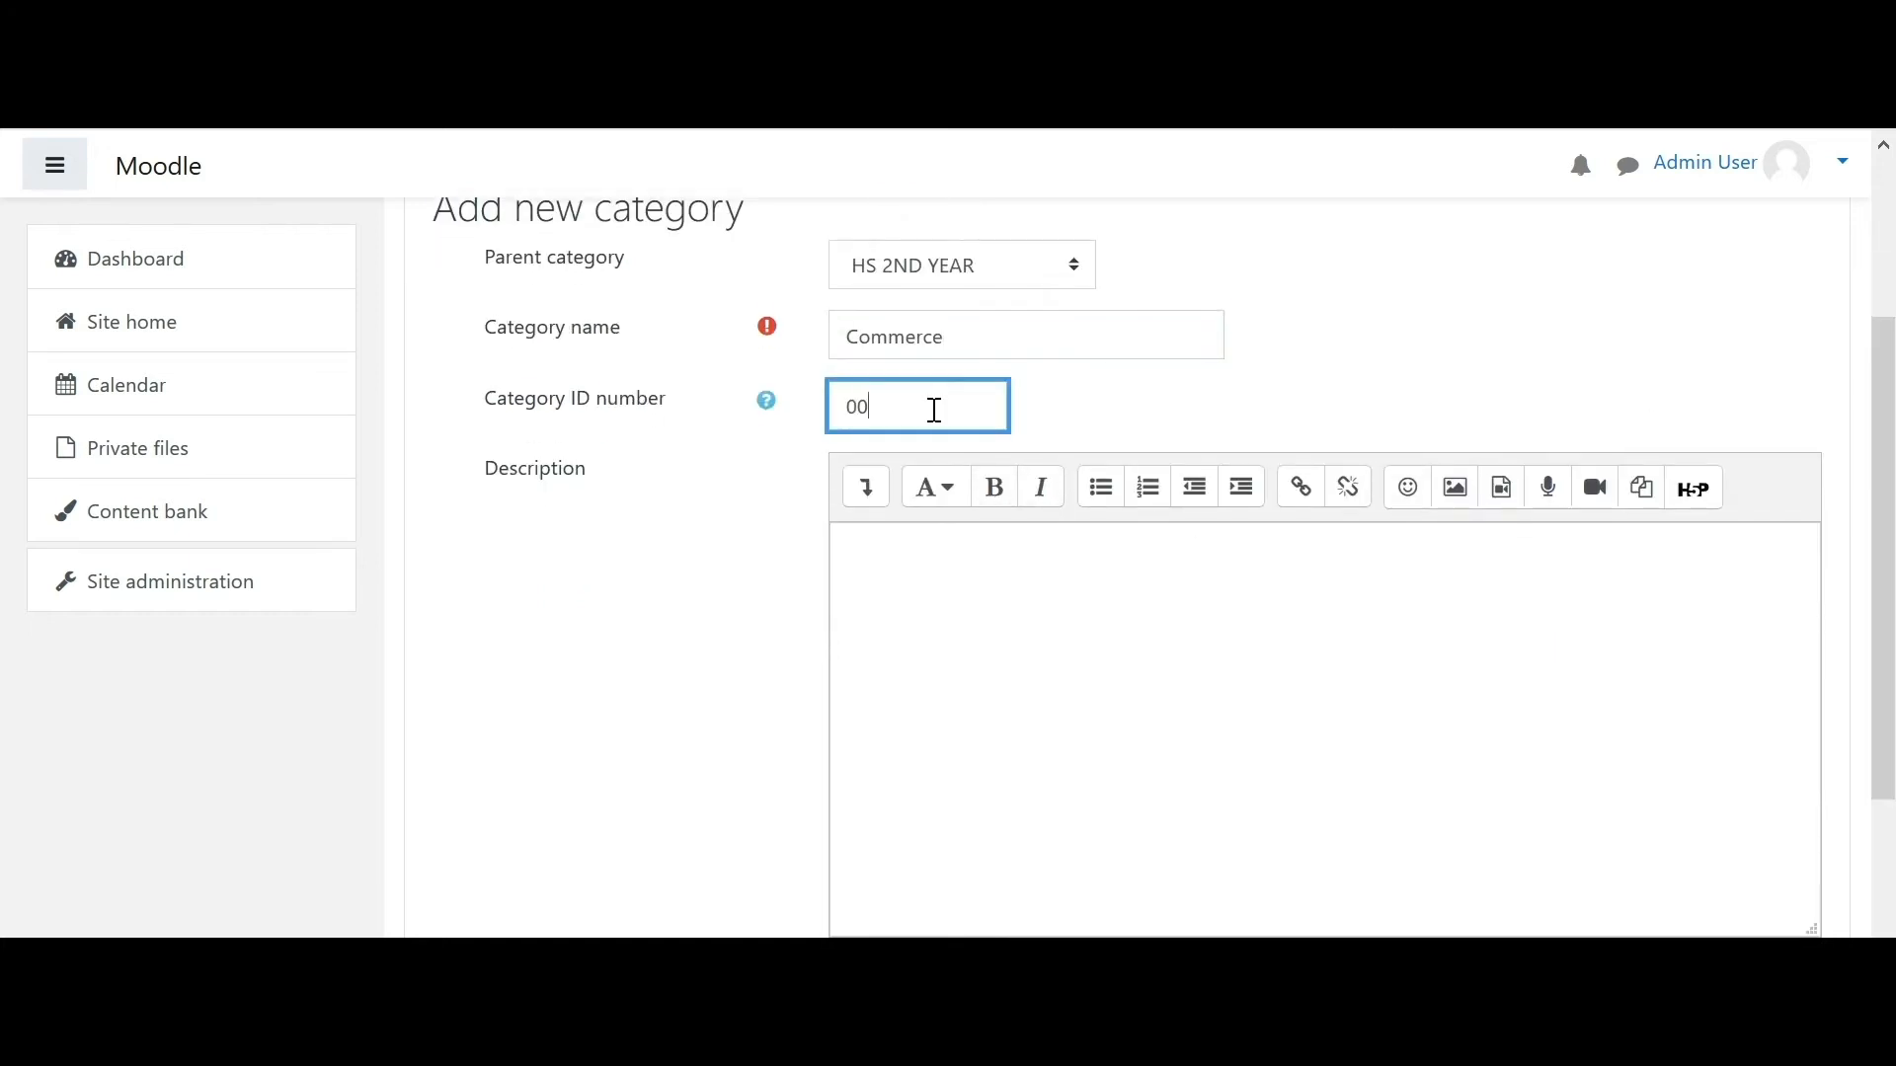
click(987, 618)
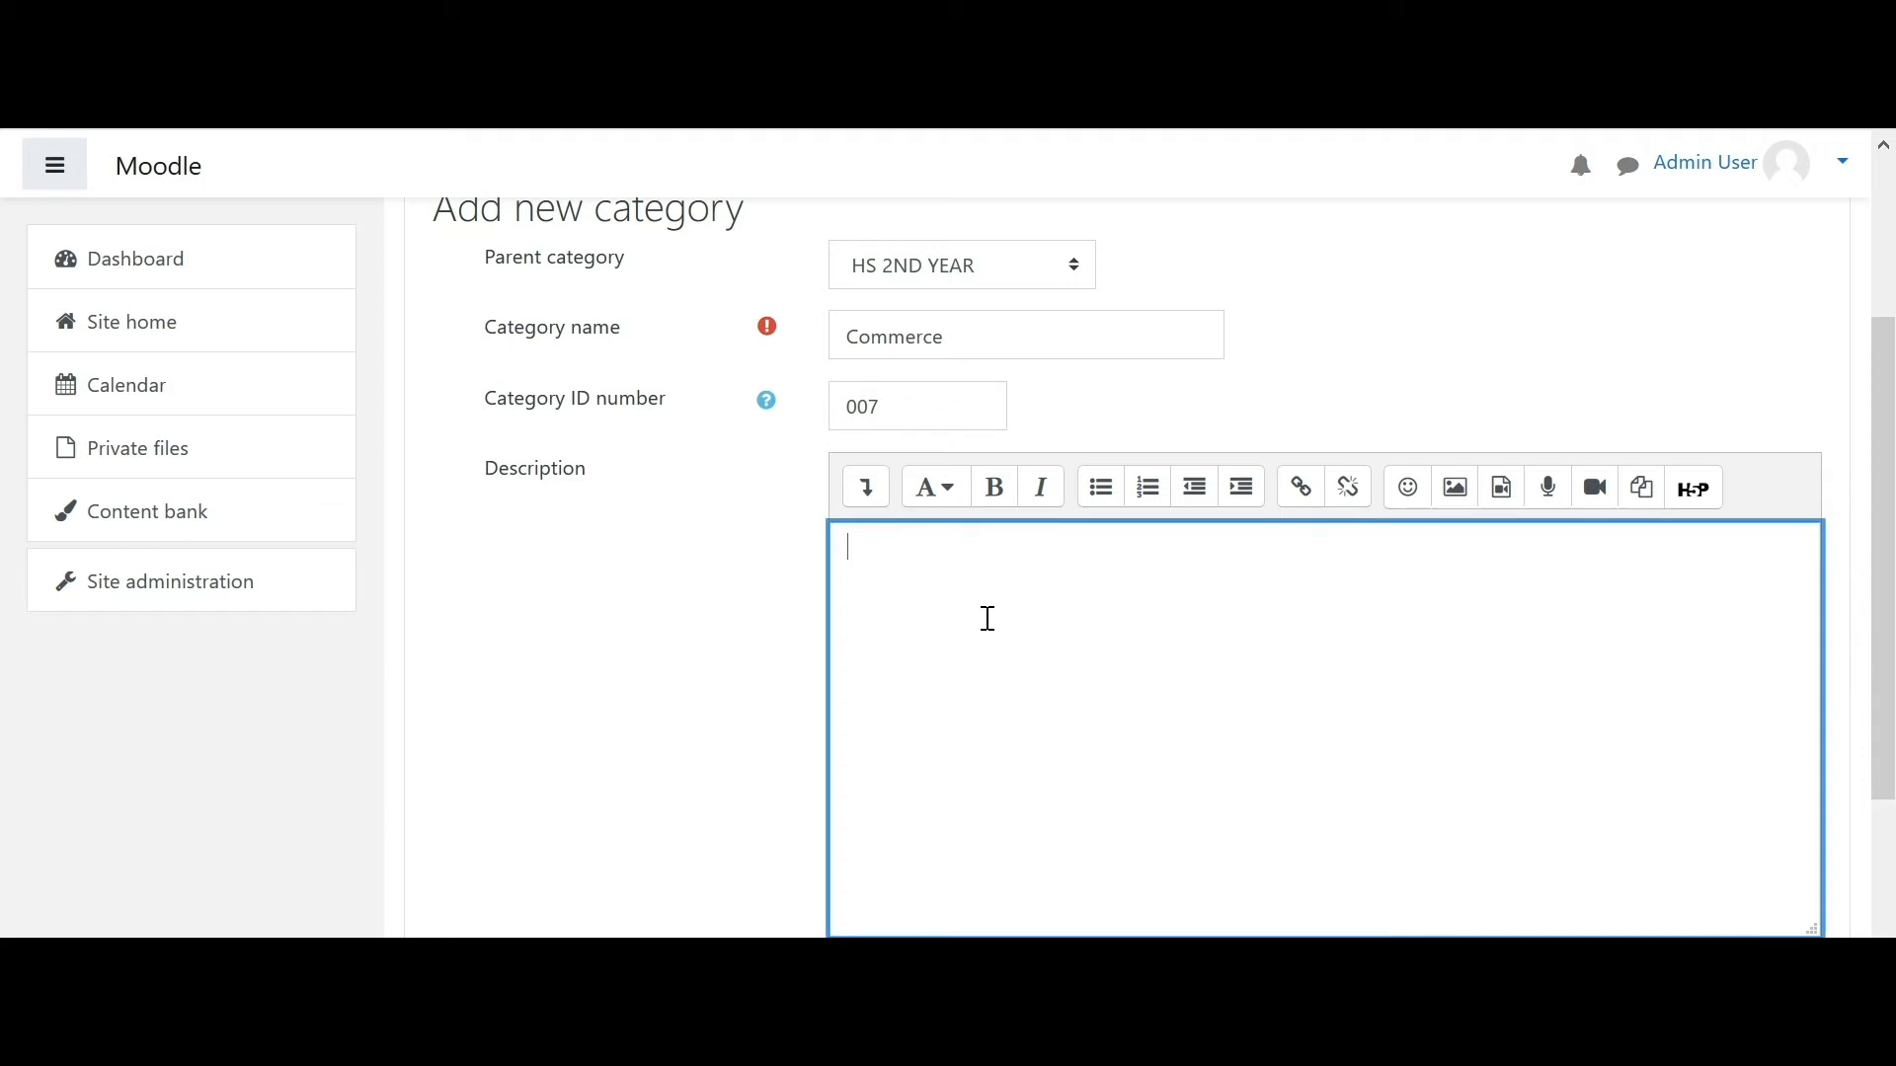
text(Commerce Stream)
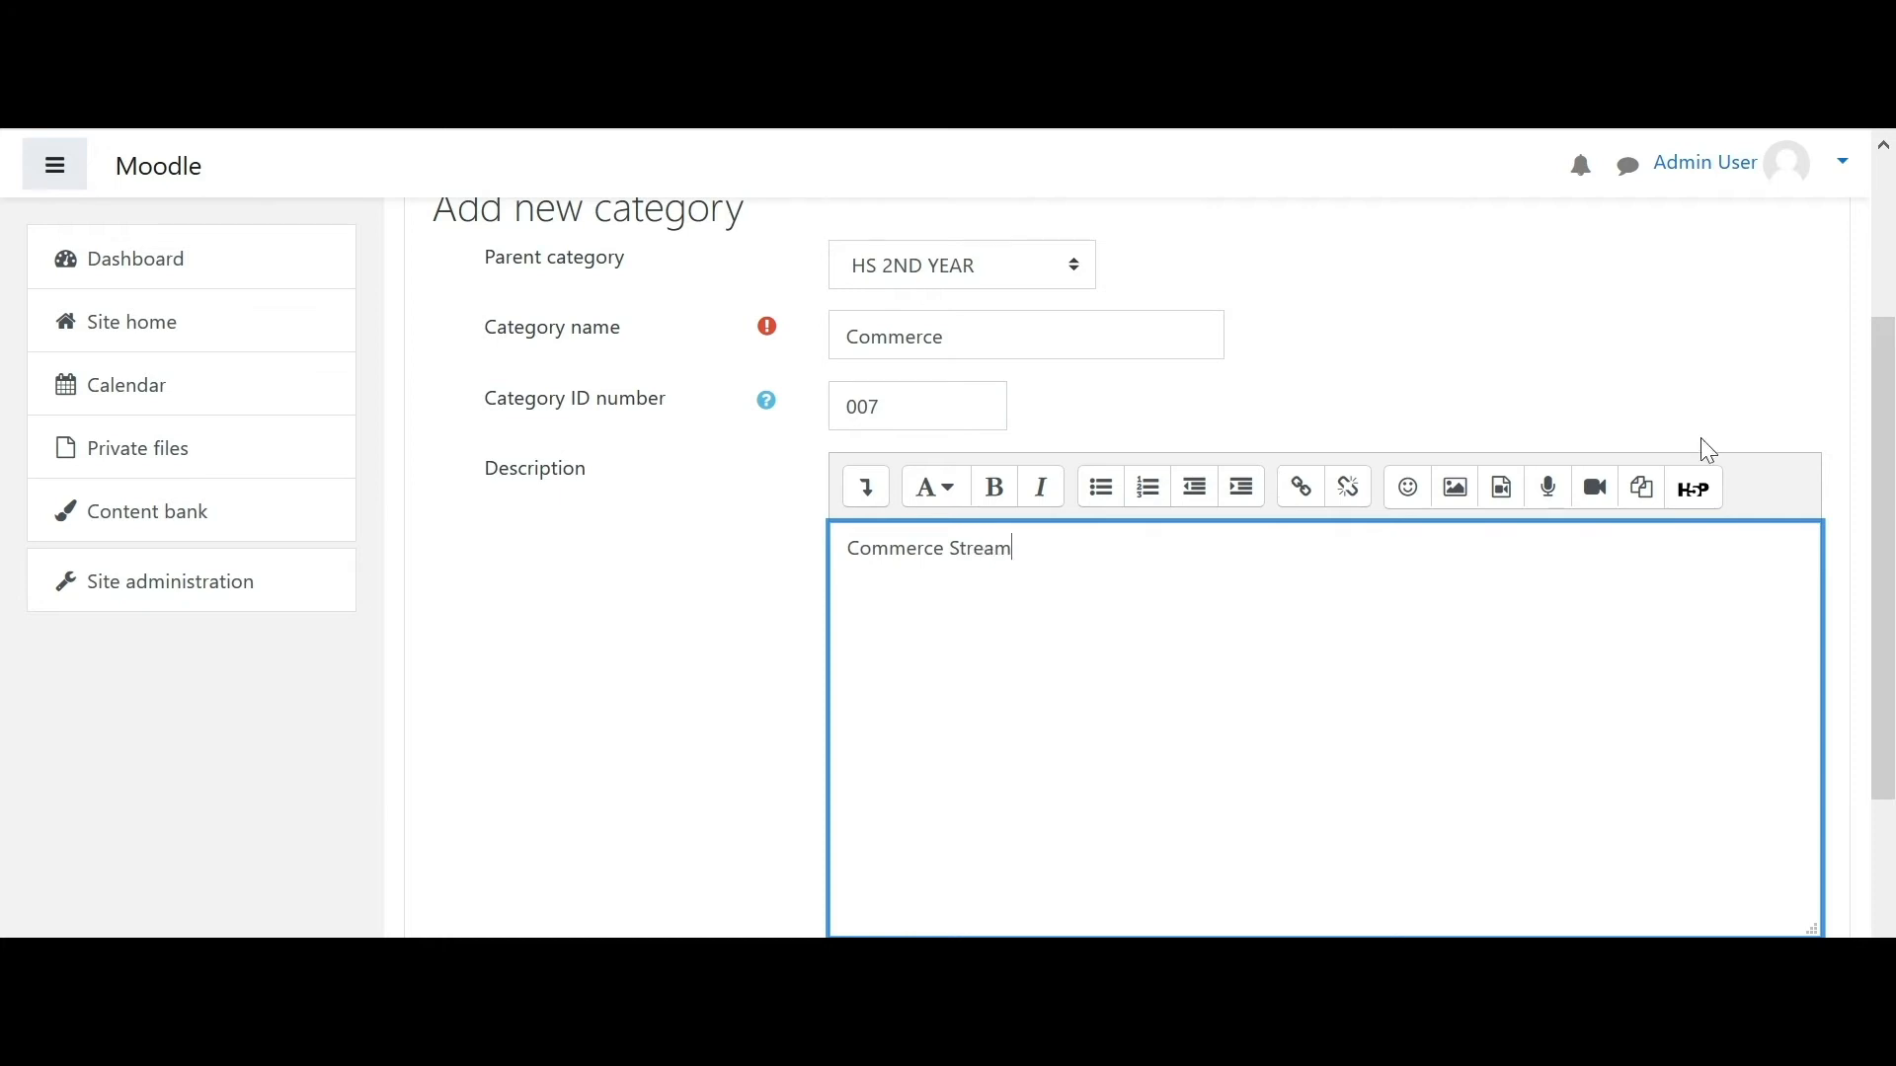
scroll(1891, 541, down, 2)
scroll(1891, 541, down, 2)
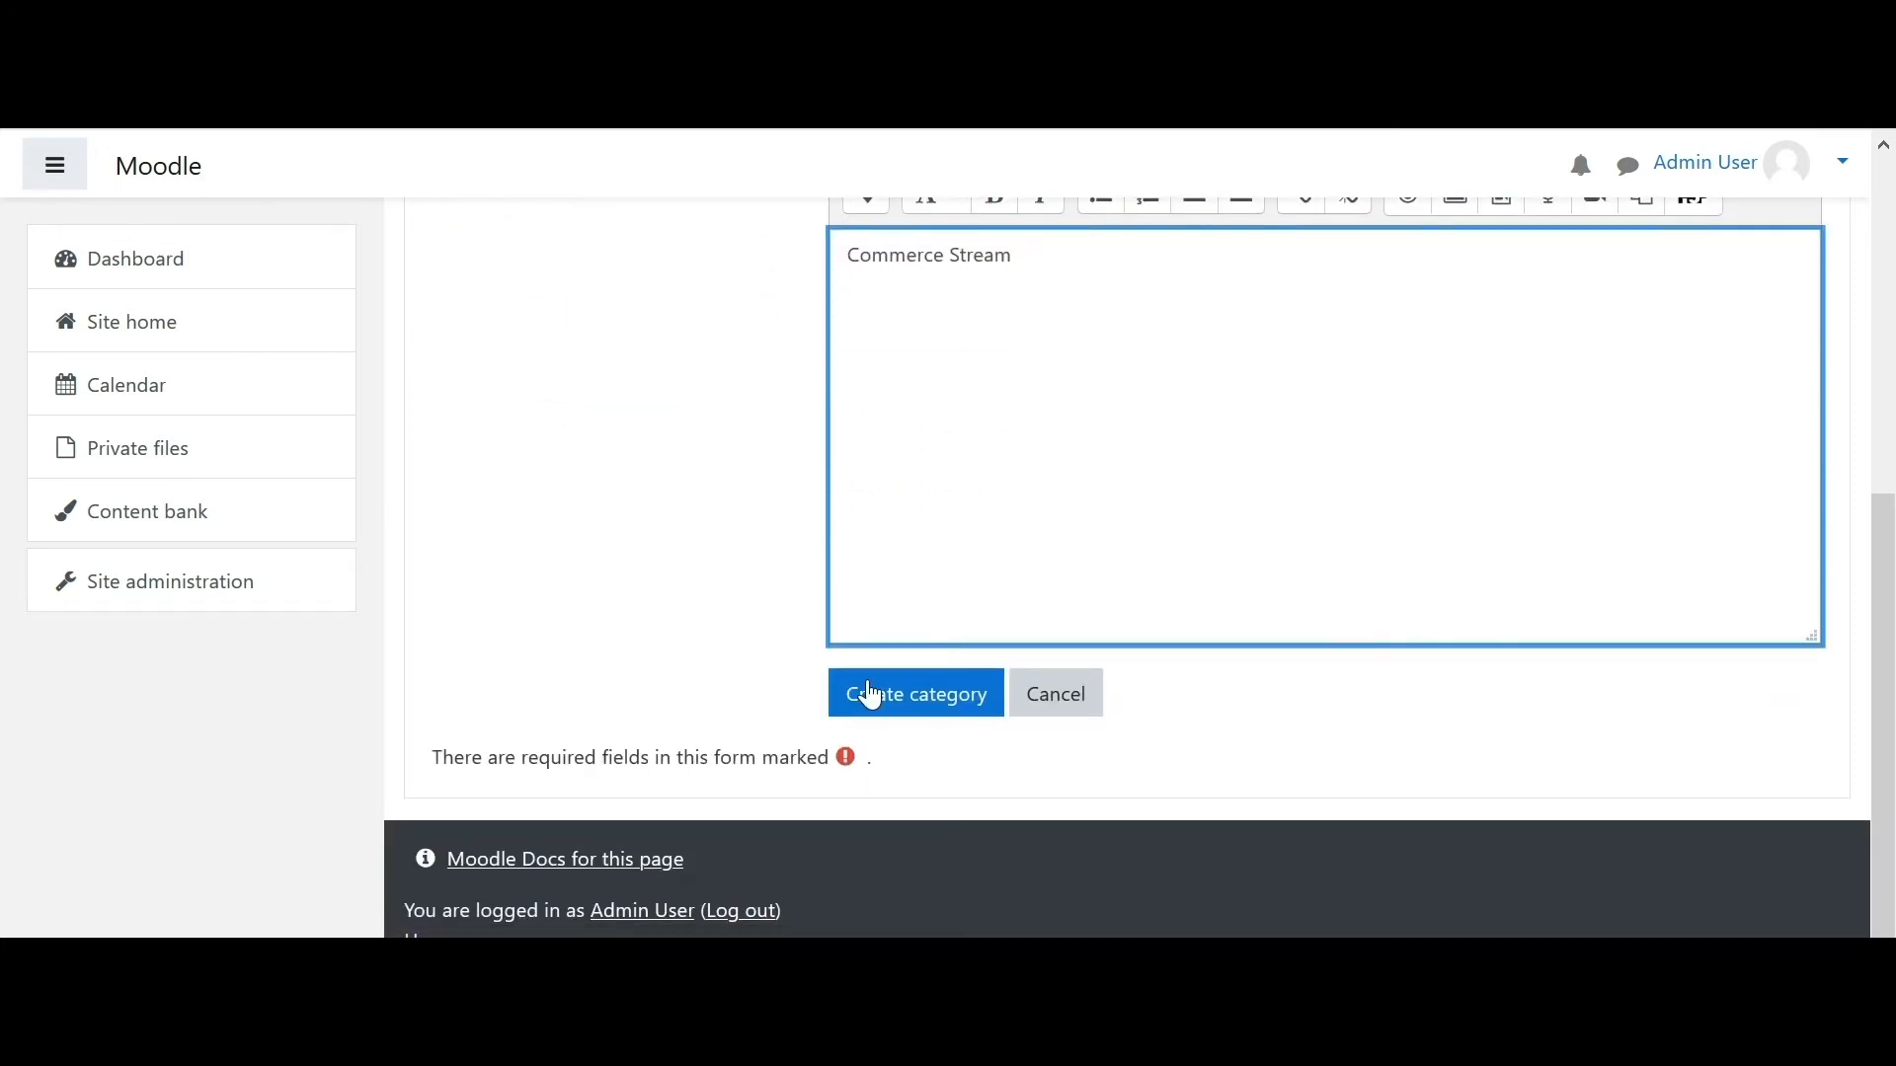
click(890, 703)
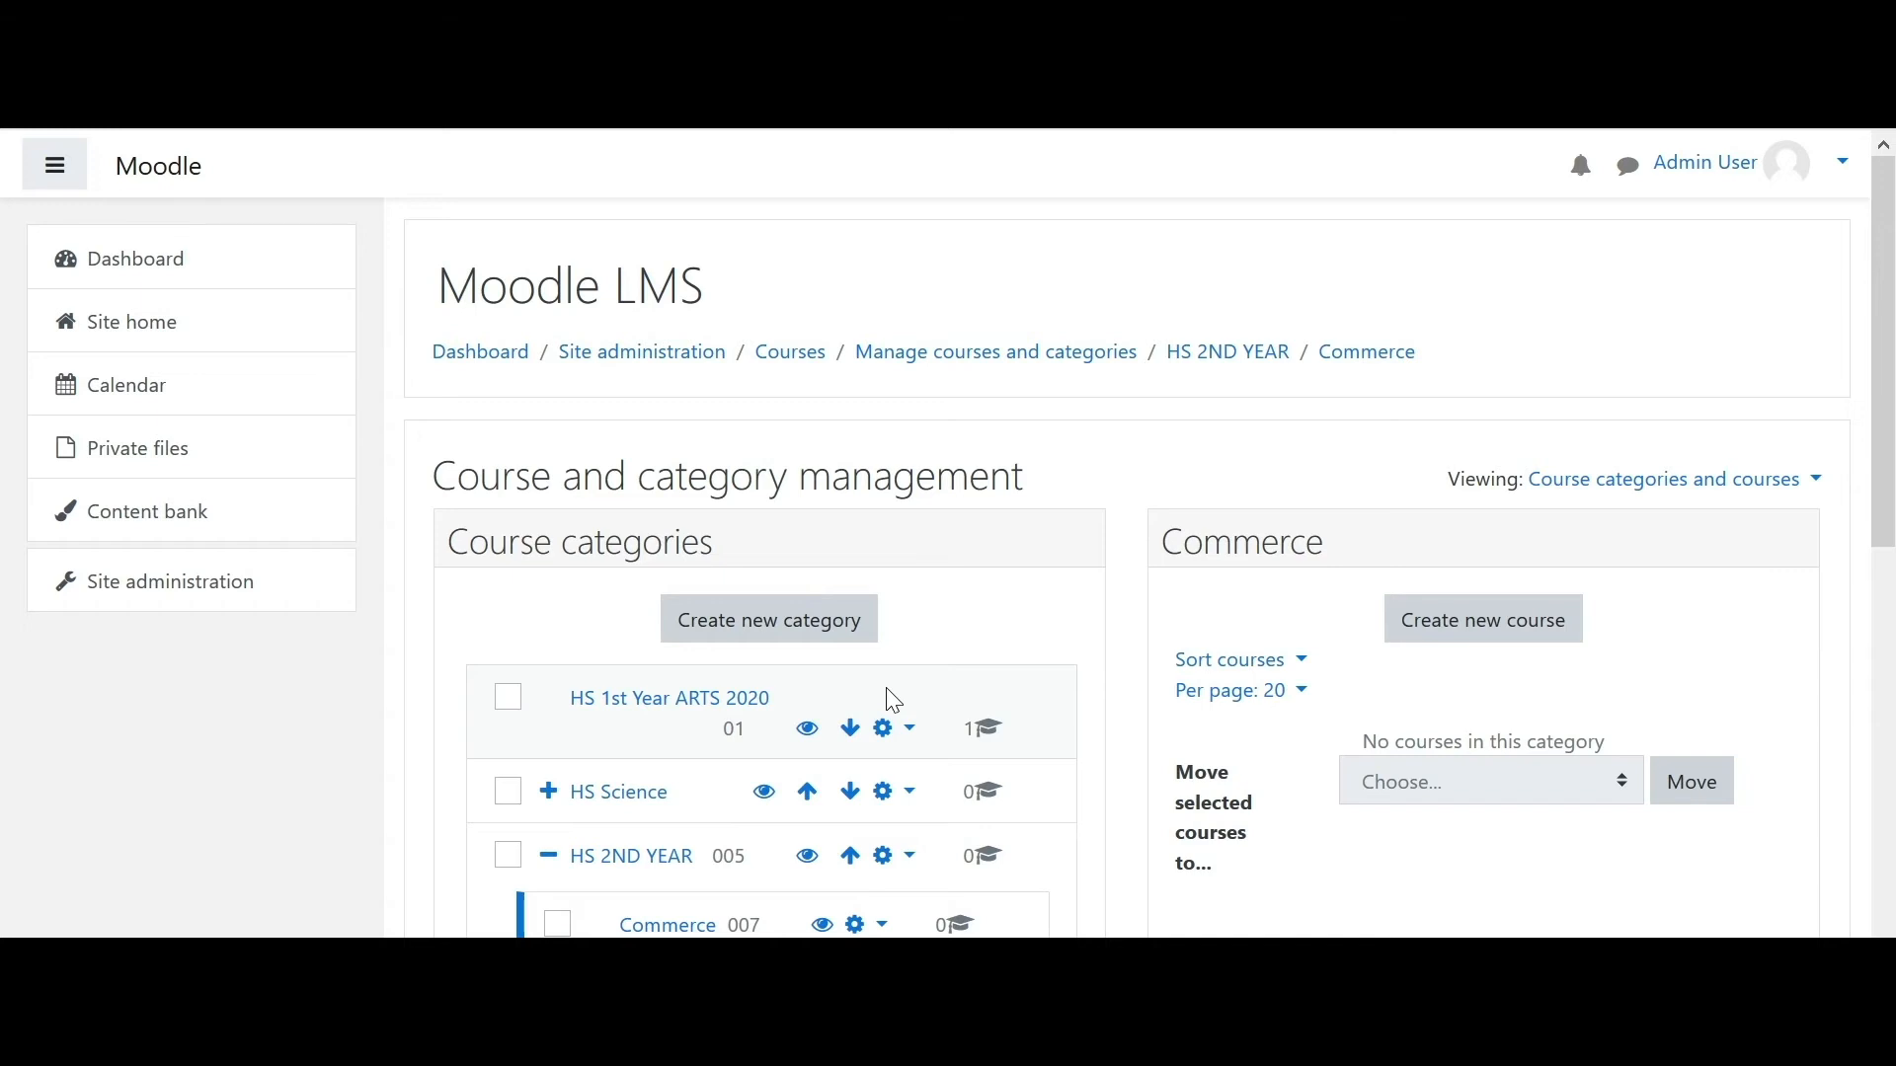
- Browse into HS 2ND YEAR, then Commerce, and start a new course there
drag(1886, 311, 1891, 511)
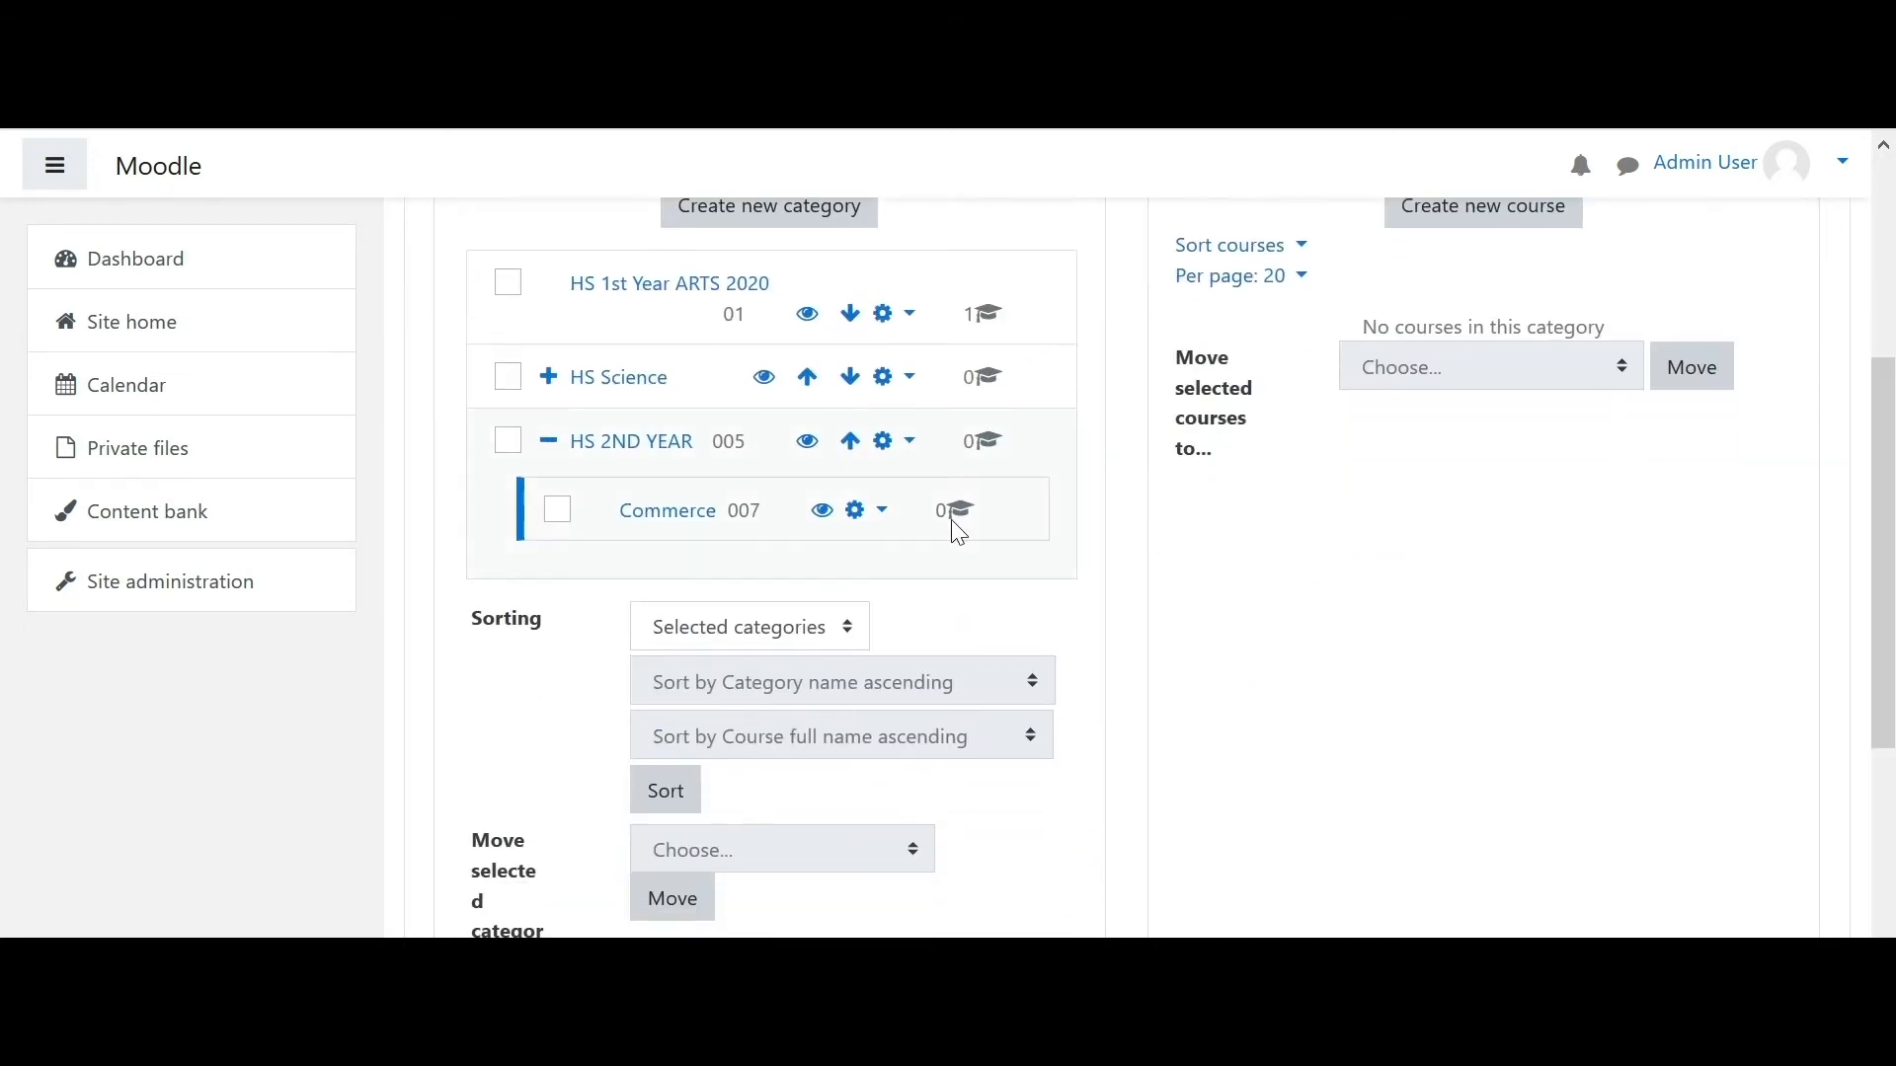
click(659, 449)
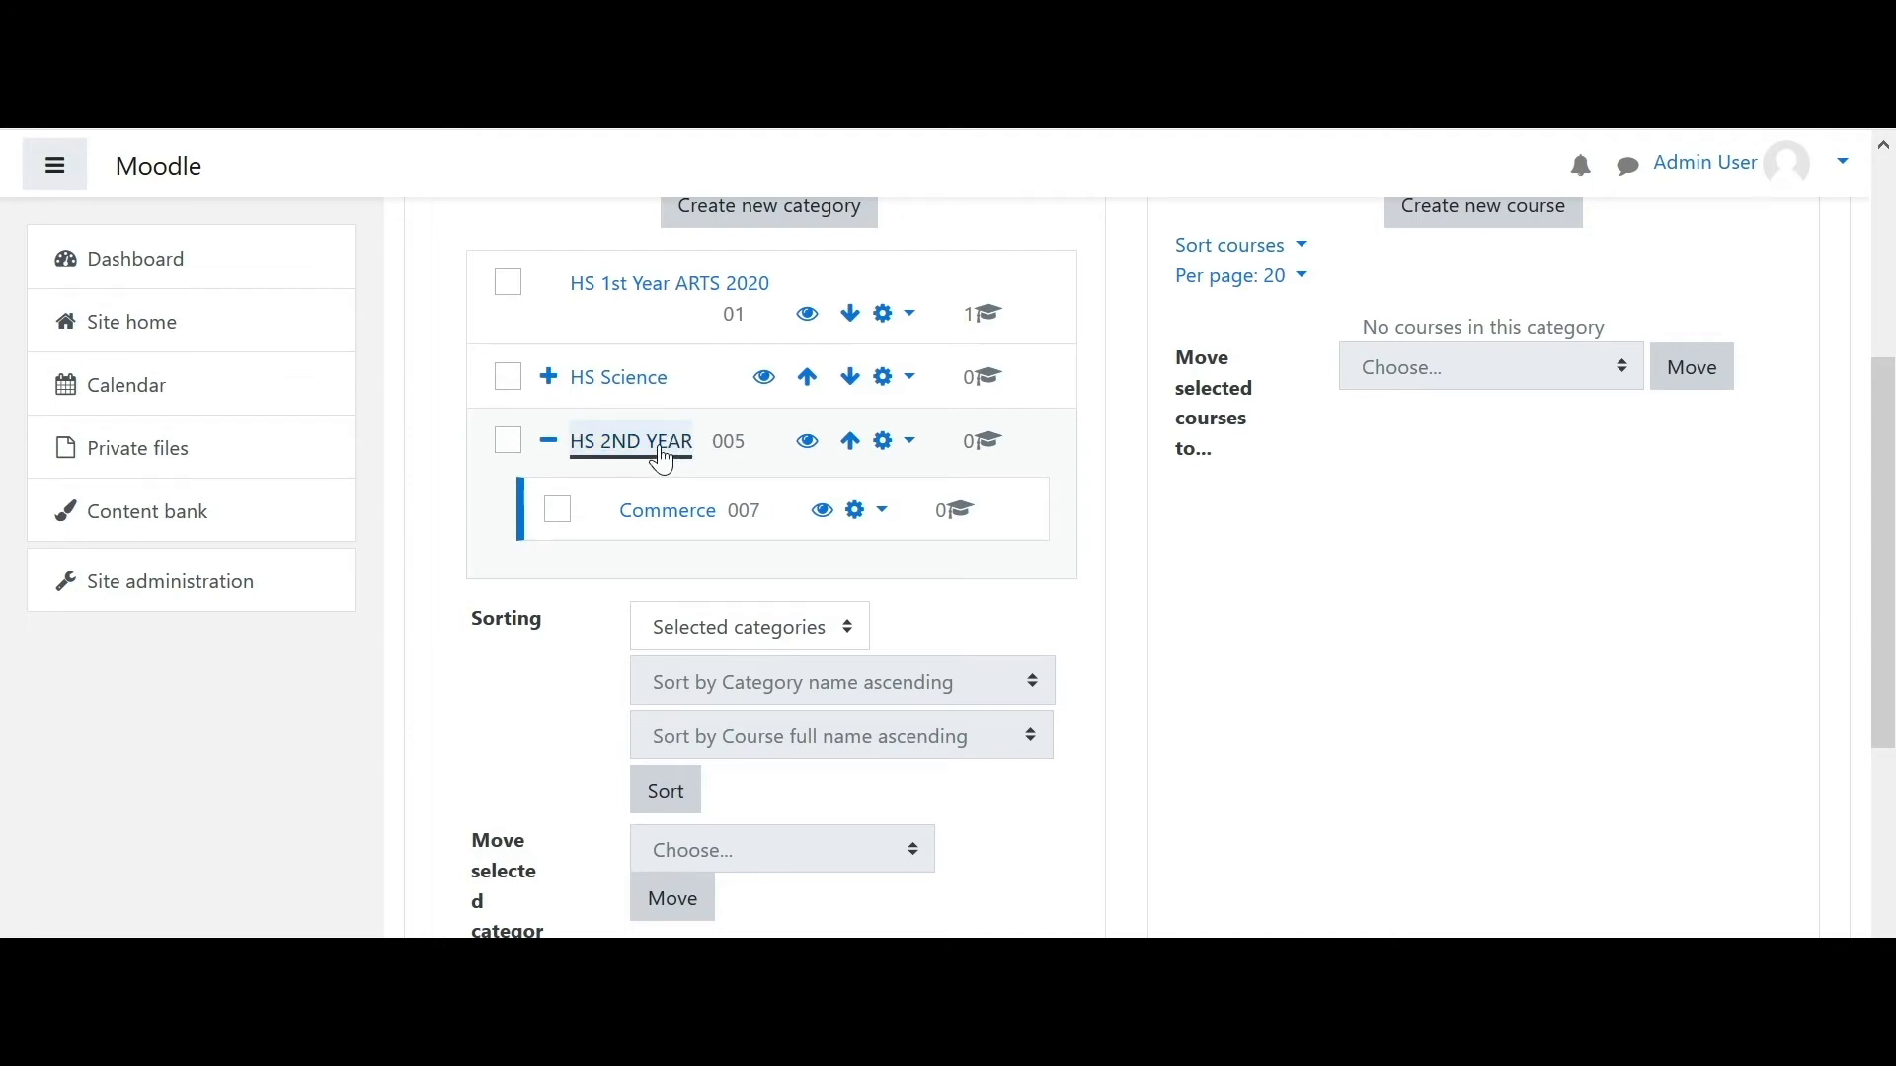
drag(1879, 404, 1868, 533)
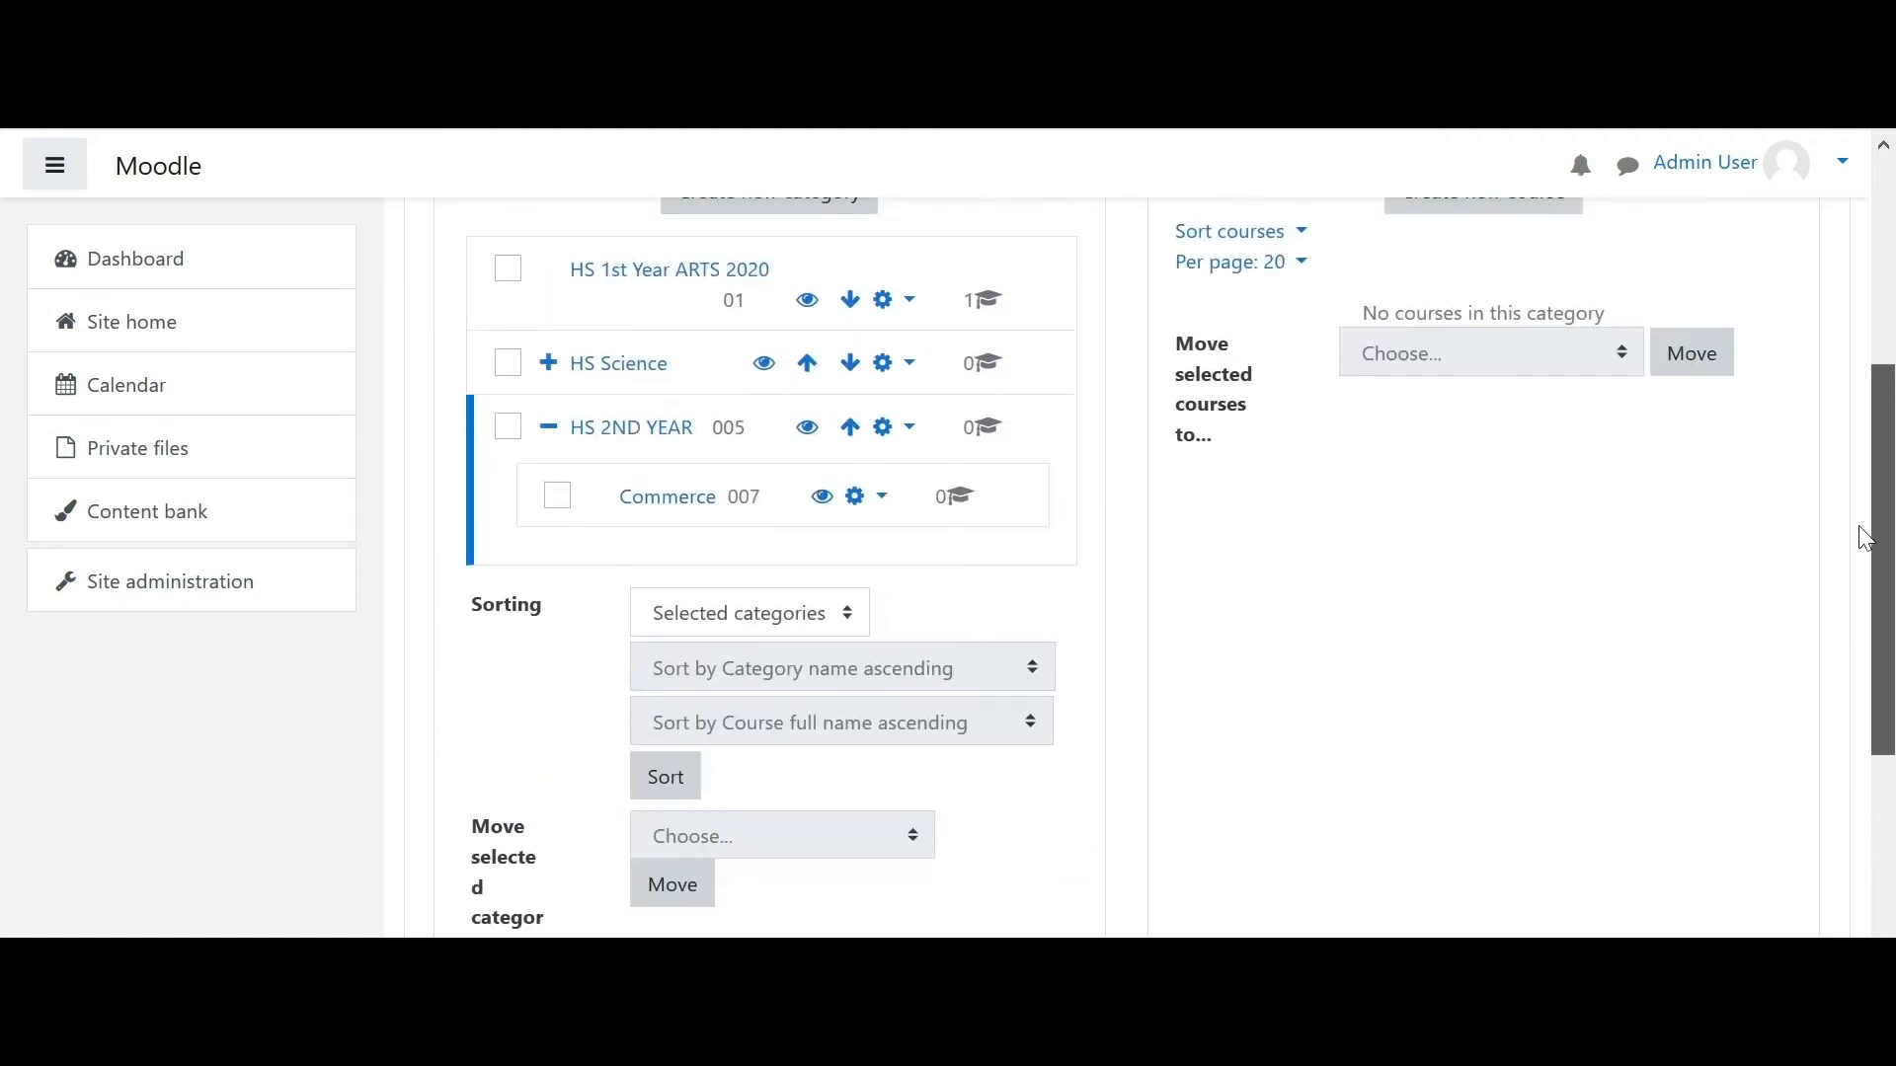
click(669, 503)
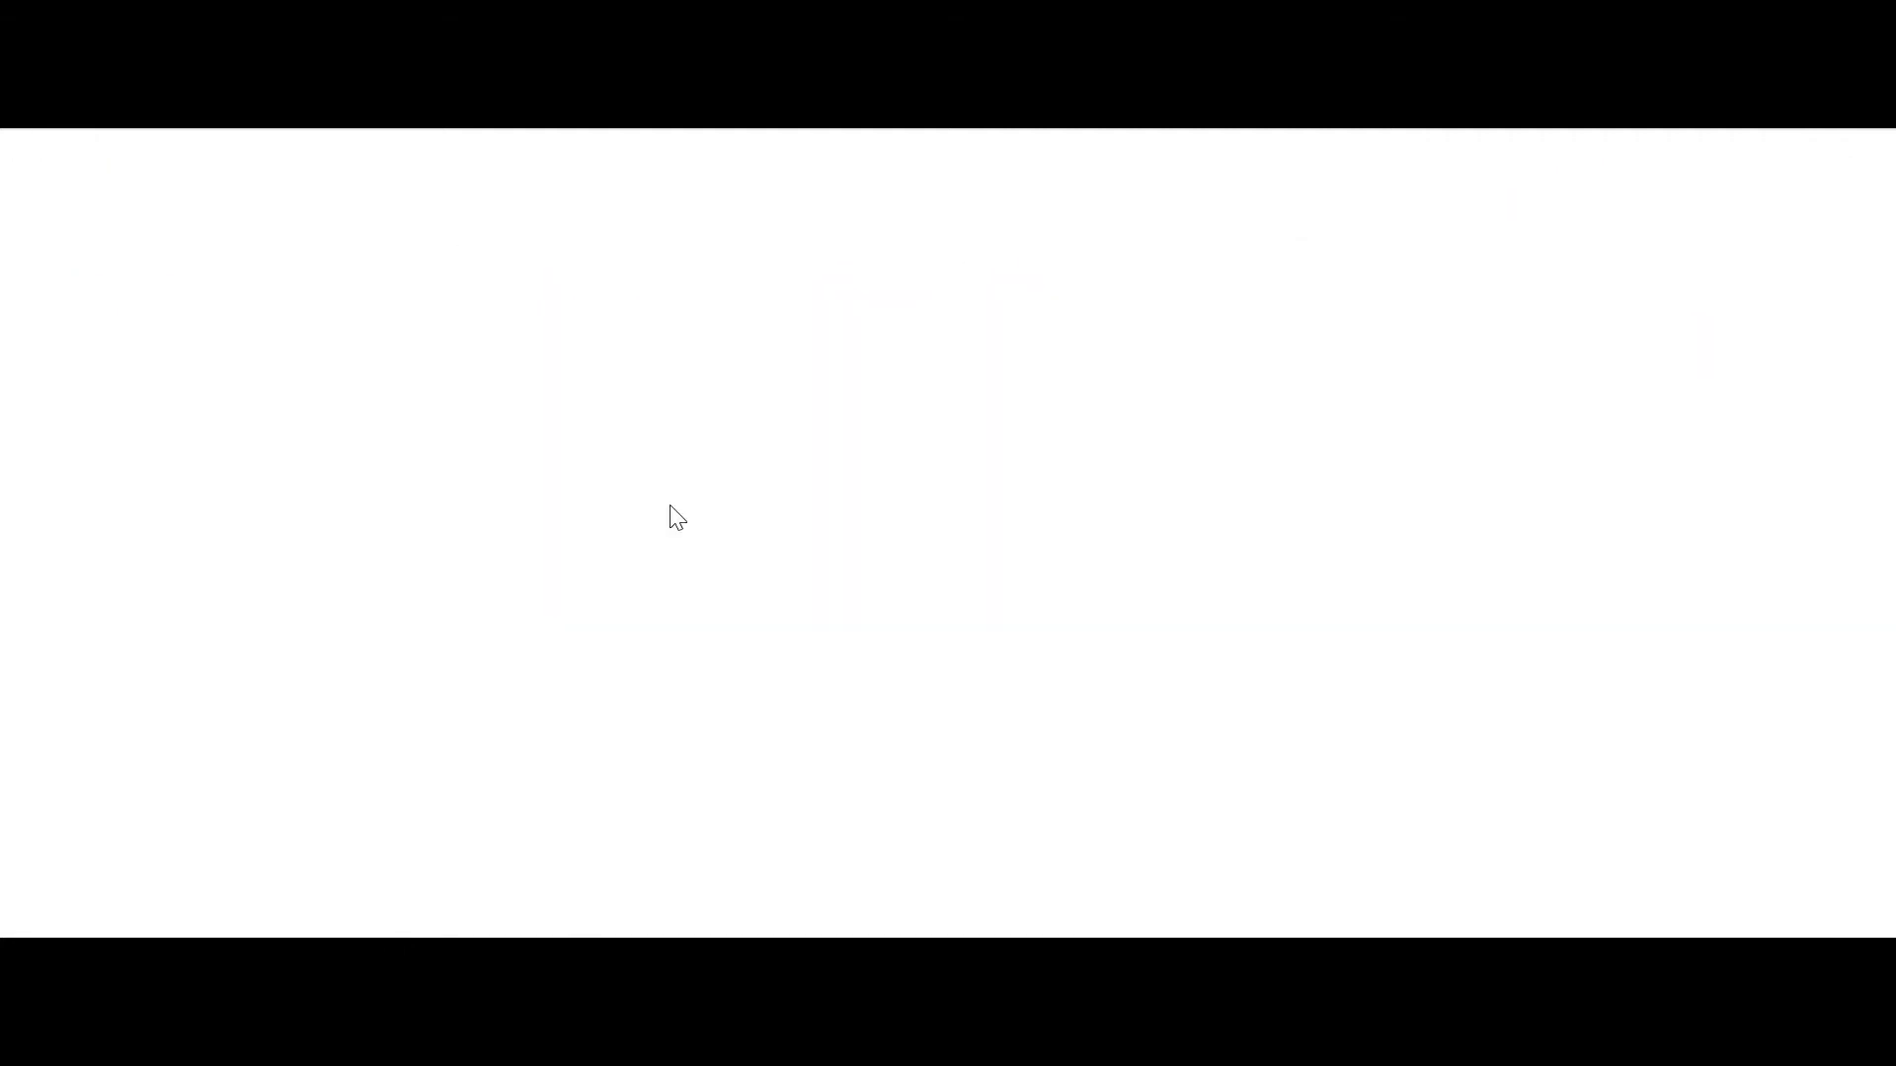
drag(1887, 378, 1866, 542)
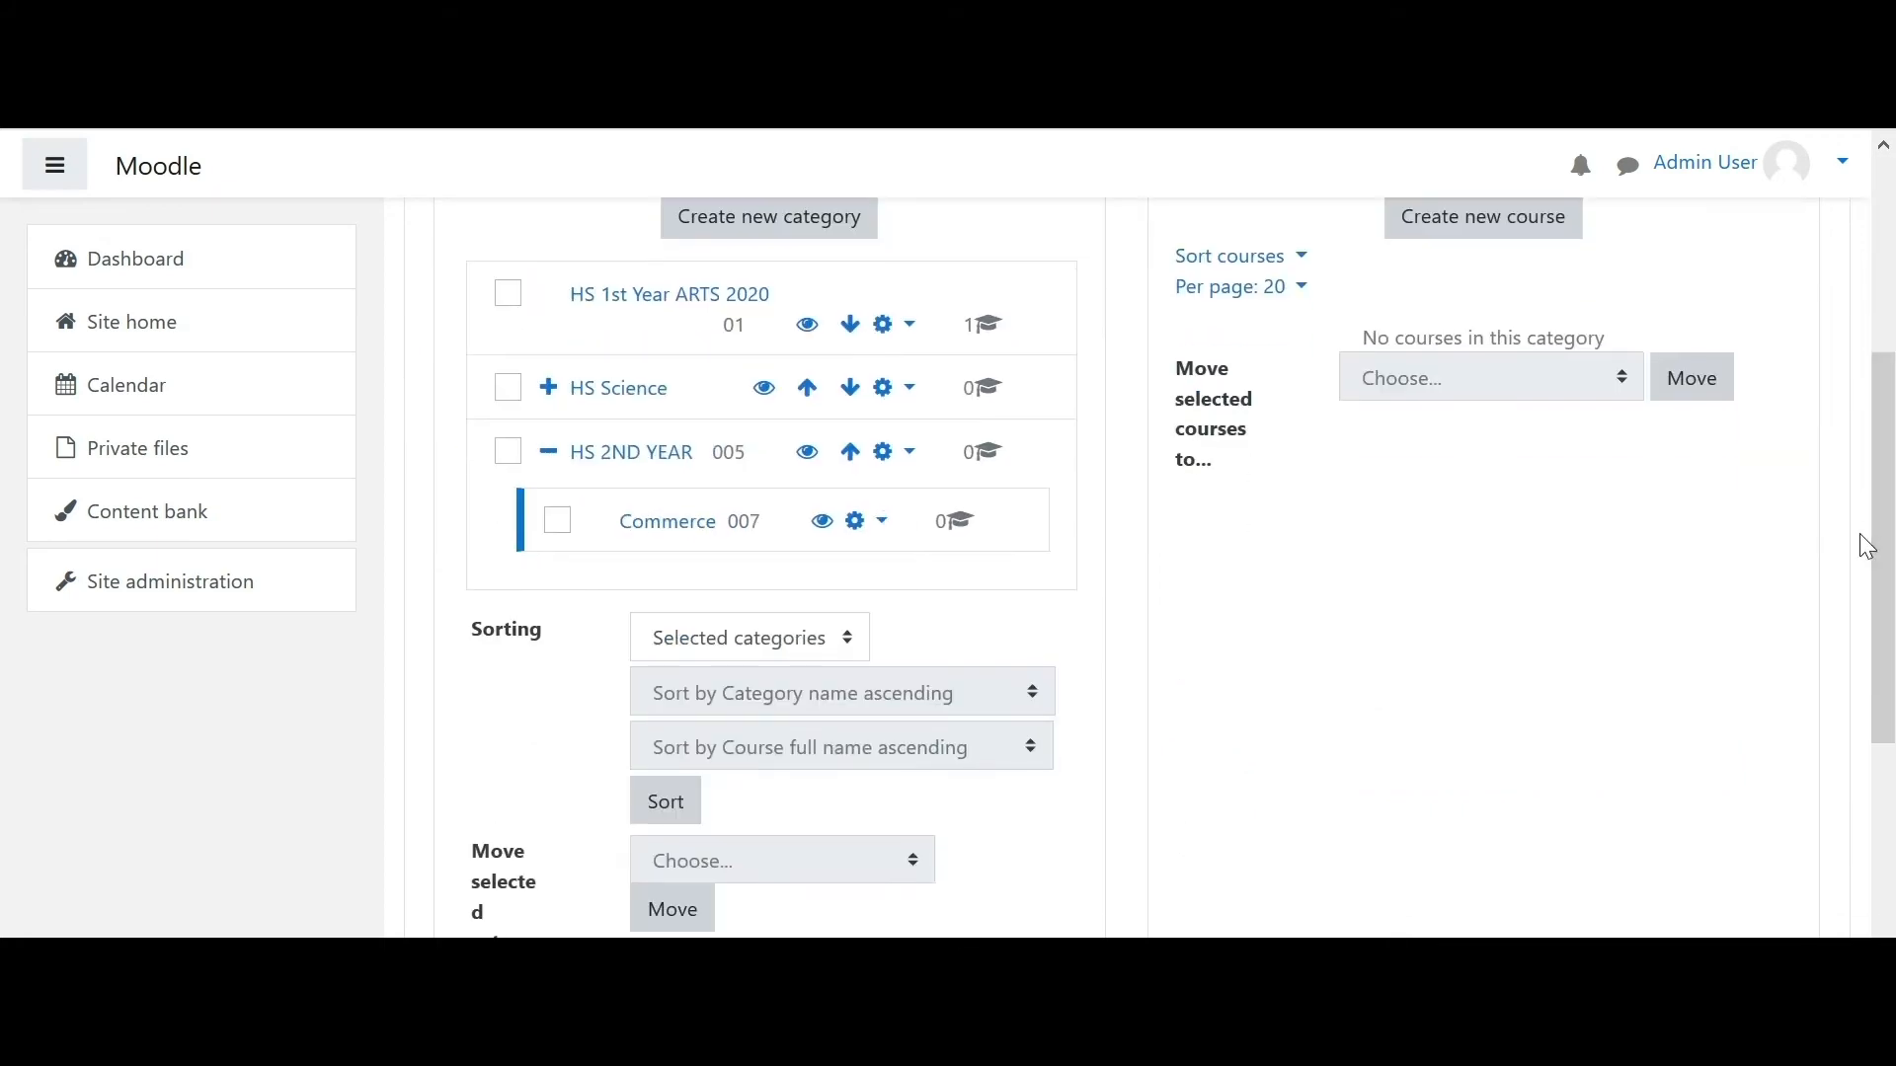
drag(1886, 627, 1882, 527)
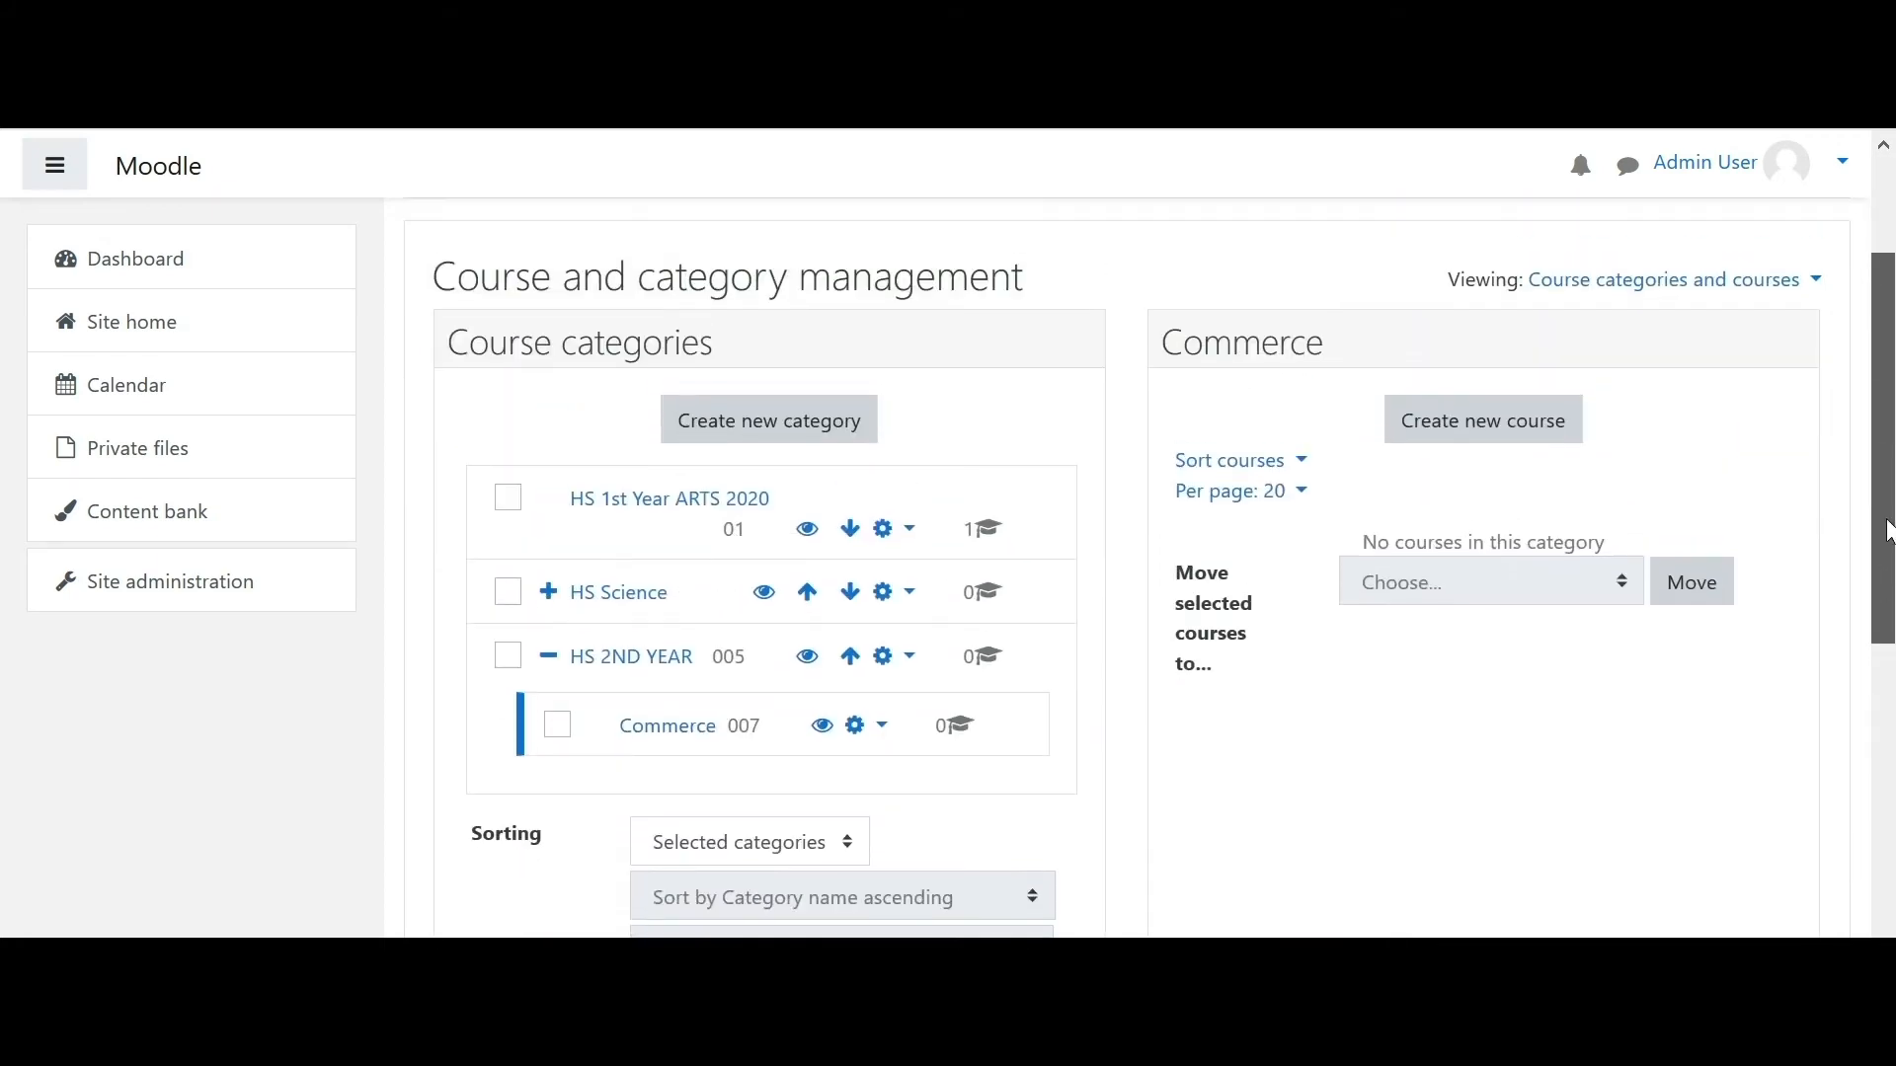
click(1489, 439)
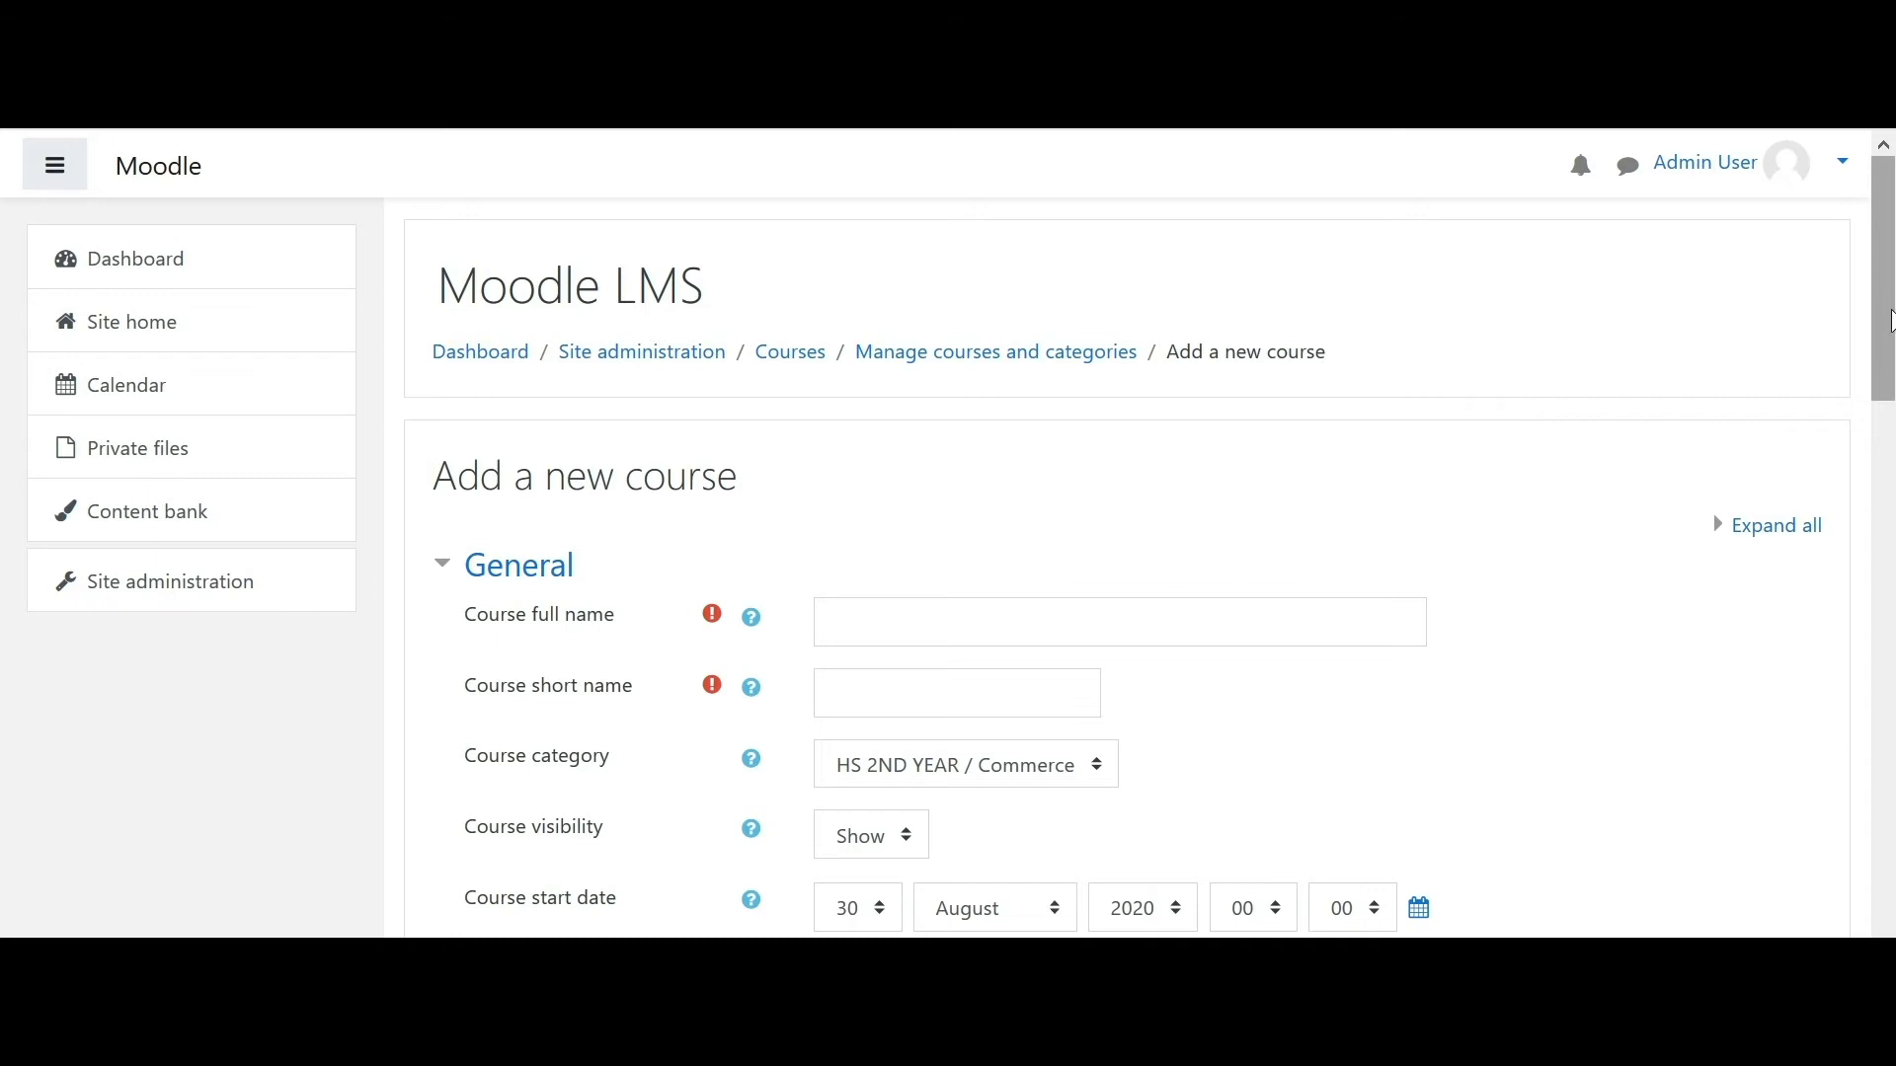
- Enter full name Accountancy and short name ACC, keeping category HS 2ND YEAR / Commerce
scroll(1886, 361, down, 2)
click(1023, 484)
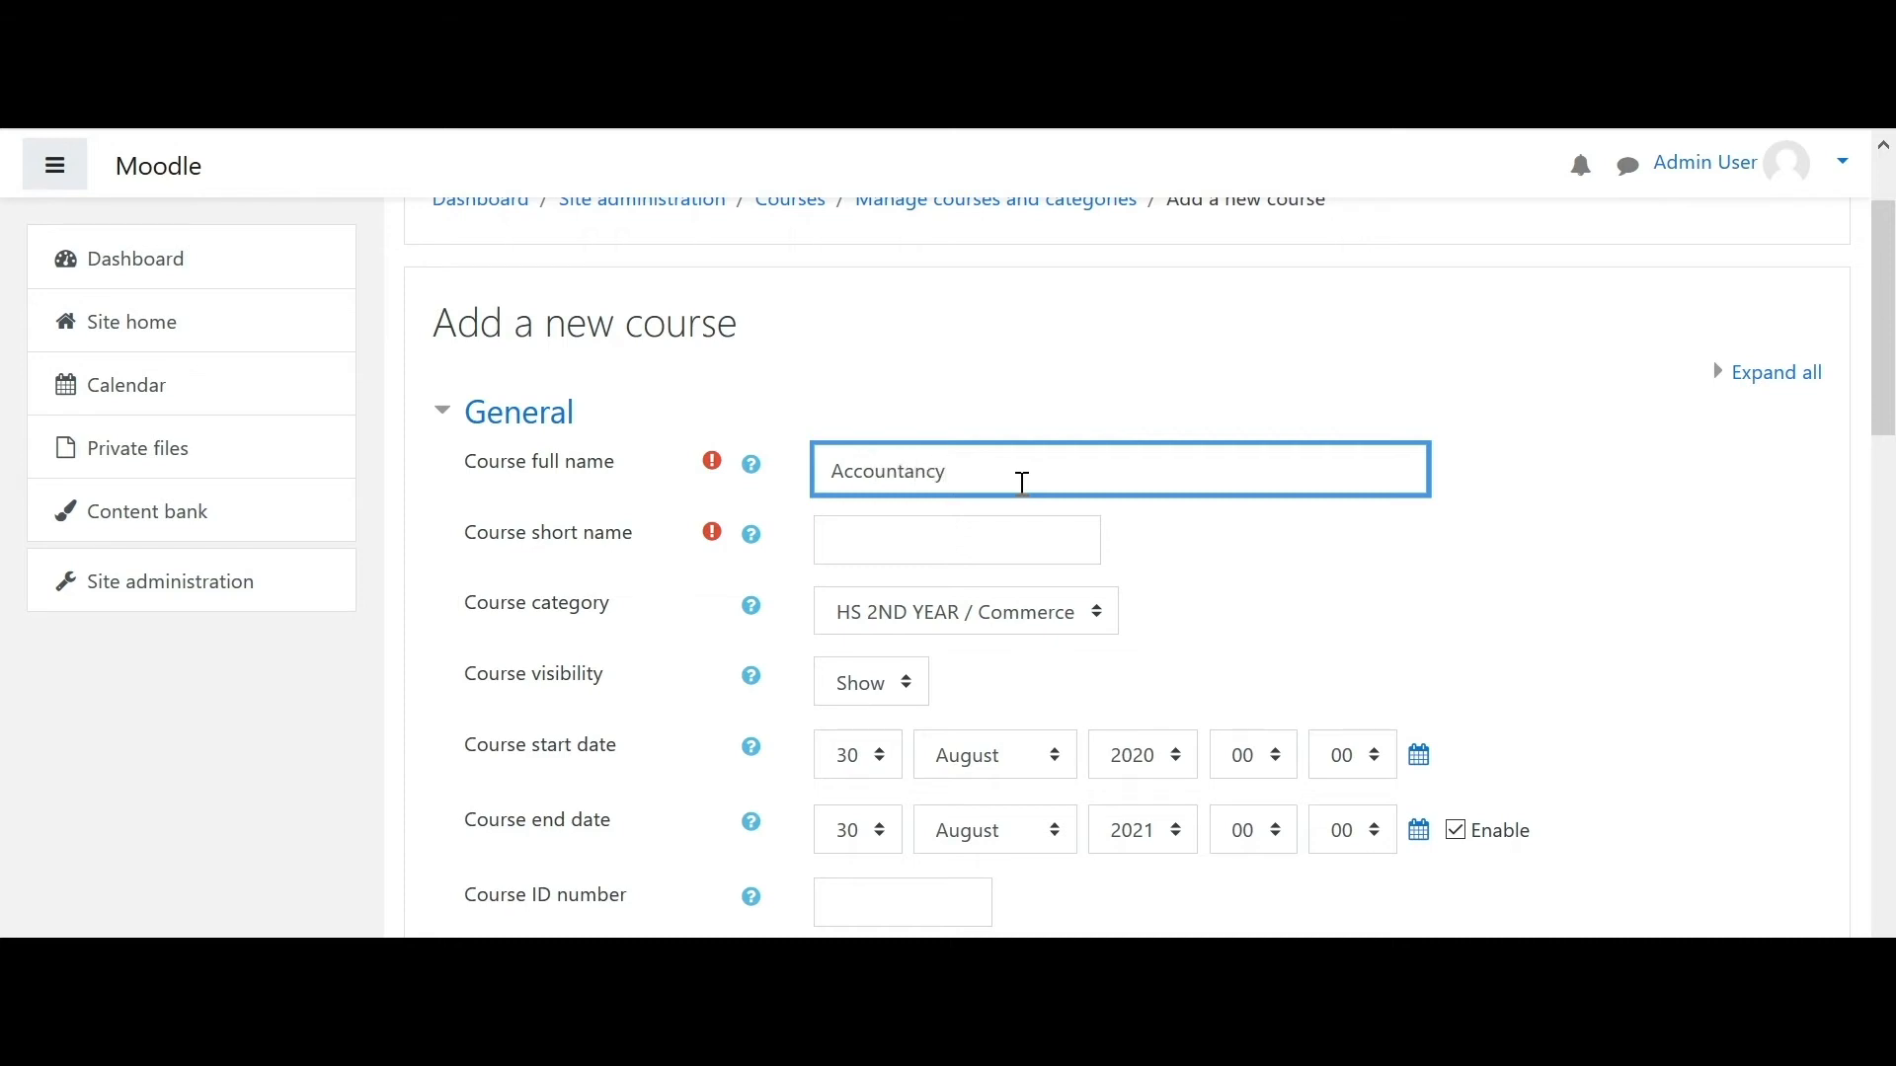
click(961, 528)
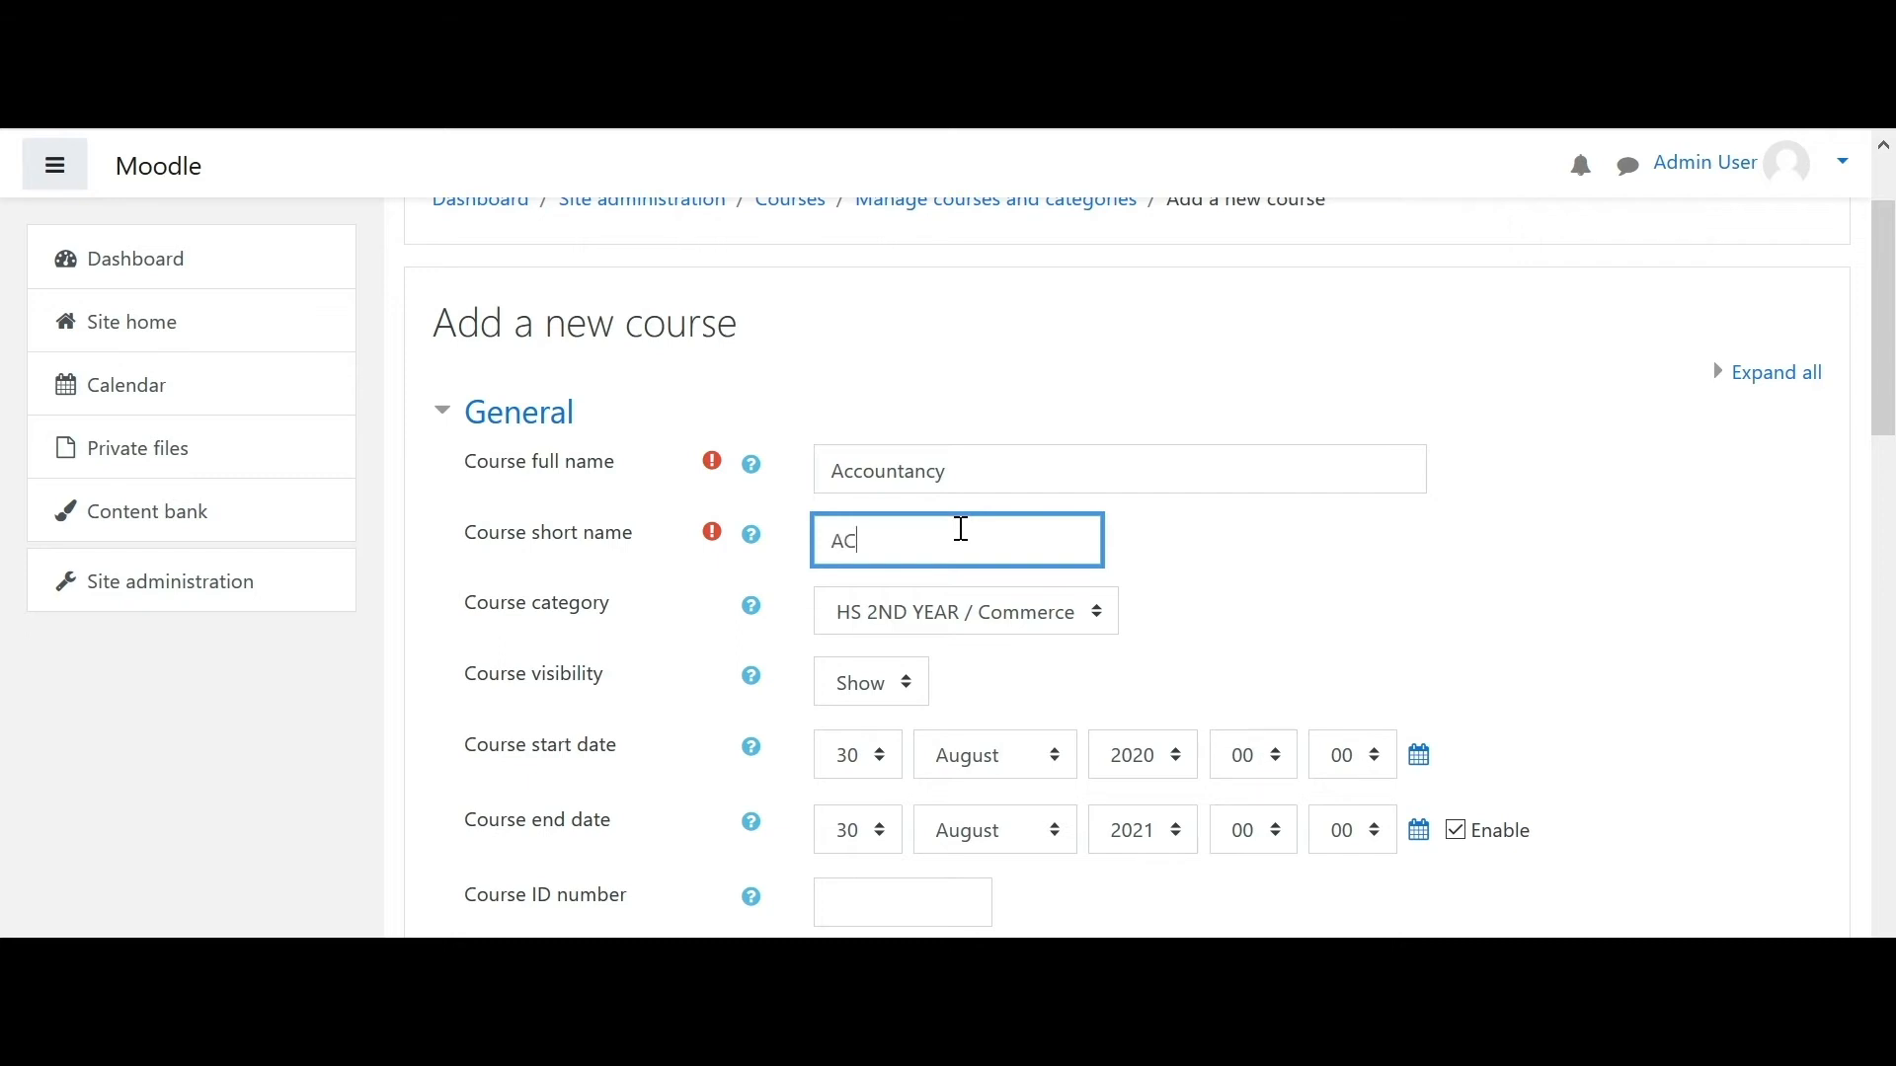
text(ACC)
drag(1884, 316, 1884, 399)
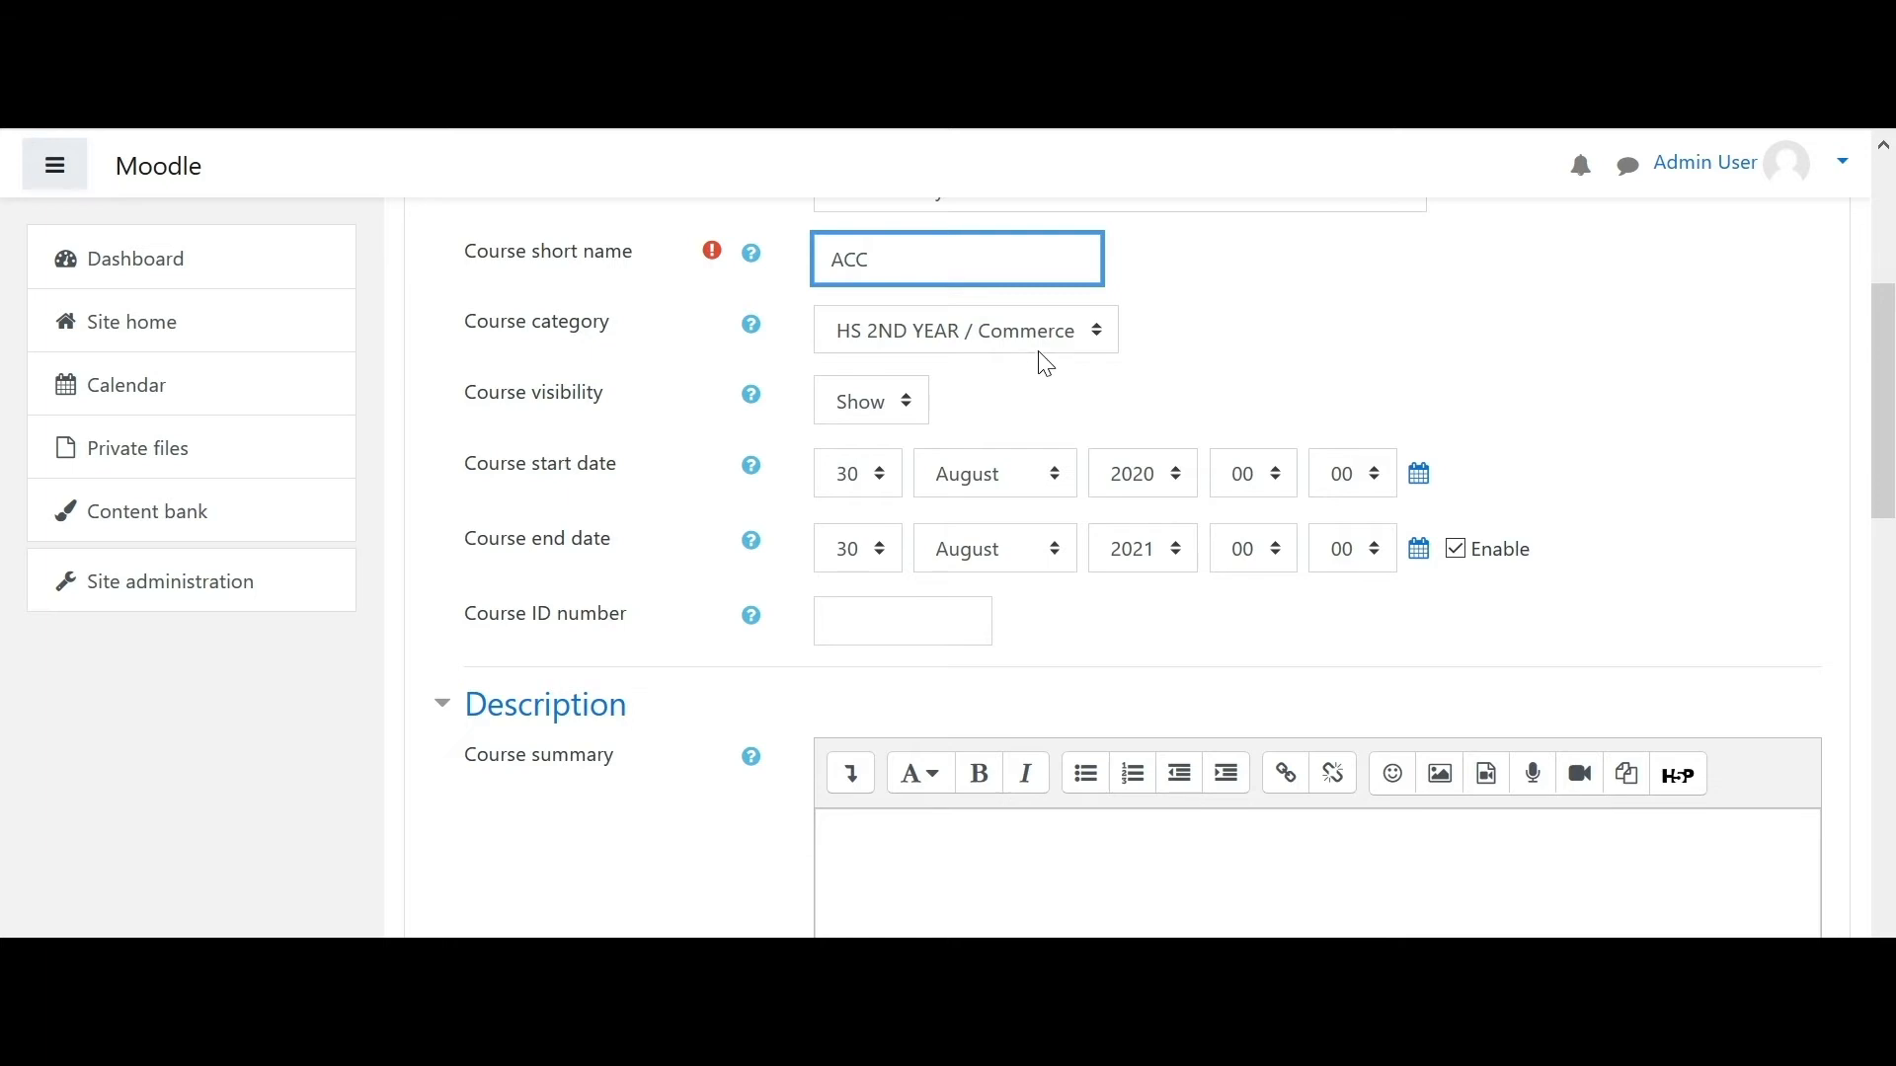
click(996, 346)
click(968, 537)
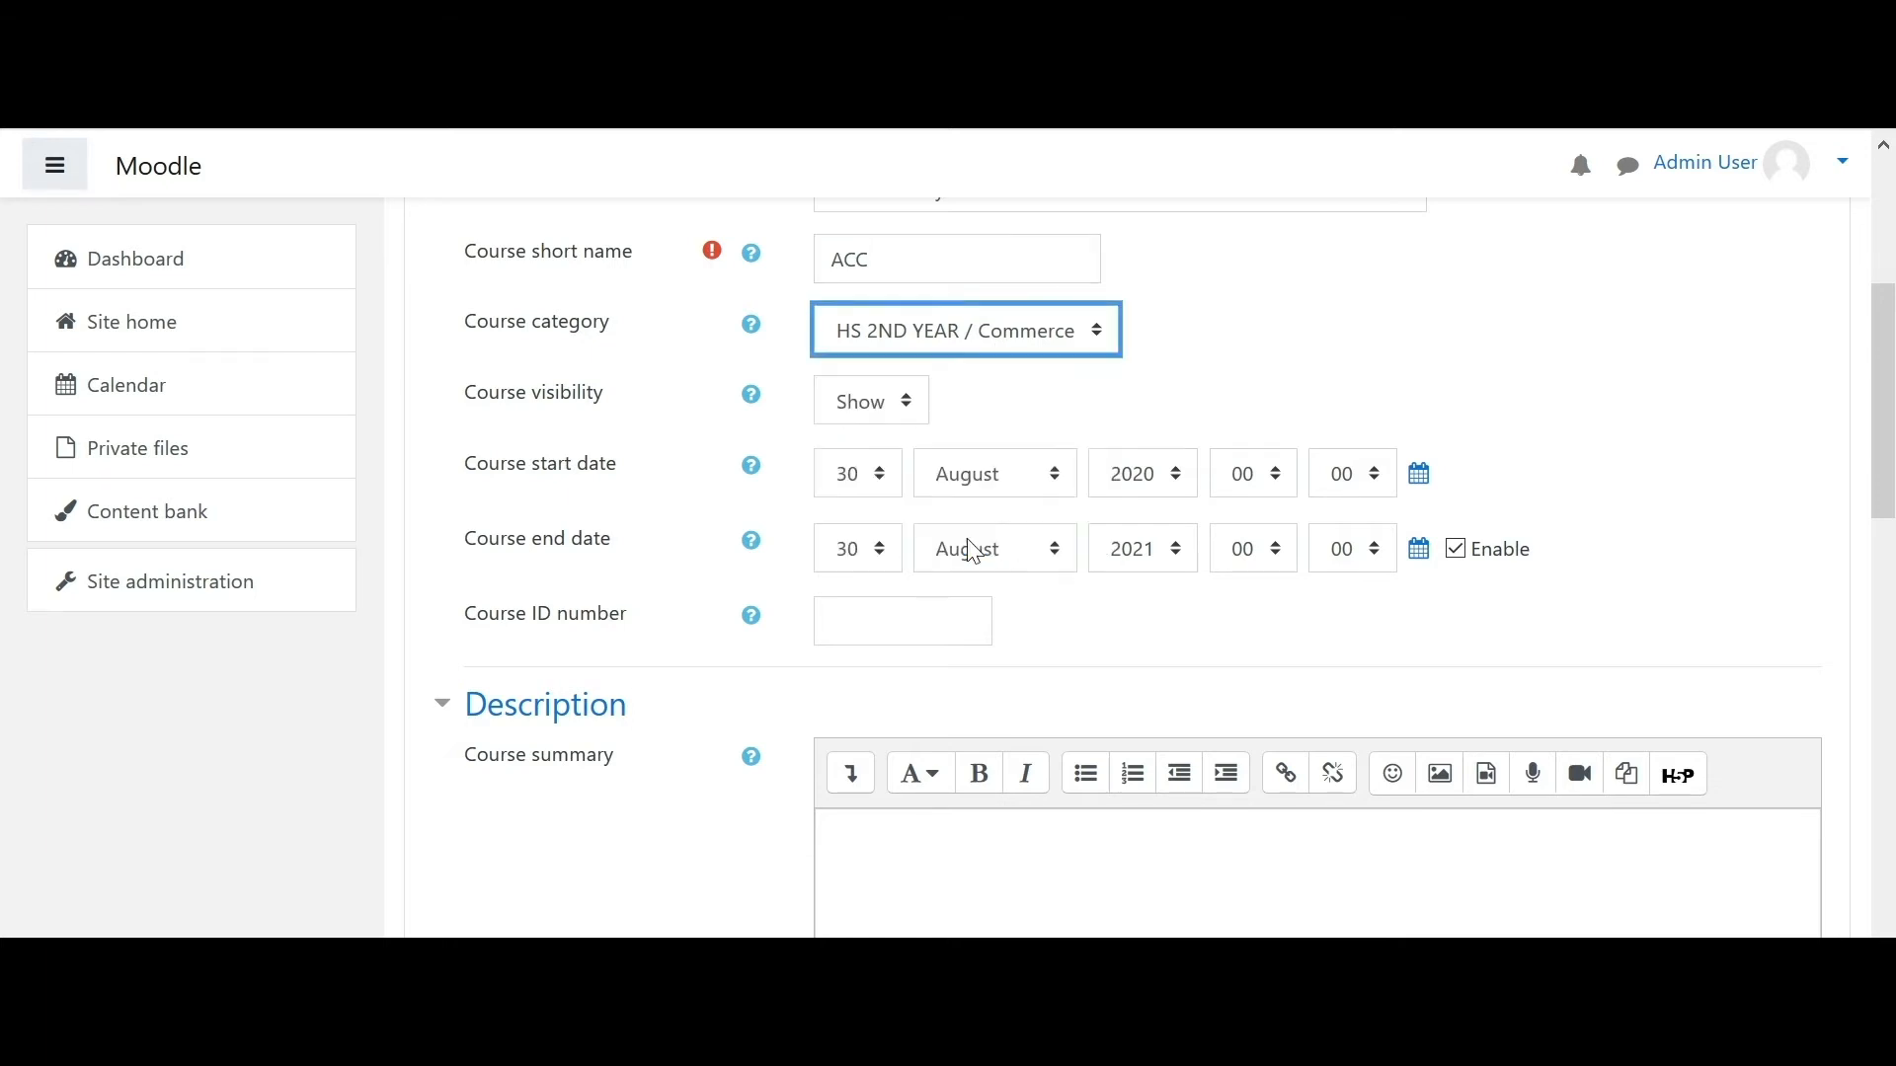
click(1330, 344)
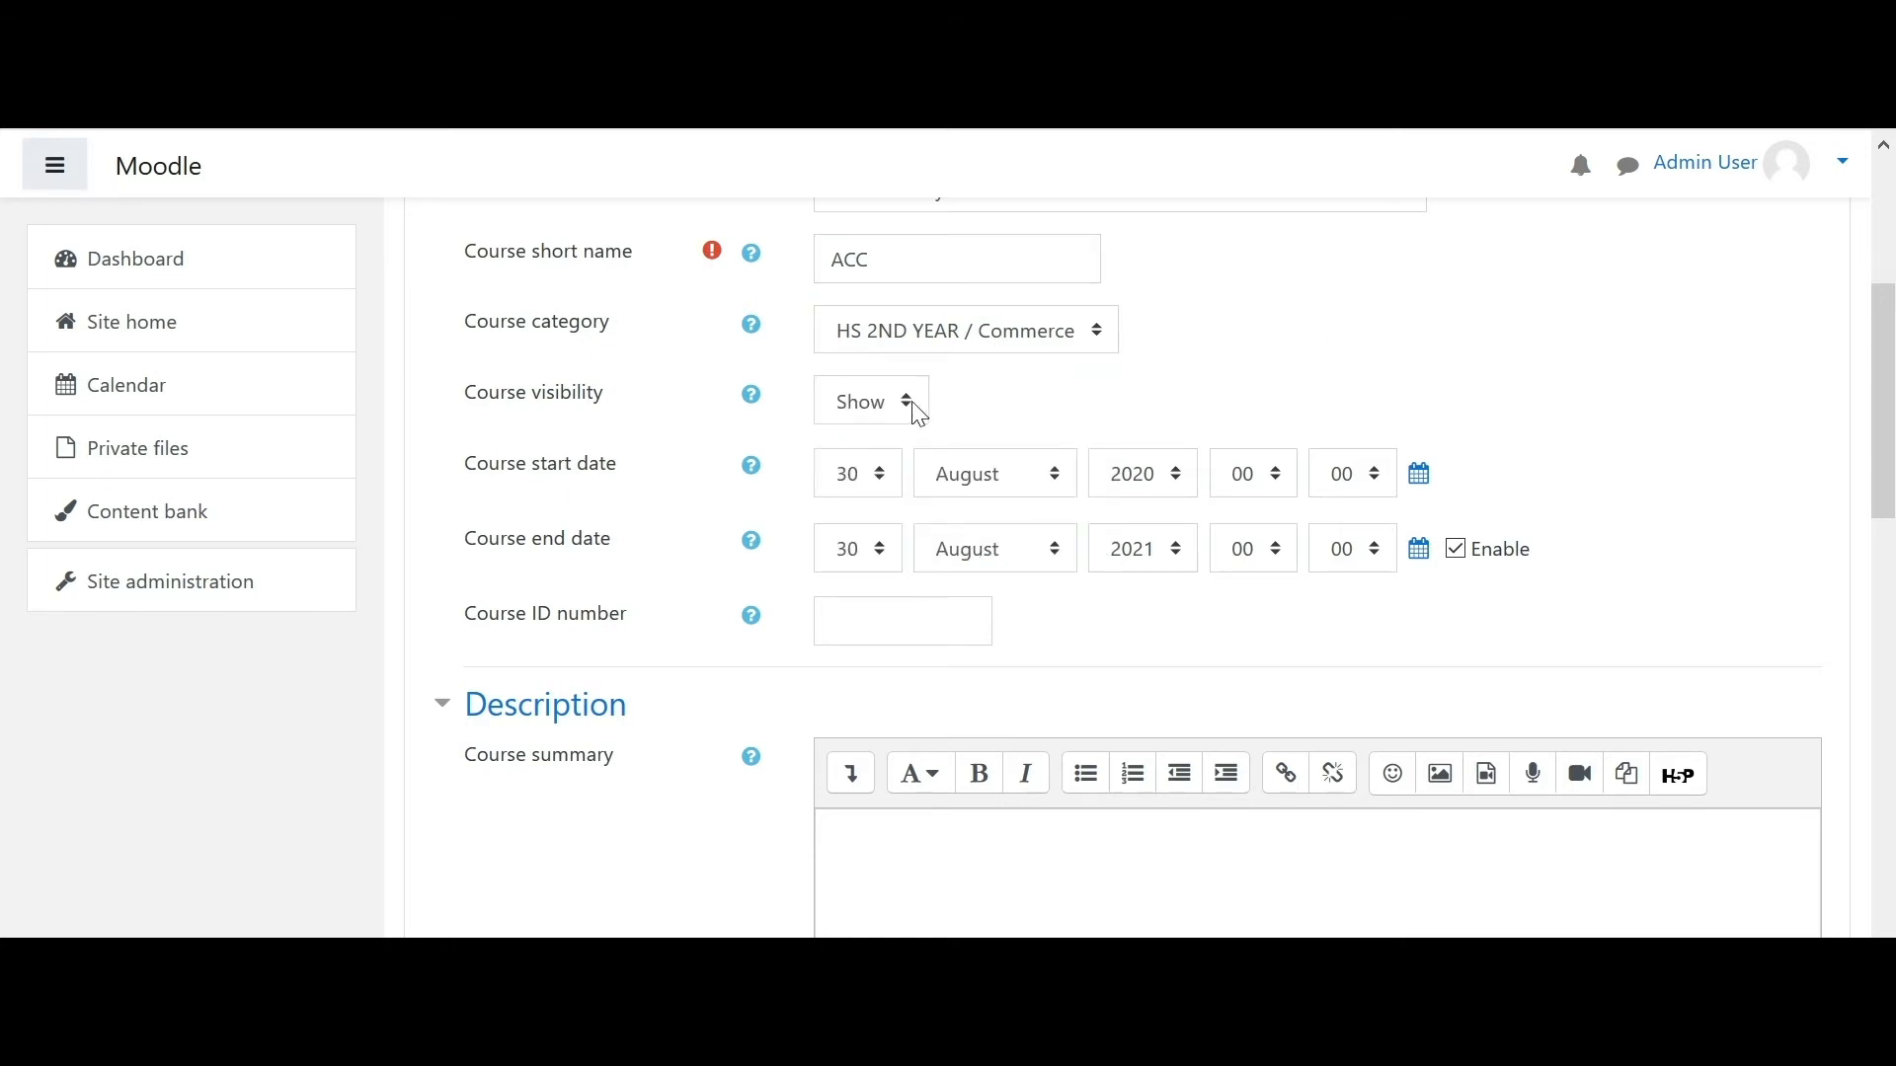
- Keep start day 30 and disable the course end date
click(872, 491)
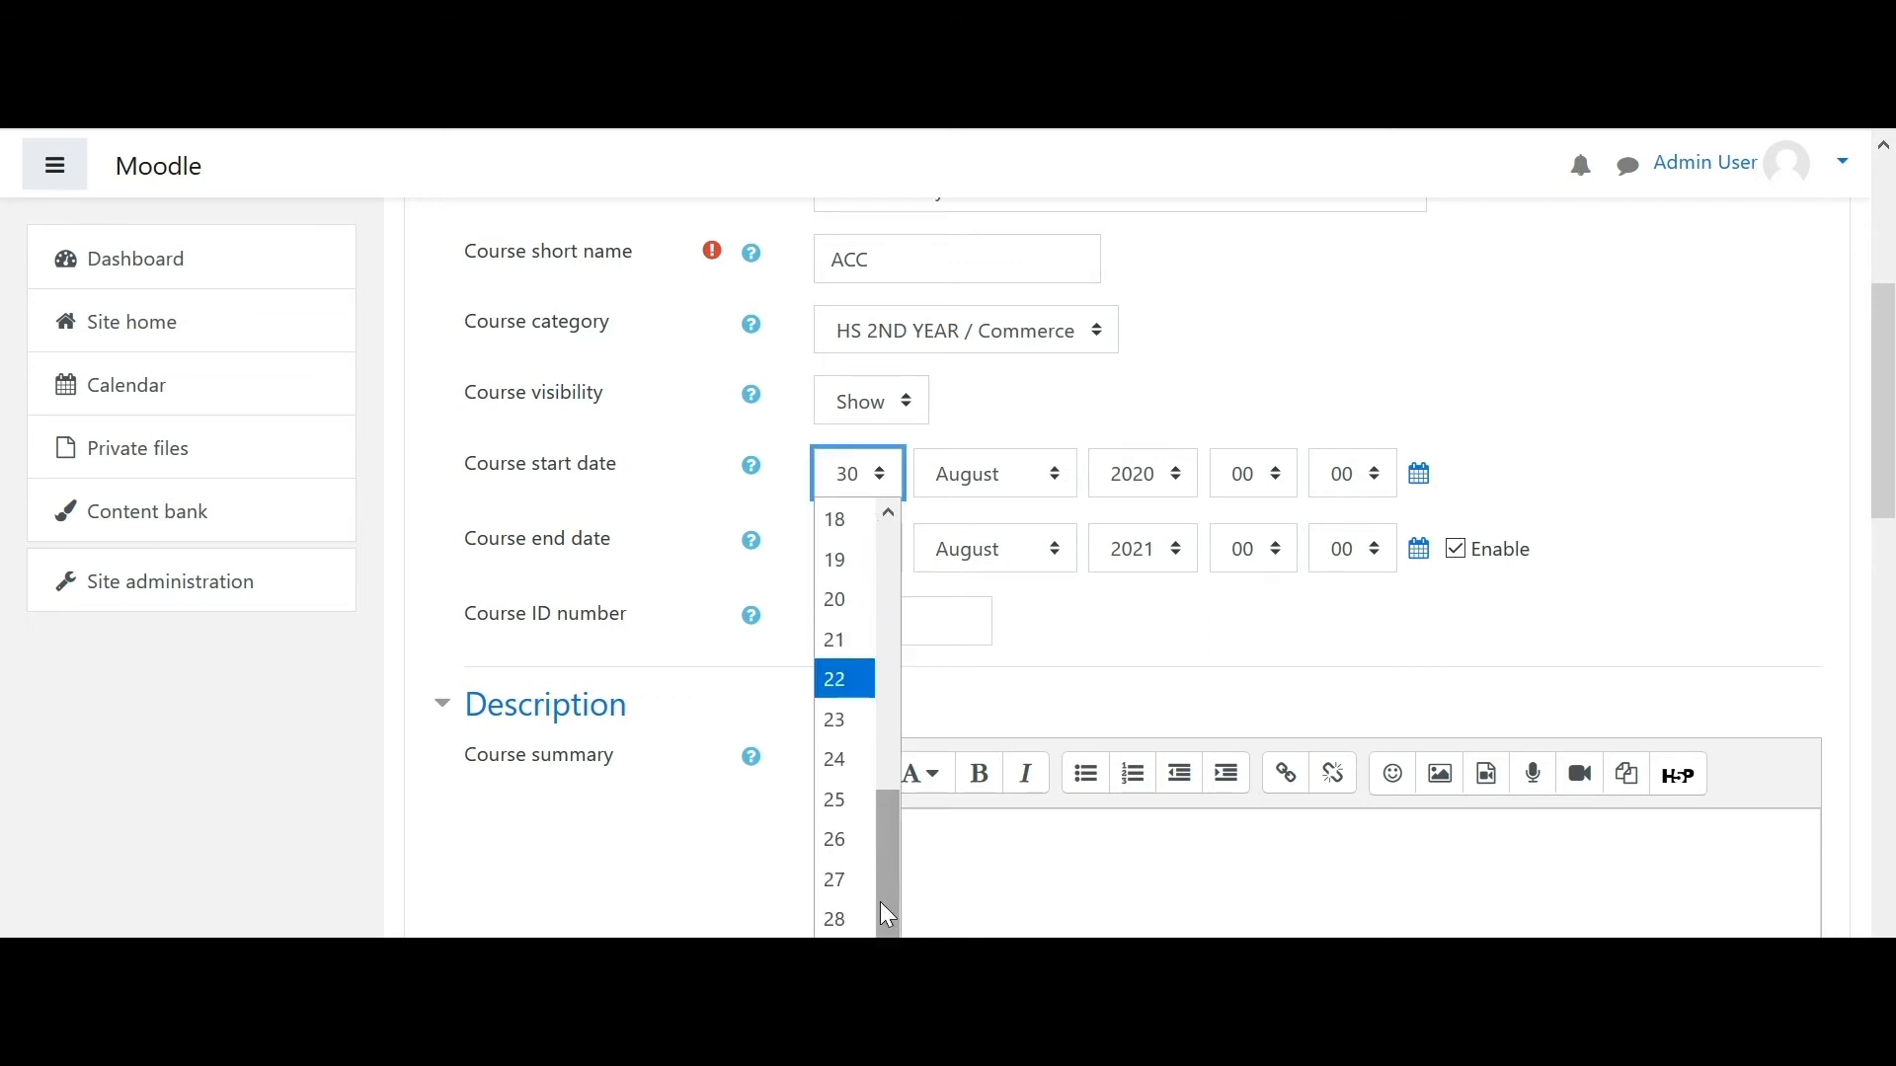
click(851, 980)
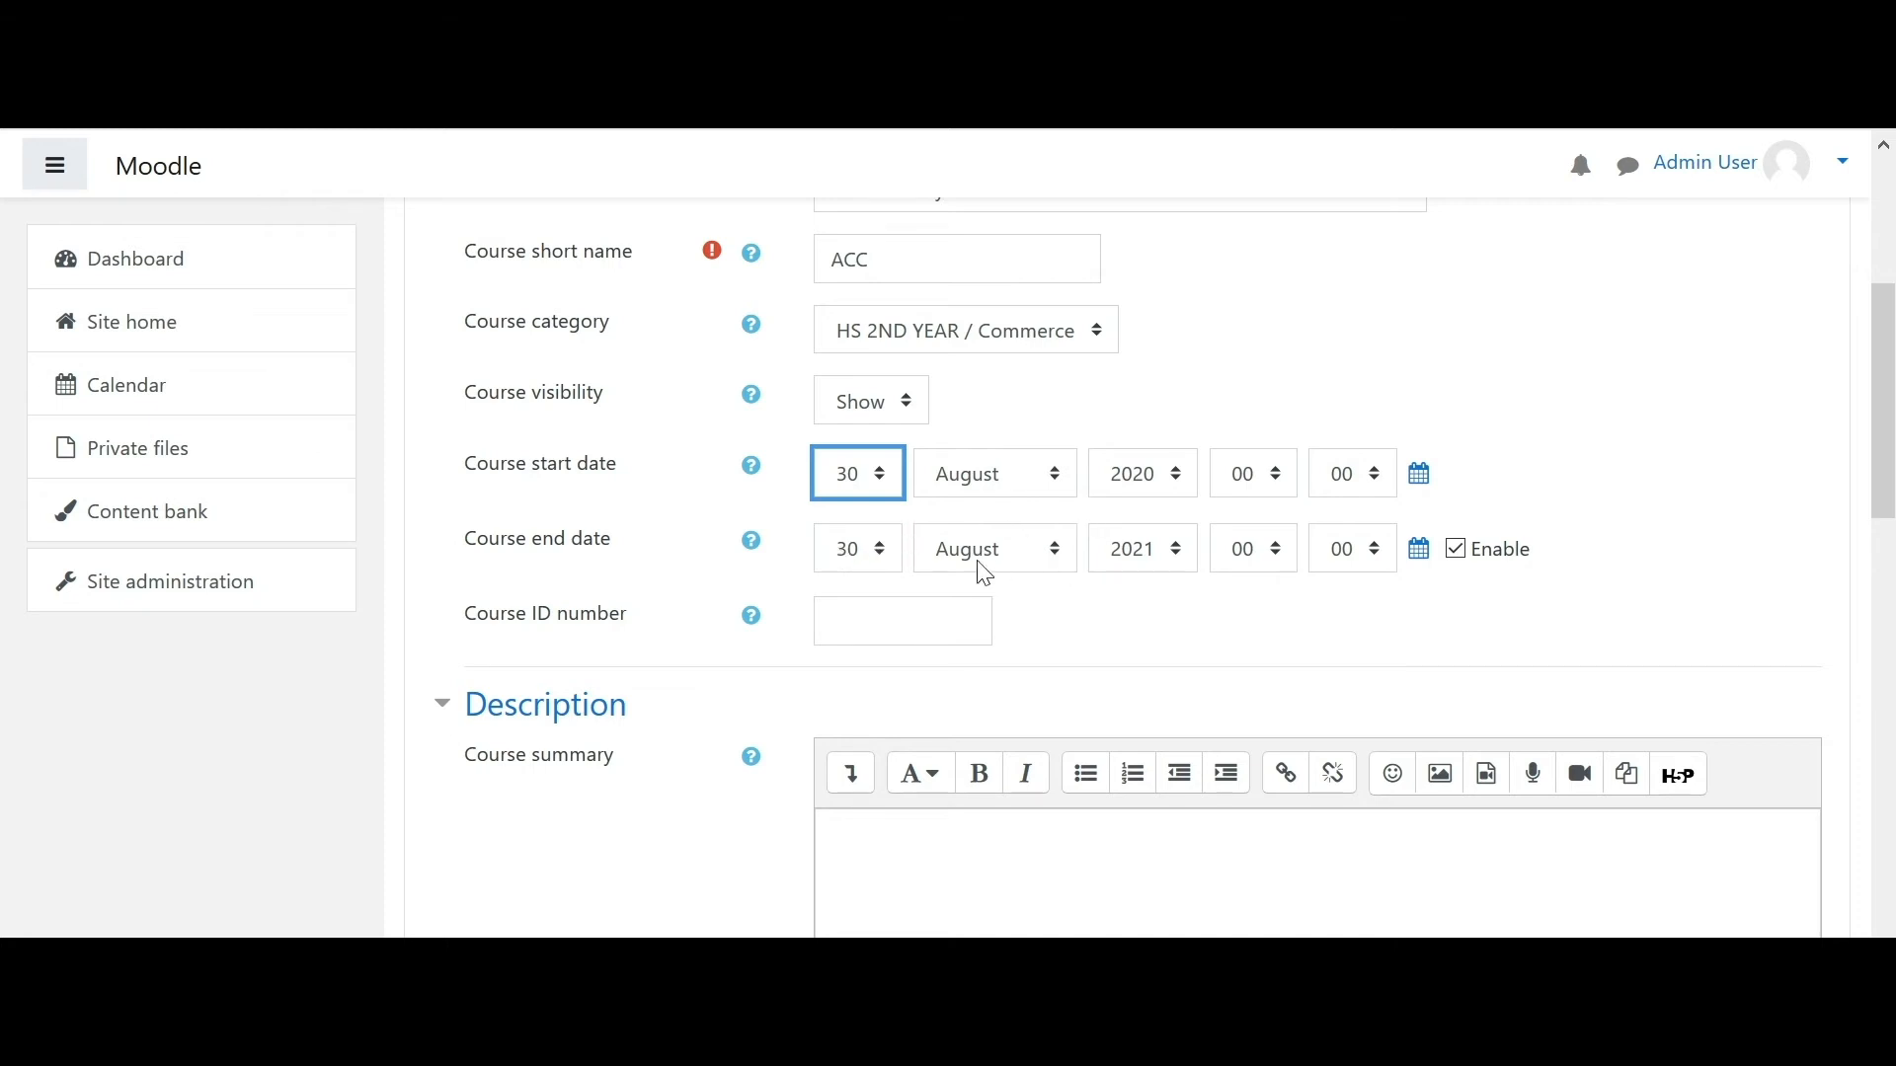
click(893, 549)
drag(888, 920, 888, 946)
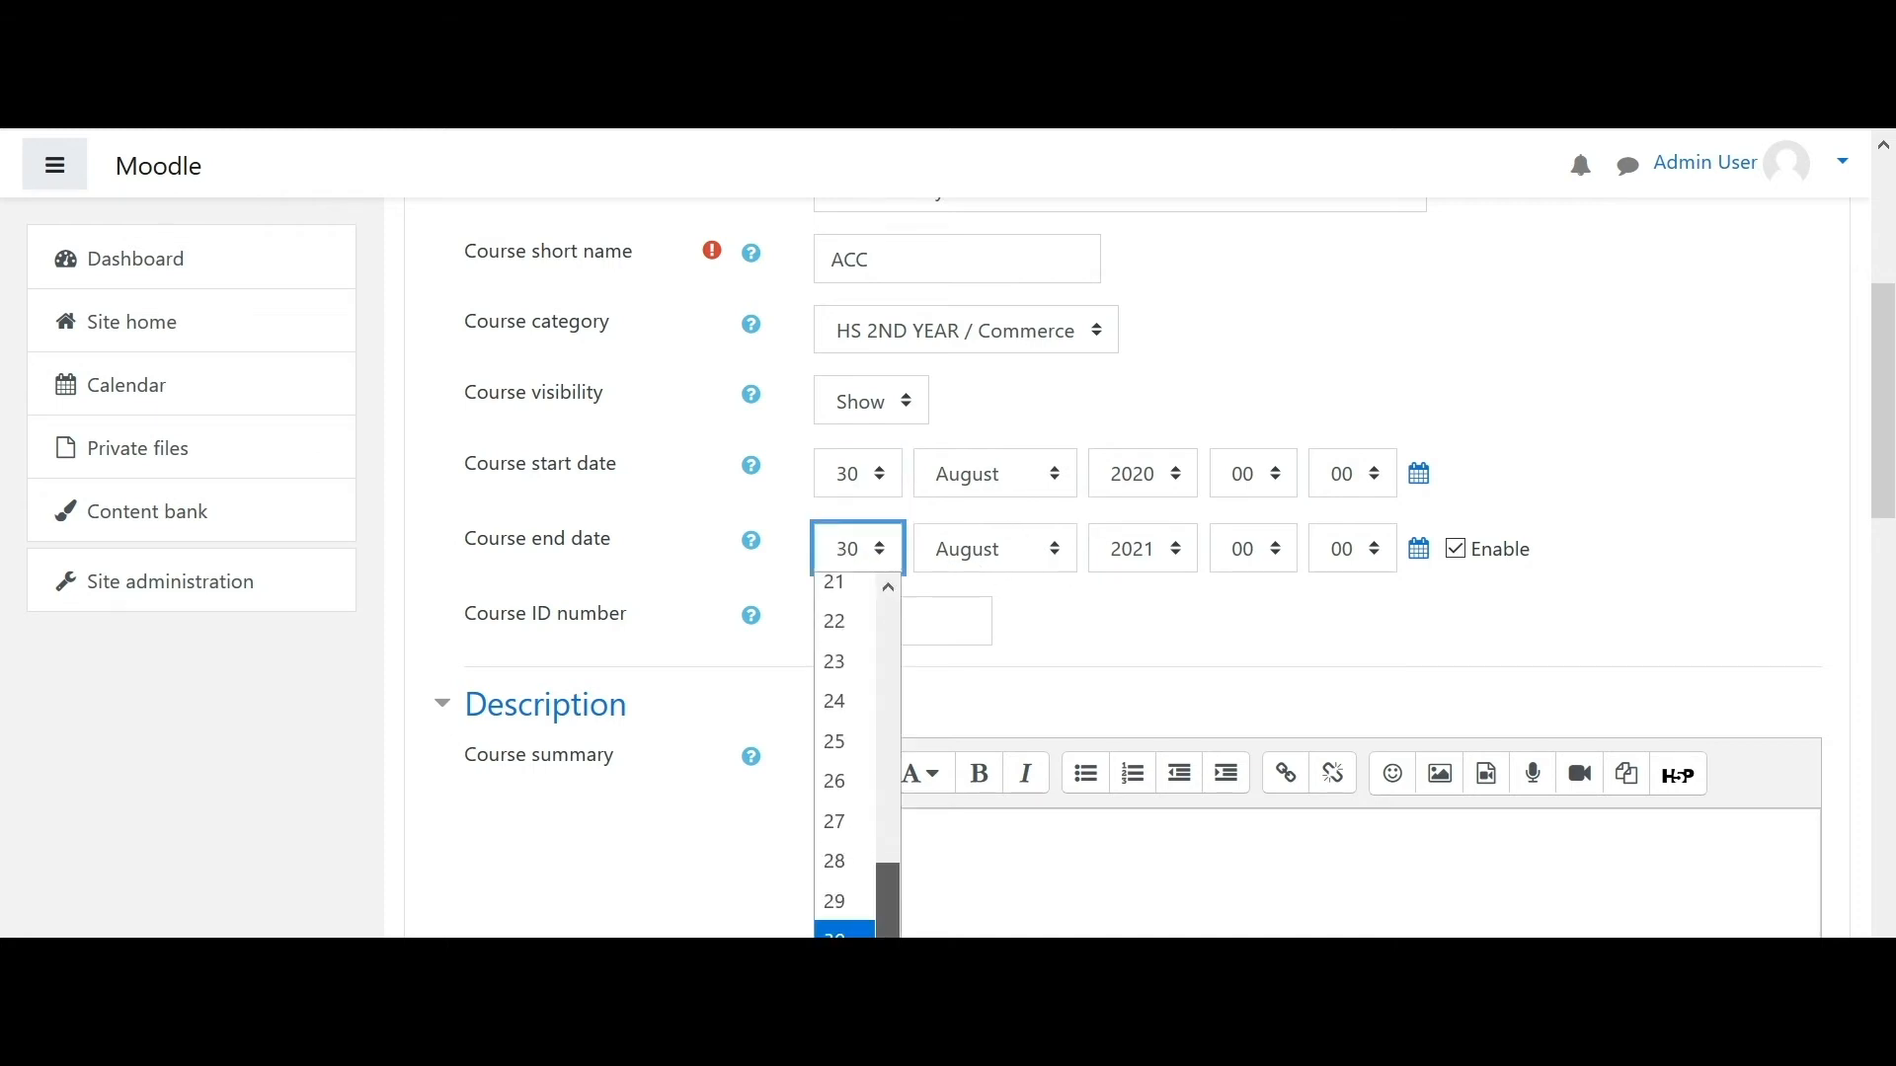
click(847, 980)
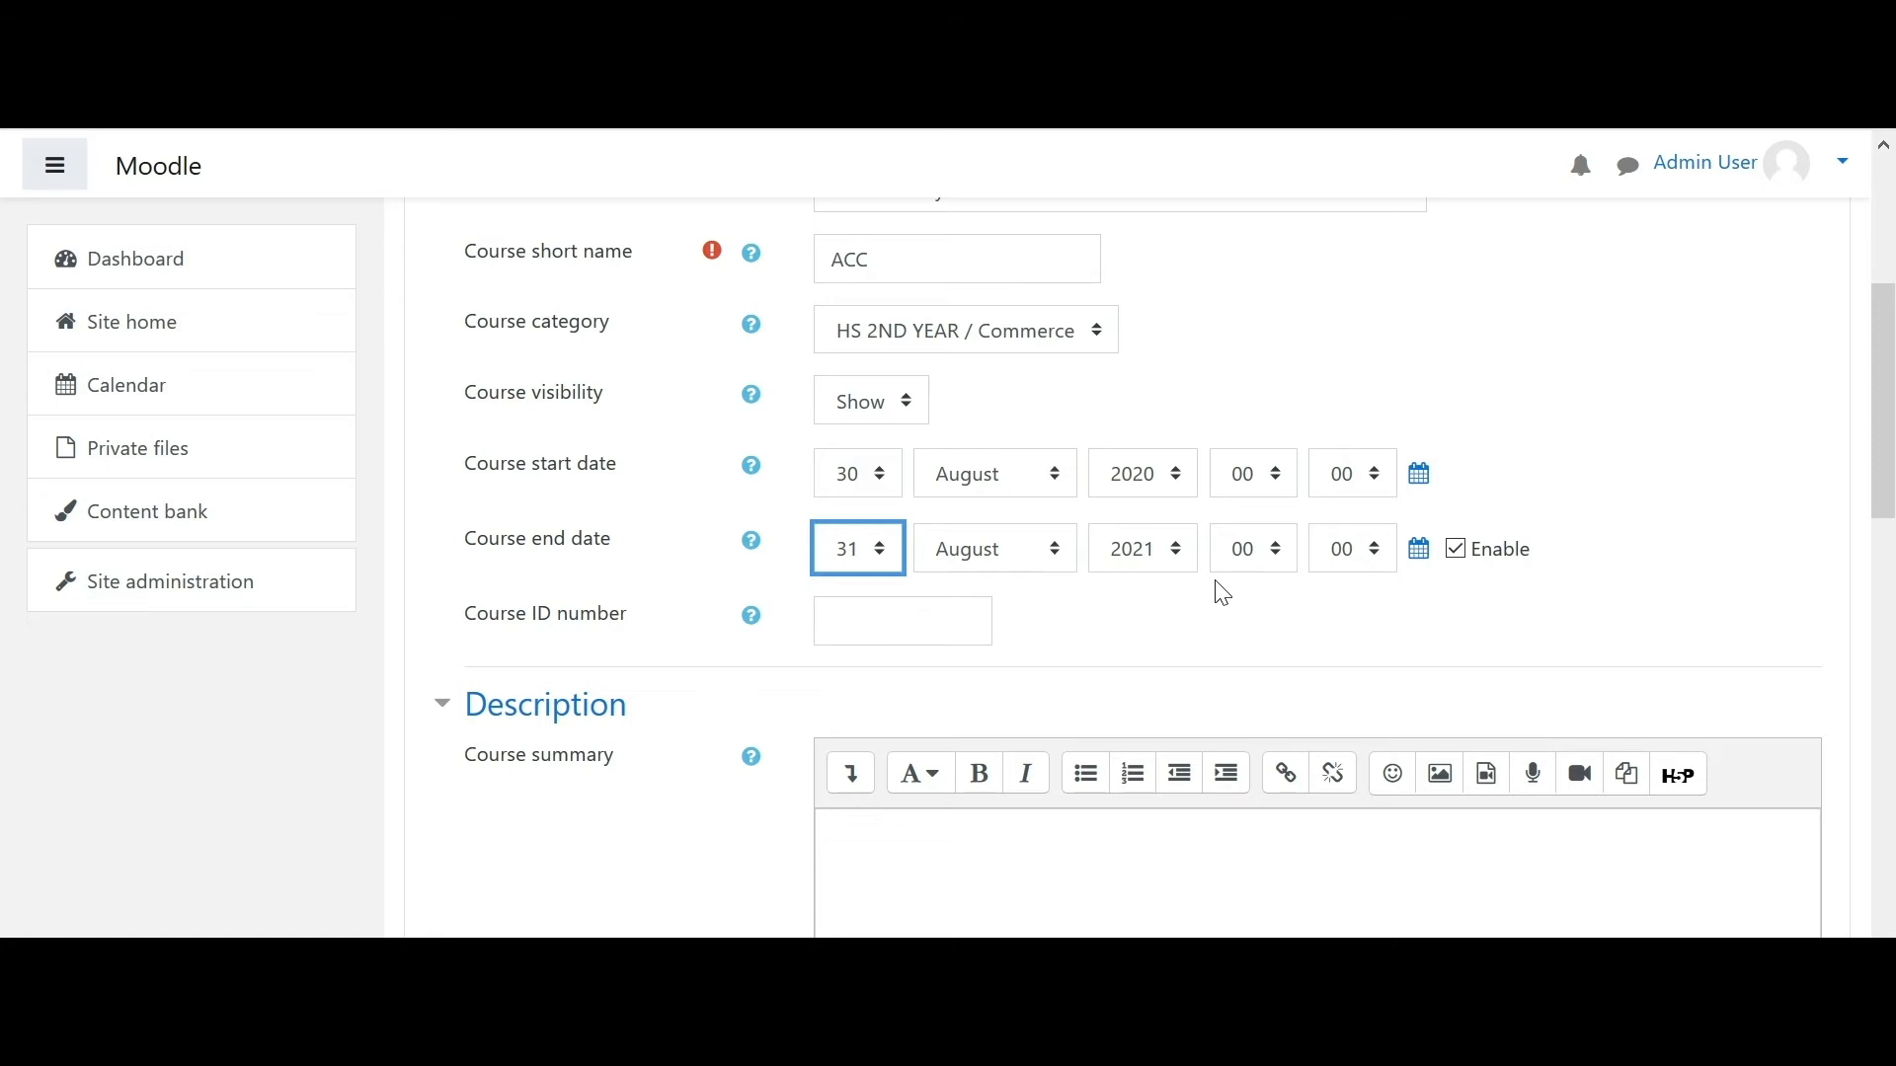
click(1259, 620)
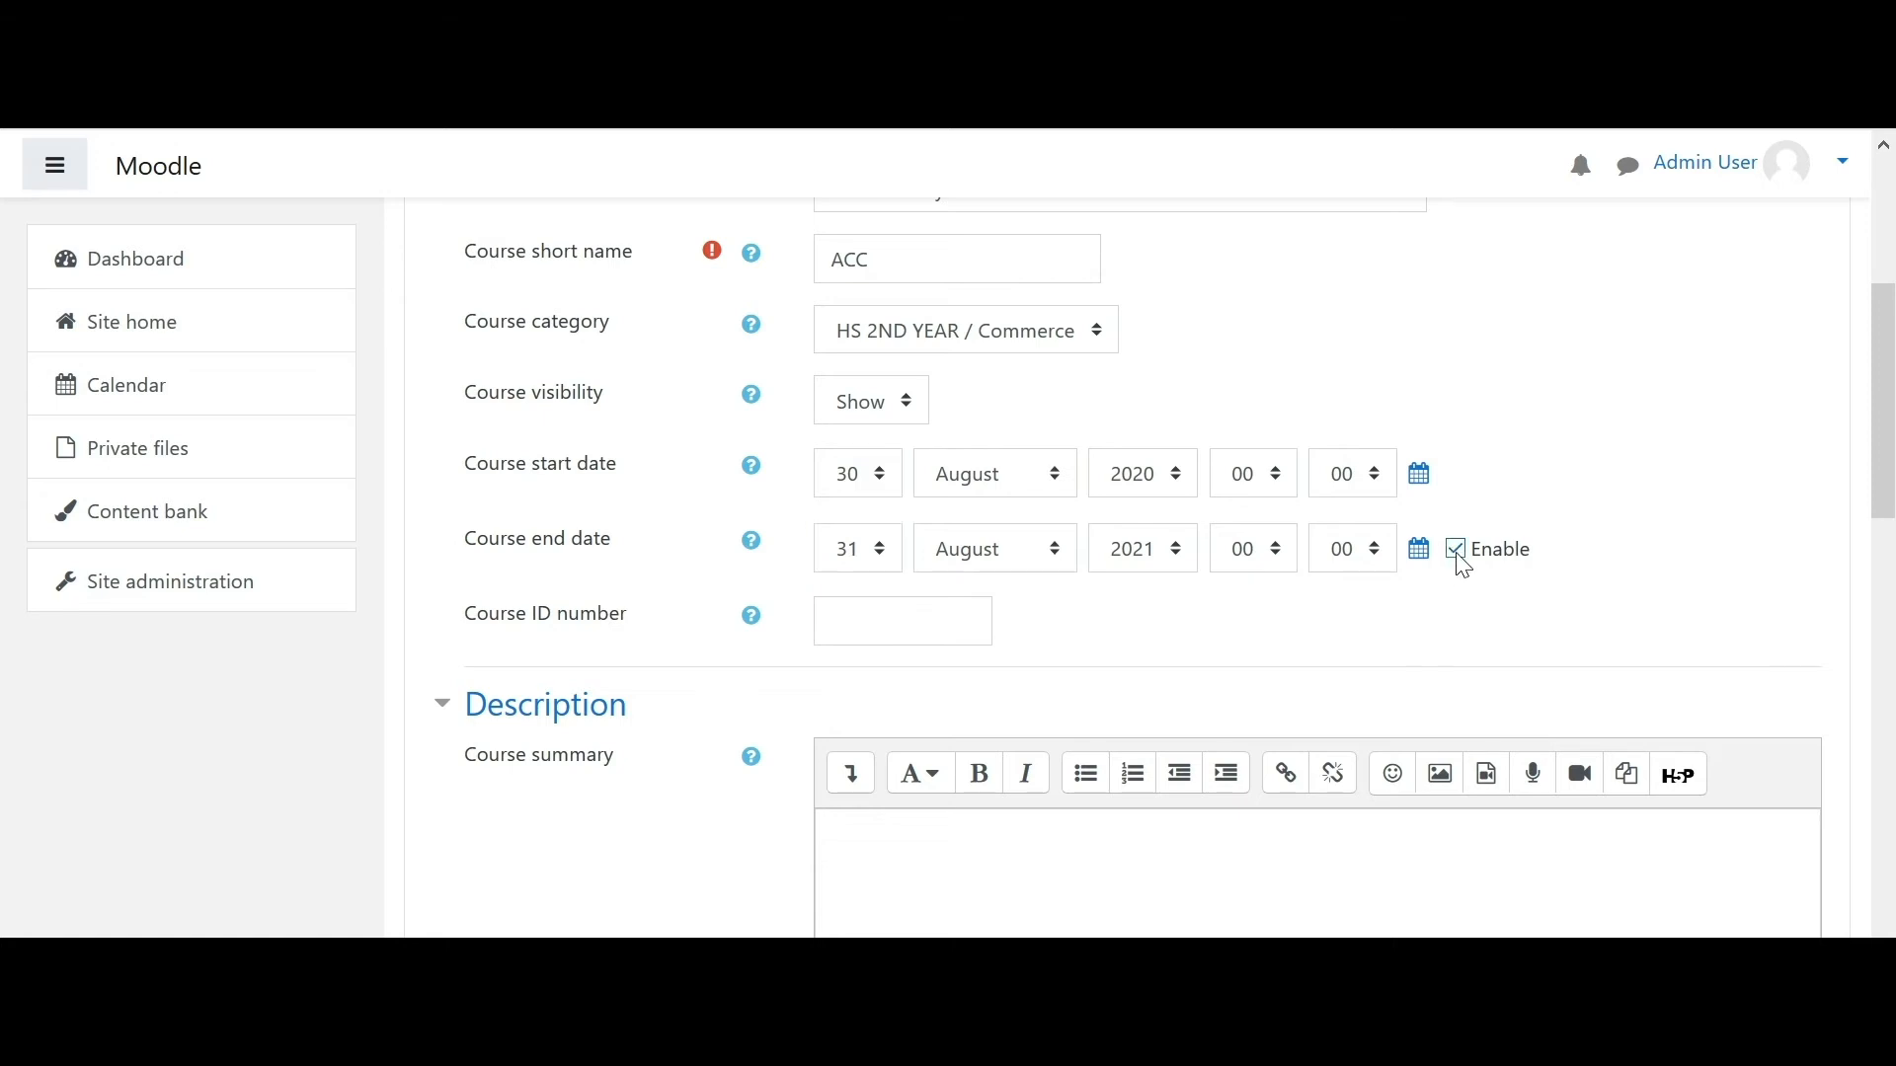
click(1039, 560)
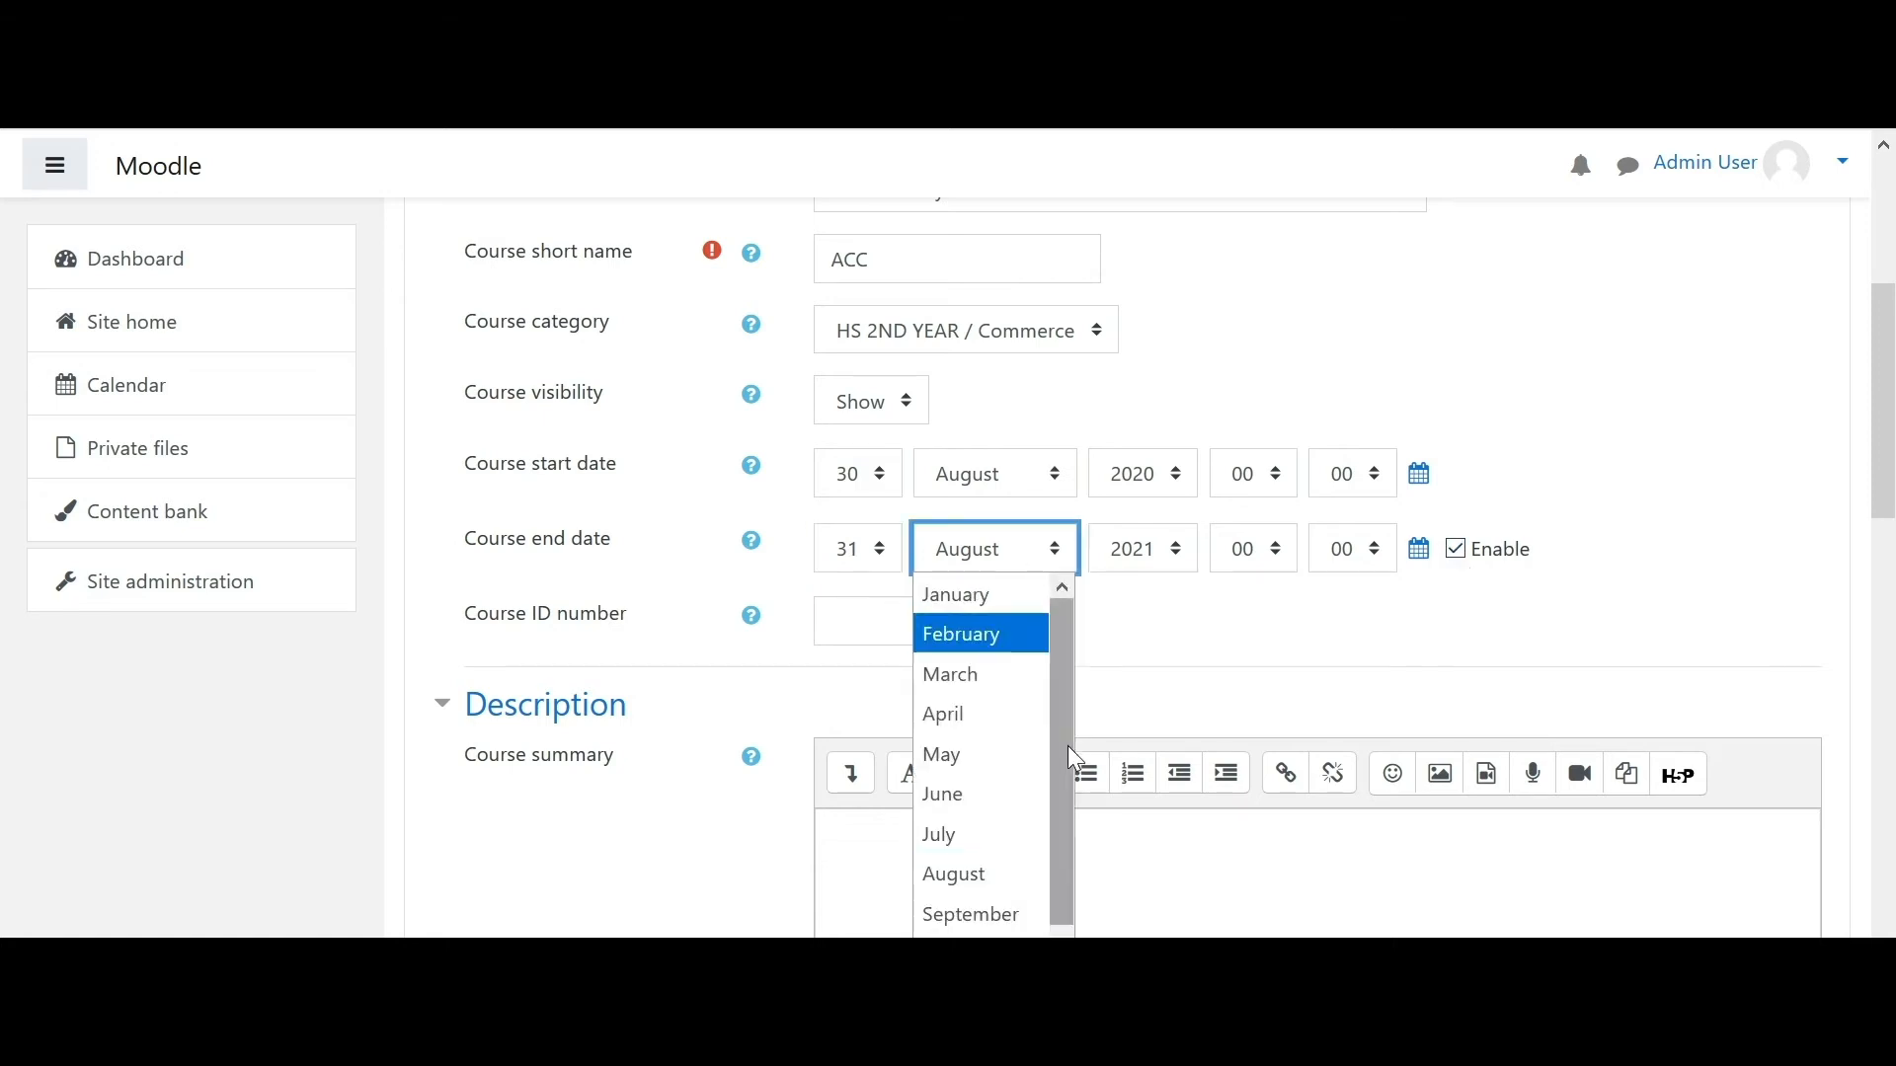
click(983, 909)
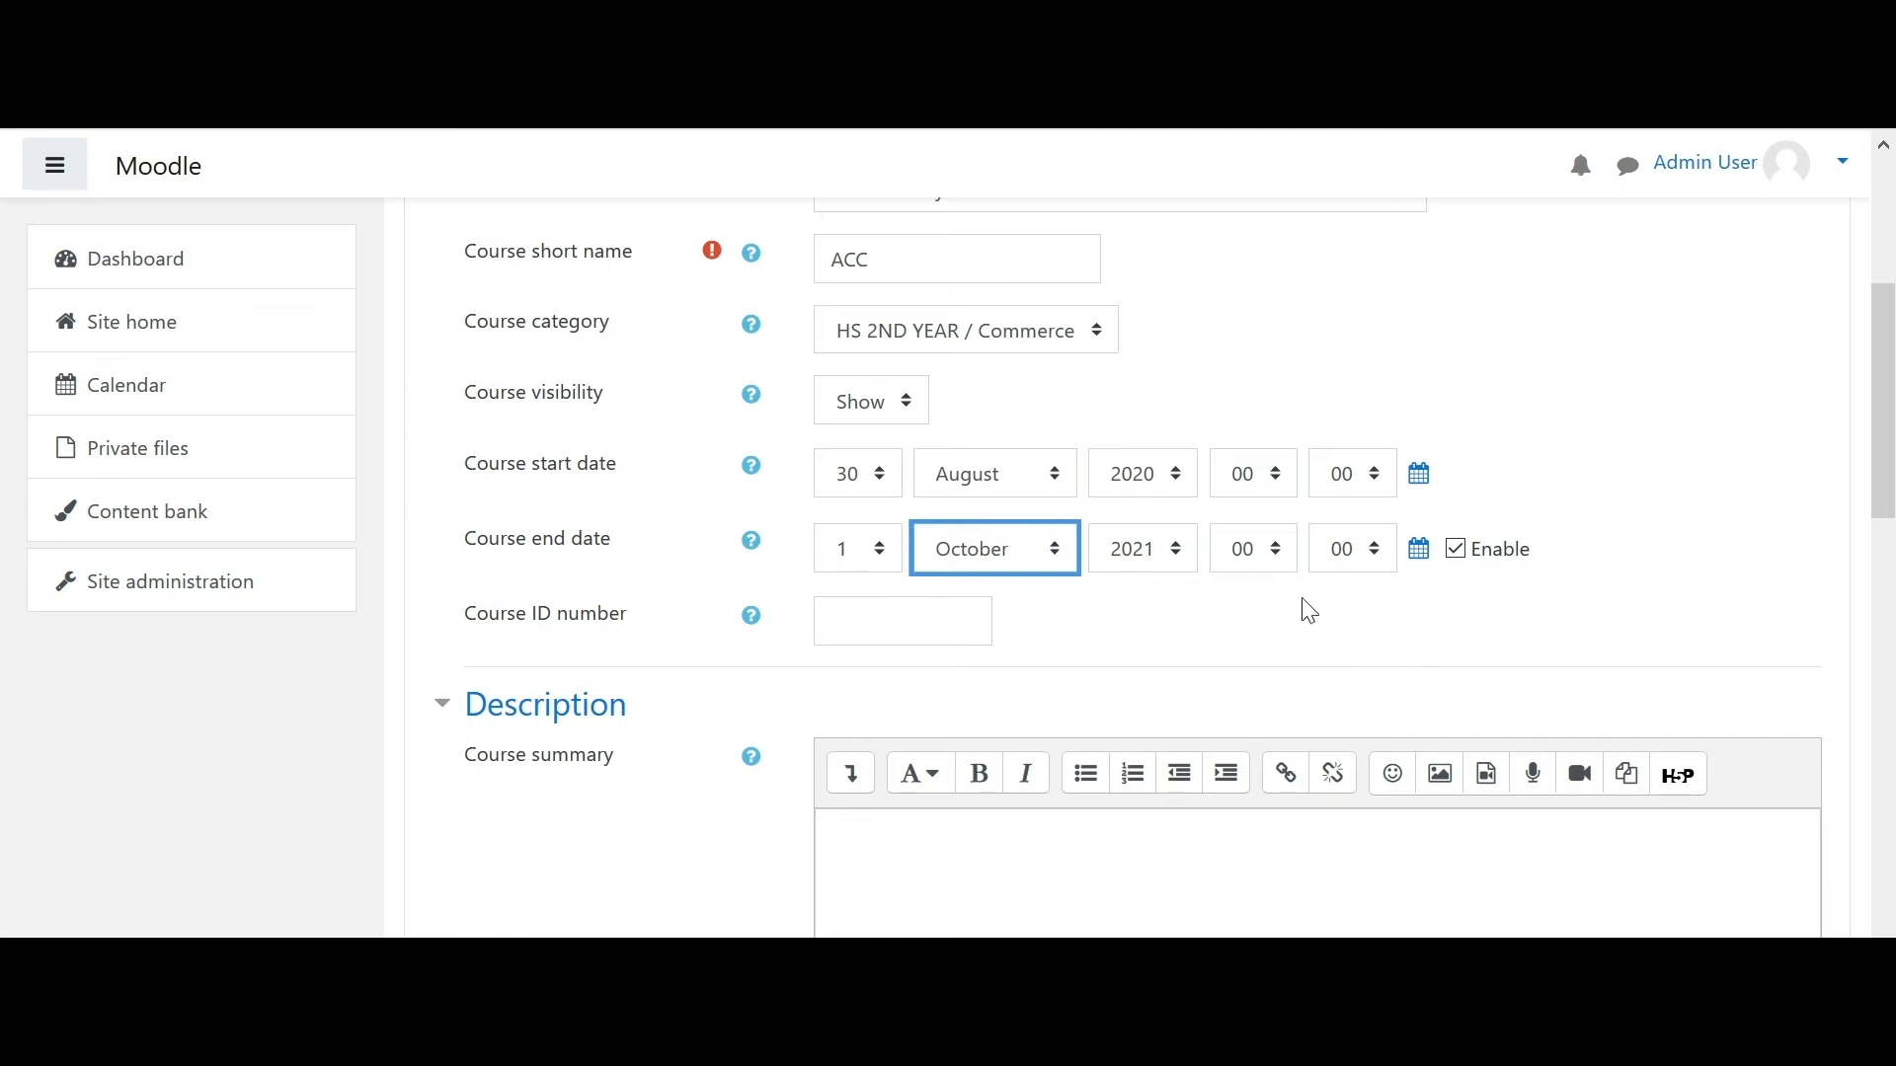
click(867, 559)
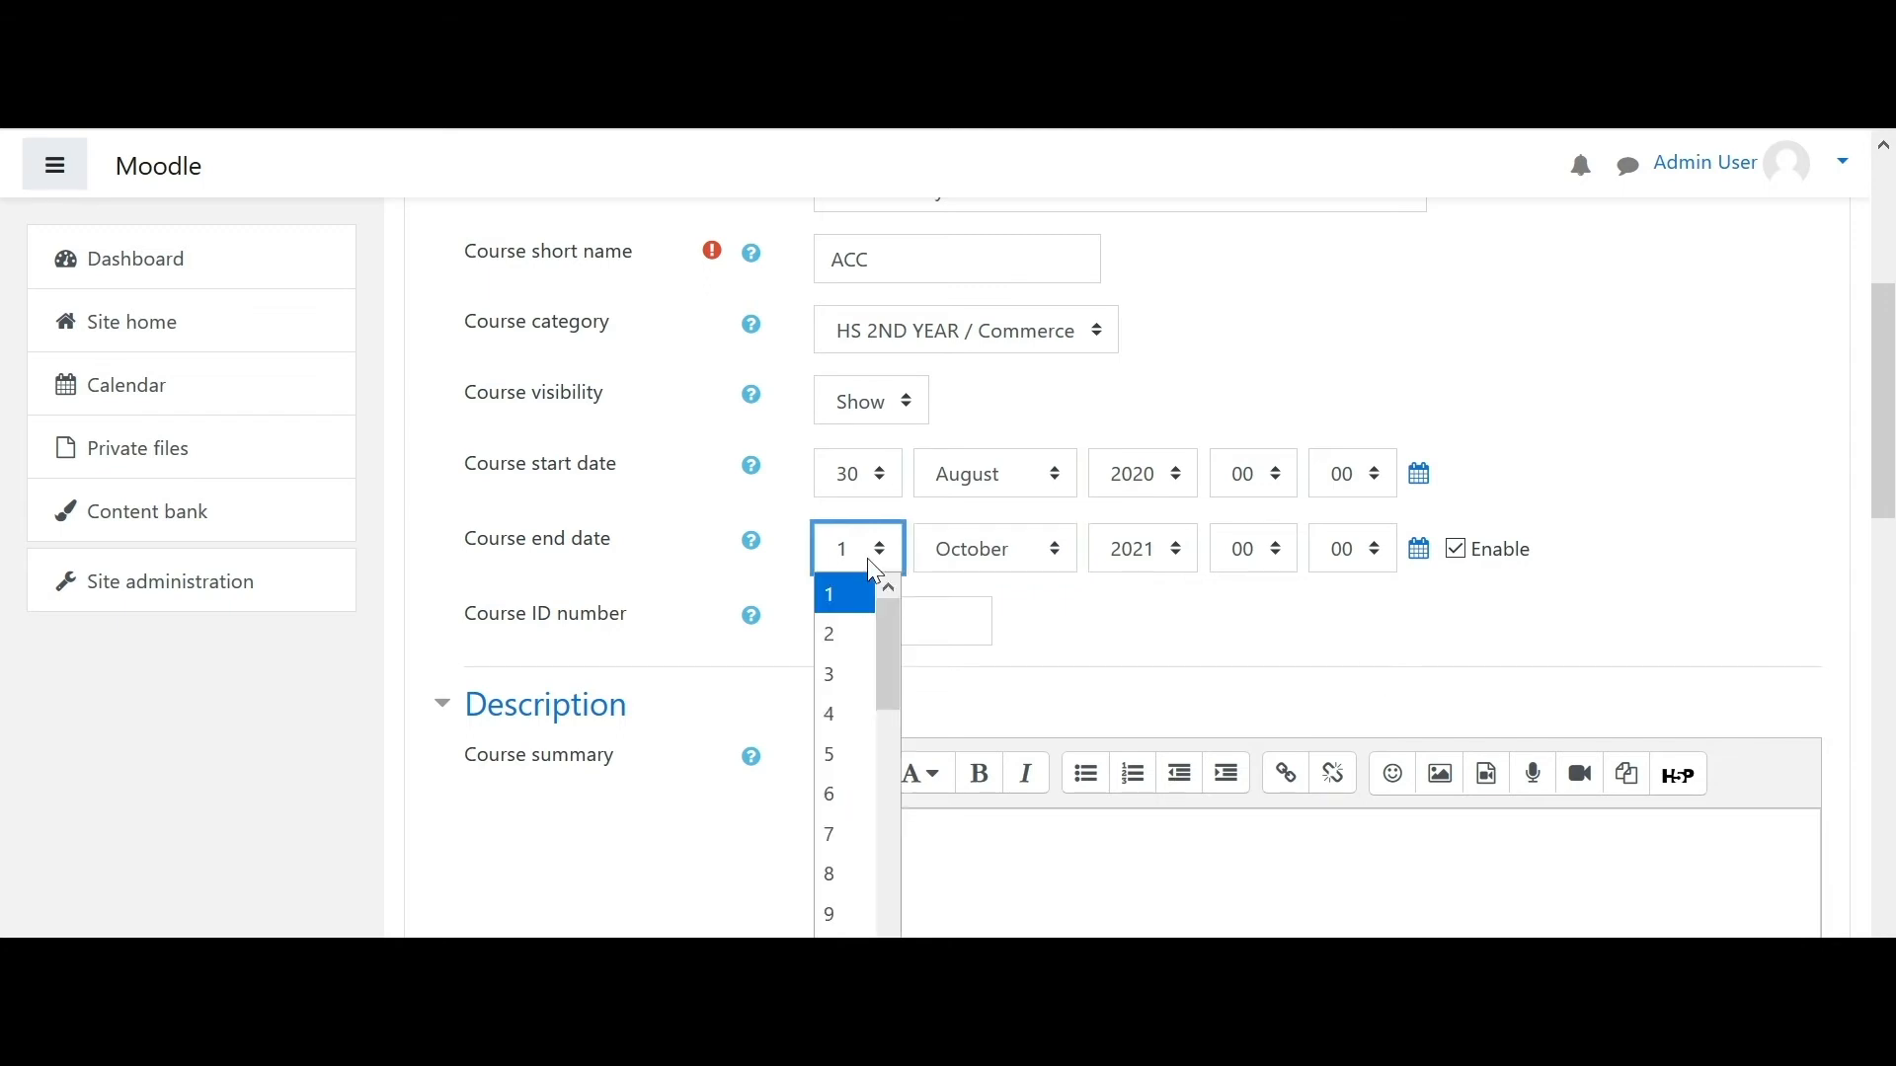
click(855, 728)
click(1217, 606)
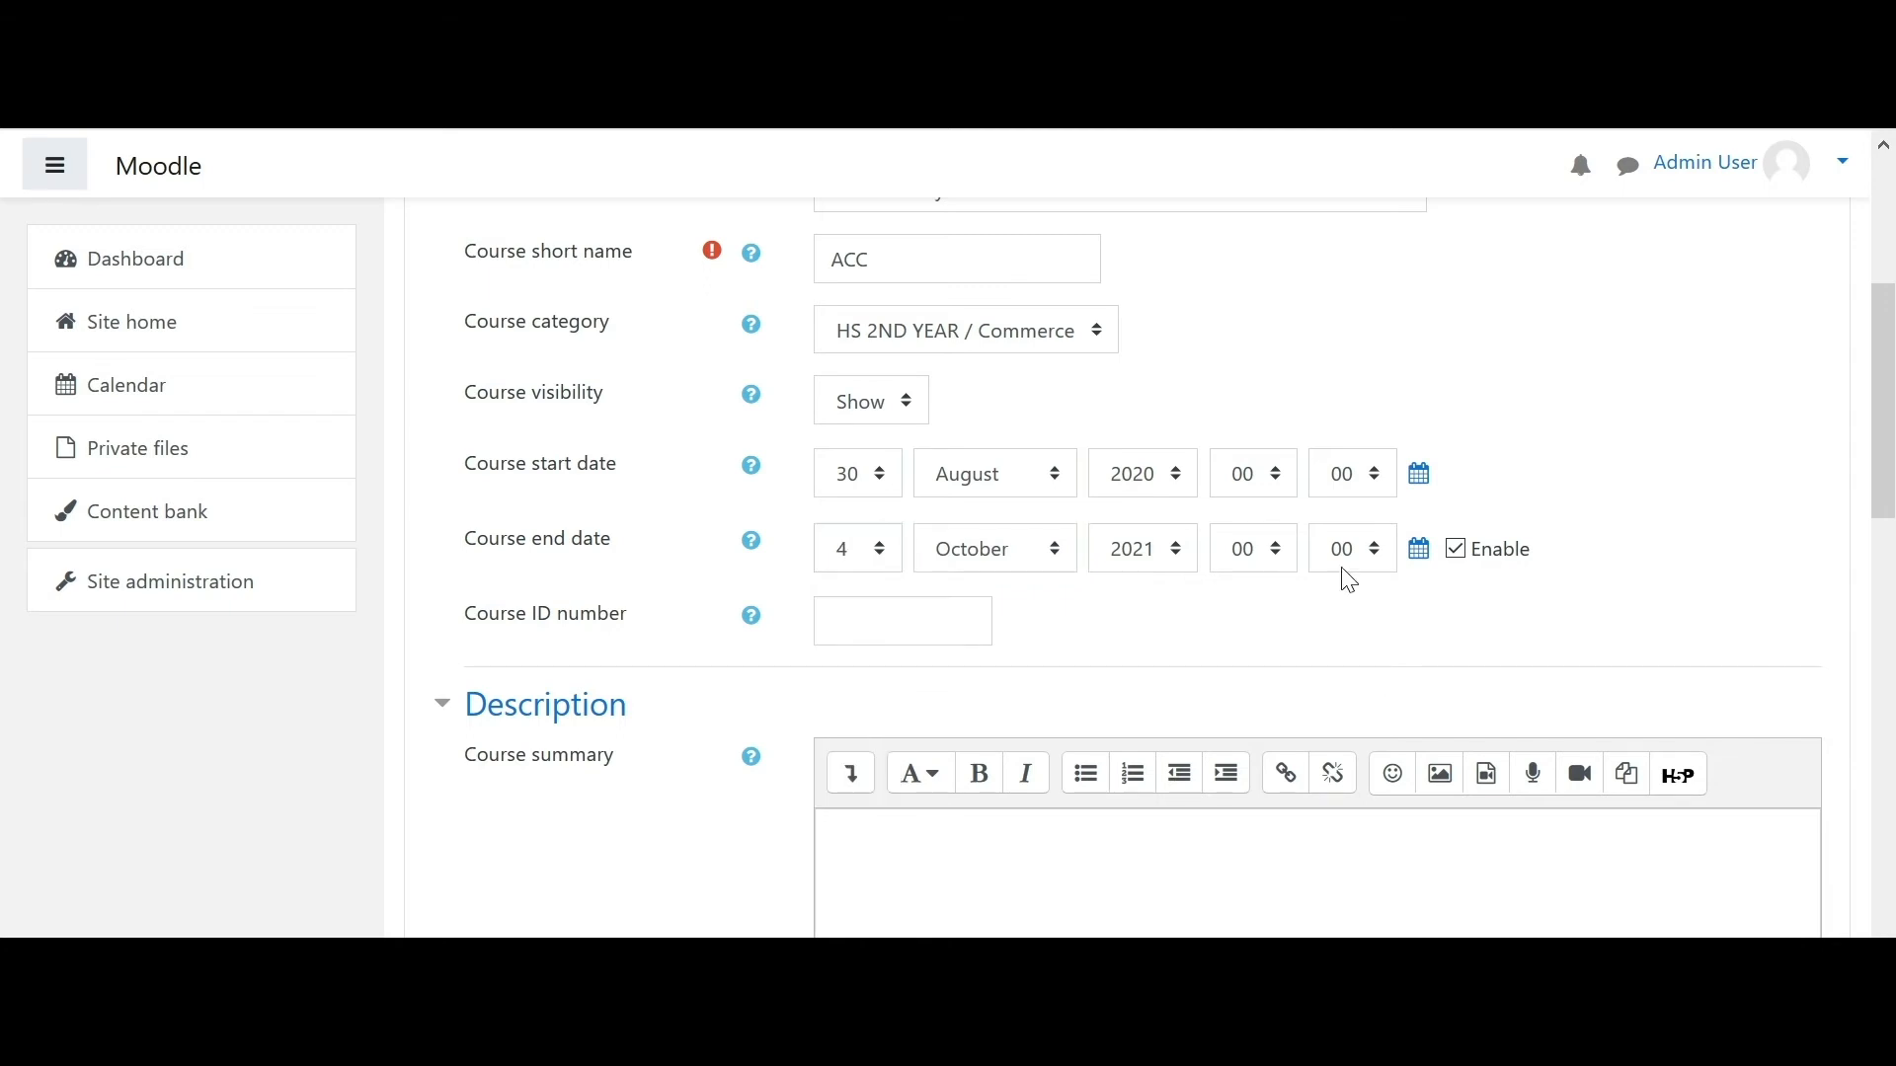
click(1457, 550)
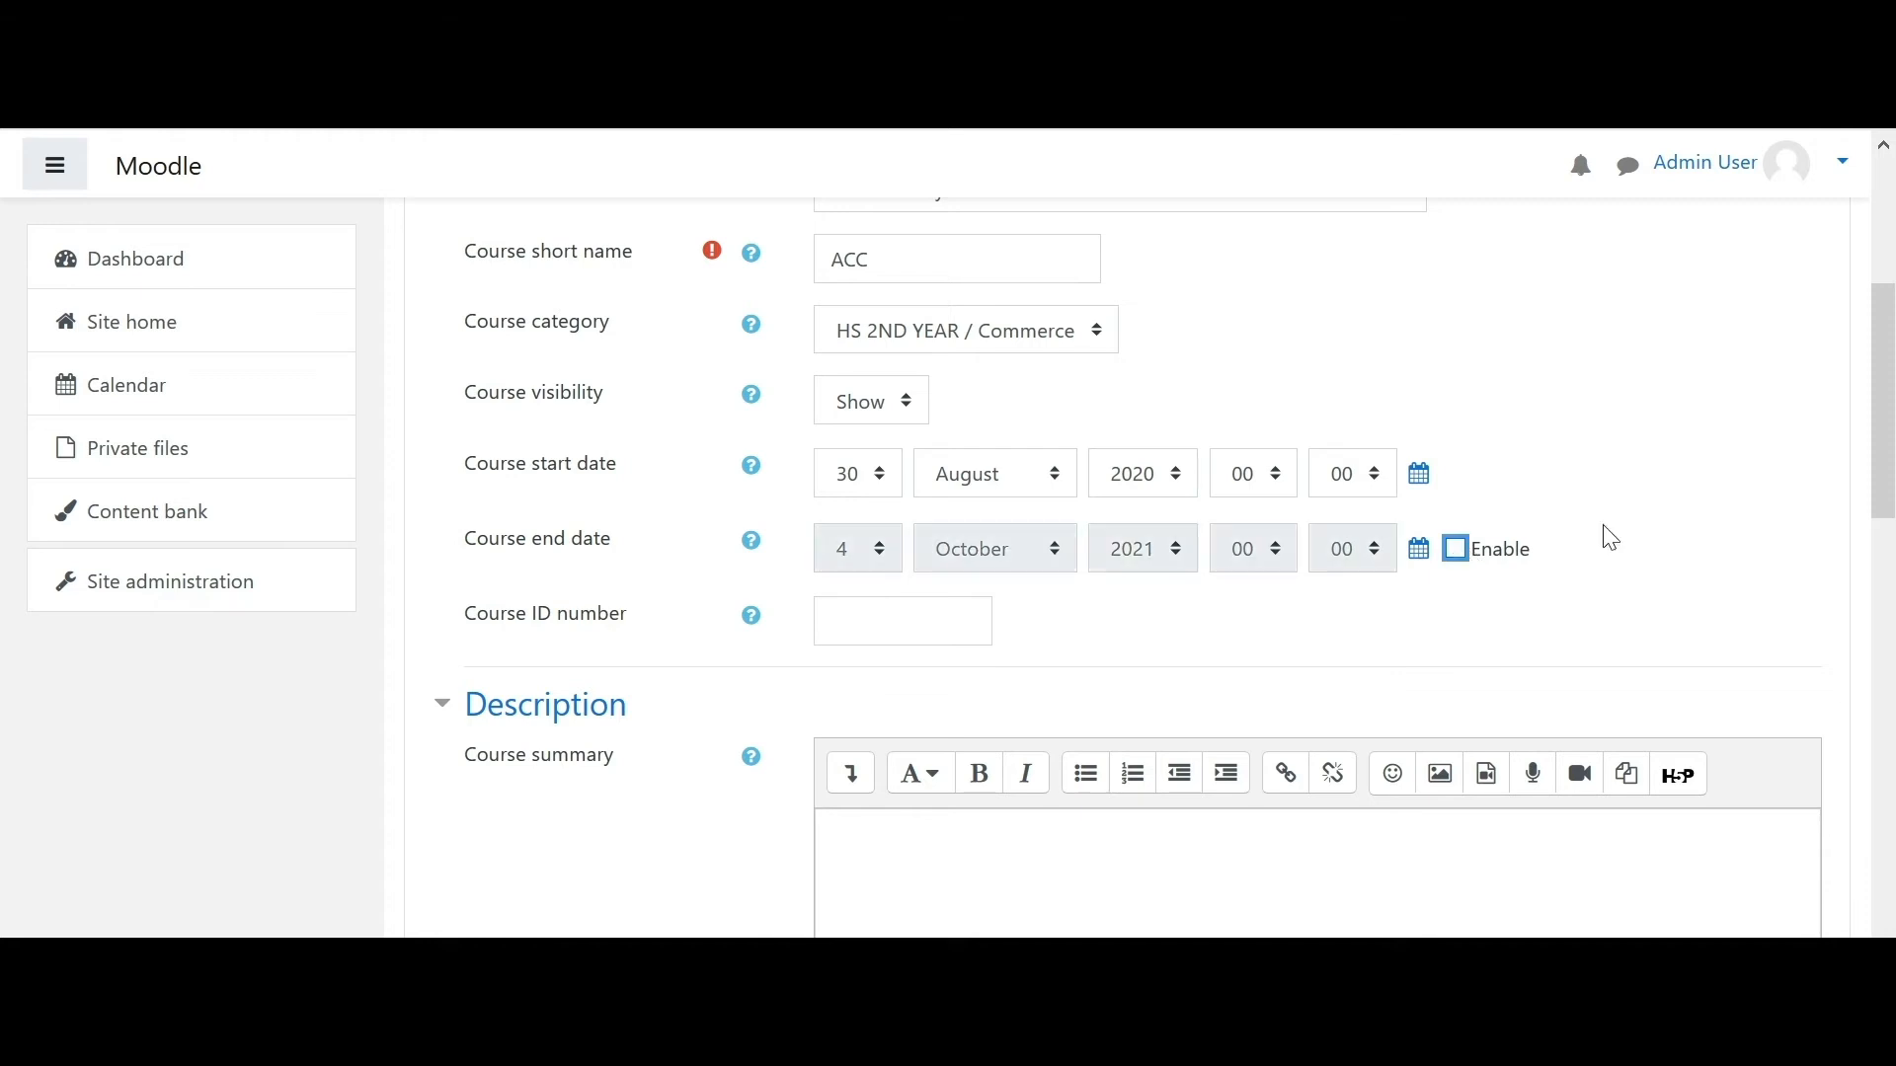
drag(1889, 420, 1887, 449)
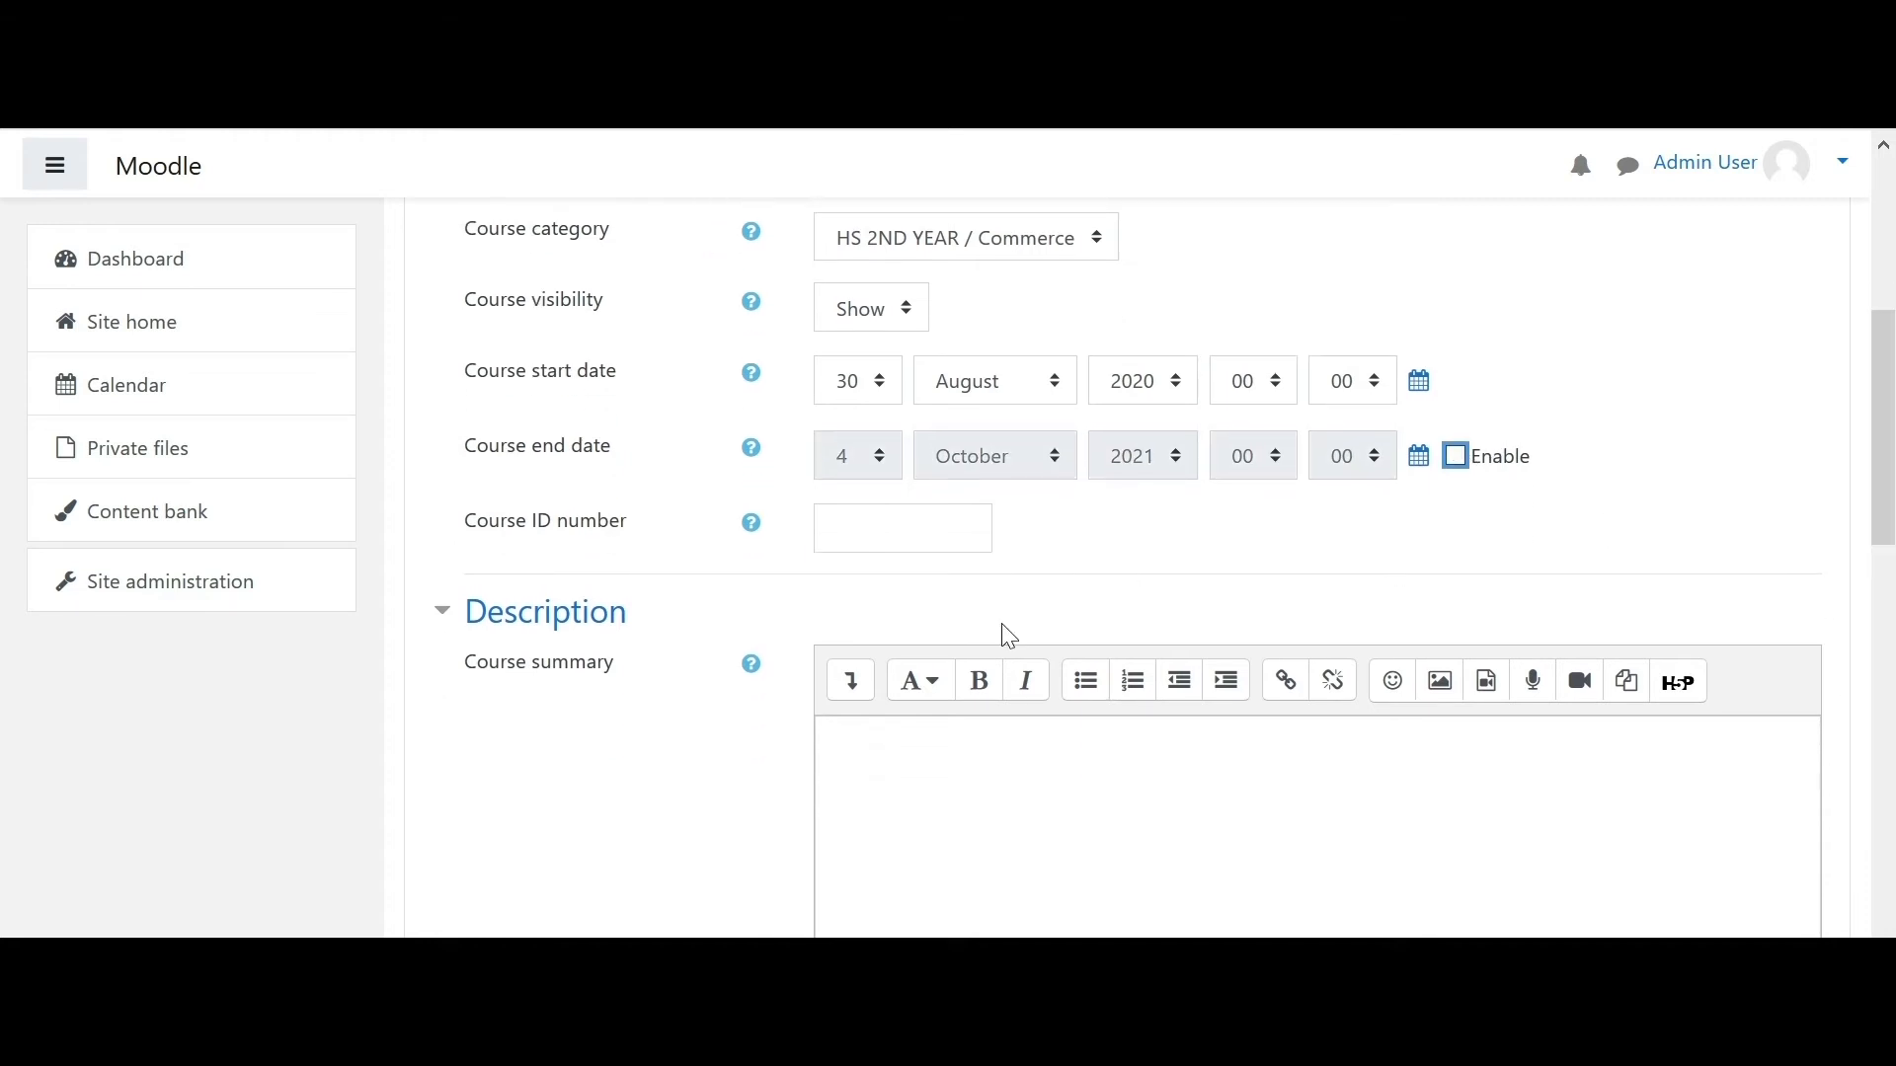
- Enter course ID C005 and the summary 'Accountancy Subject Description'
click(863, 525)
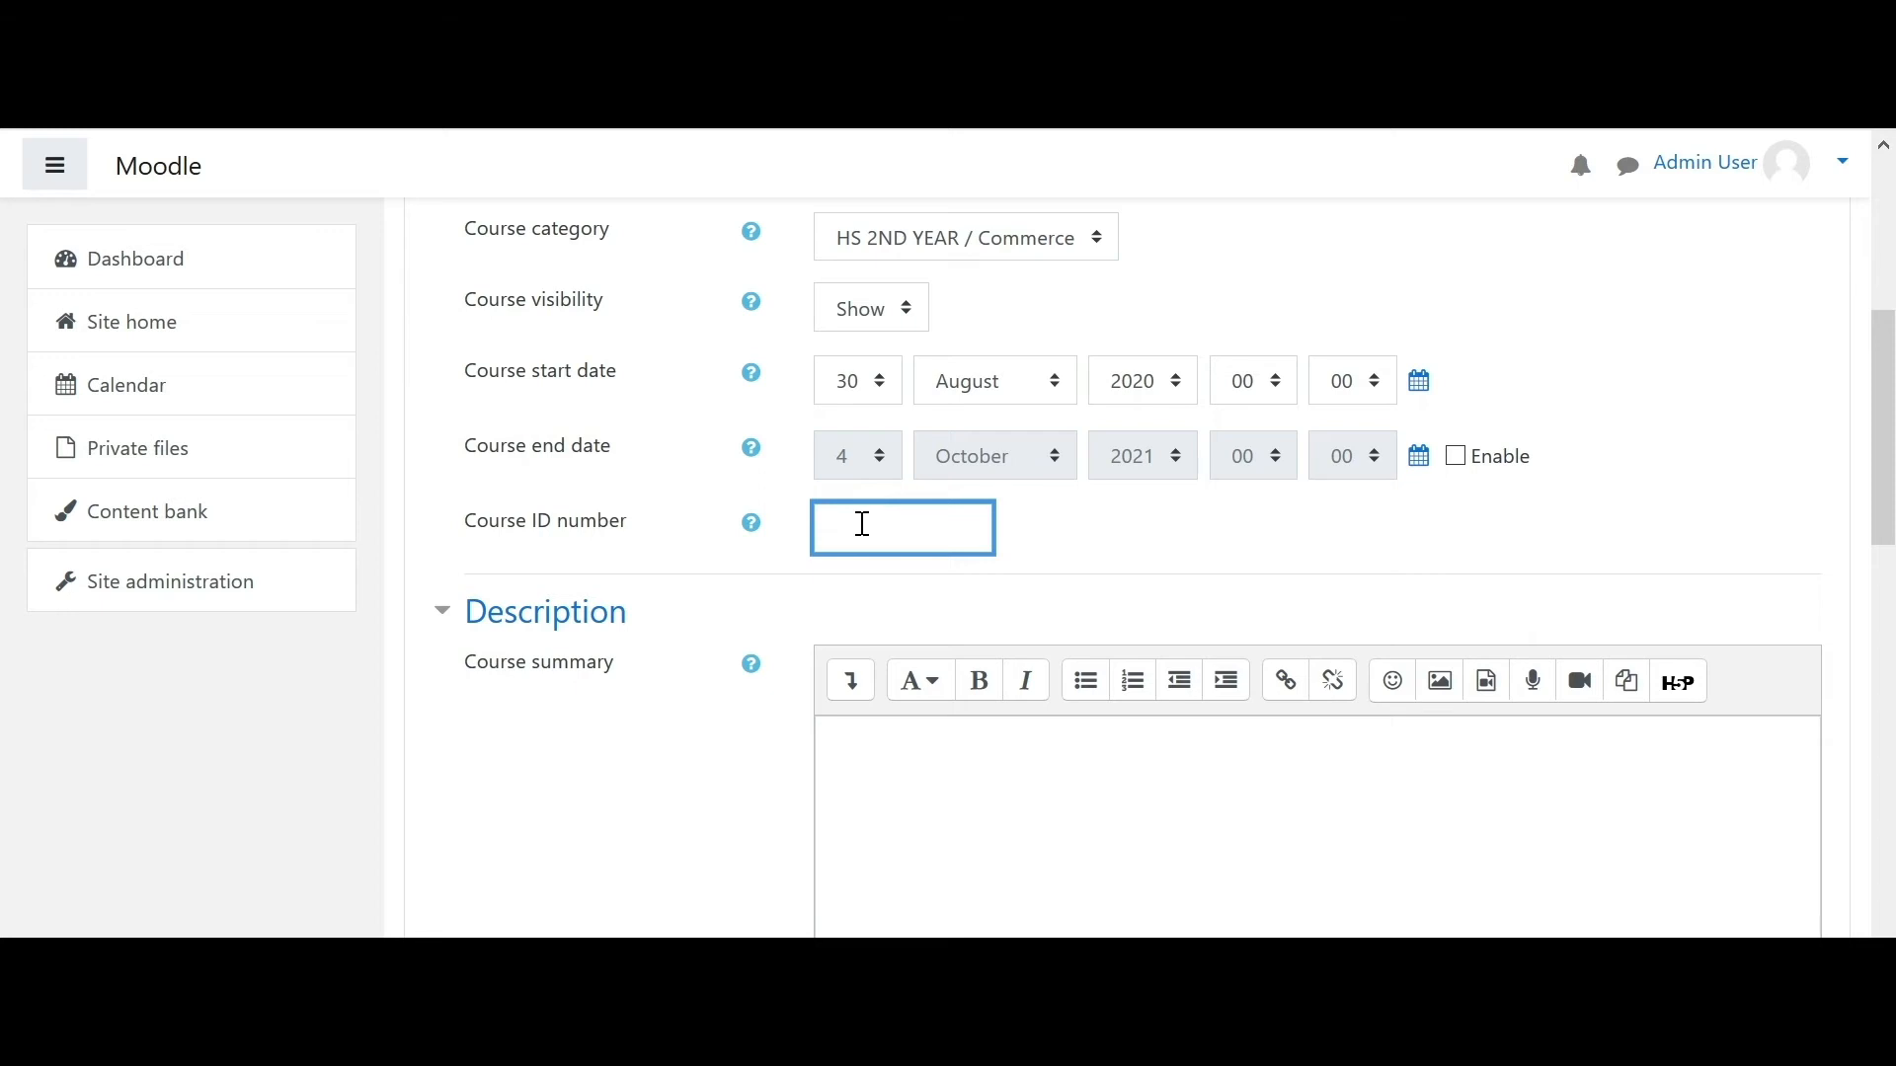
text(C001)
scroll(1884, 494, down, 3)
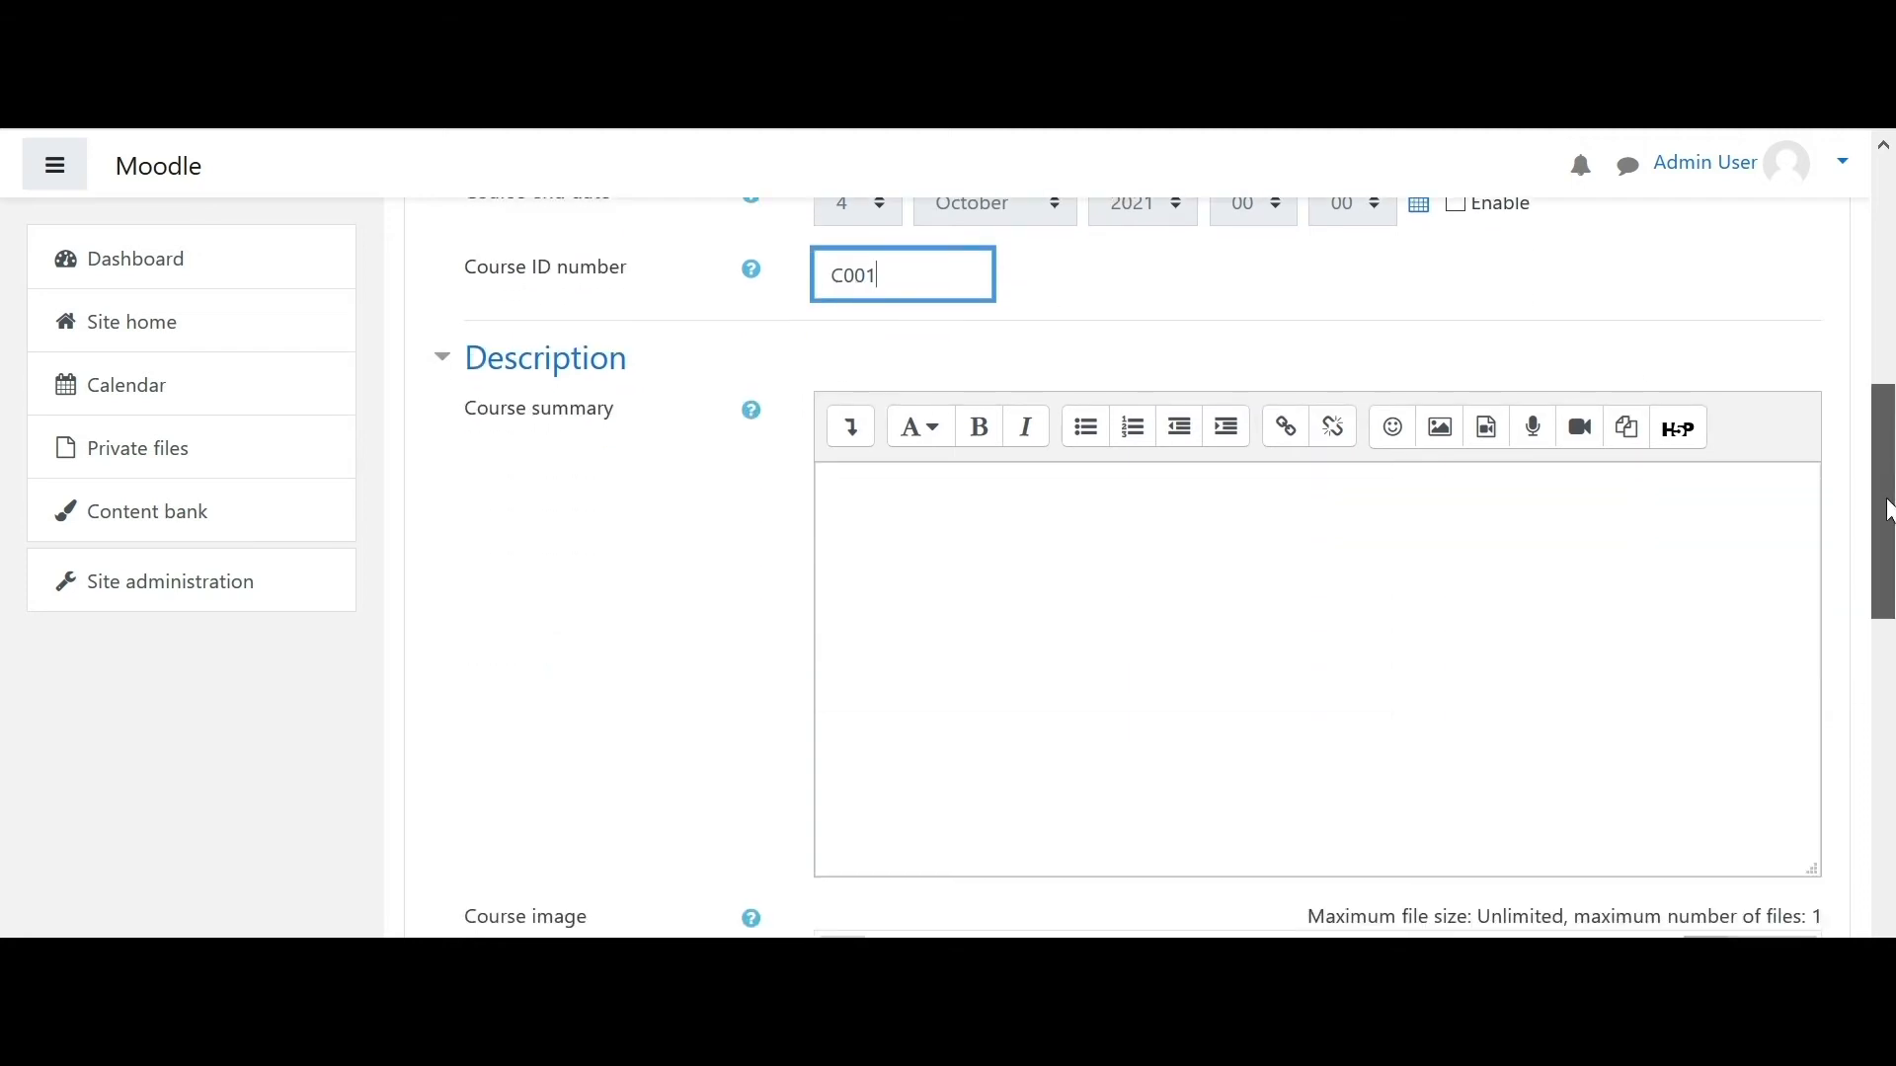
mouse_move(1888, 513)
mouse_down()
mouse_move(1888, 534)
mouse_move(1888, 491)
mouse_up()
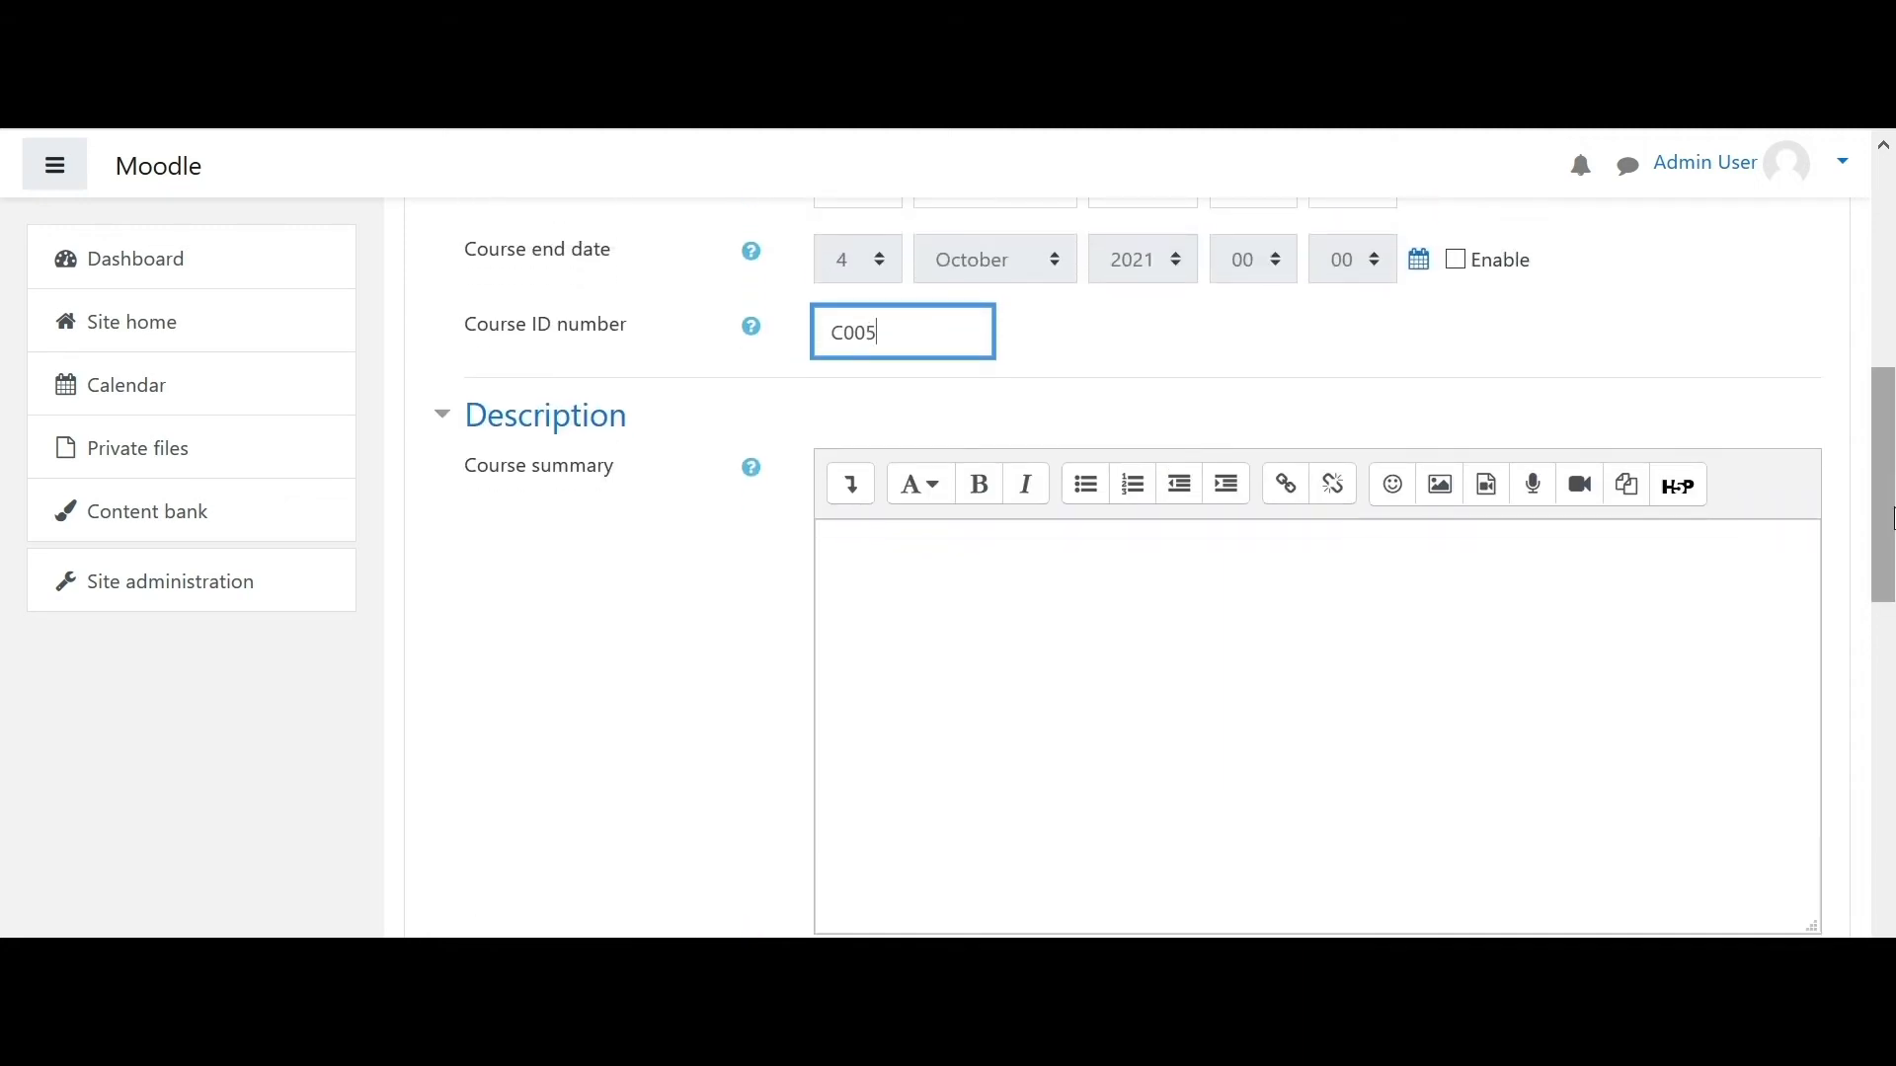
drag(1888, 516, 1888, 533)
click(1327, 678)
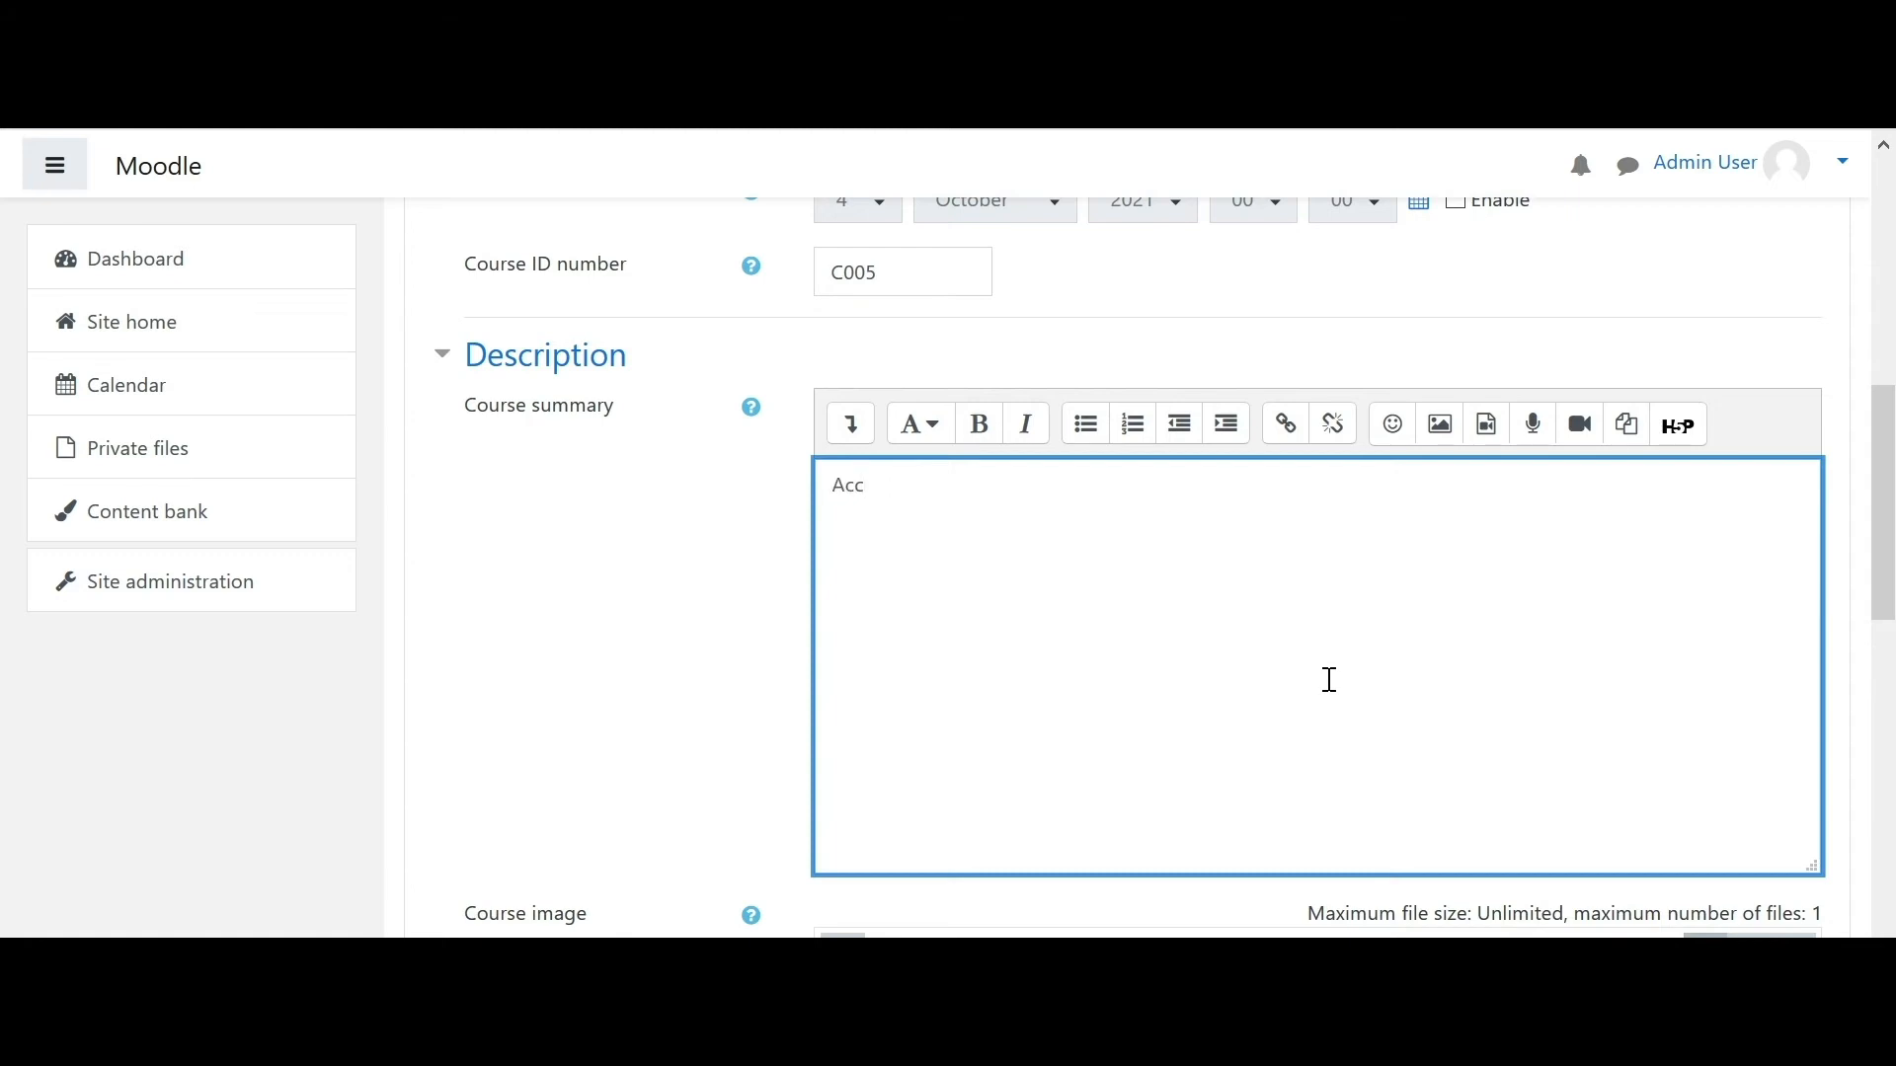
text(Accountancy Subject Description)
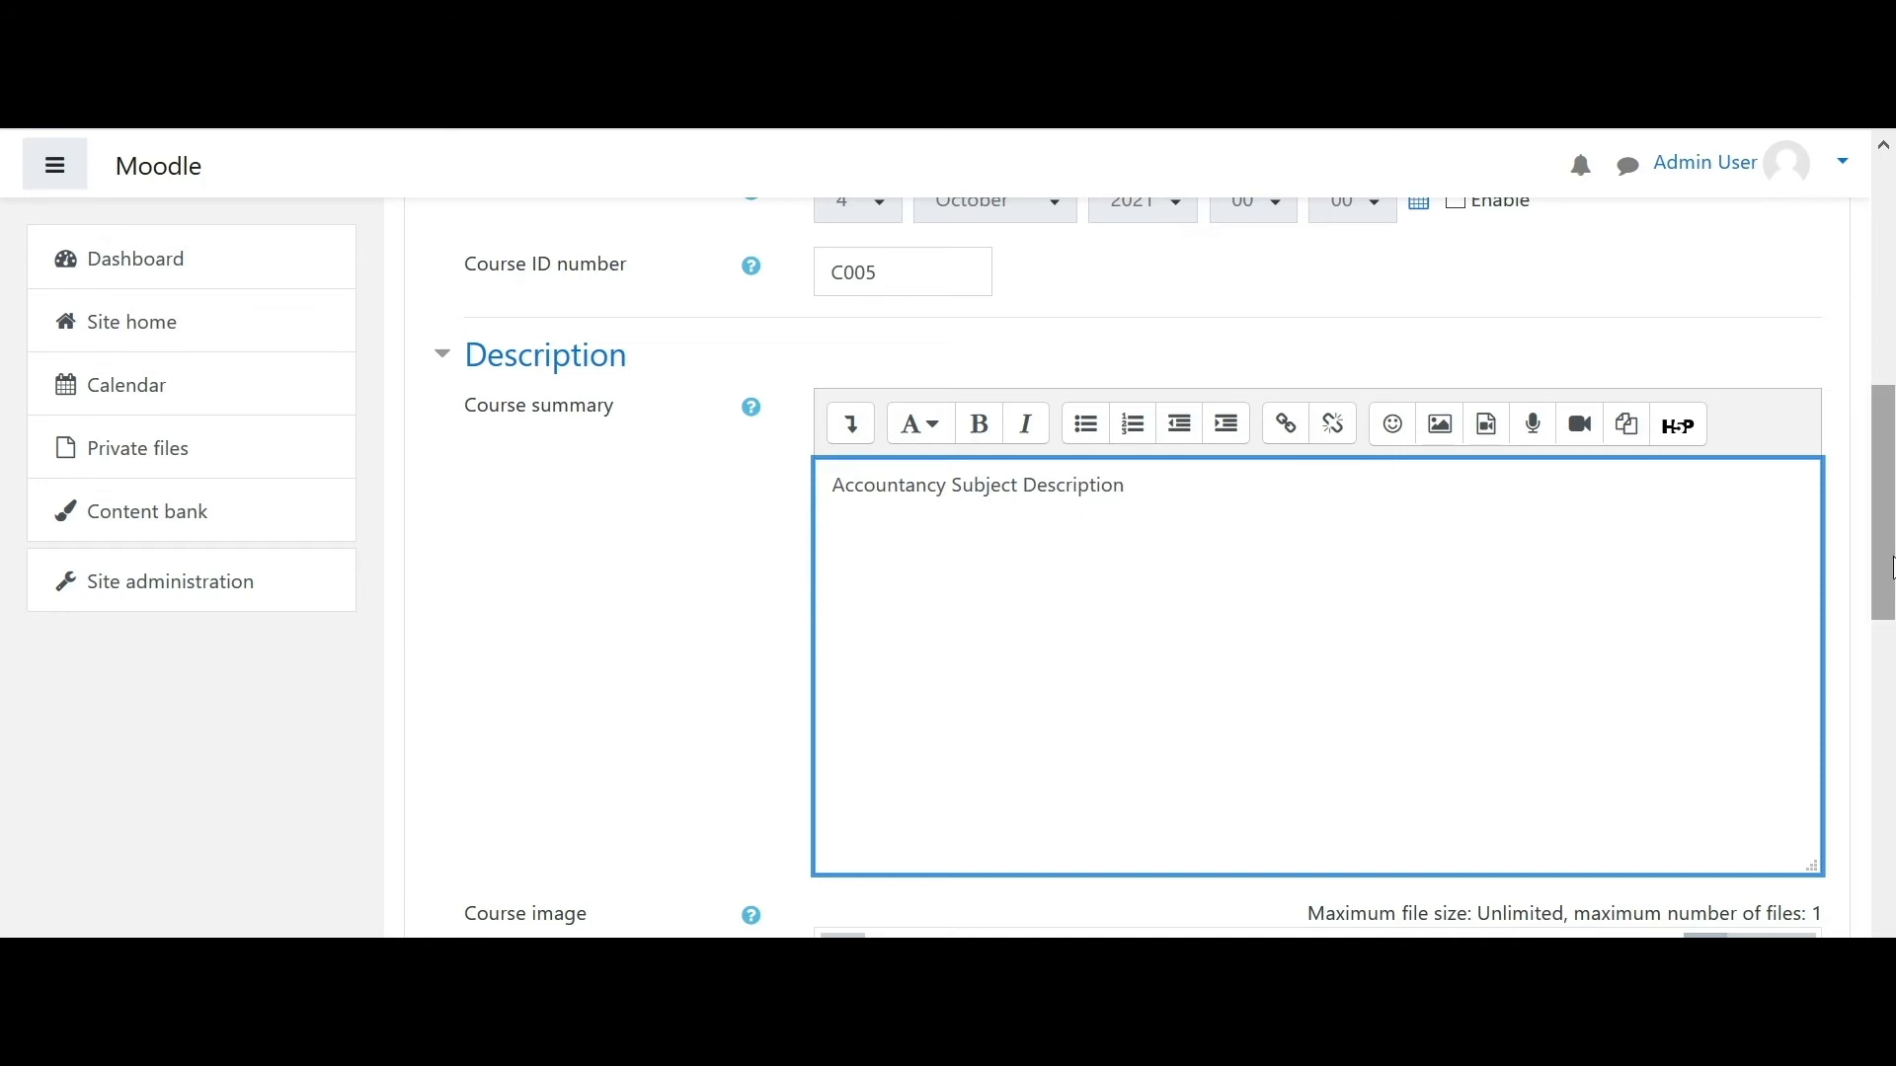
drag(1886, 579, 1891, 894)
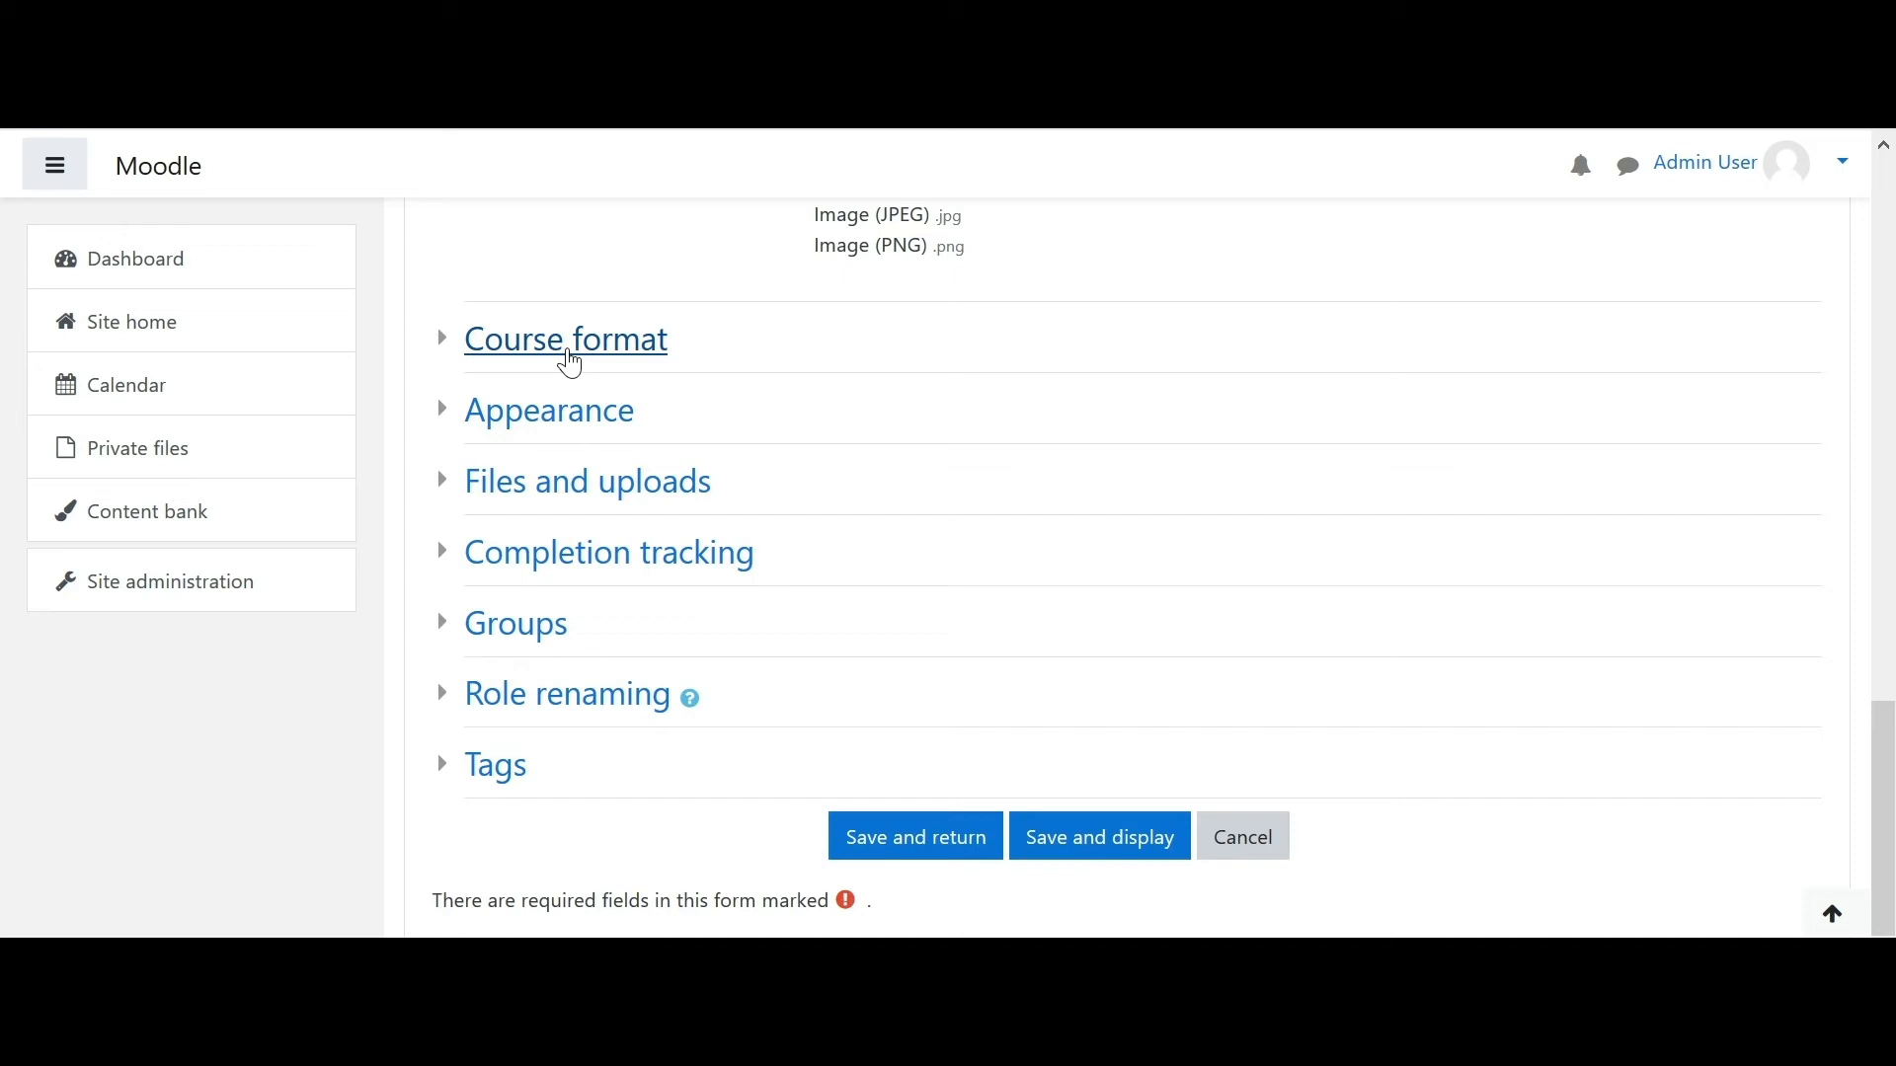
- Keep the course format set to Topics format
click(570, 341)
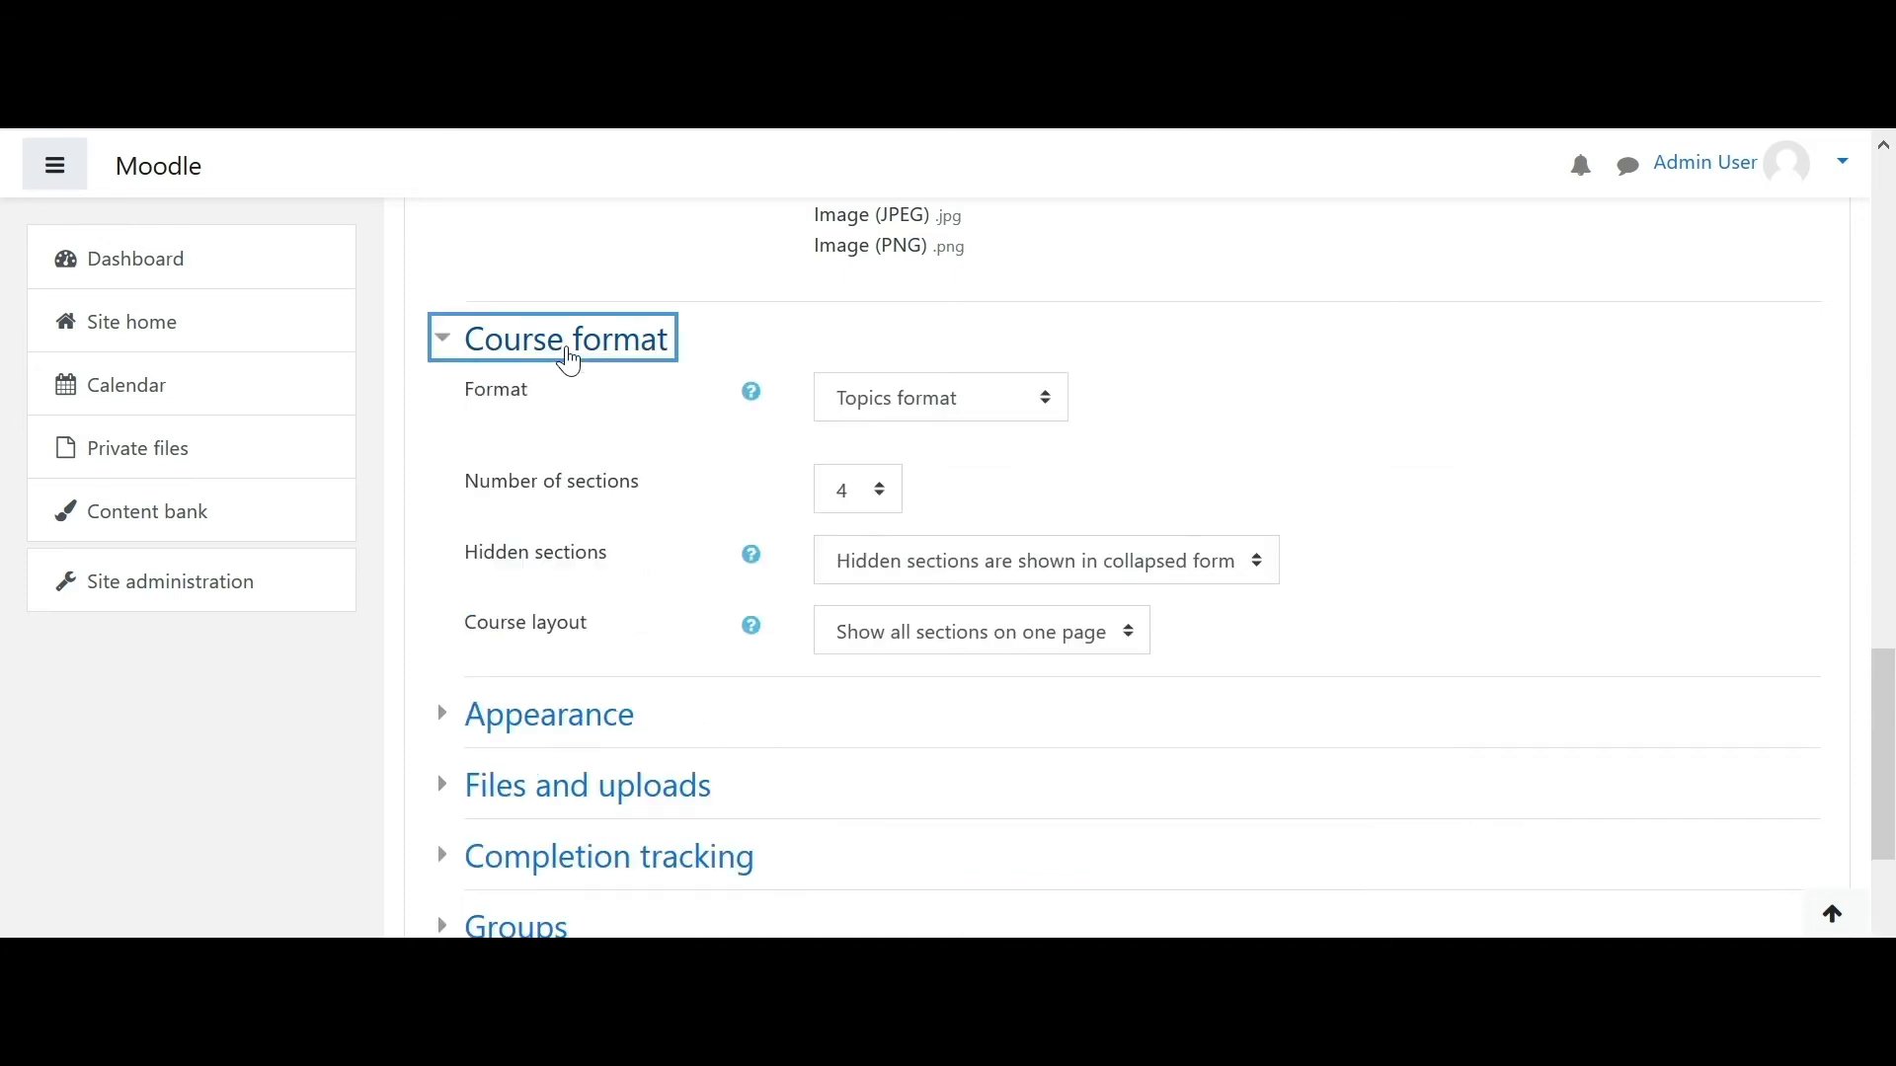
click(954, 410)
click(954, 410)
click(954, 410)
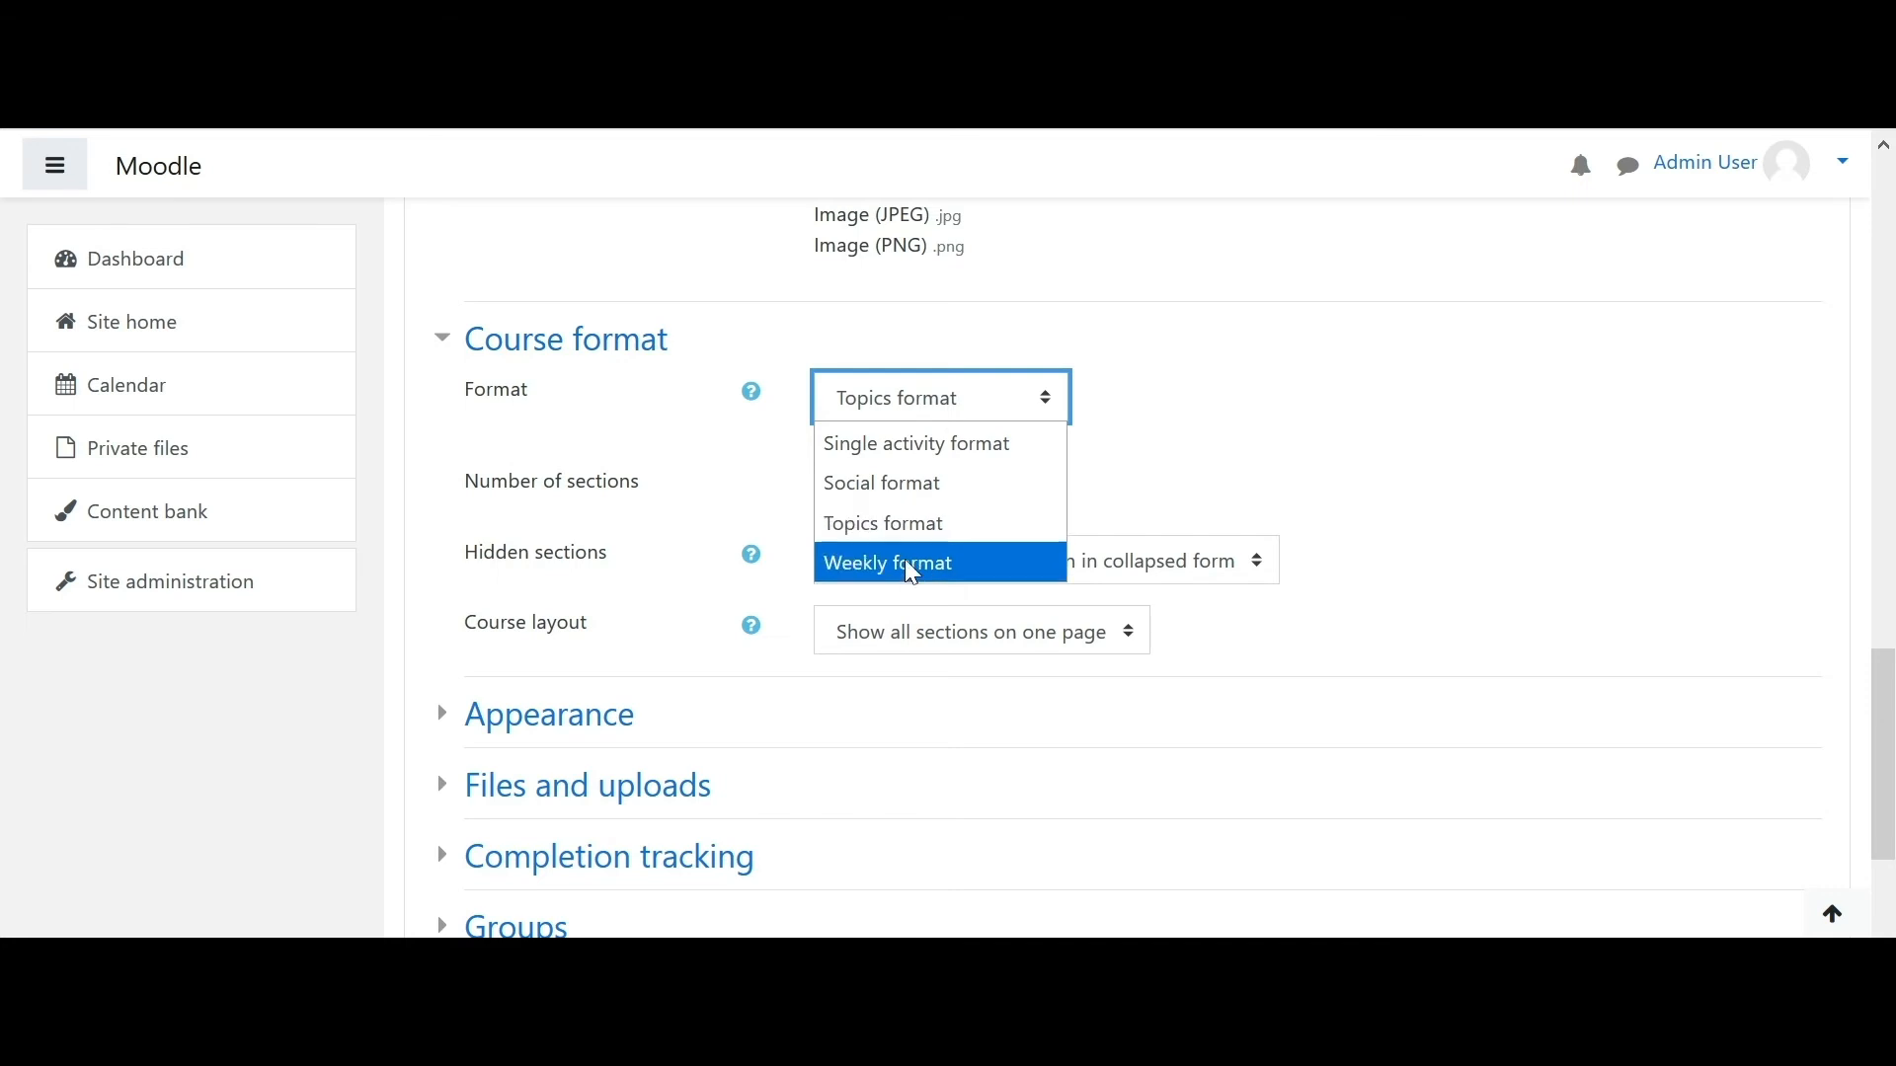
click(1301, 466)
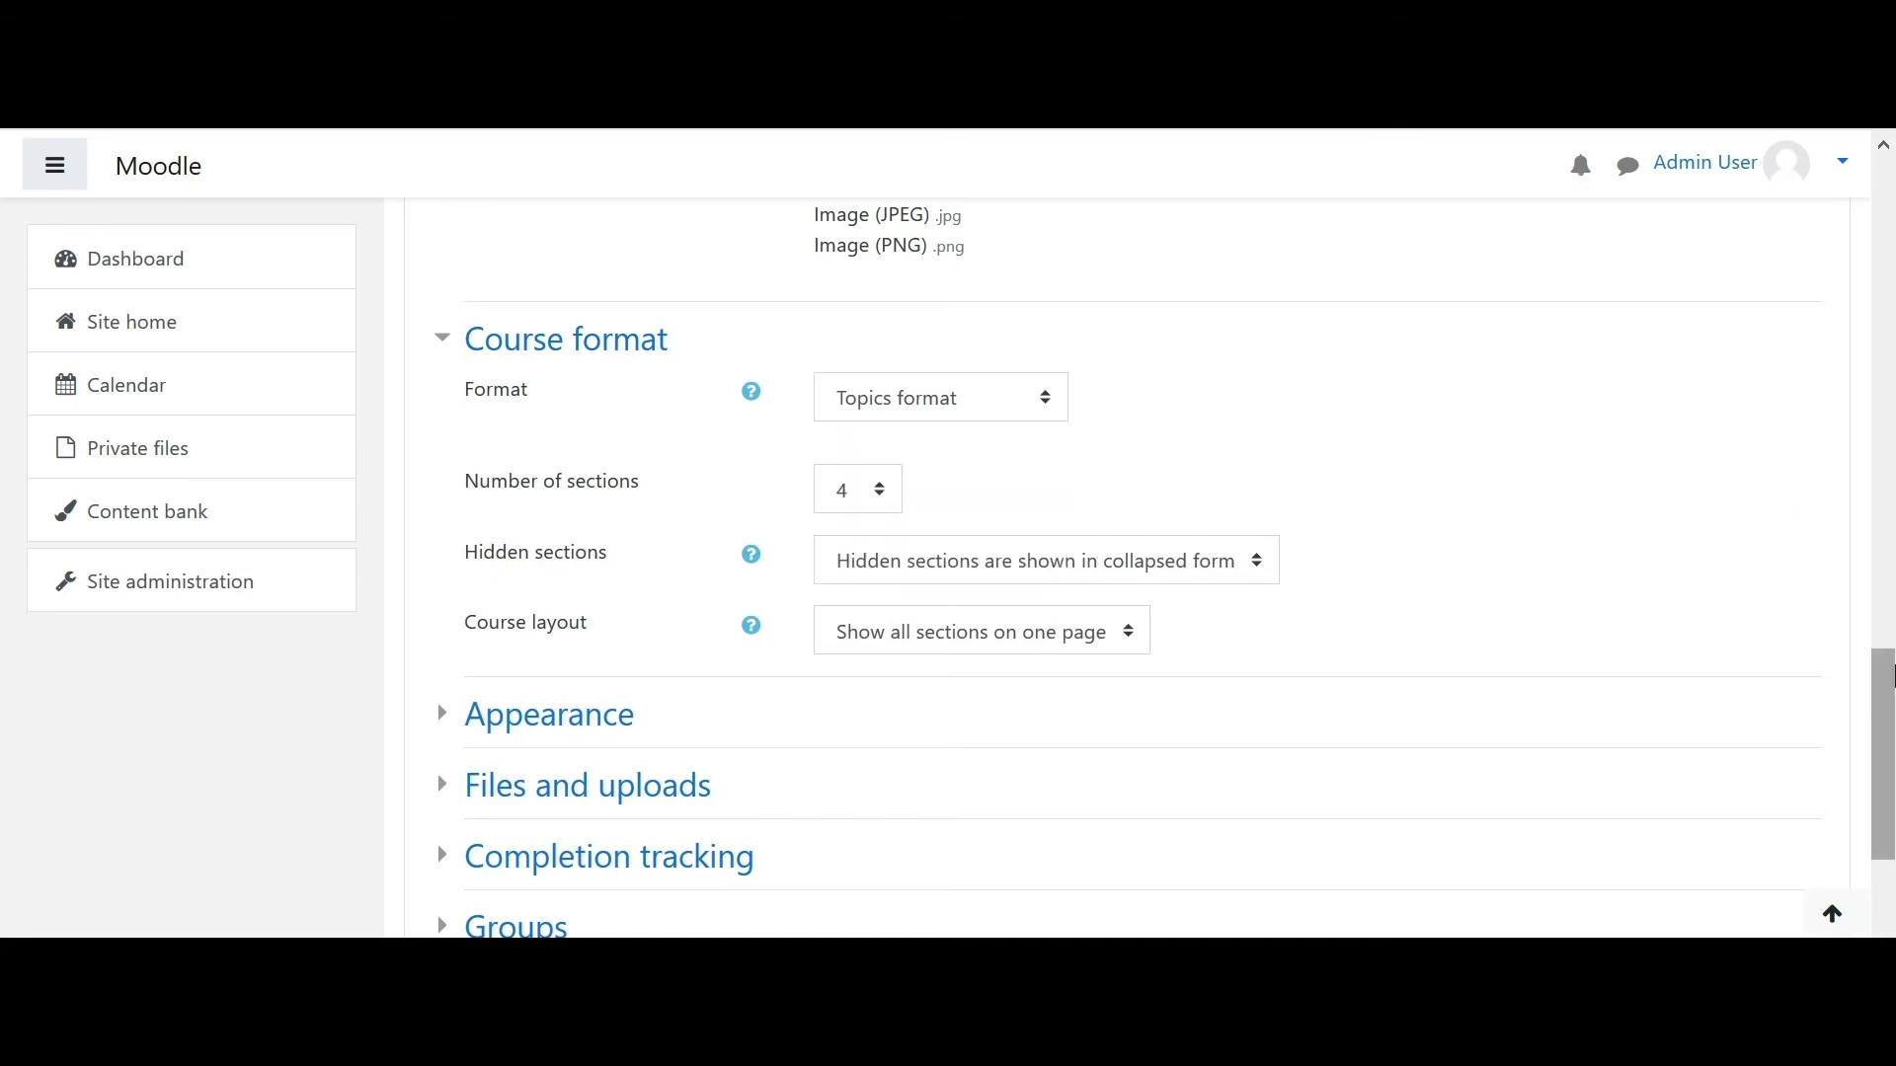
- Save and display the Accountancy course, then go to the Courses category listing
scroll(1891, 676, down, 5)
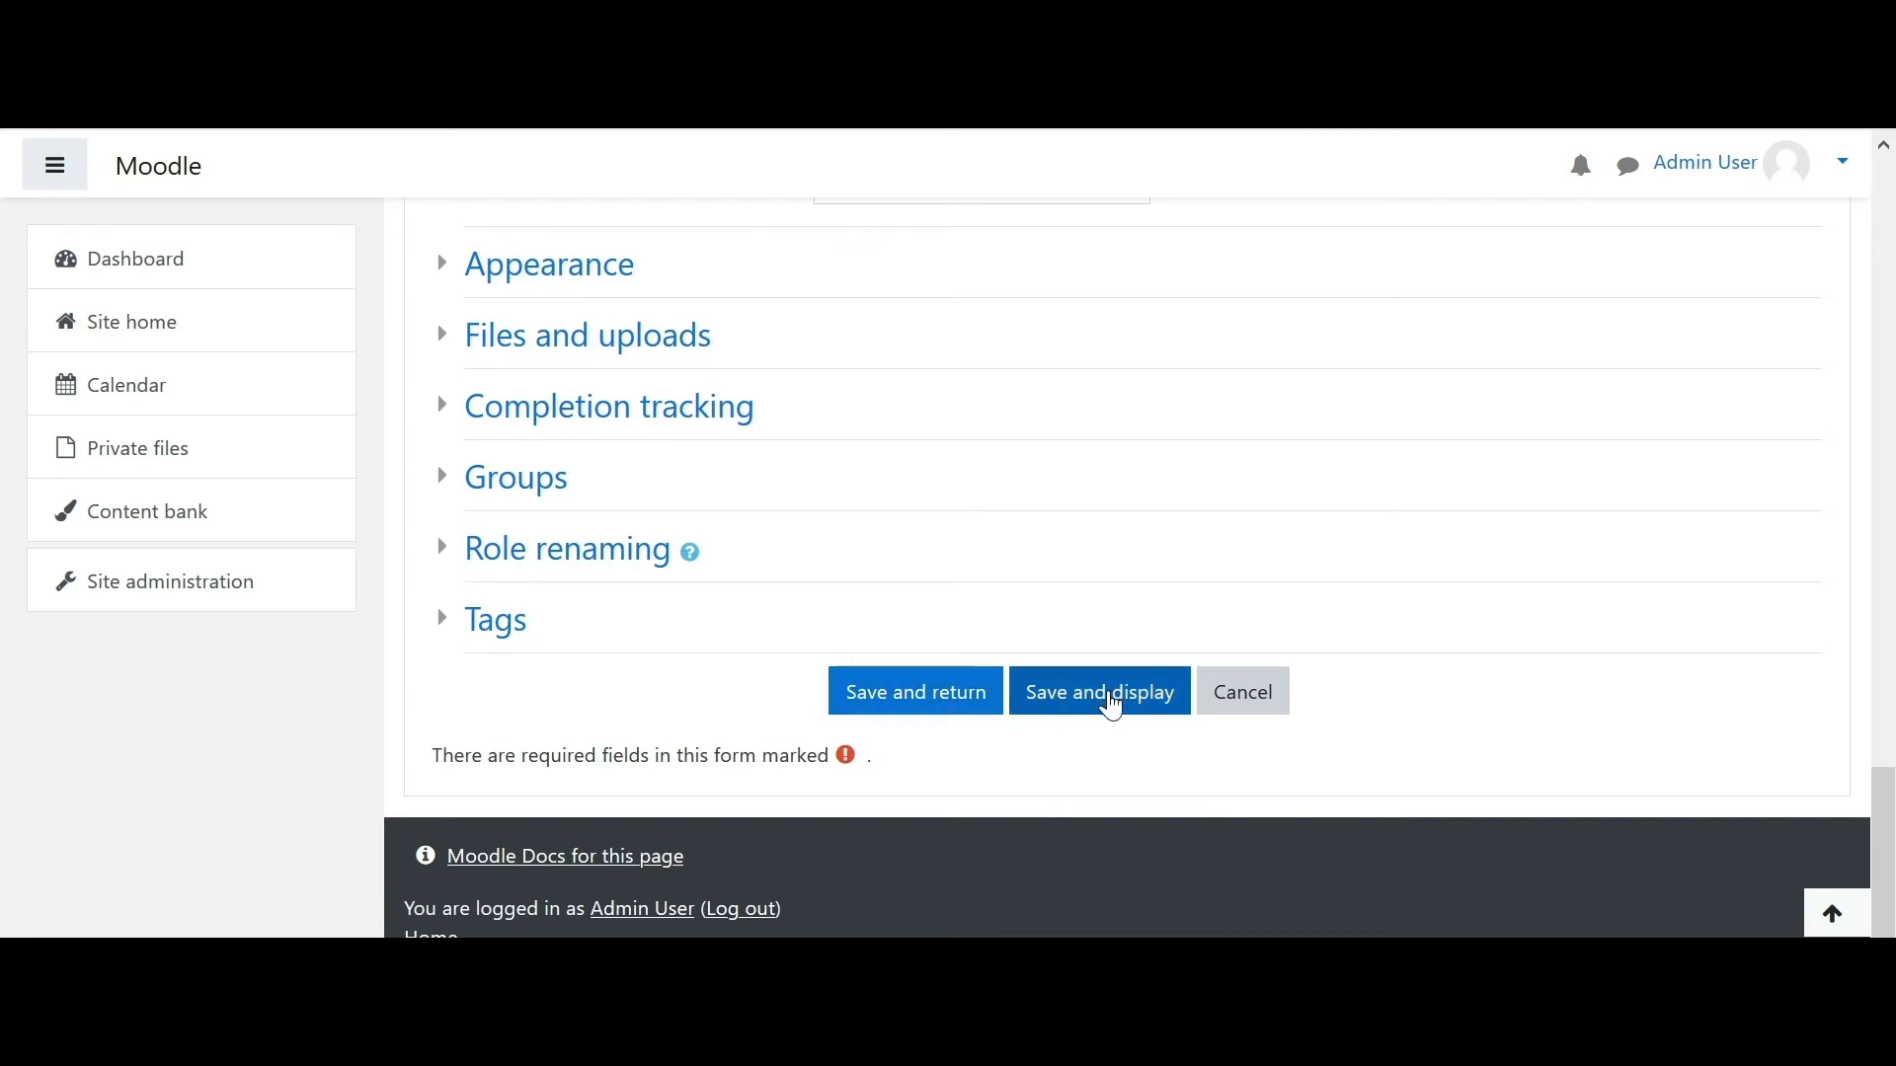
click(1113, 707)
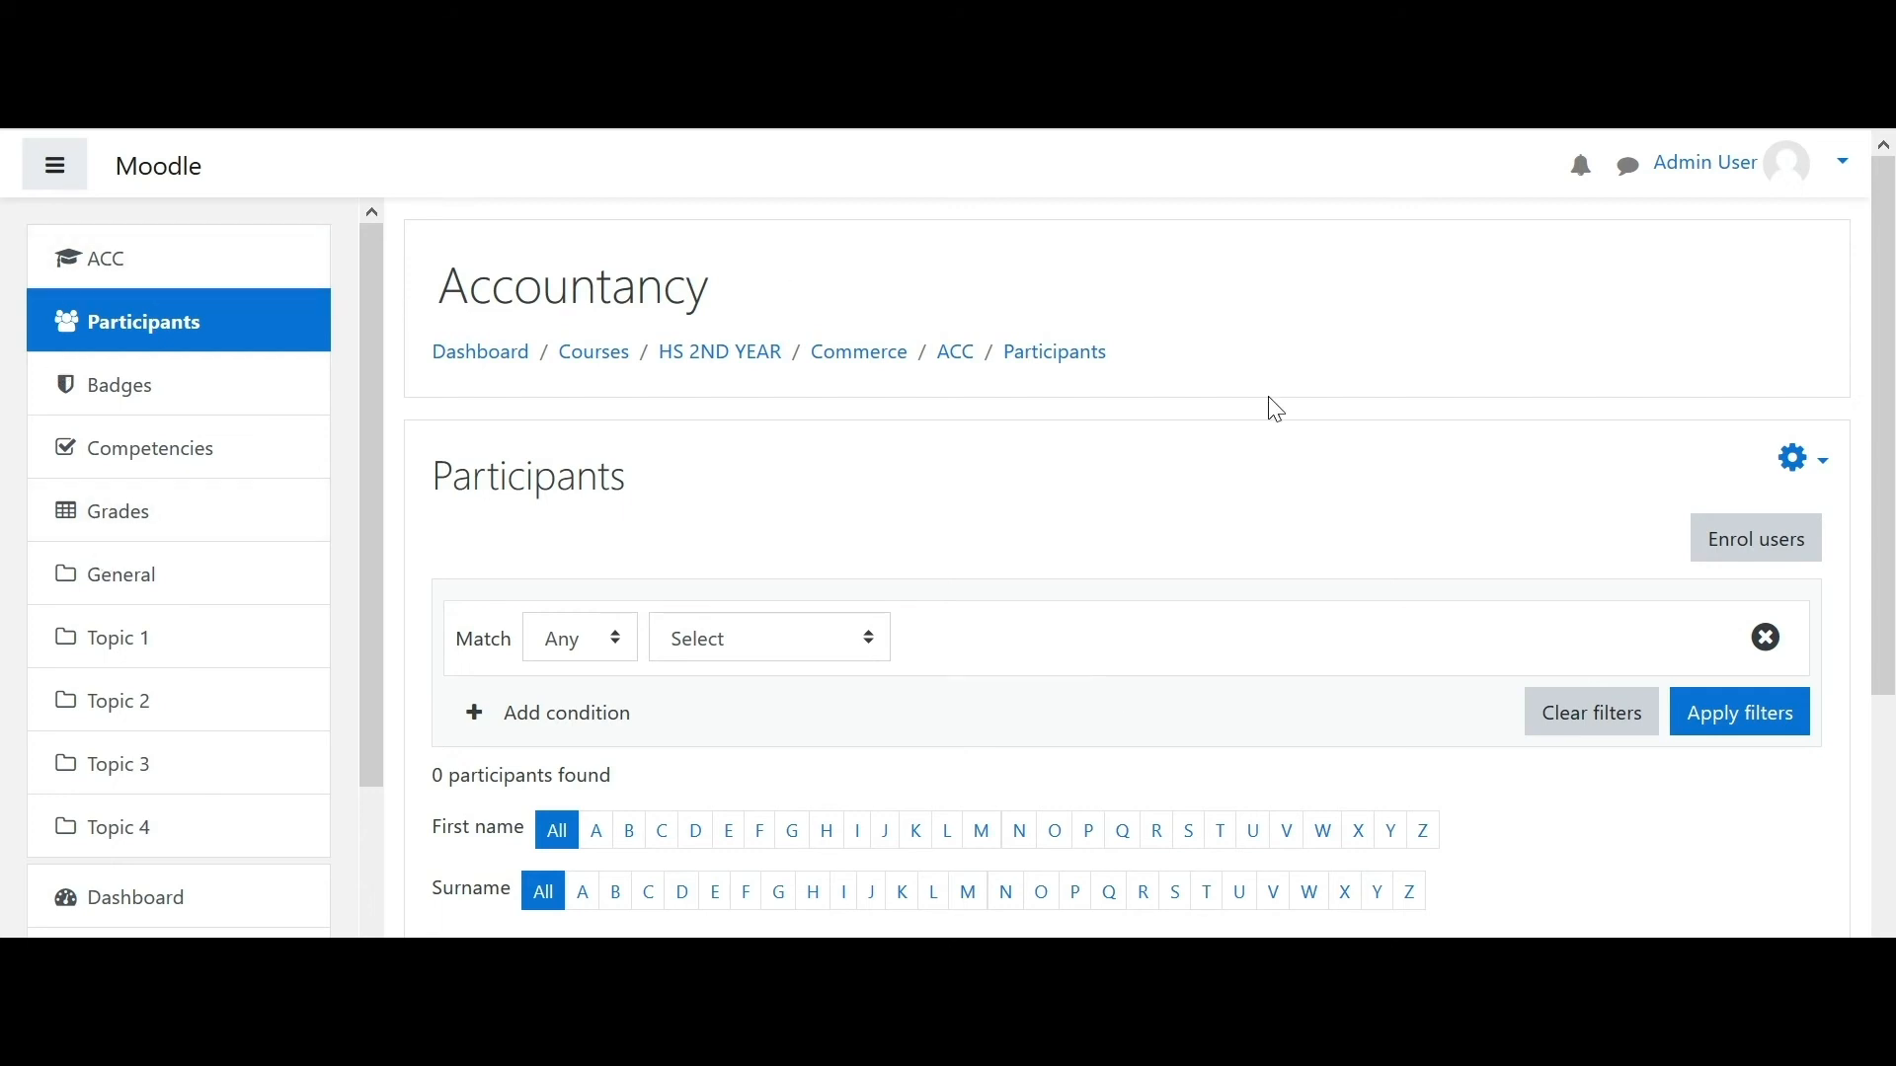
mouse_move(1891, 392)
mouse_down()
mouse_move(1880, 436)
mouse_move(1884, 405)
mouse_up()
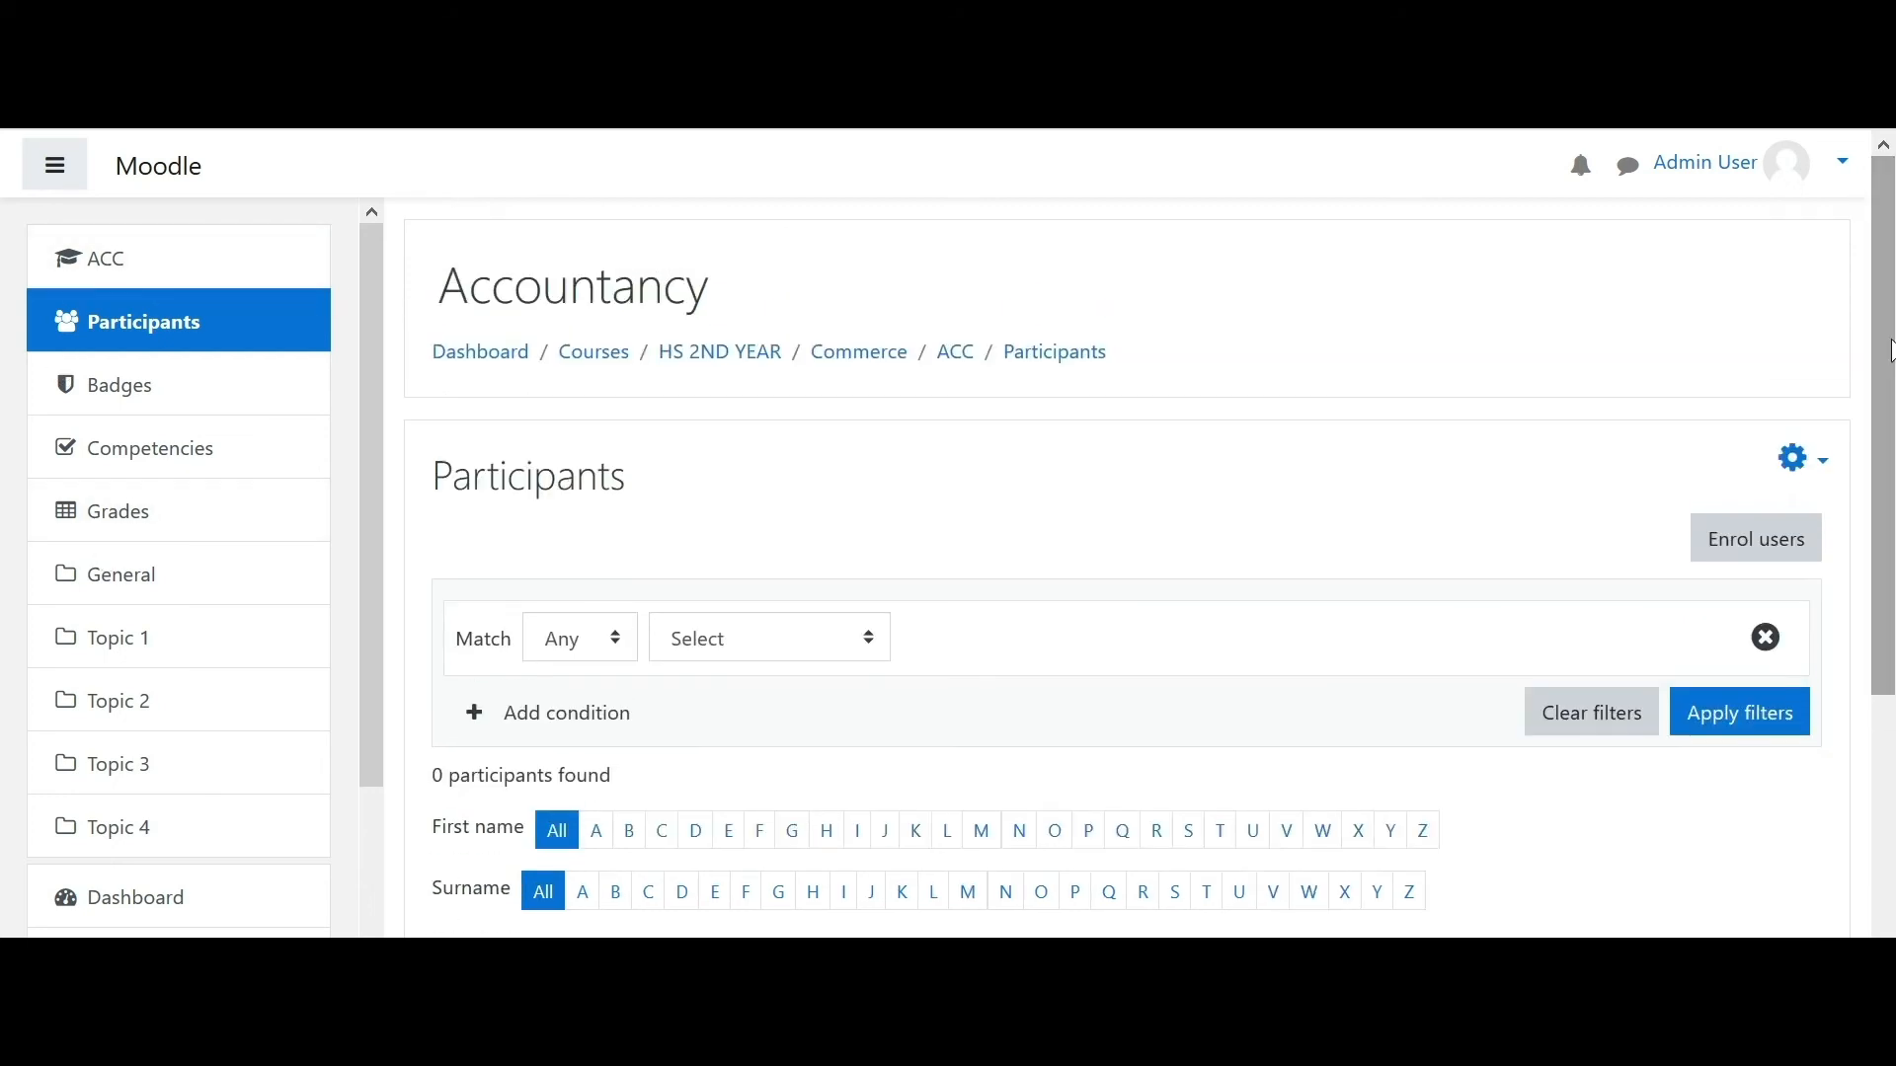
click(596, 373)
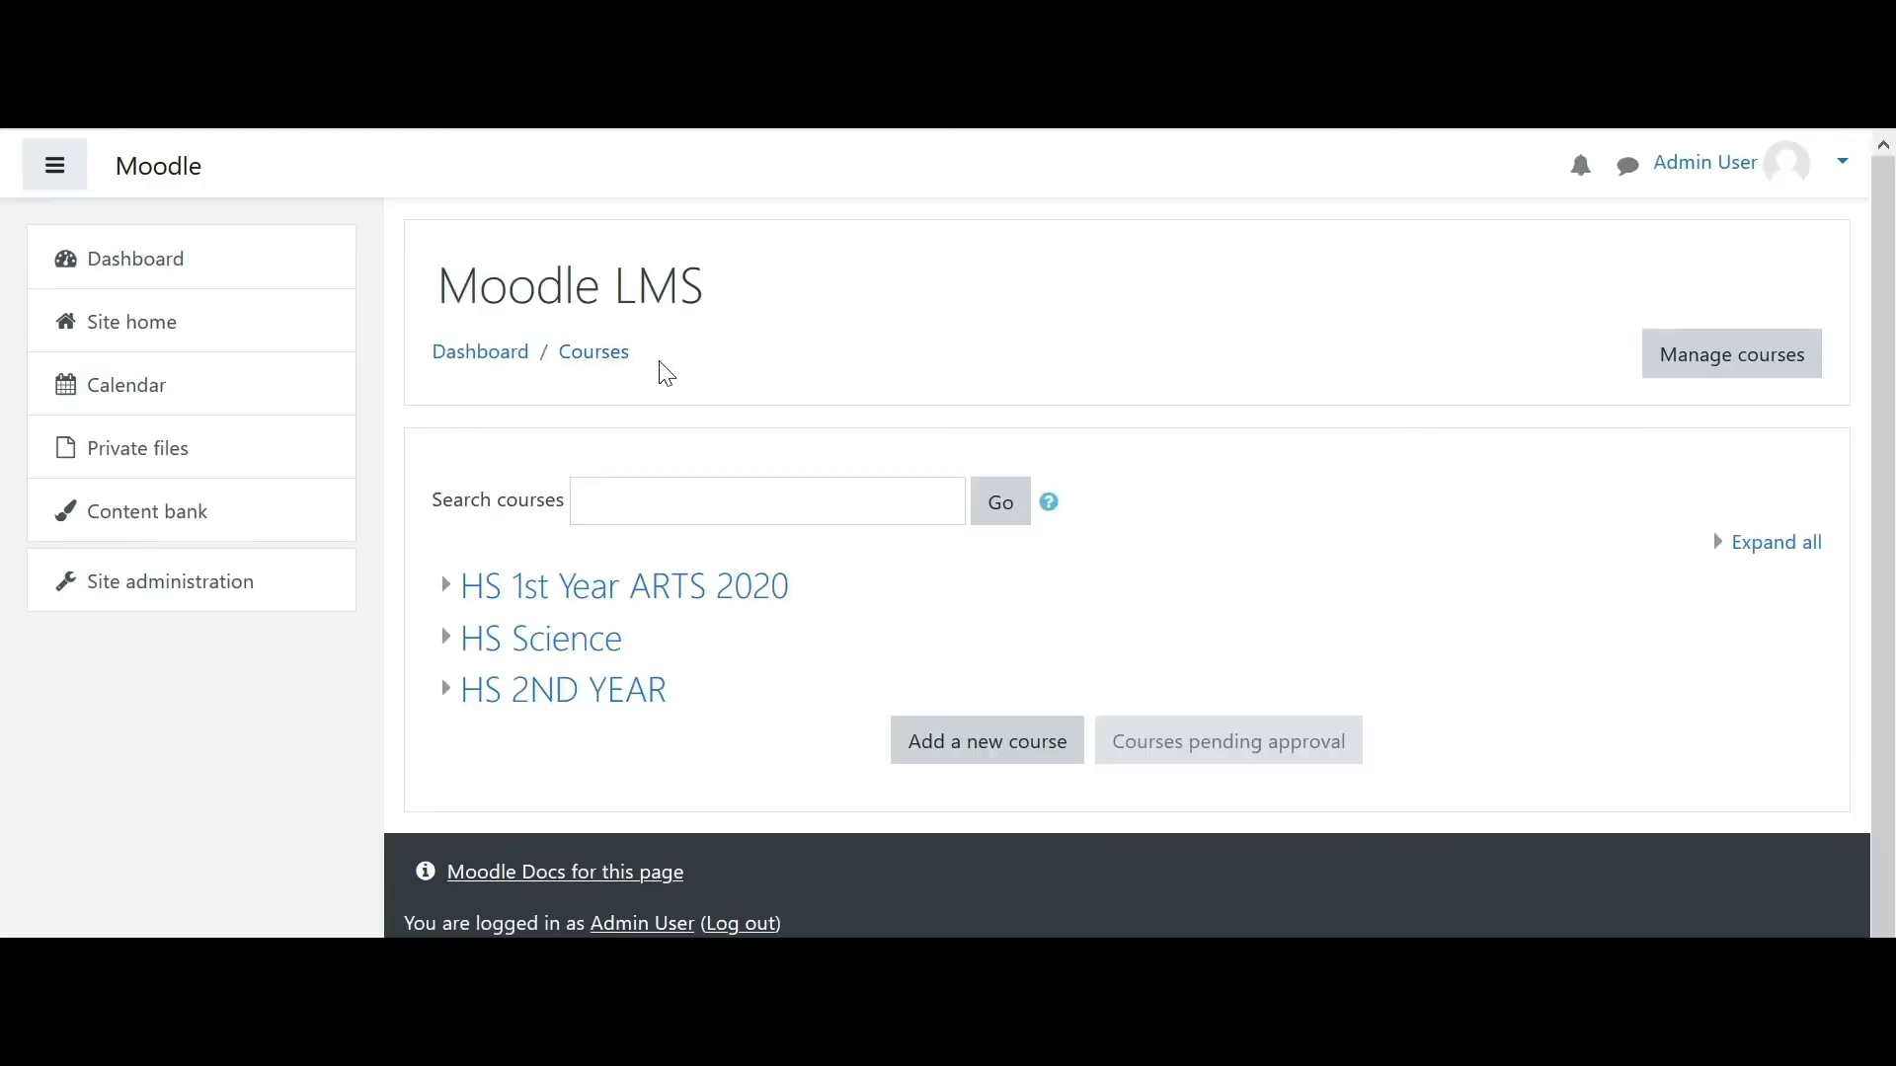
- Open Manage courses and categories from Site administration and drill into HS 2ND YEAR / Commerce
click(195, 594)
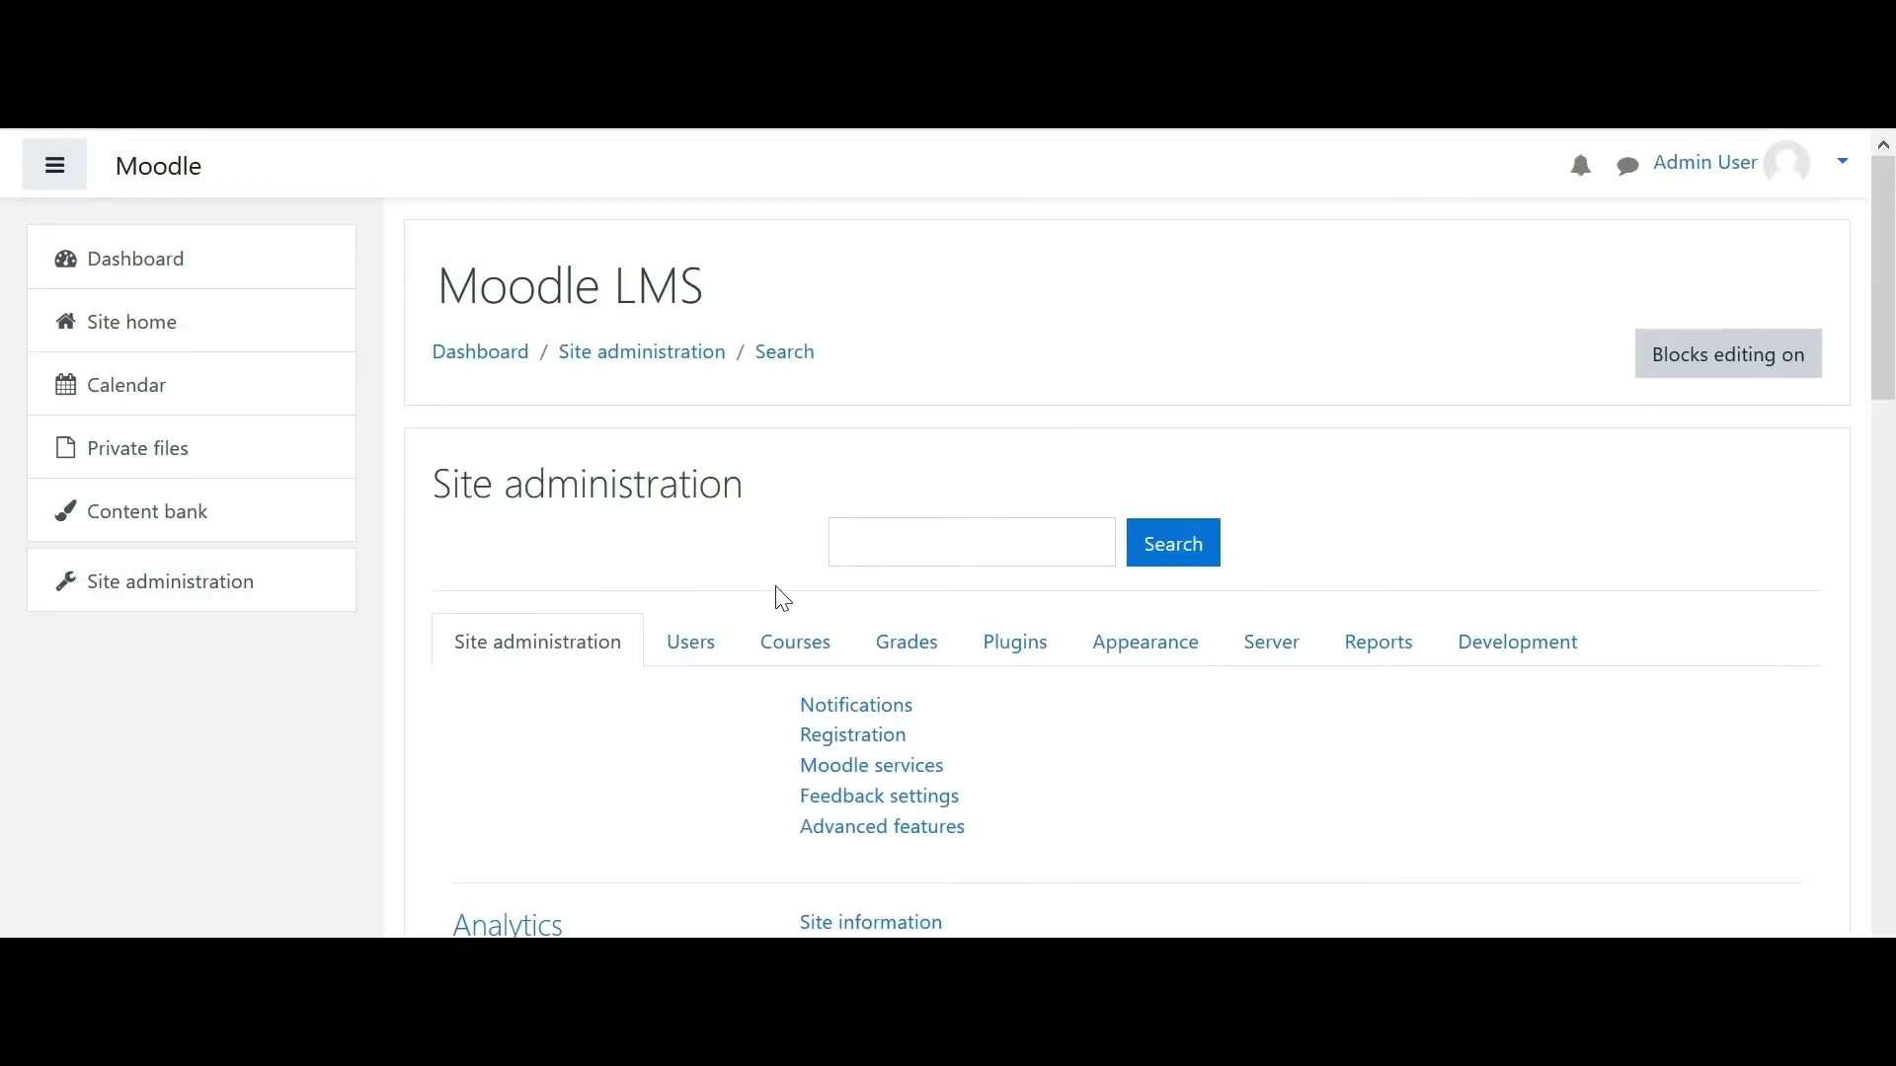
click(805, 649)
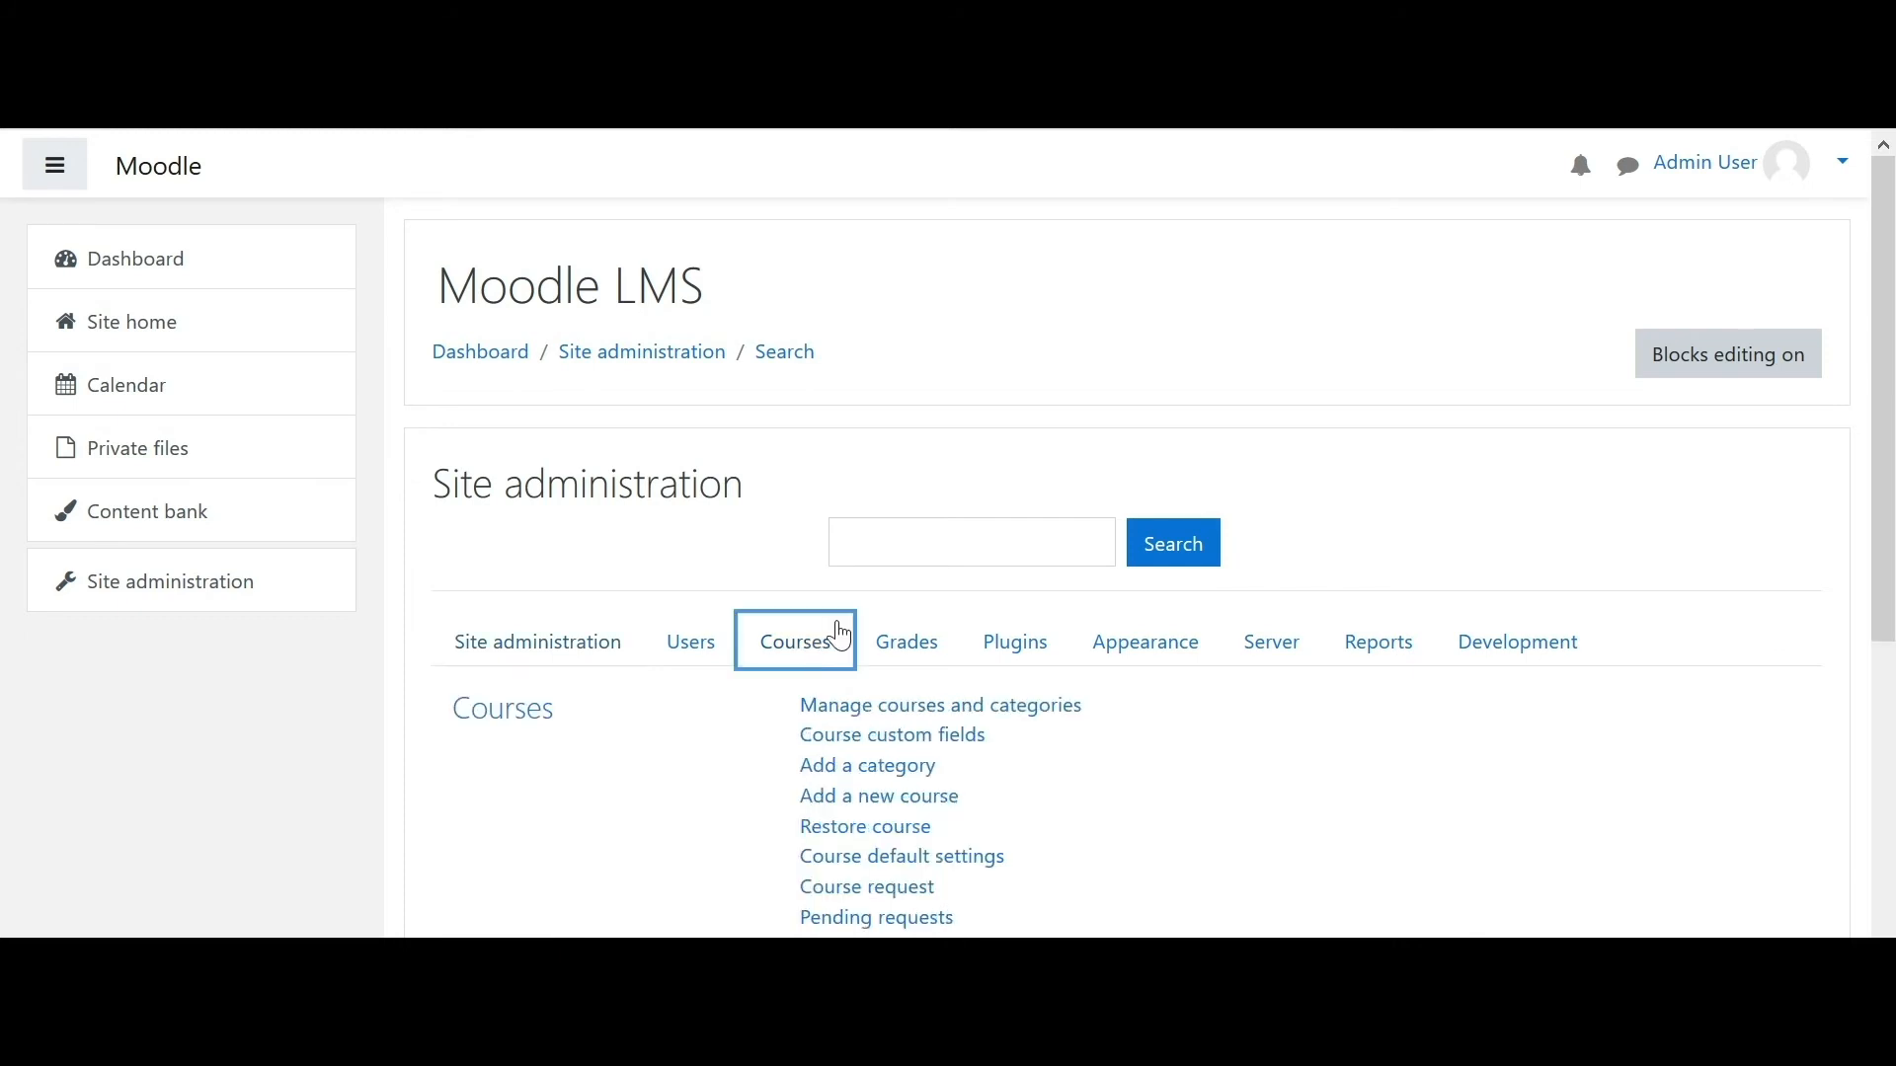
drag(1892, 336, 1892, 594)
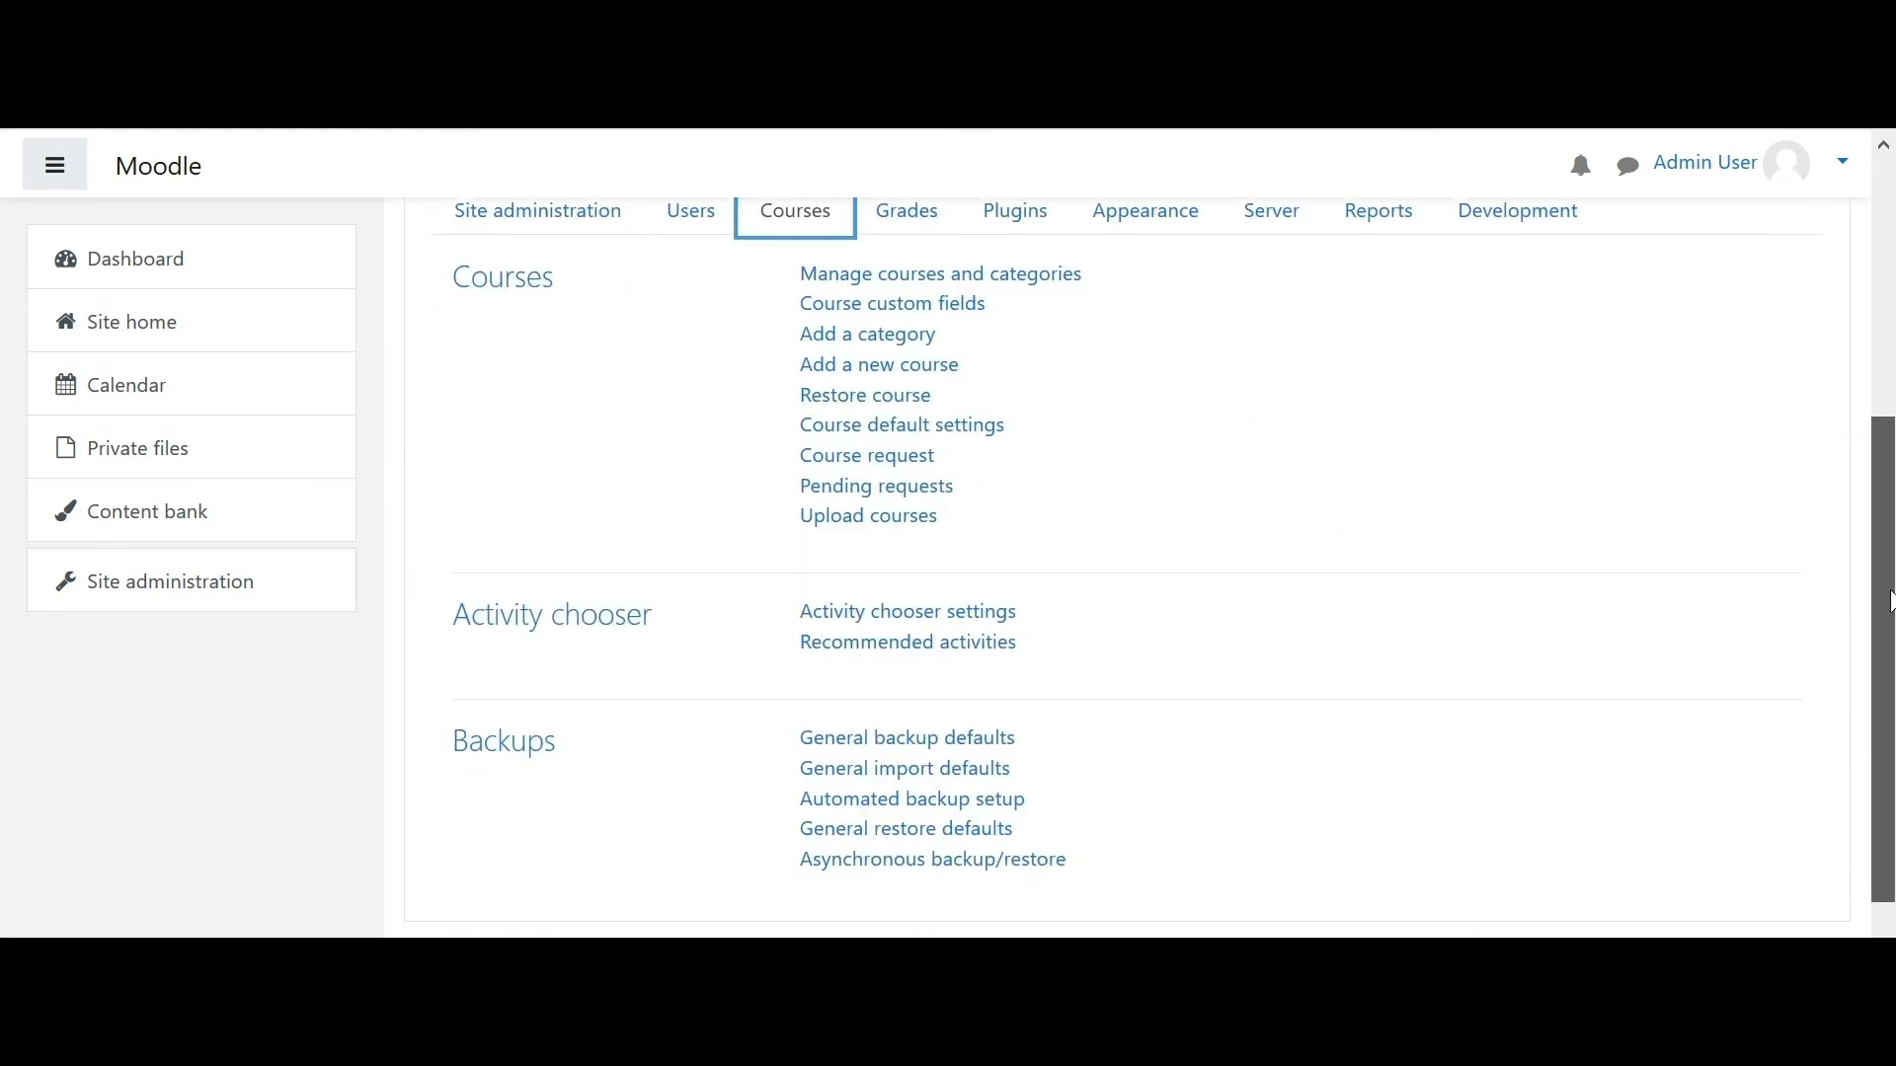
click(908, 289)
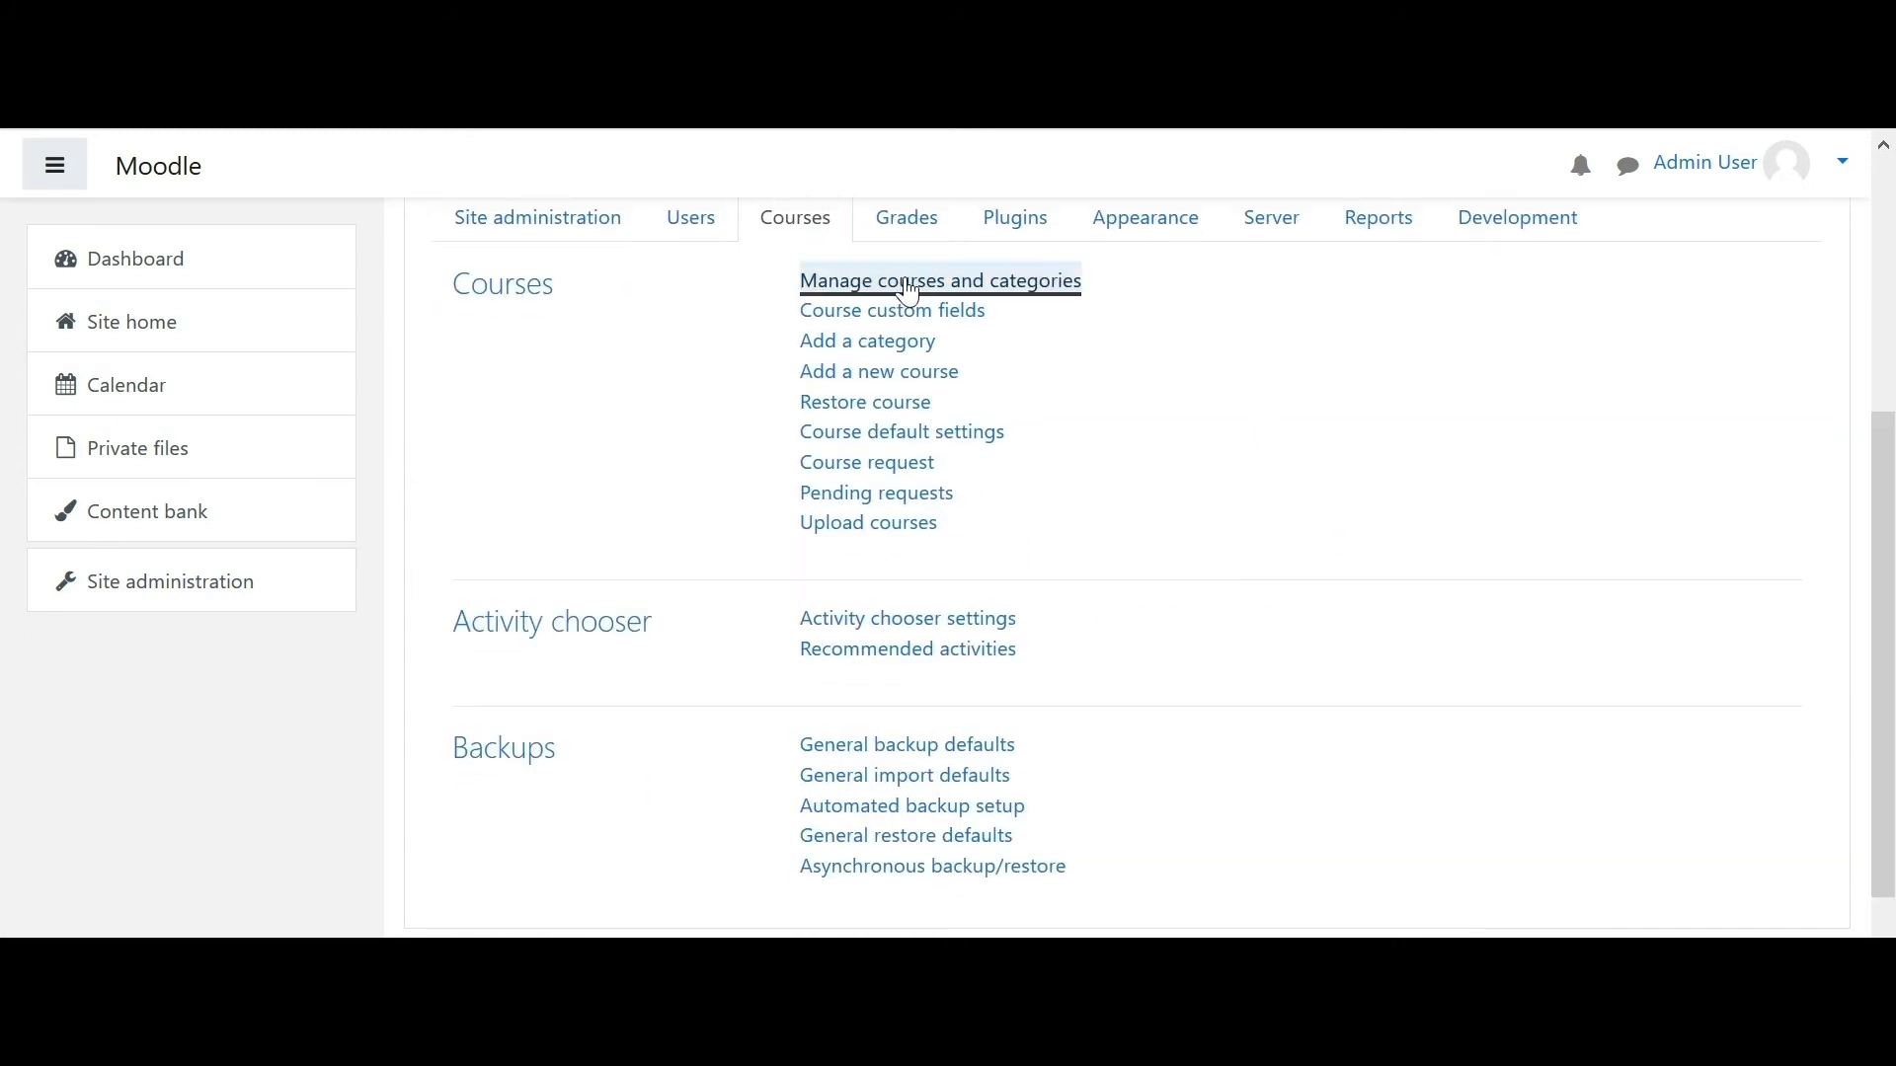
drag(1892, 343, 1888, 511)
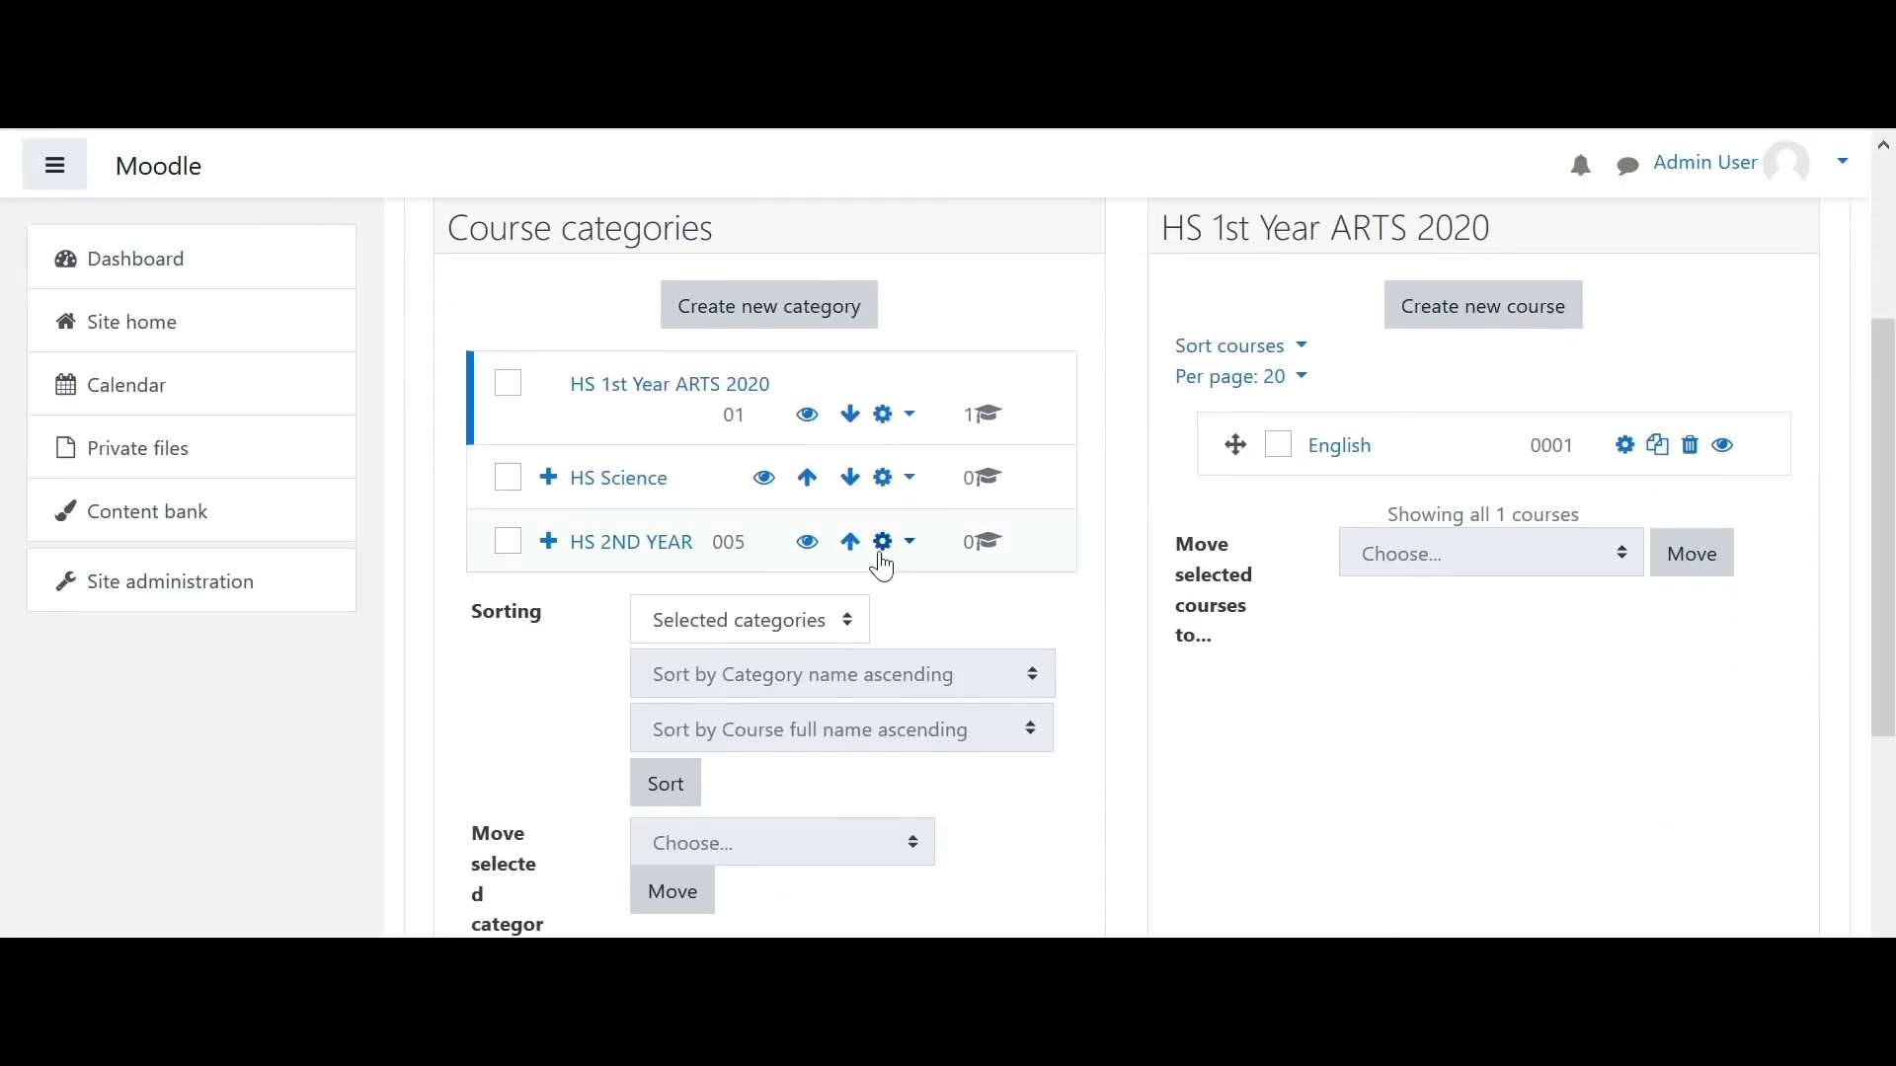
click(654, 559)
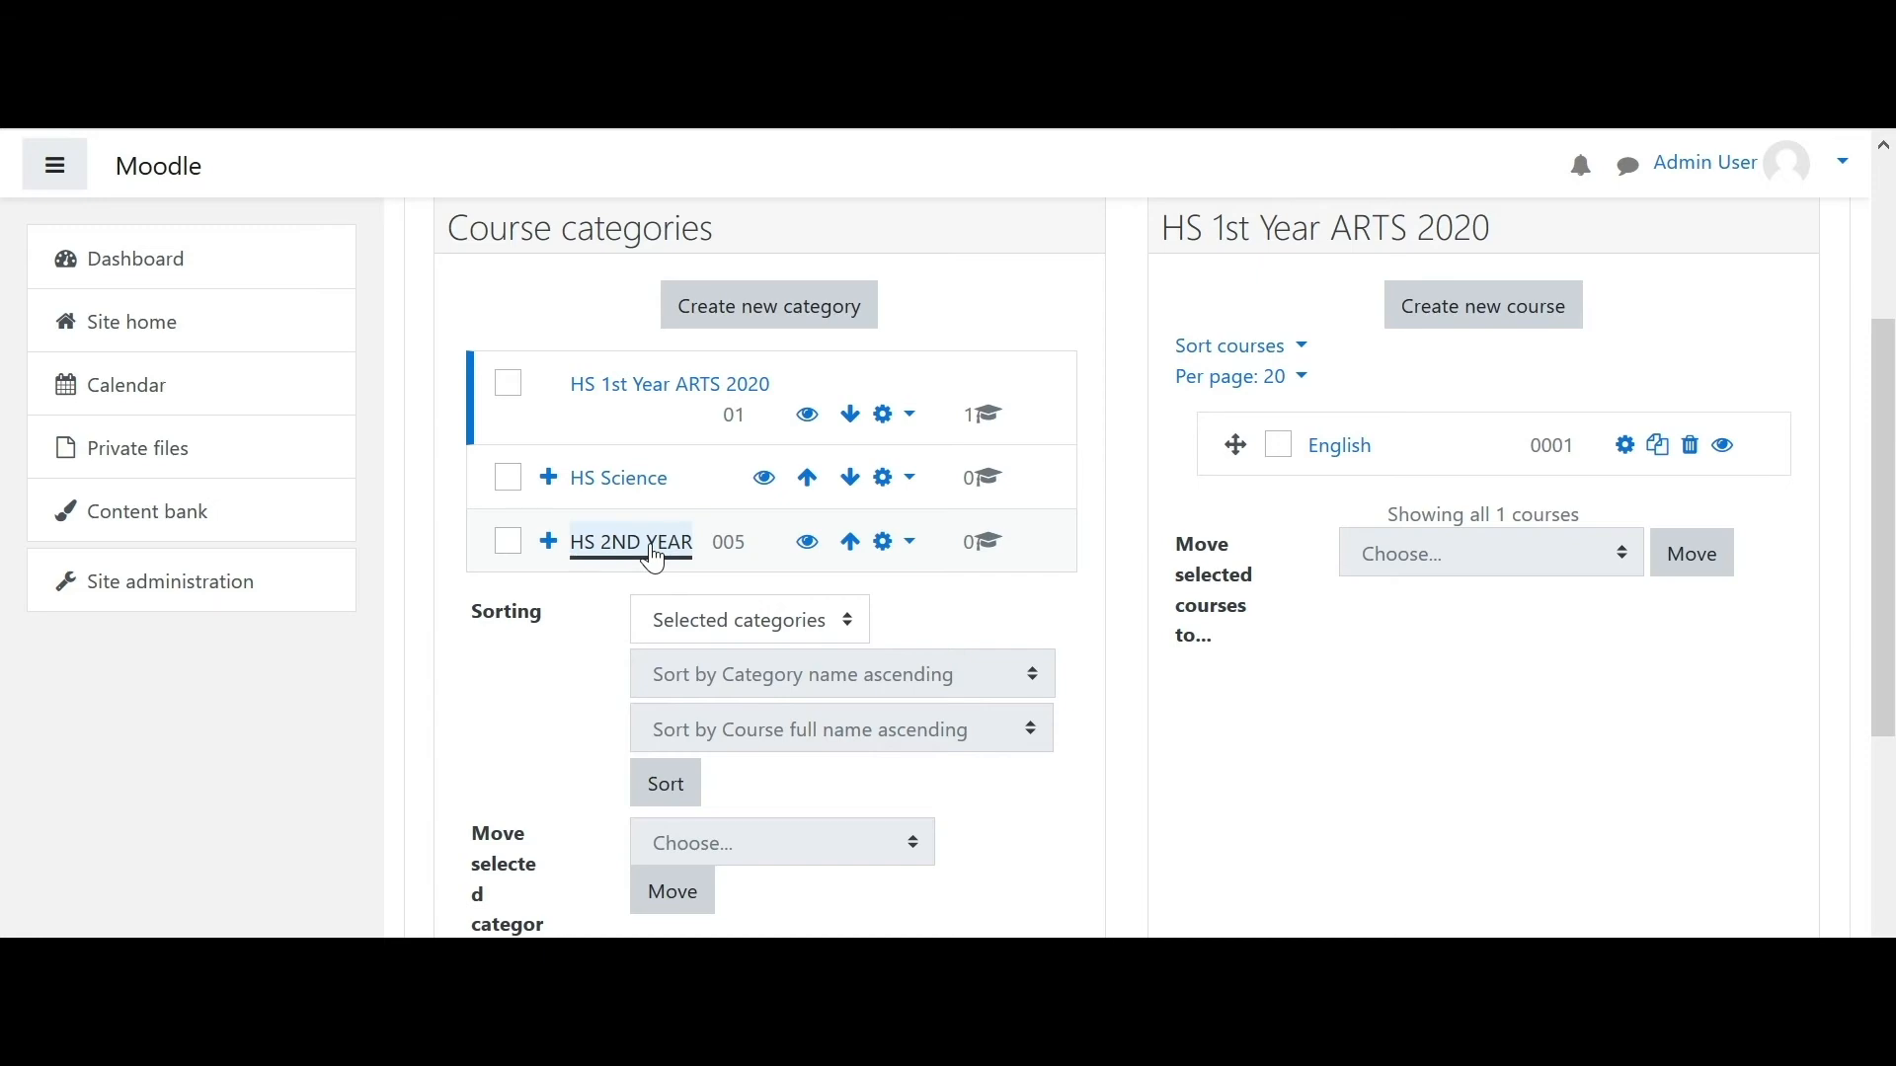
drag(1887, 380, 1888, 591)
click(664, 395)
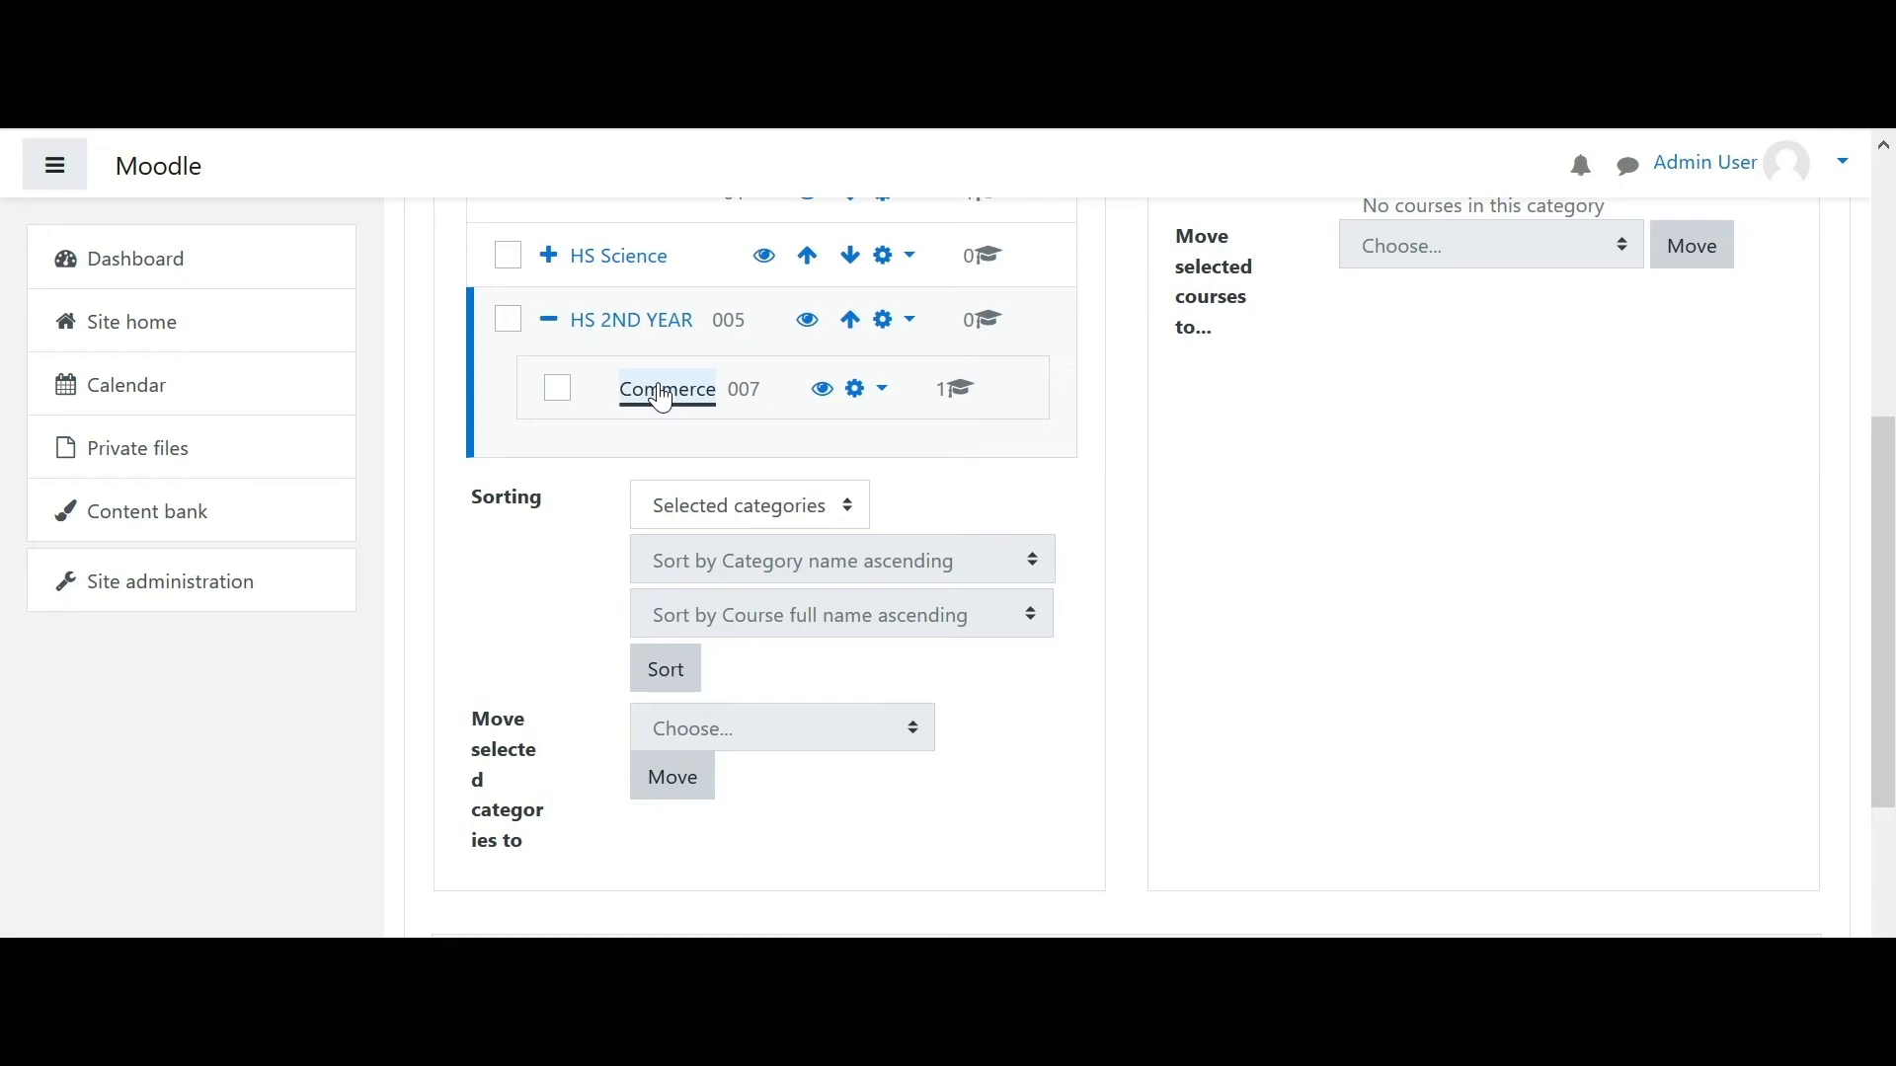
- Leave the Accountancy course unselected and open its settings for editing
drag(1890, 242, 1889, 383)
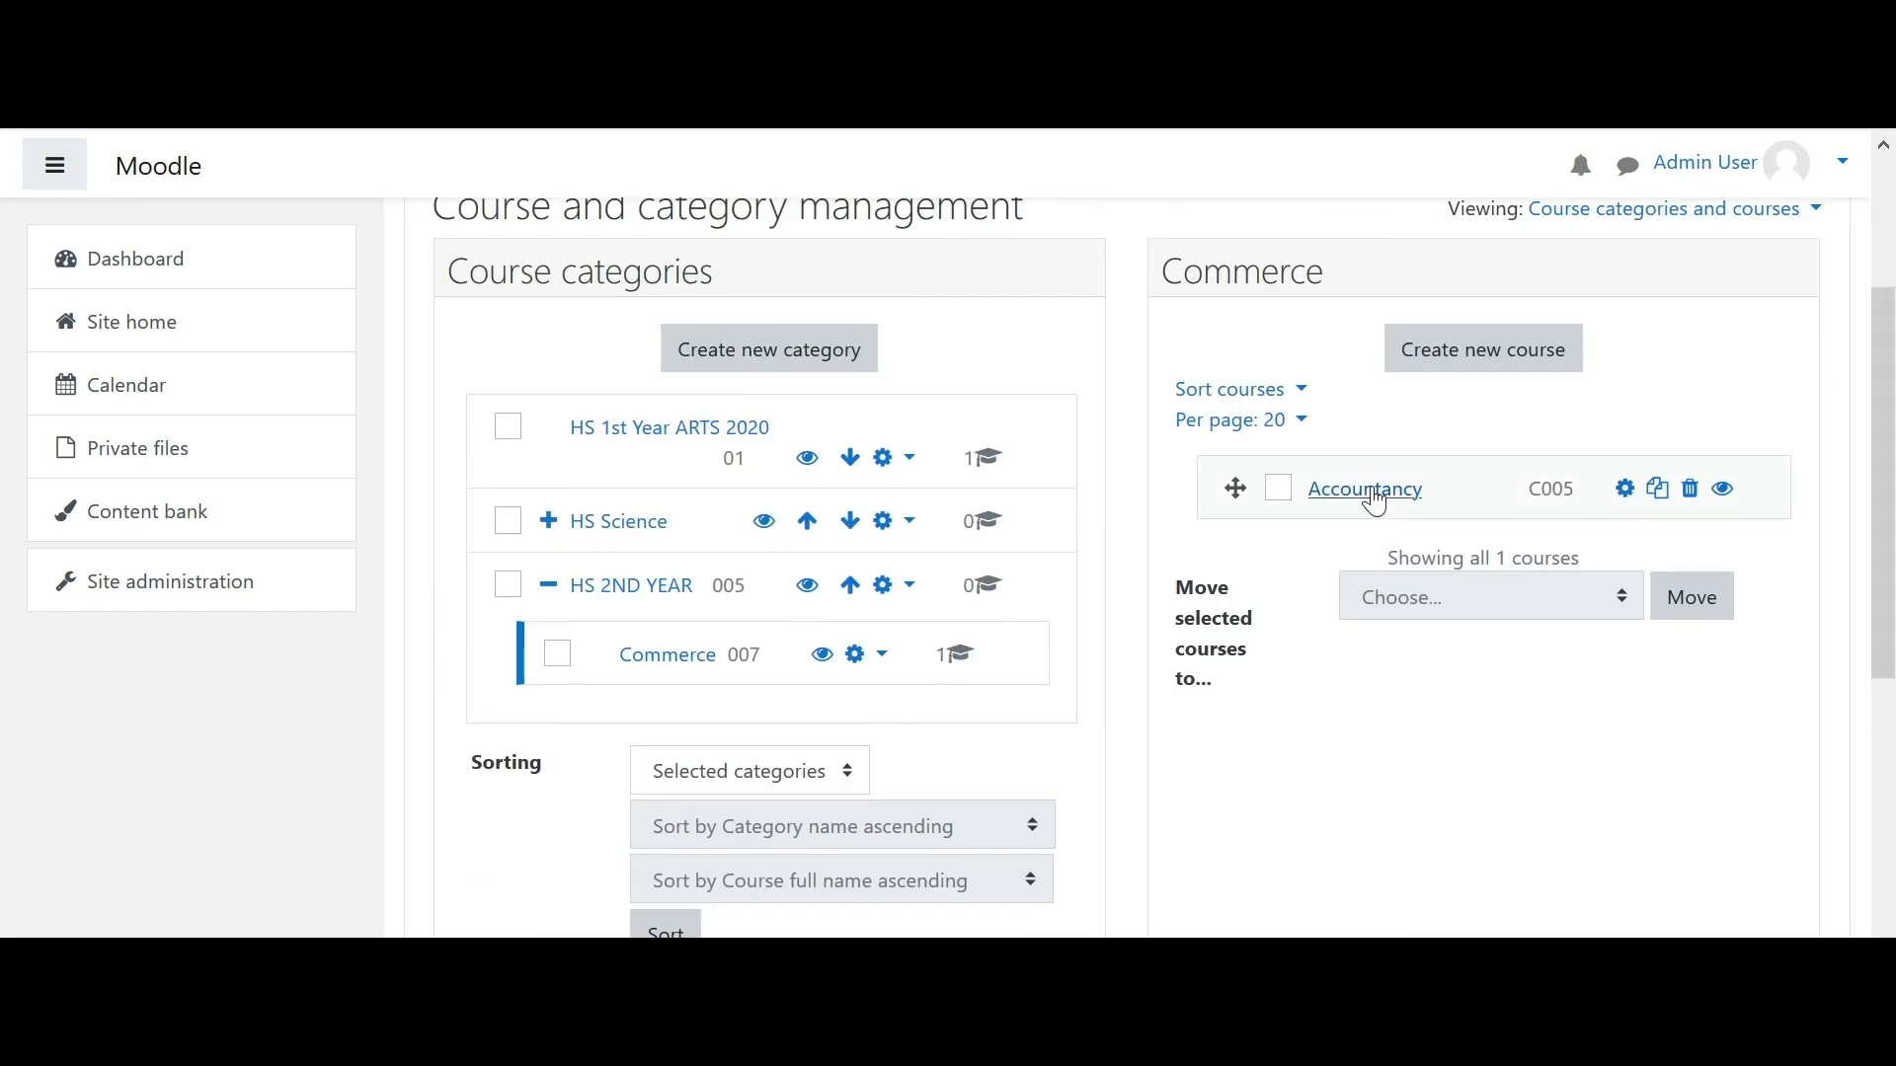
click(1278, 491)
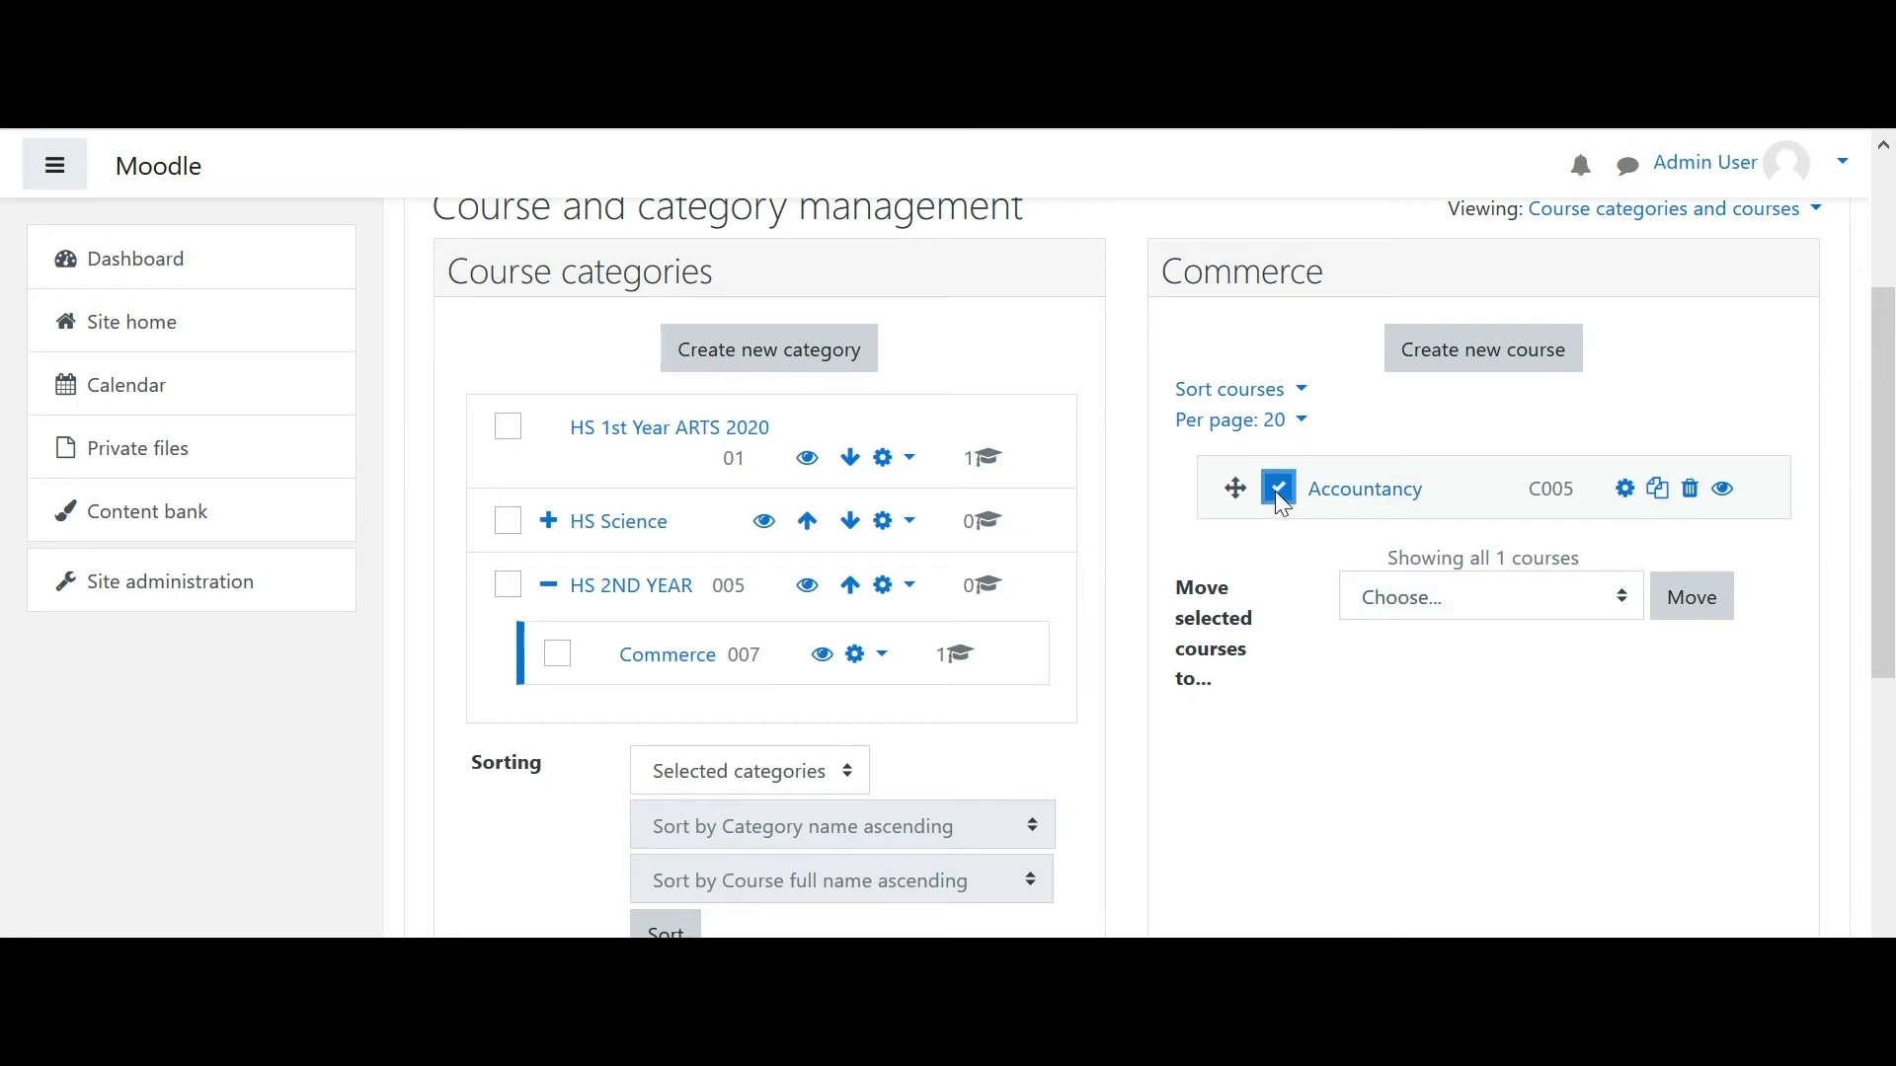
click(1276, 490)
click(1276, 487)
click(1276, 488)
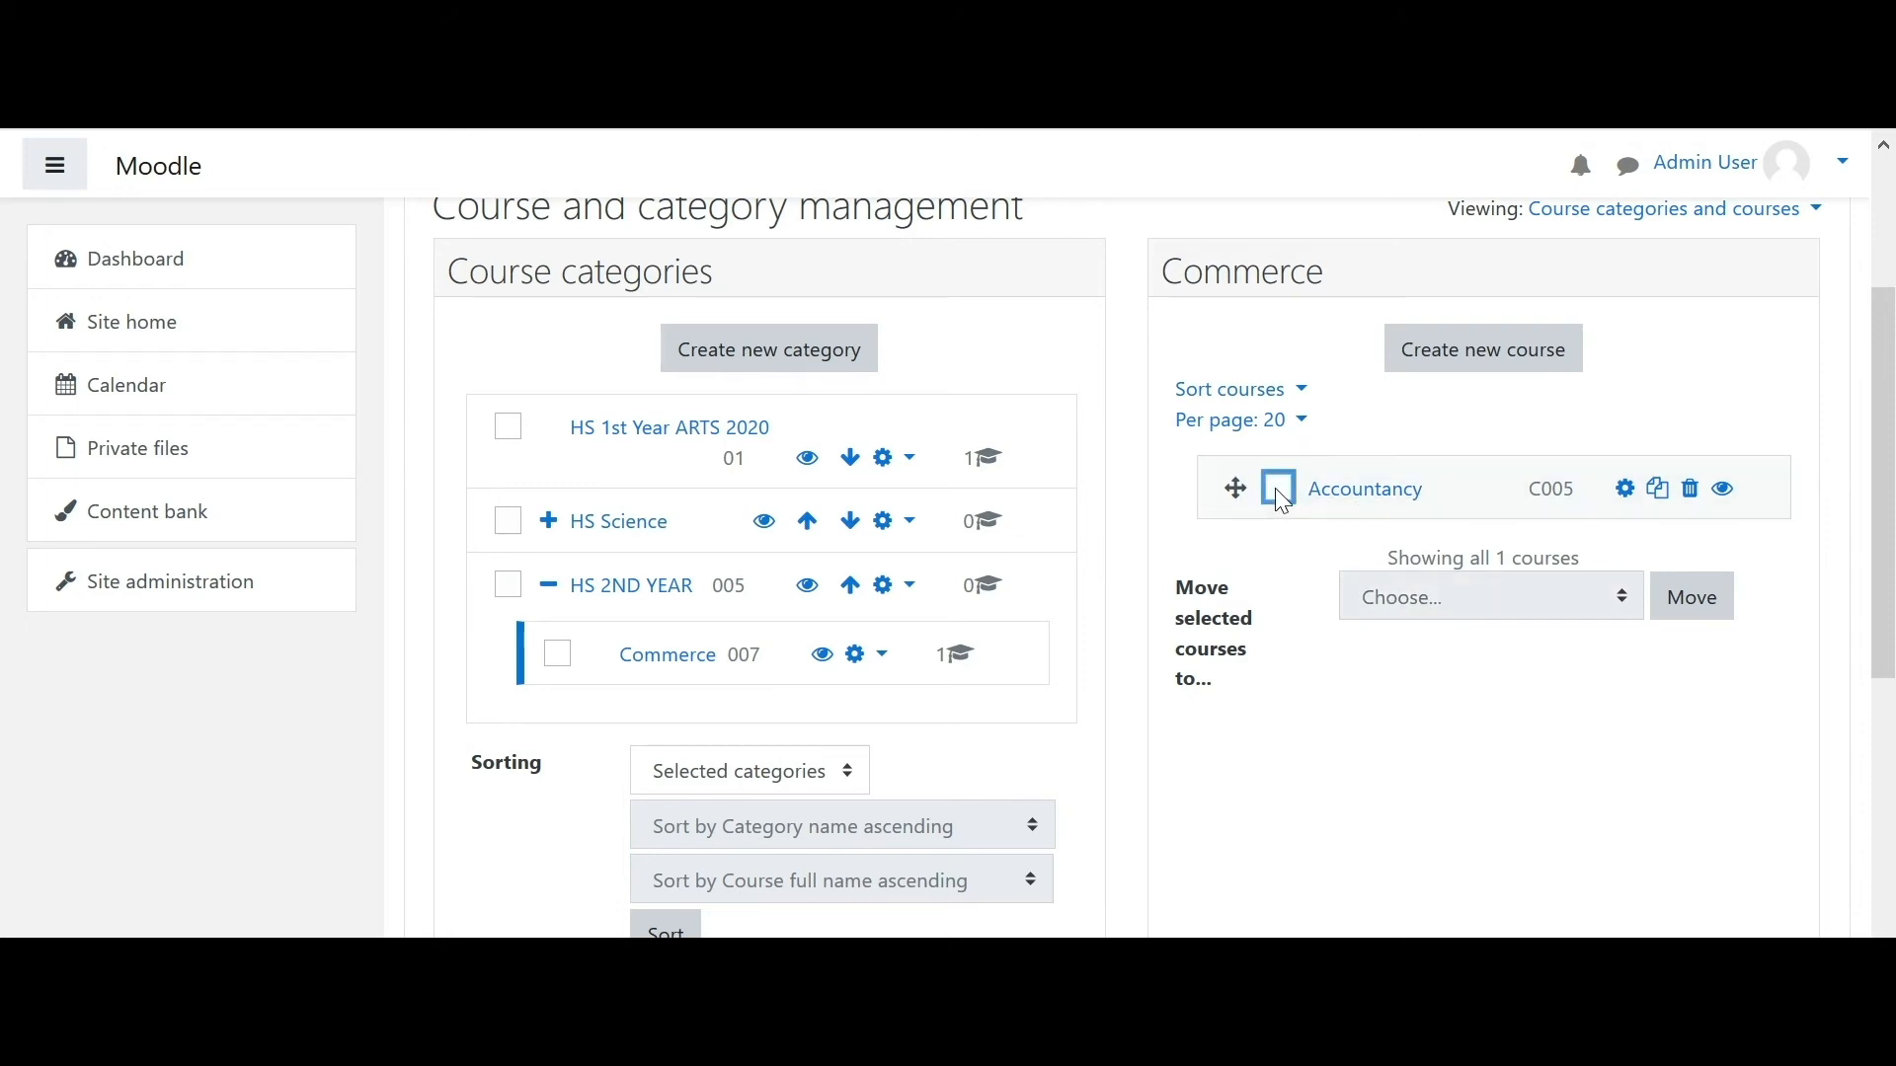
click(1628, 507)
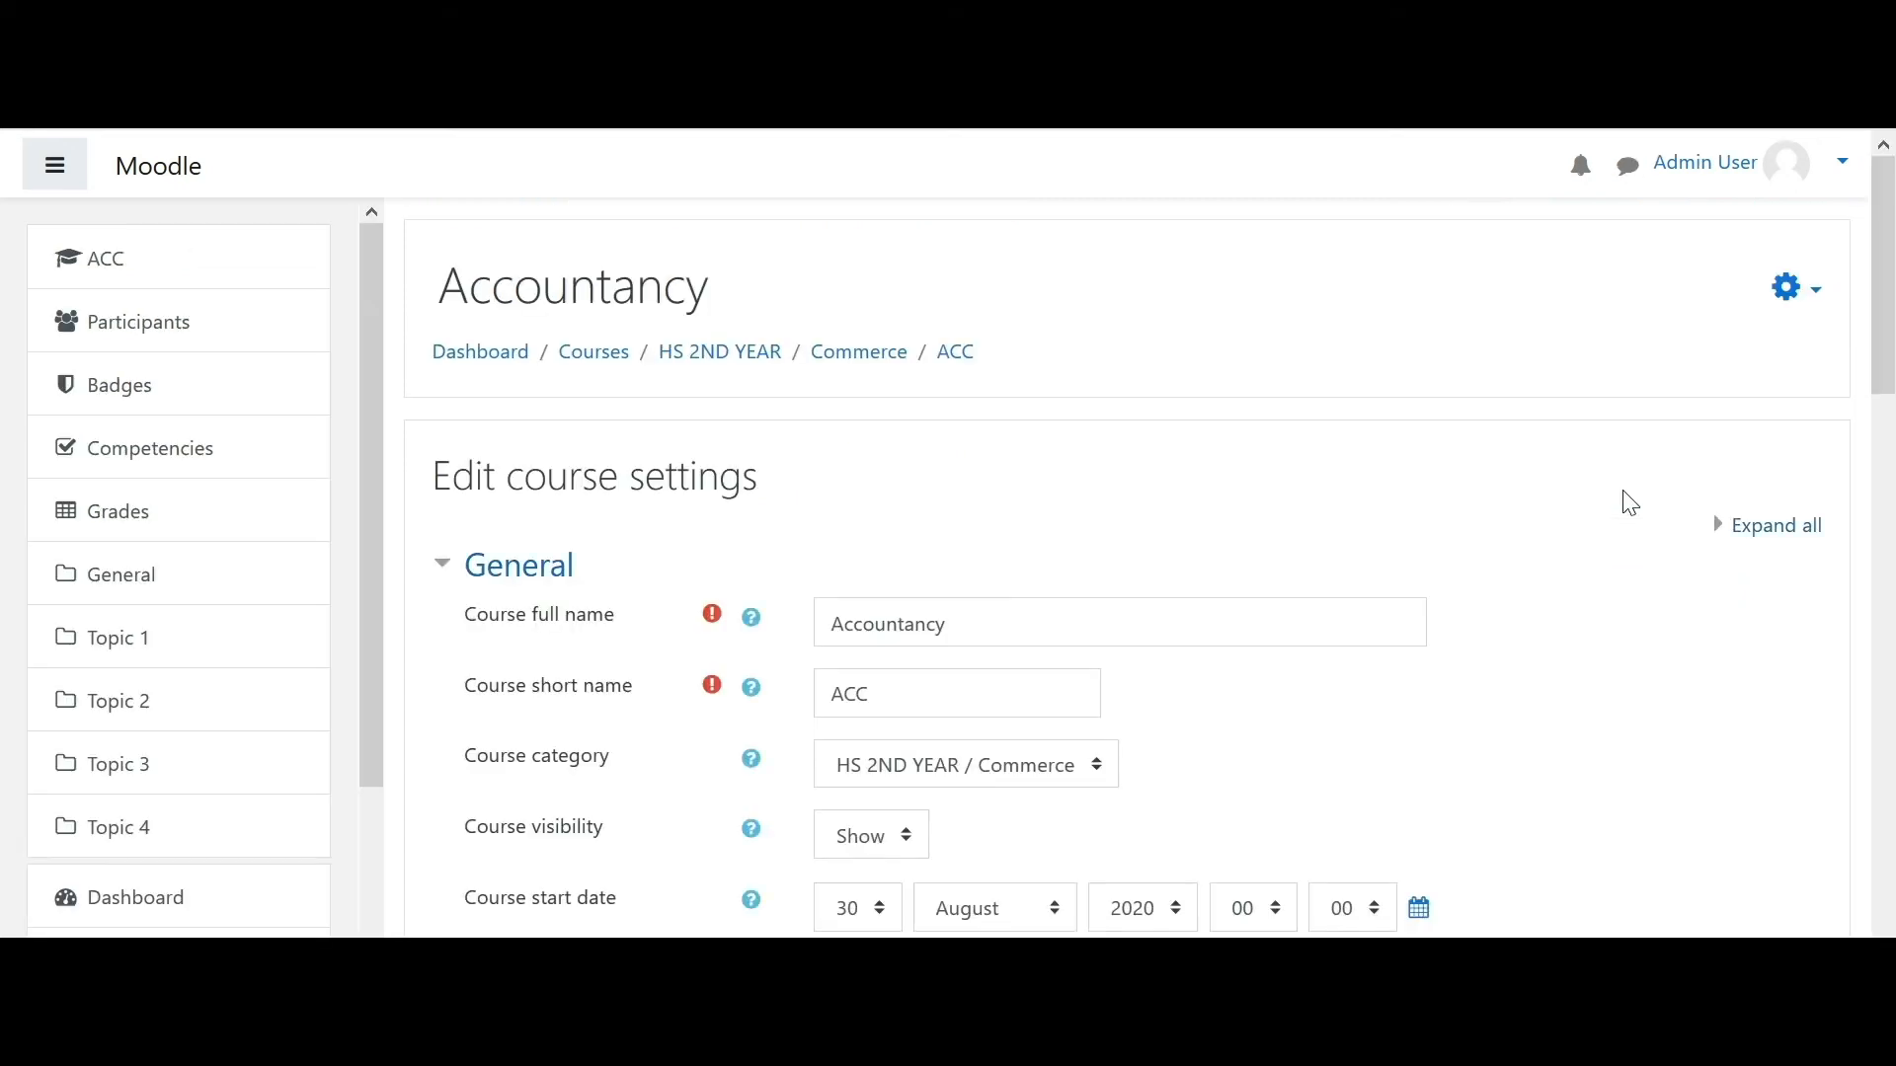
- Go to the Accountancy course's Participants page
scroll(379, 475, down, 1)
drag(381, 475, 326, 328)
click(128, 330)
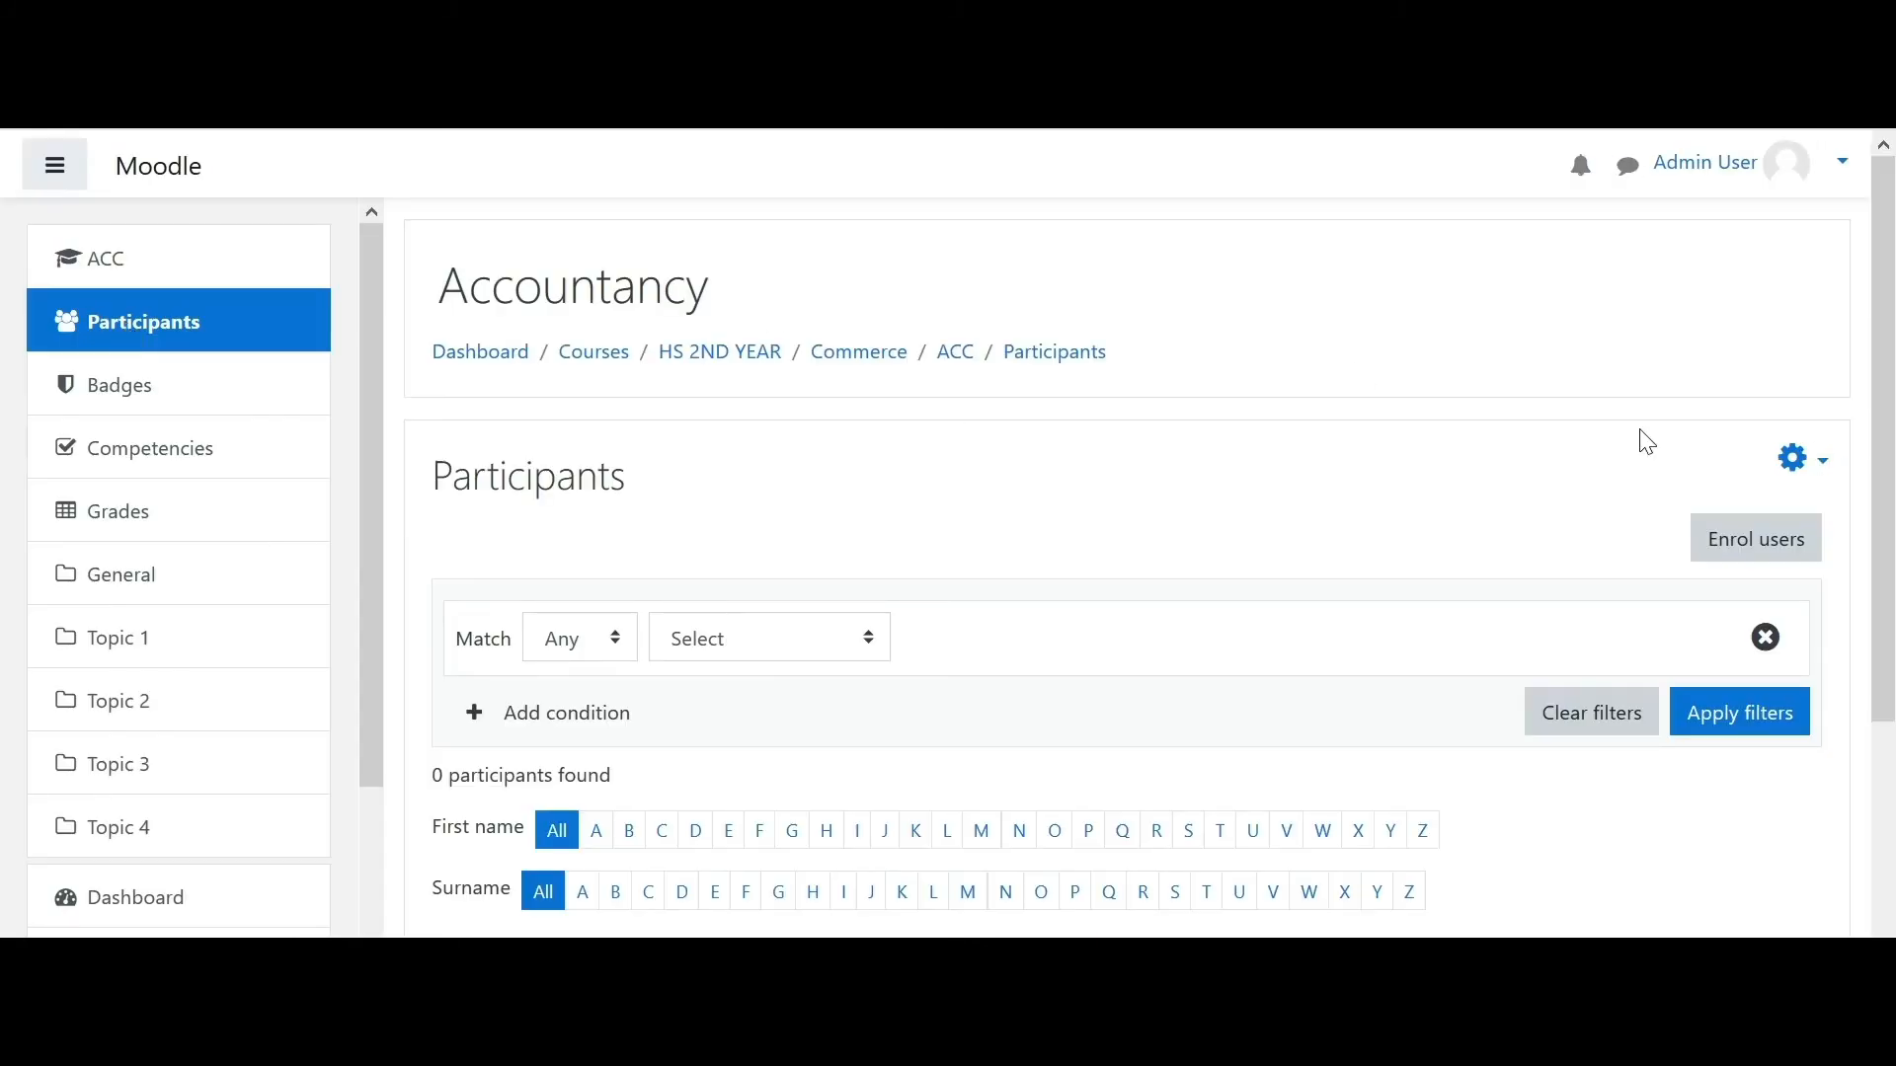
- In Enrol users, pick the test user and keep Student as the role
drag(1888, 314, 1892, 548)
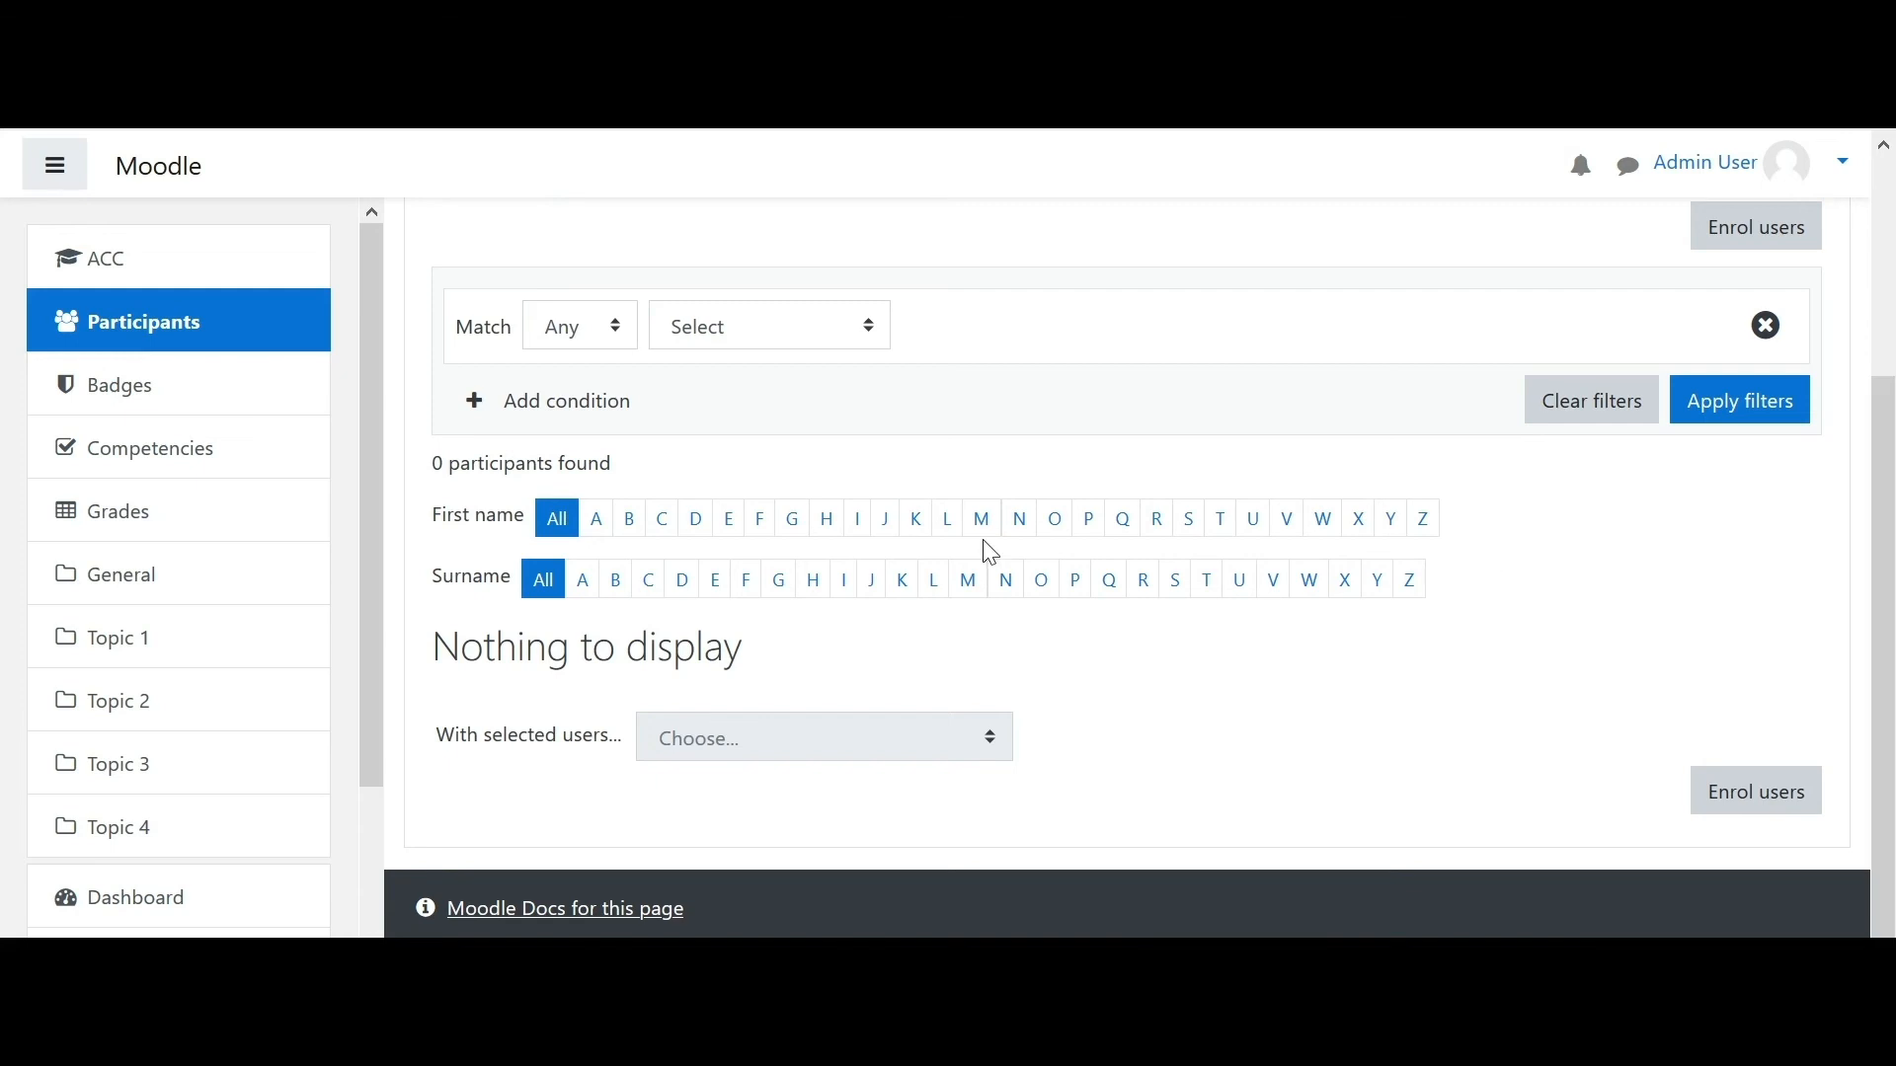
scroll(1882, 593, down, 1)
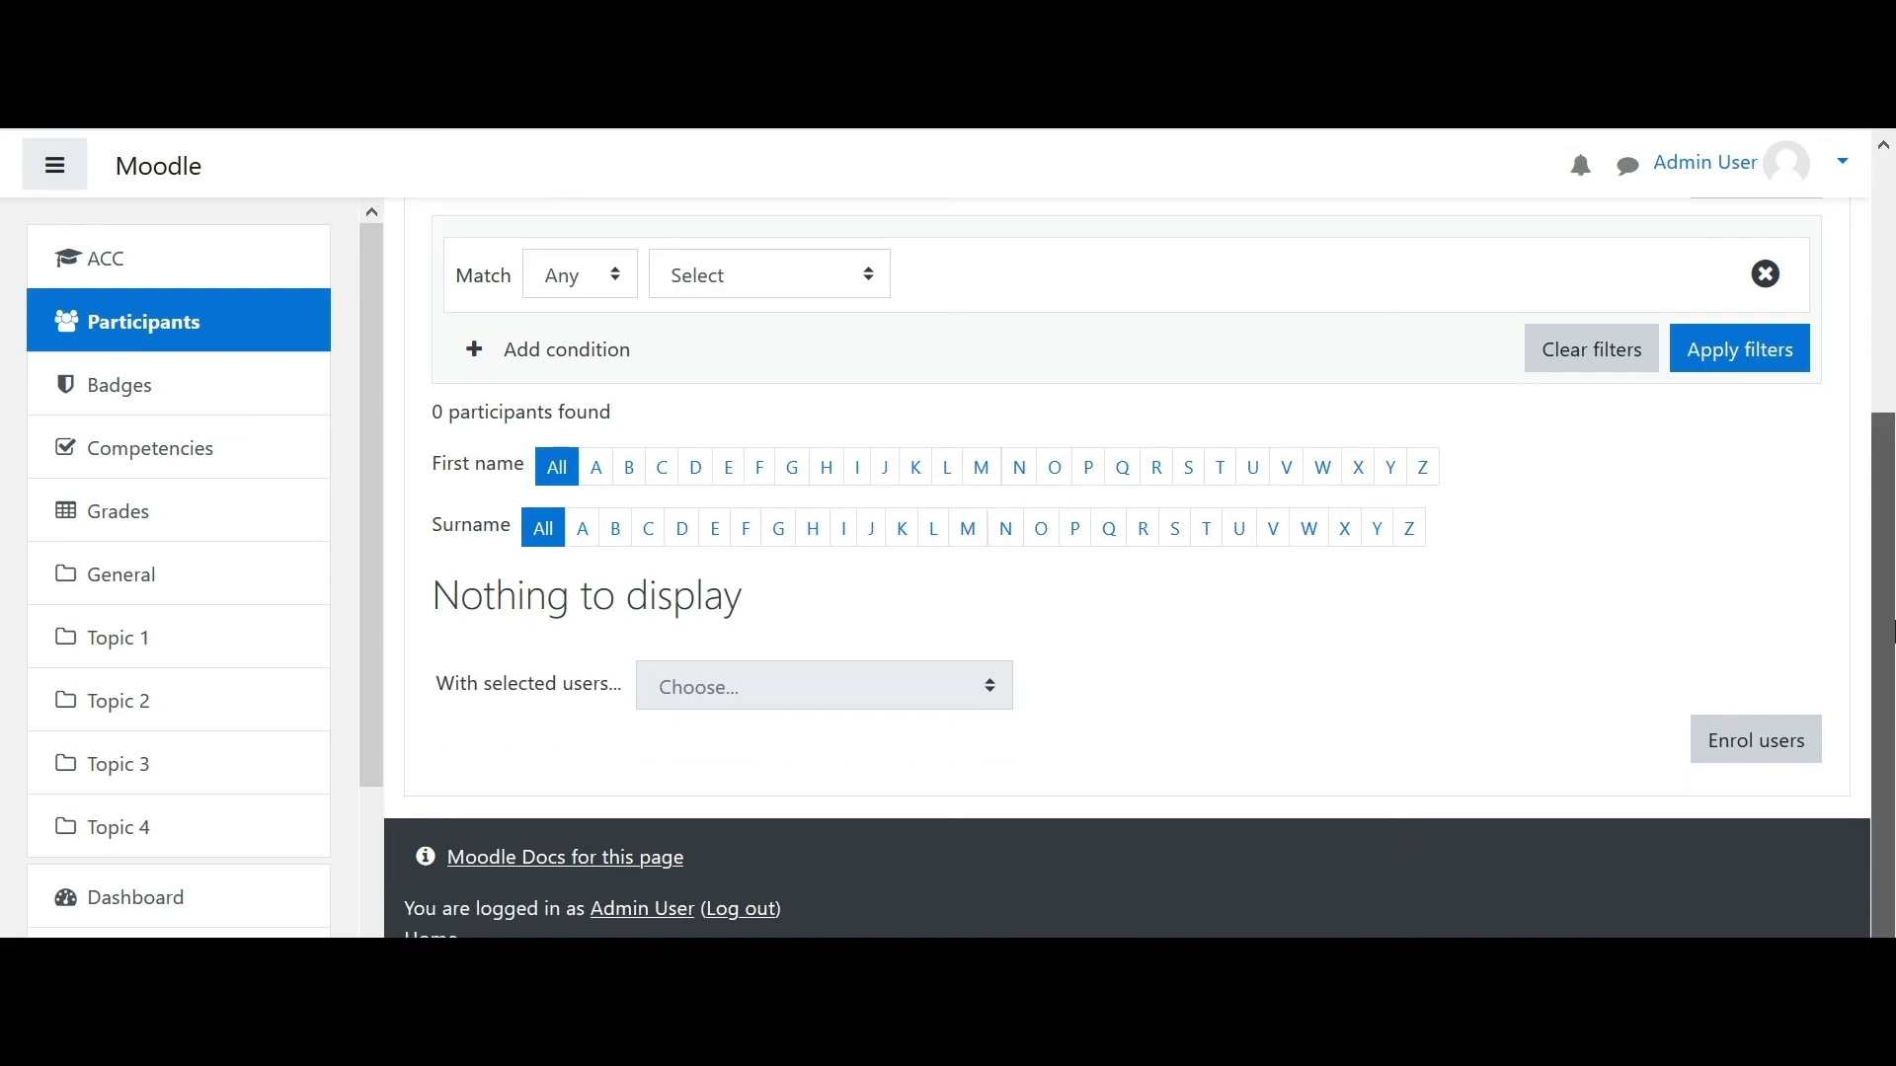
click(1758, 746)
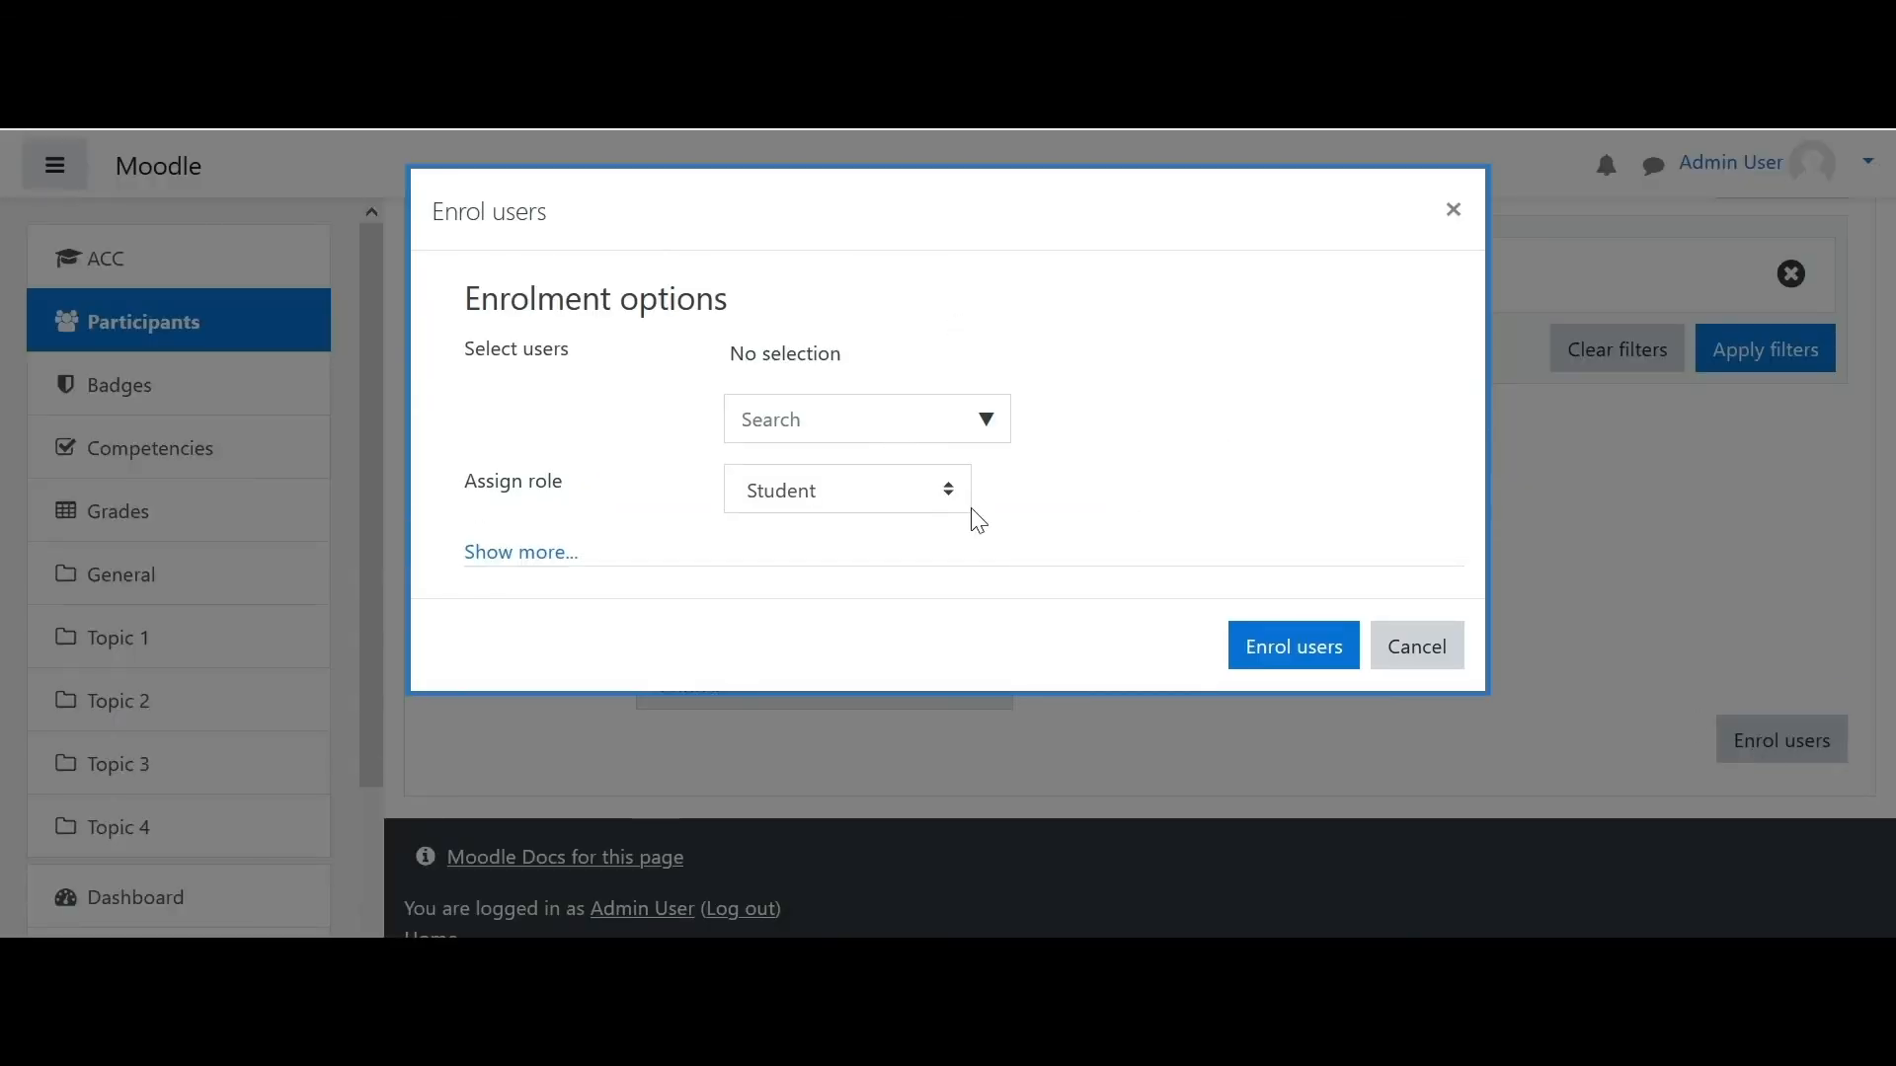
click(873, 435)
click(984, 420)
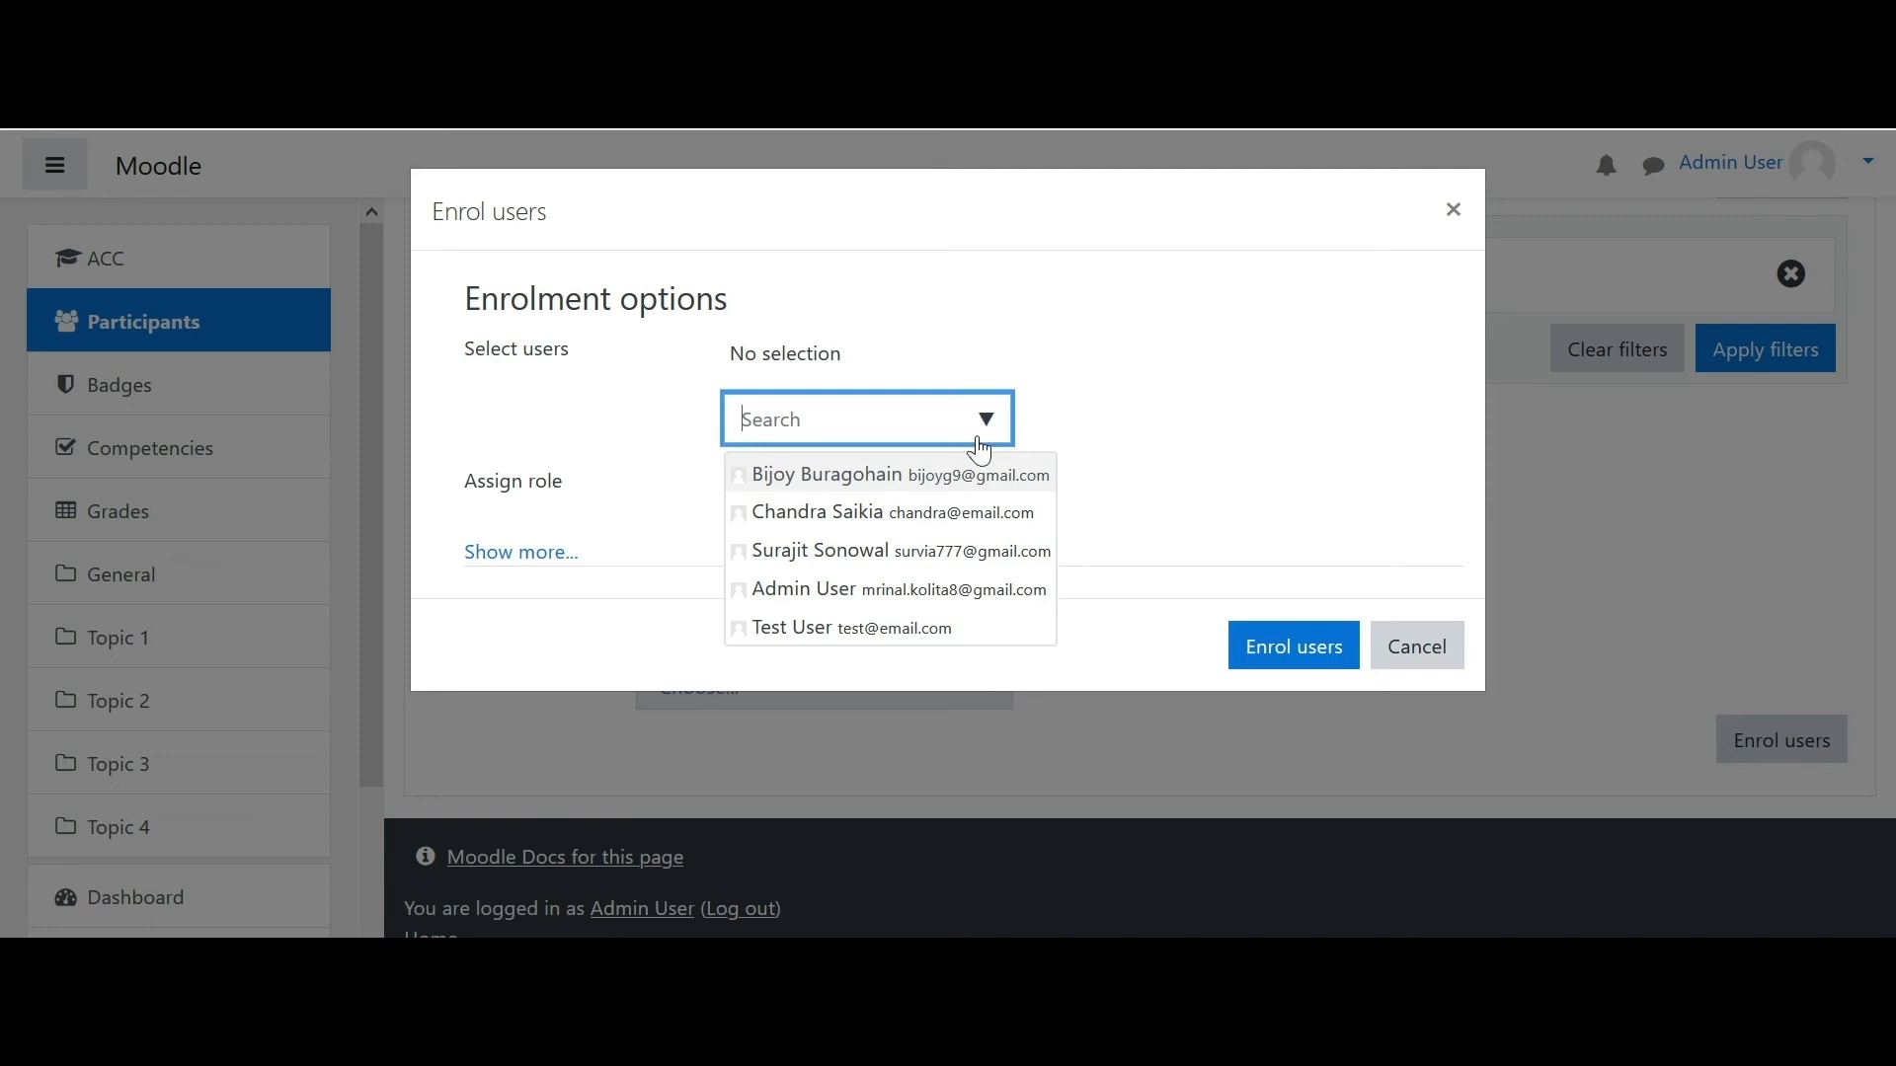
click(896, 642)
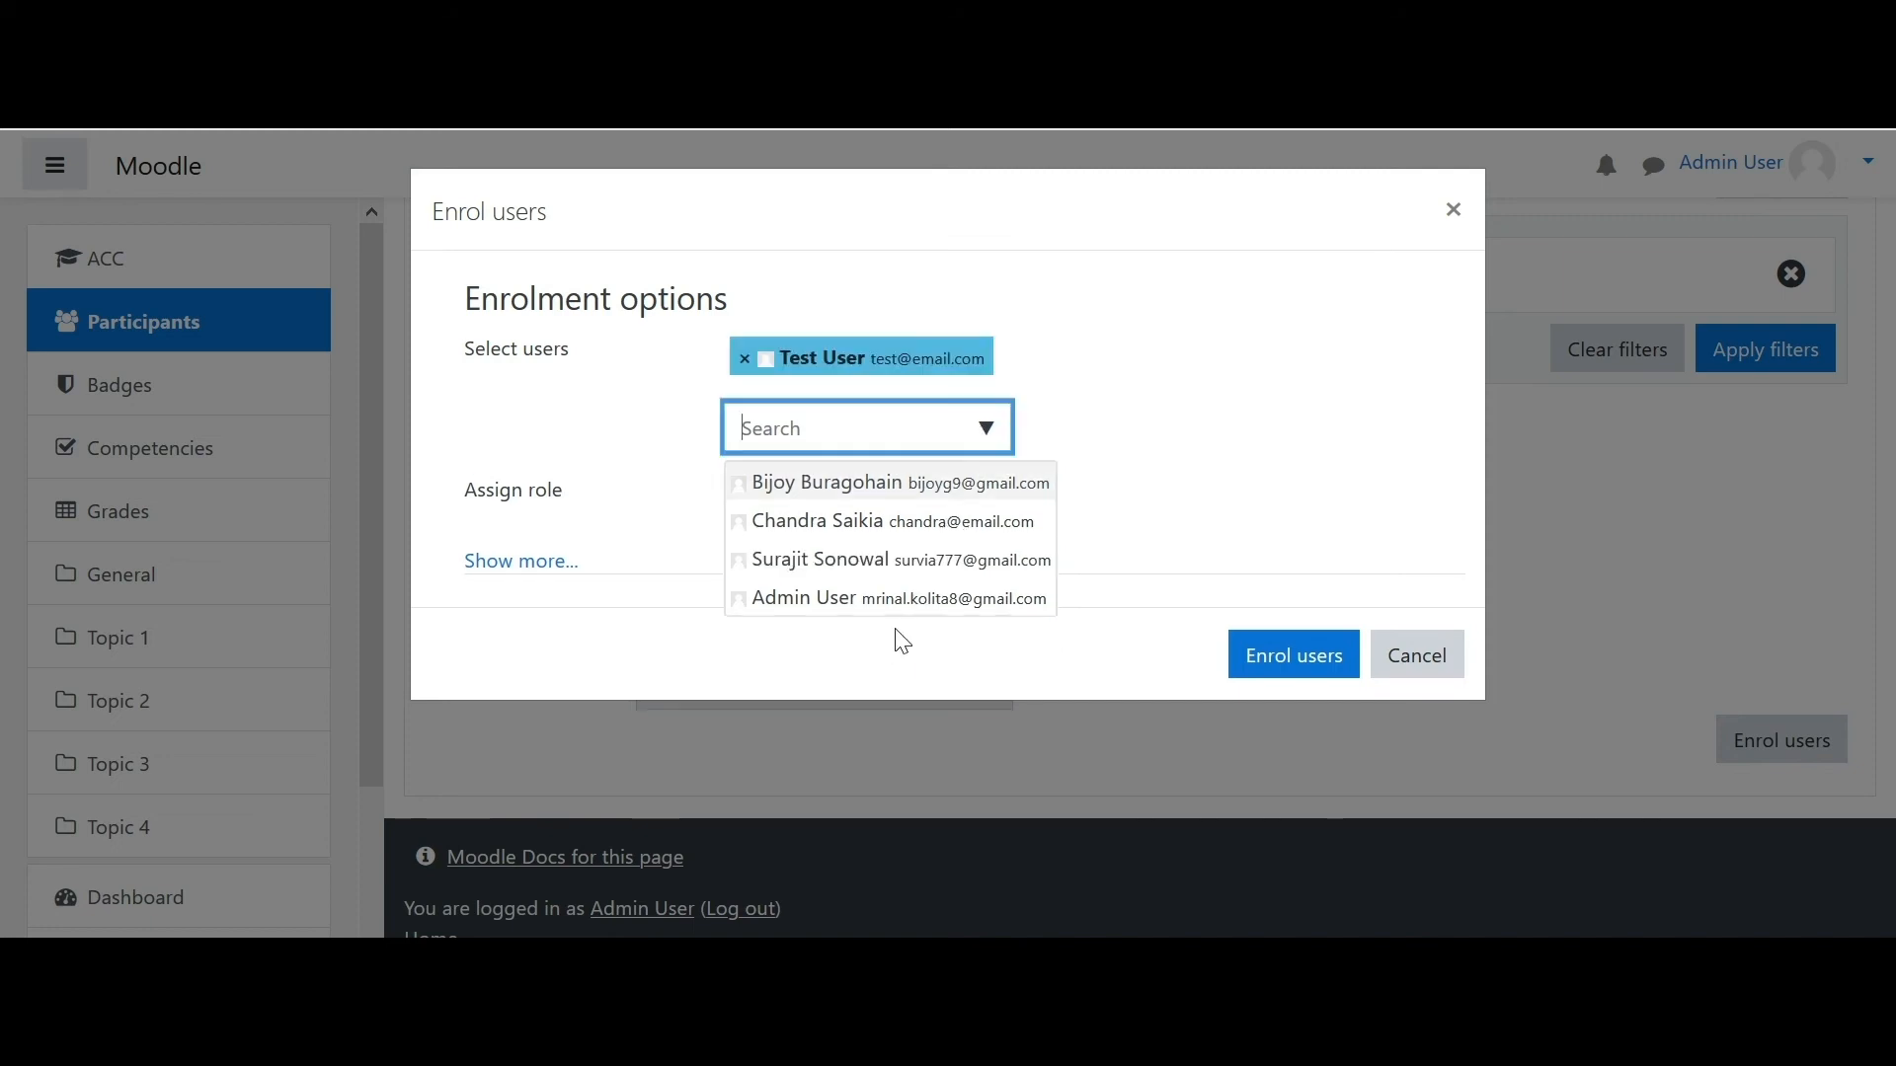
click(1136, 454)
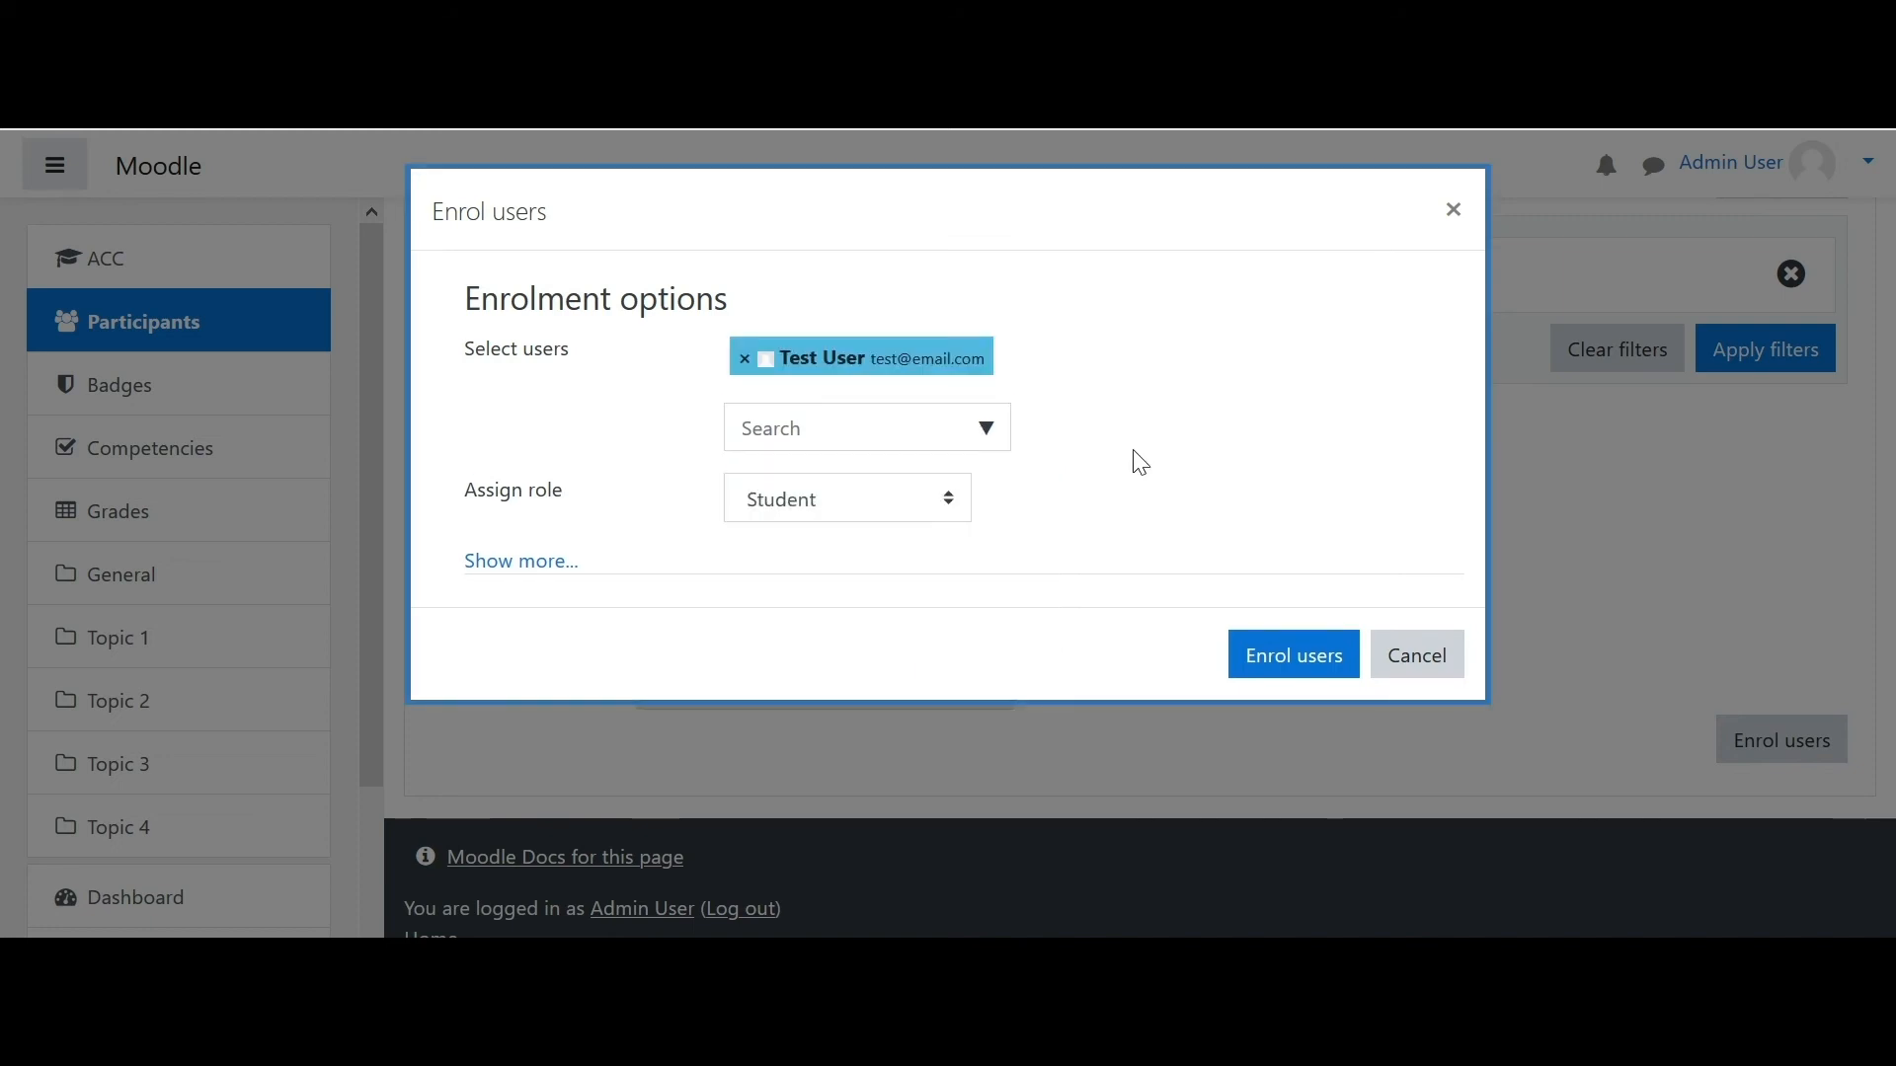
click(1277, 655)
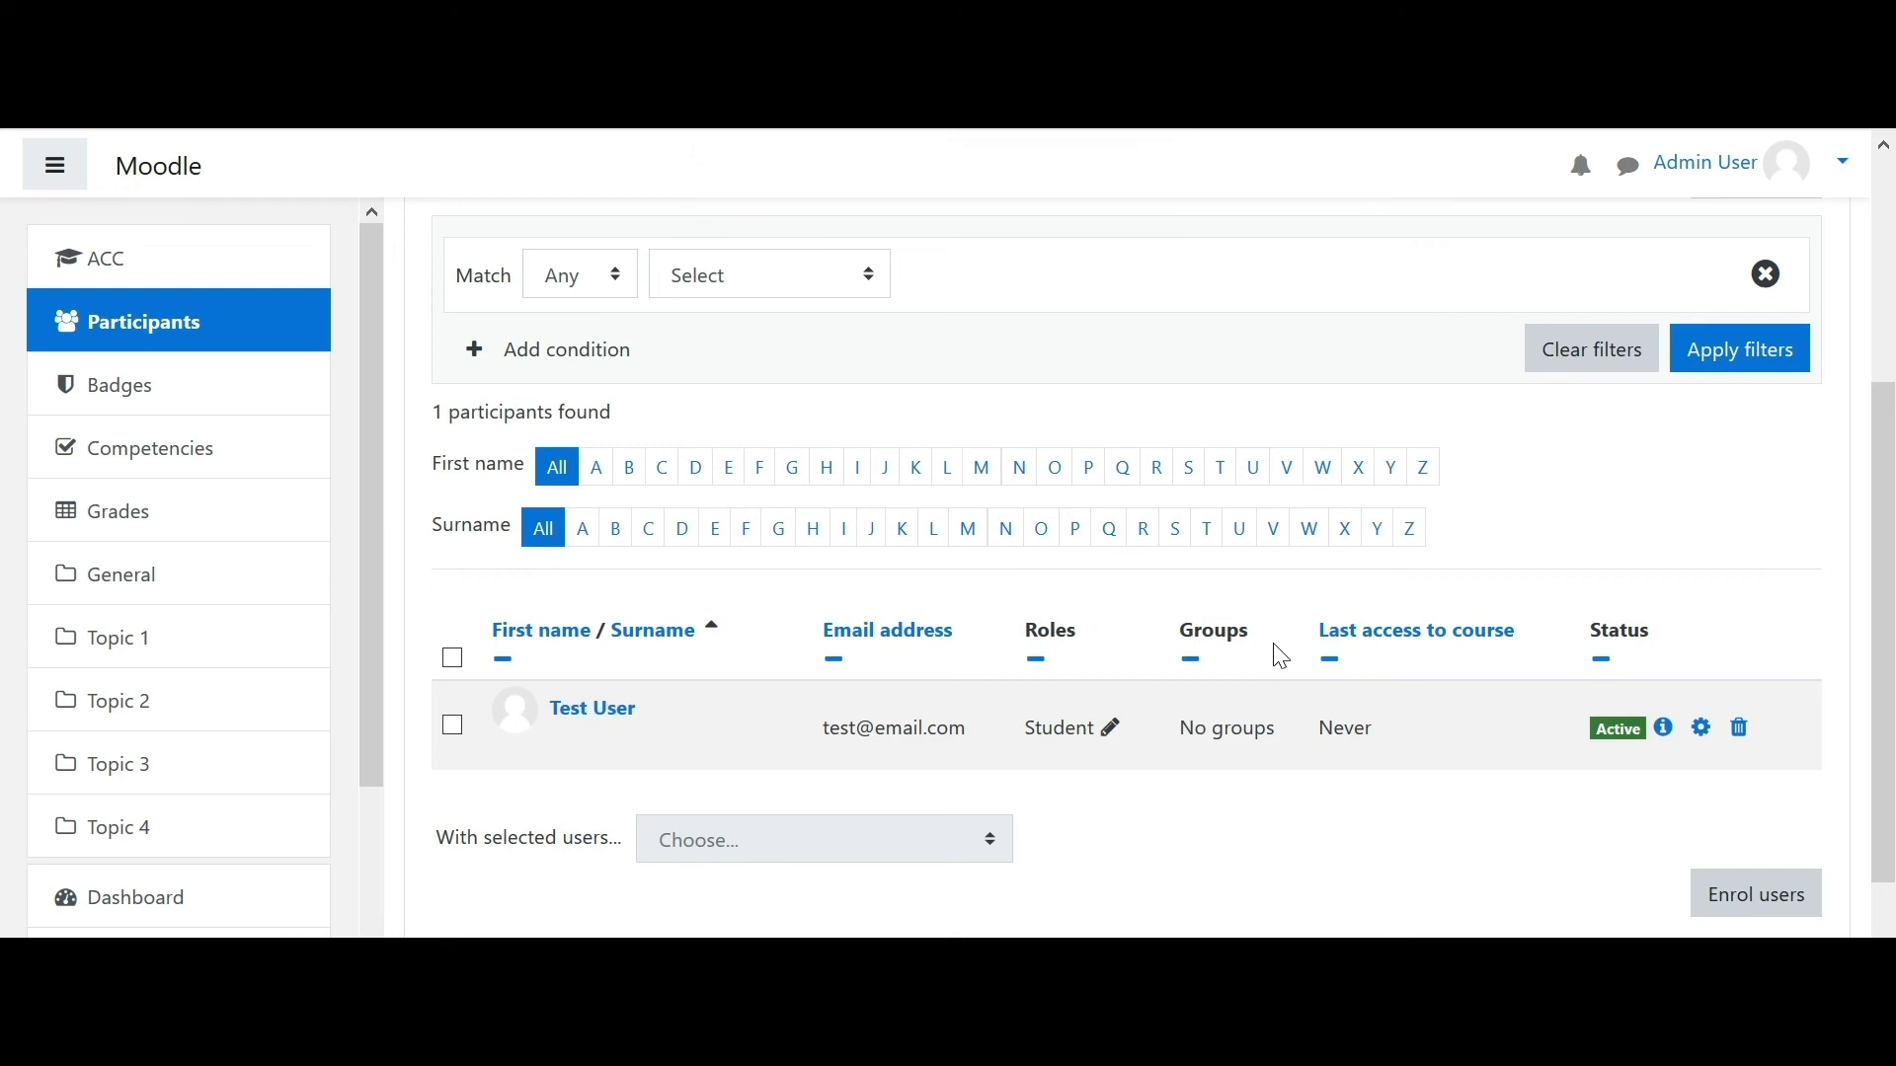
- Verify the test user is listed as an active Student, then return to the Dashboard
drag(1891, 478, 1861, 211)
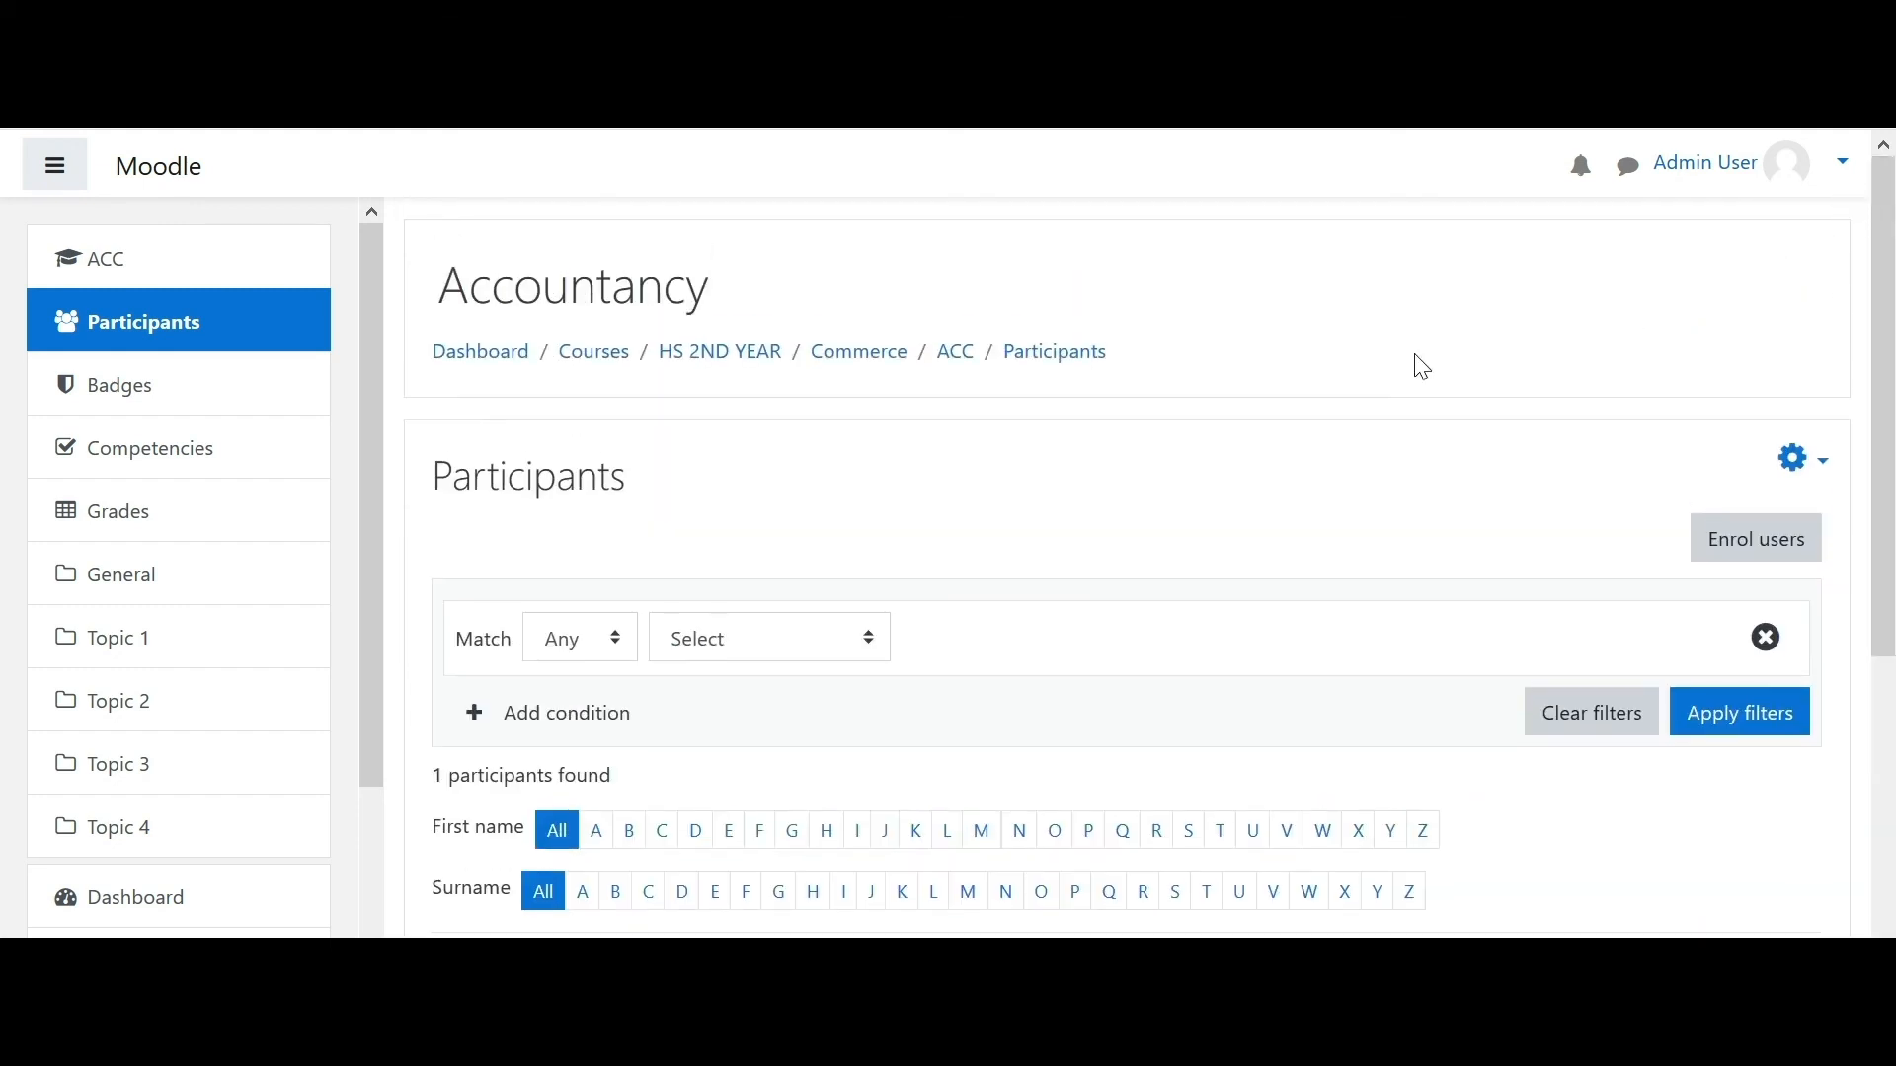
click(141, 341)
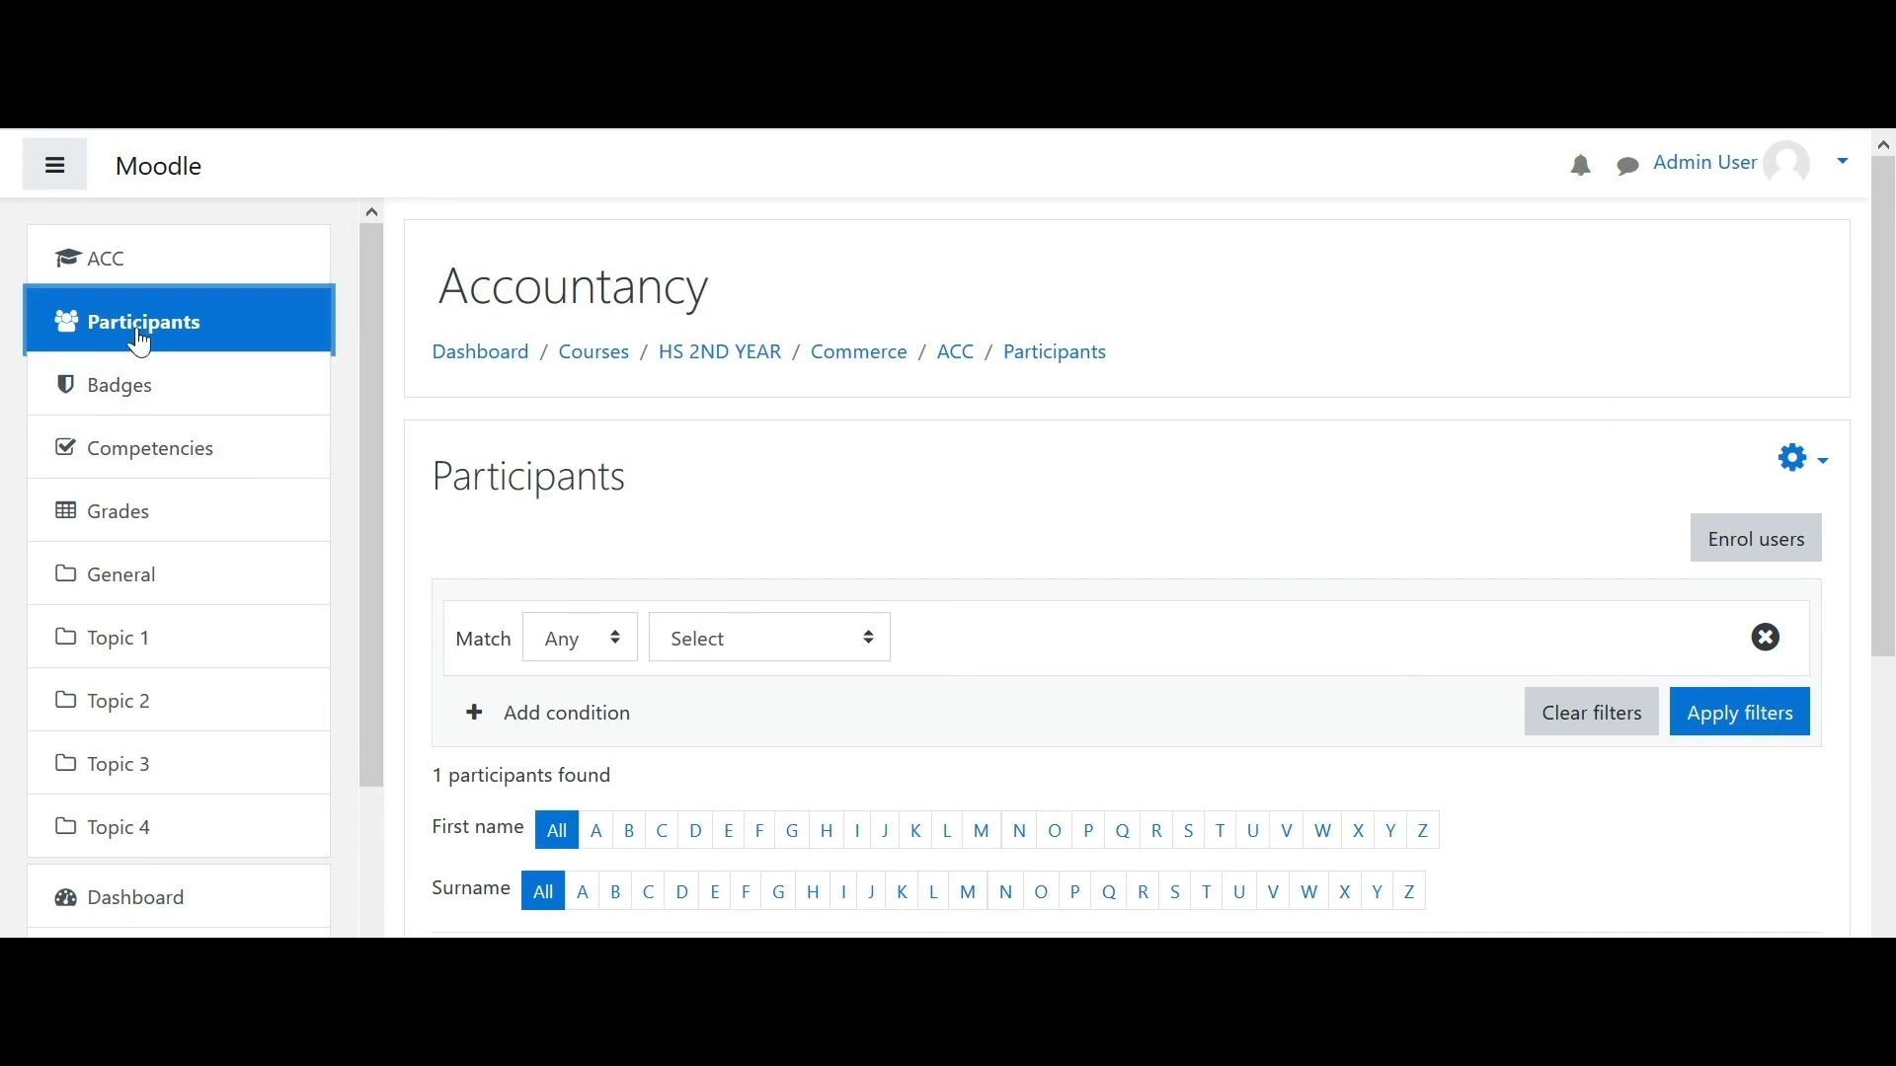
drag(1881, 381, 1882, 662)
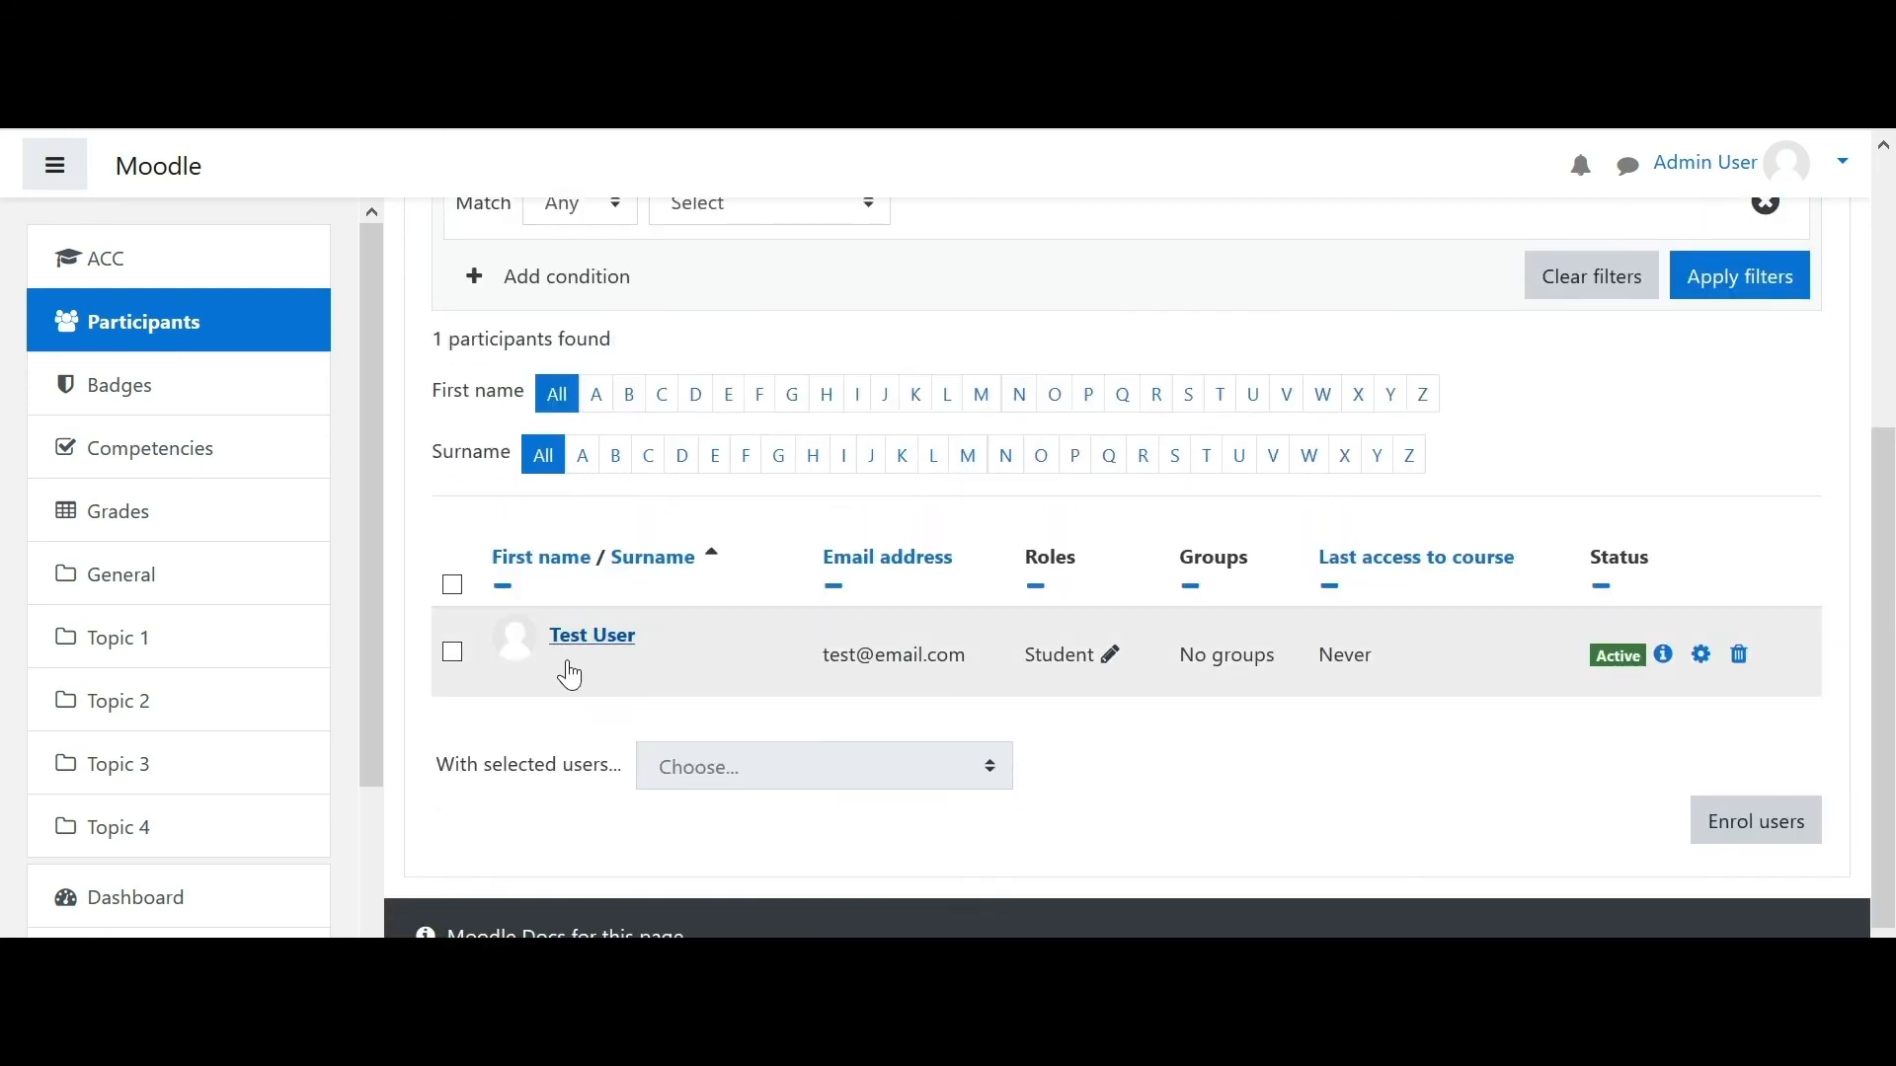
drag(1888, 422, 1884, 163)
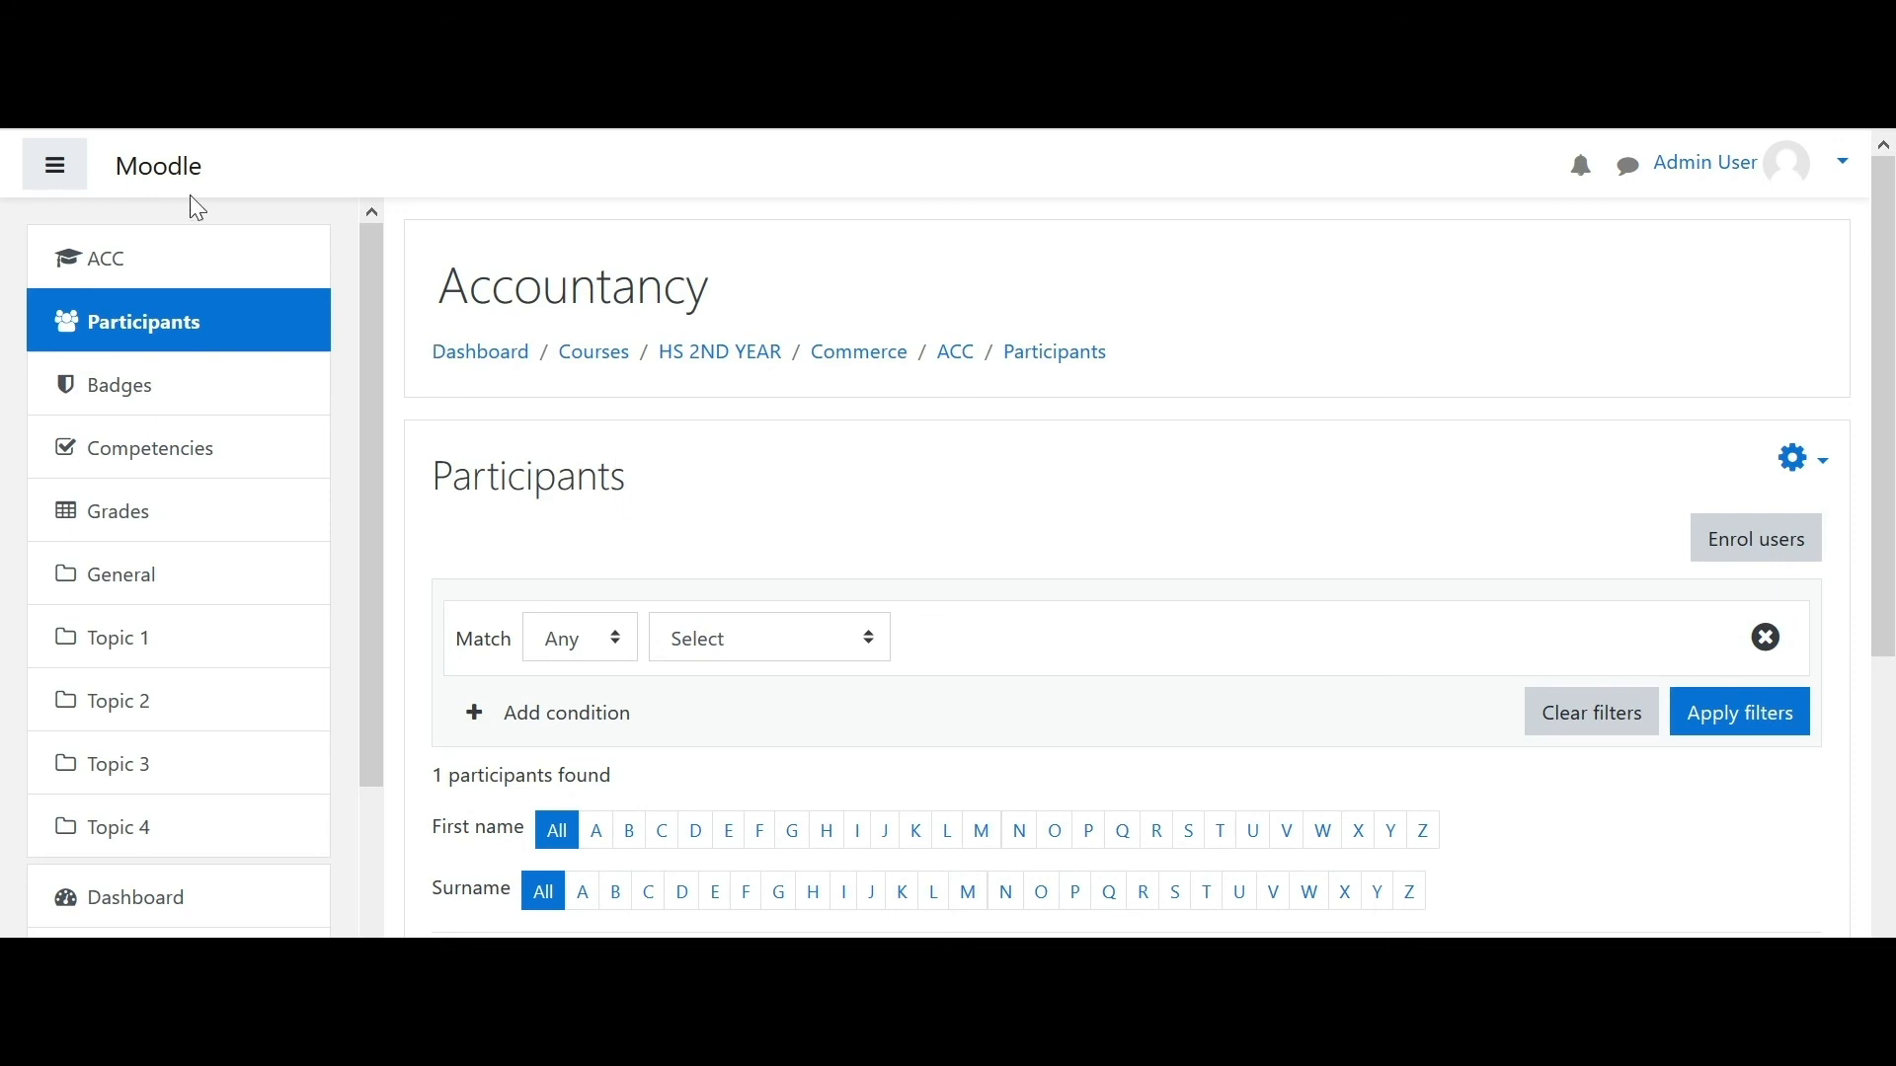
click(71, 184)
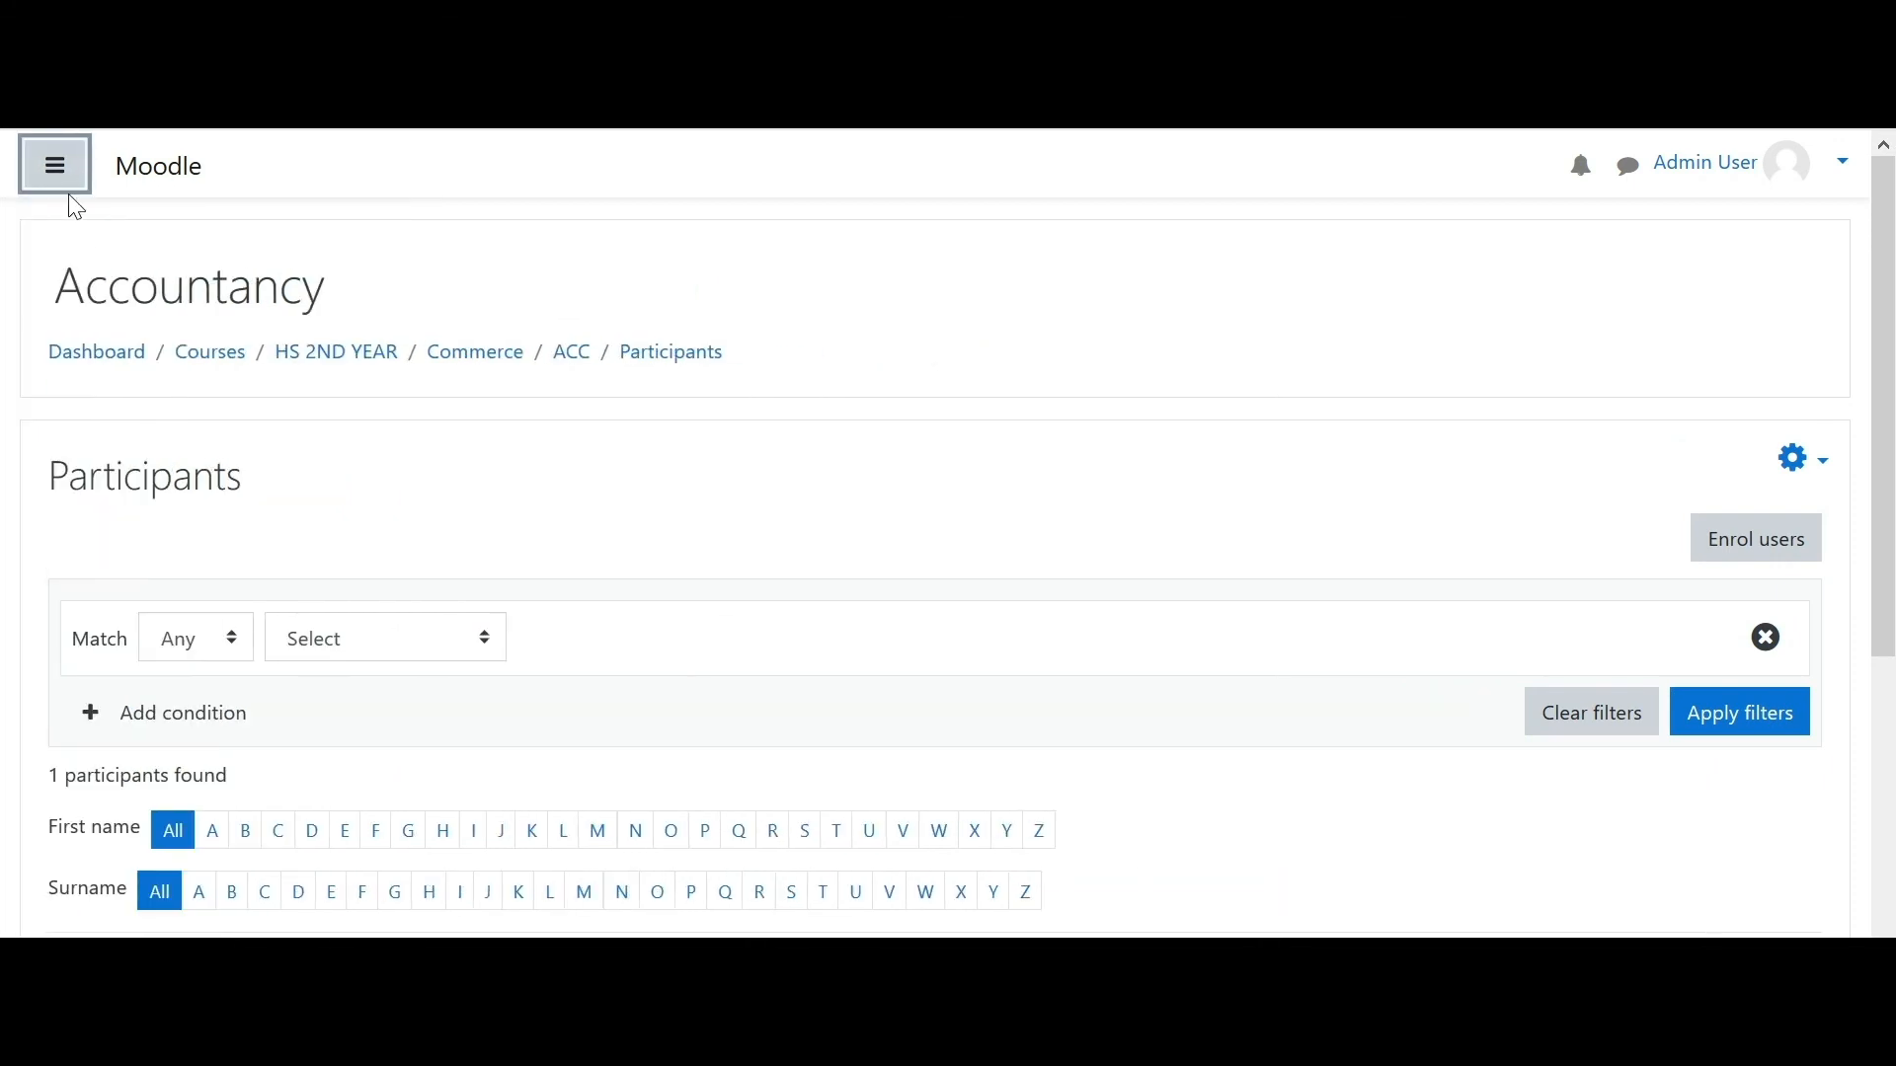
click(61, 190)
click(179, 187)
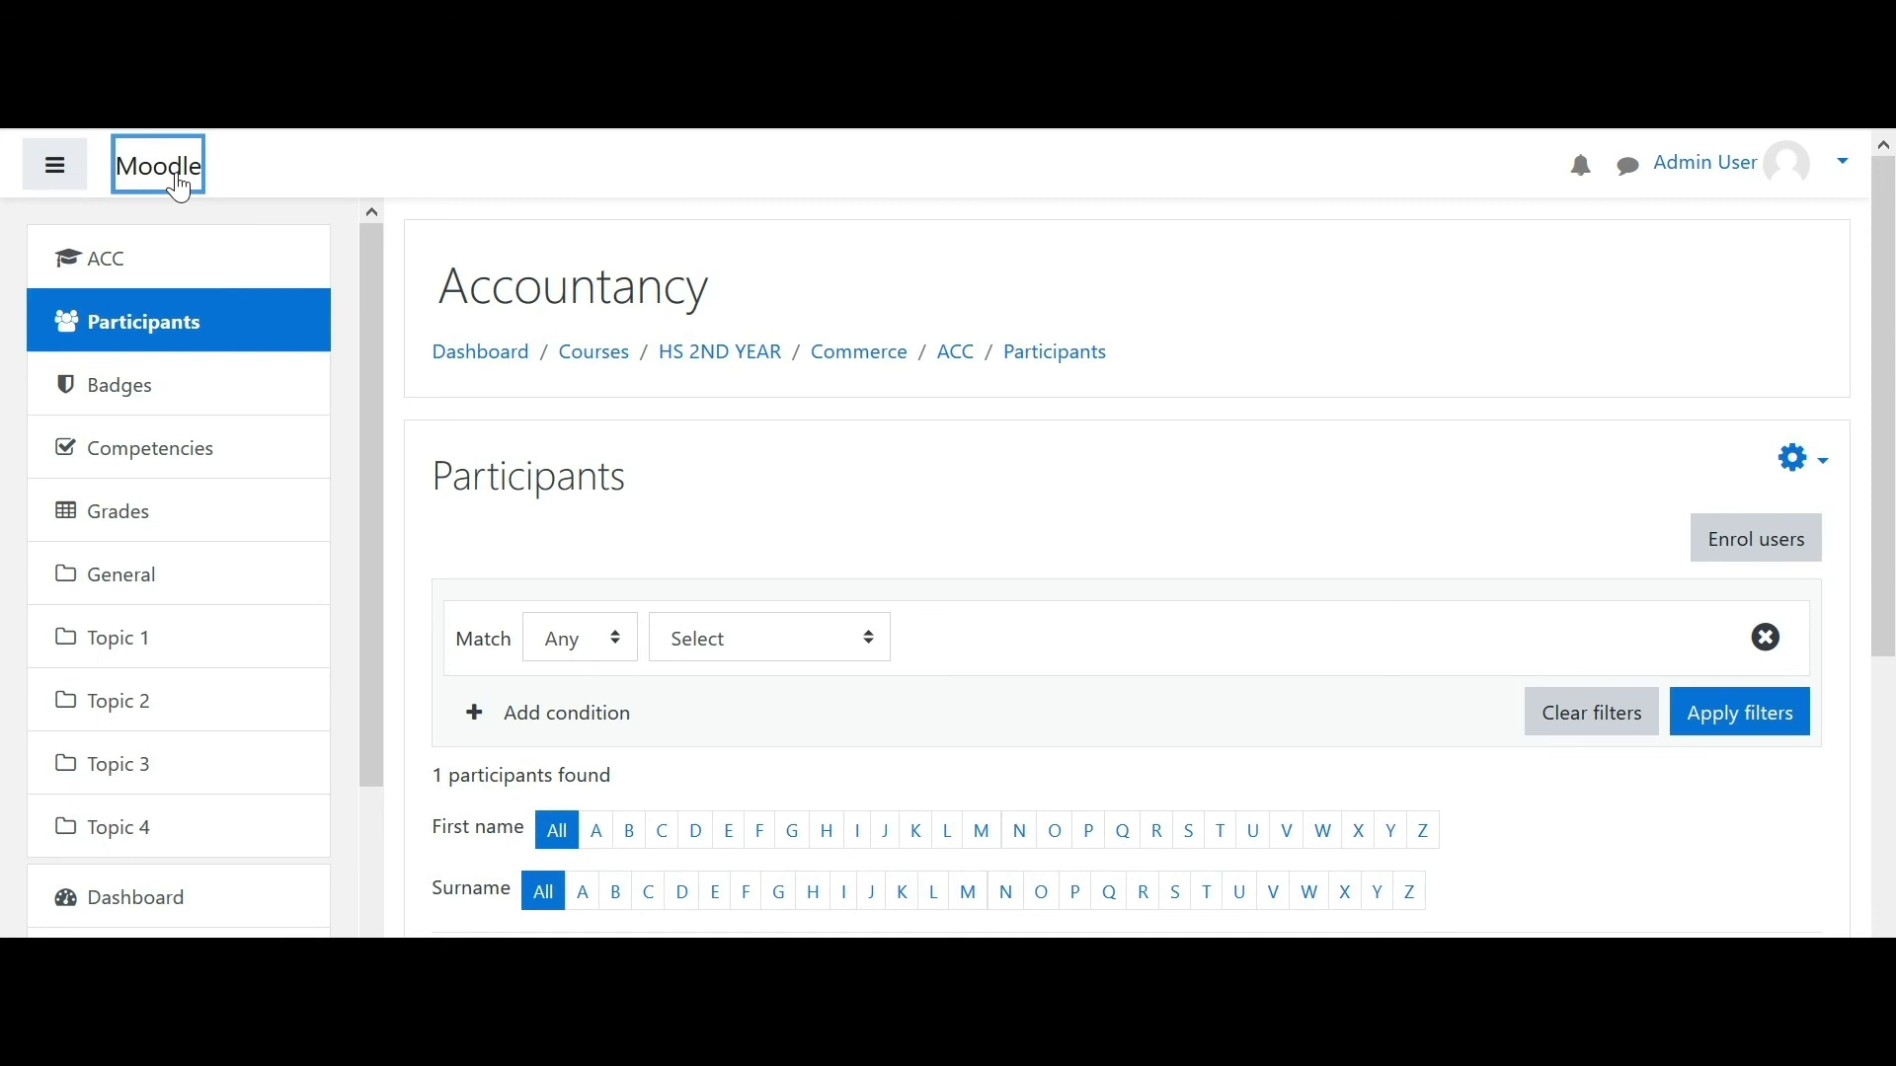
- Log out of the administrator account and go to the login page
click(1838, 176)
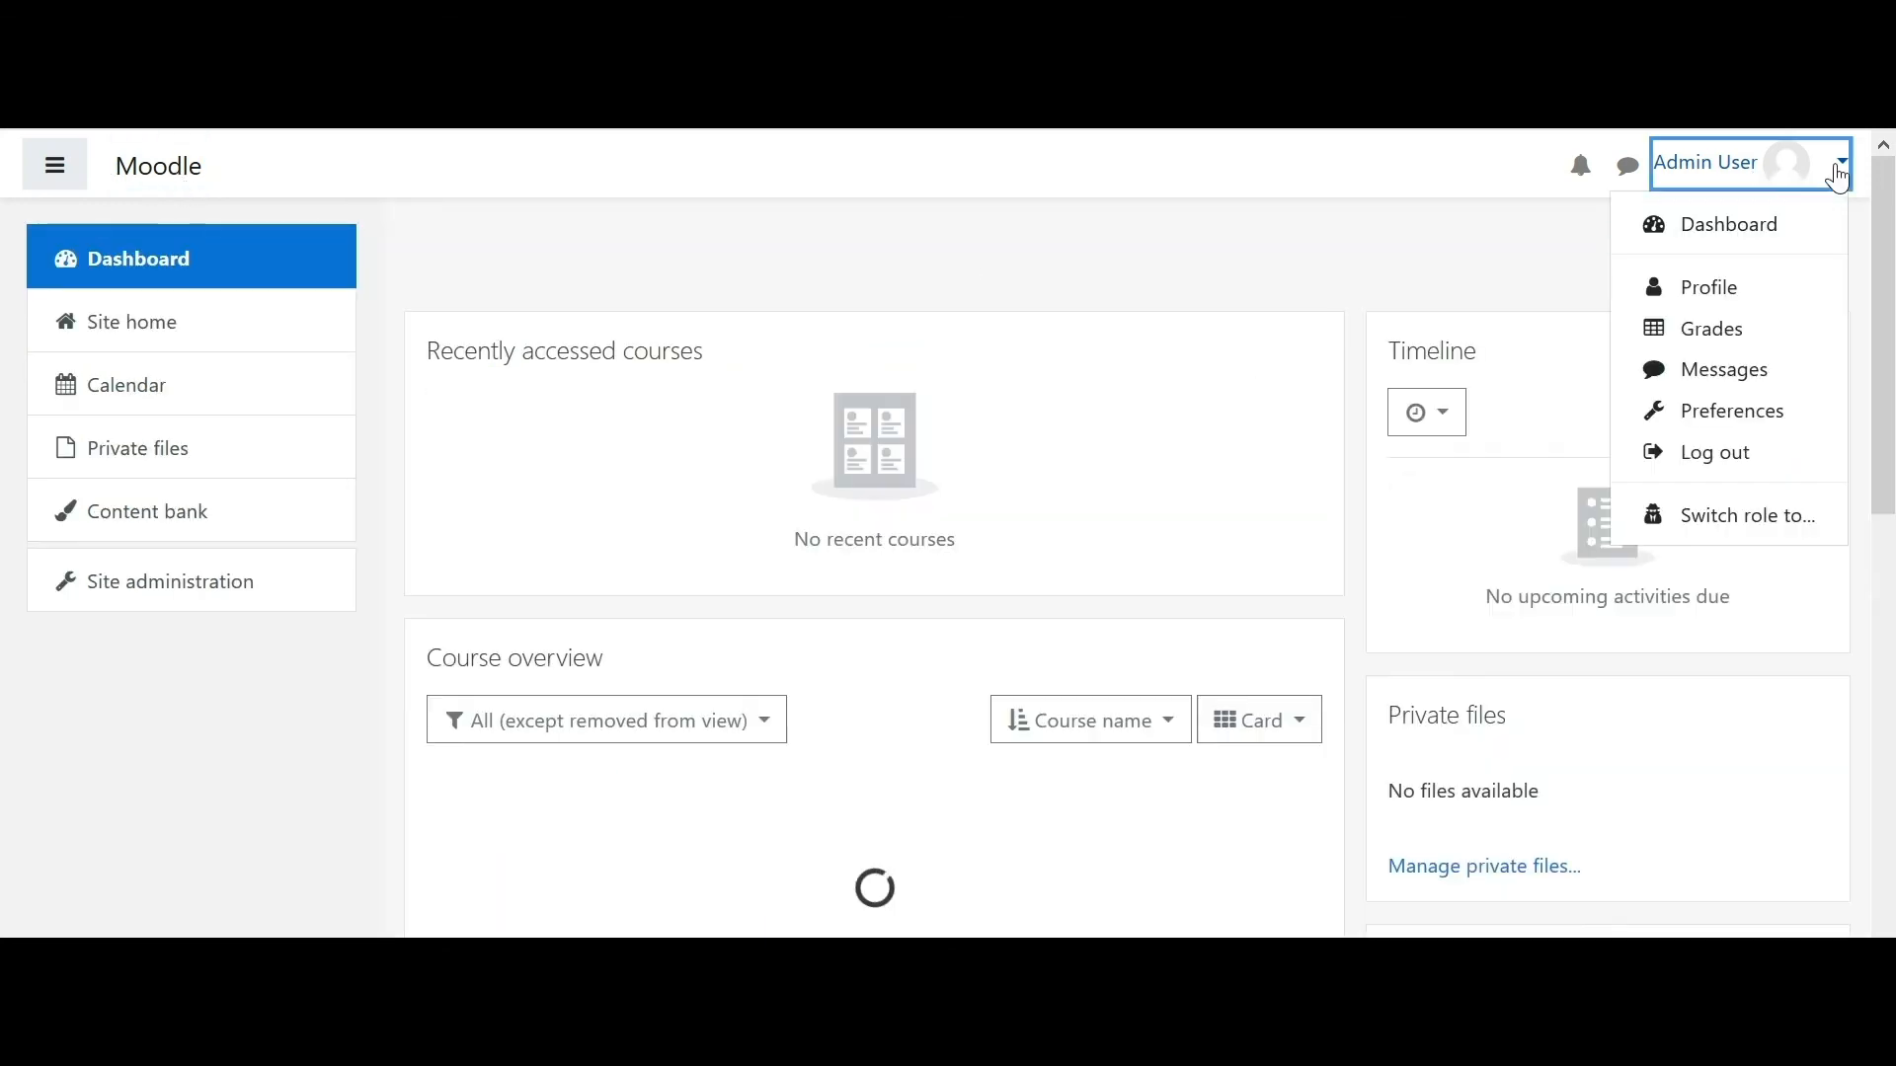
click(1742, 464)
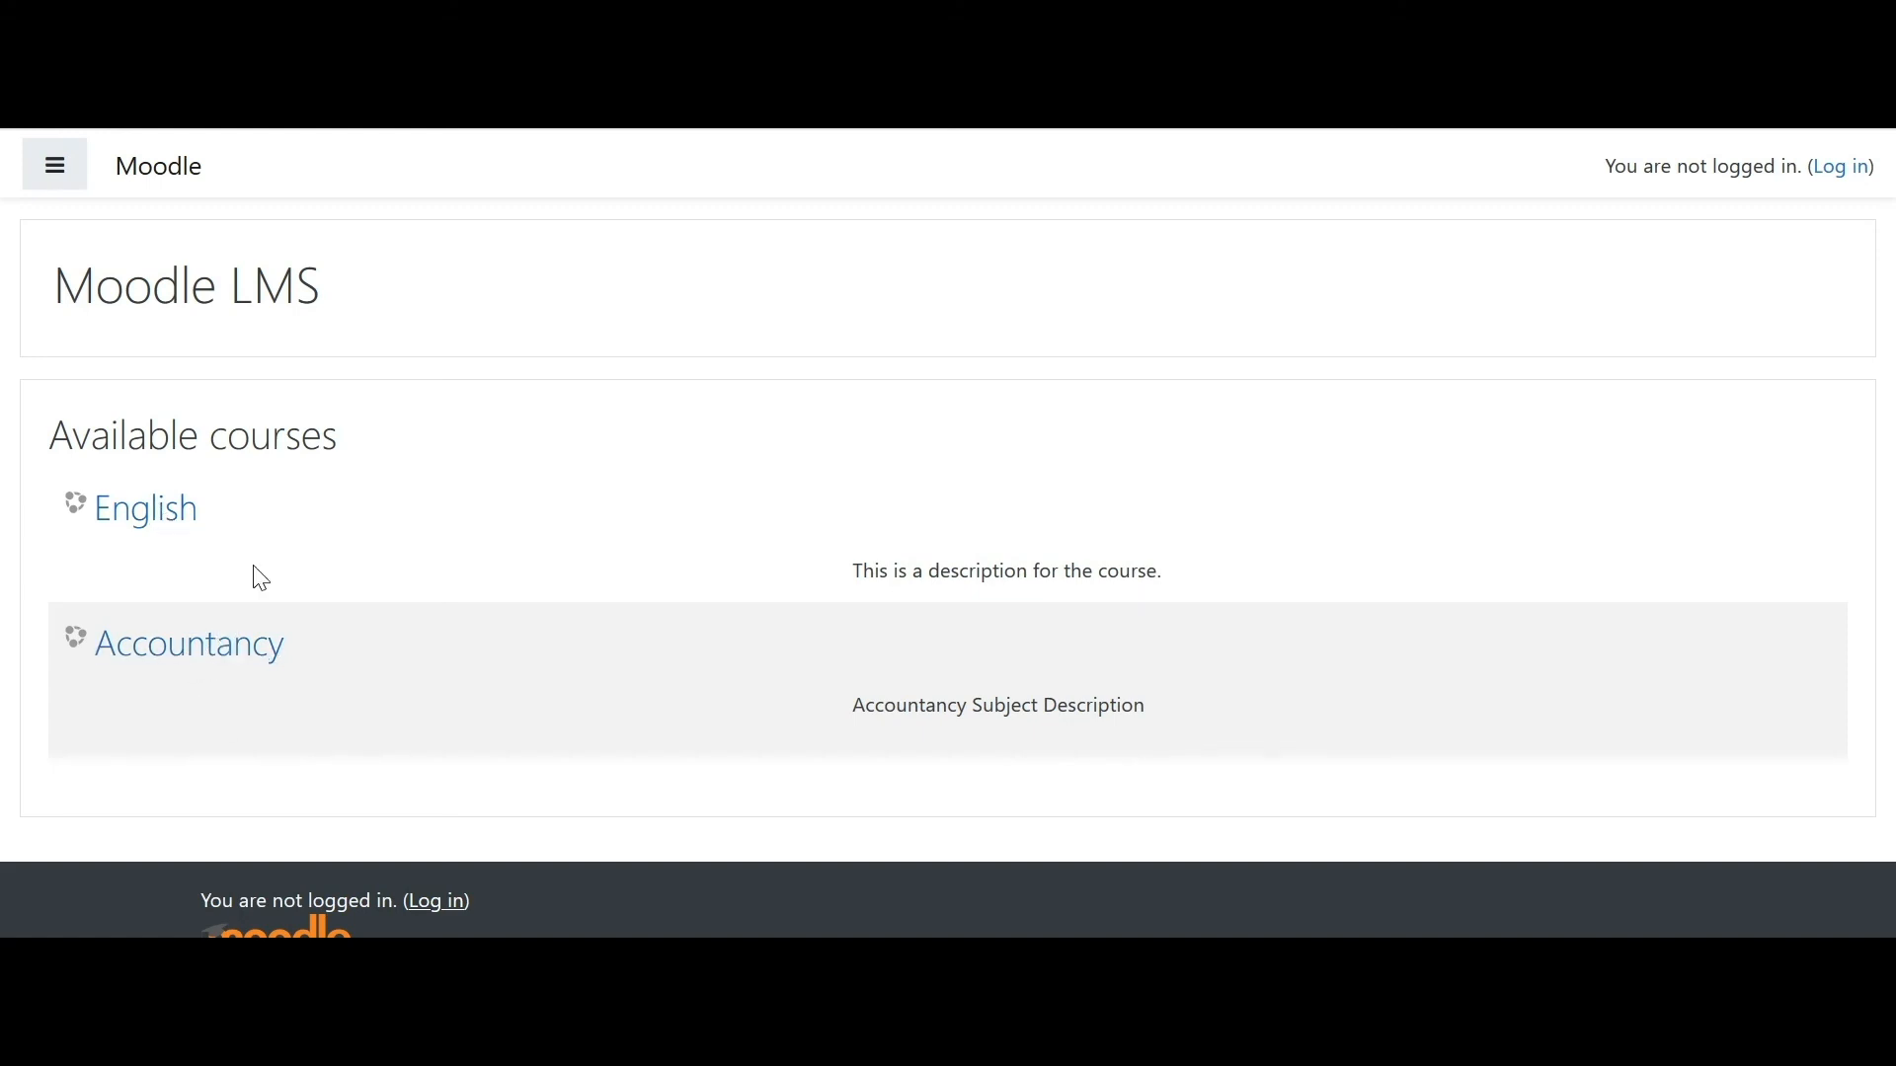
drag(849, 708, 1227, 702)
click(1221, 702)
drag(835, 573, 1163, 561)
click(554, 530)
drag(1587, 171, 1894, 193)
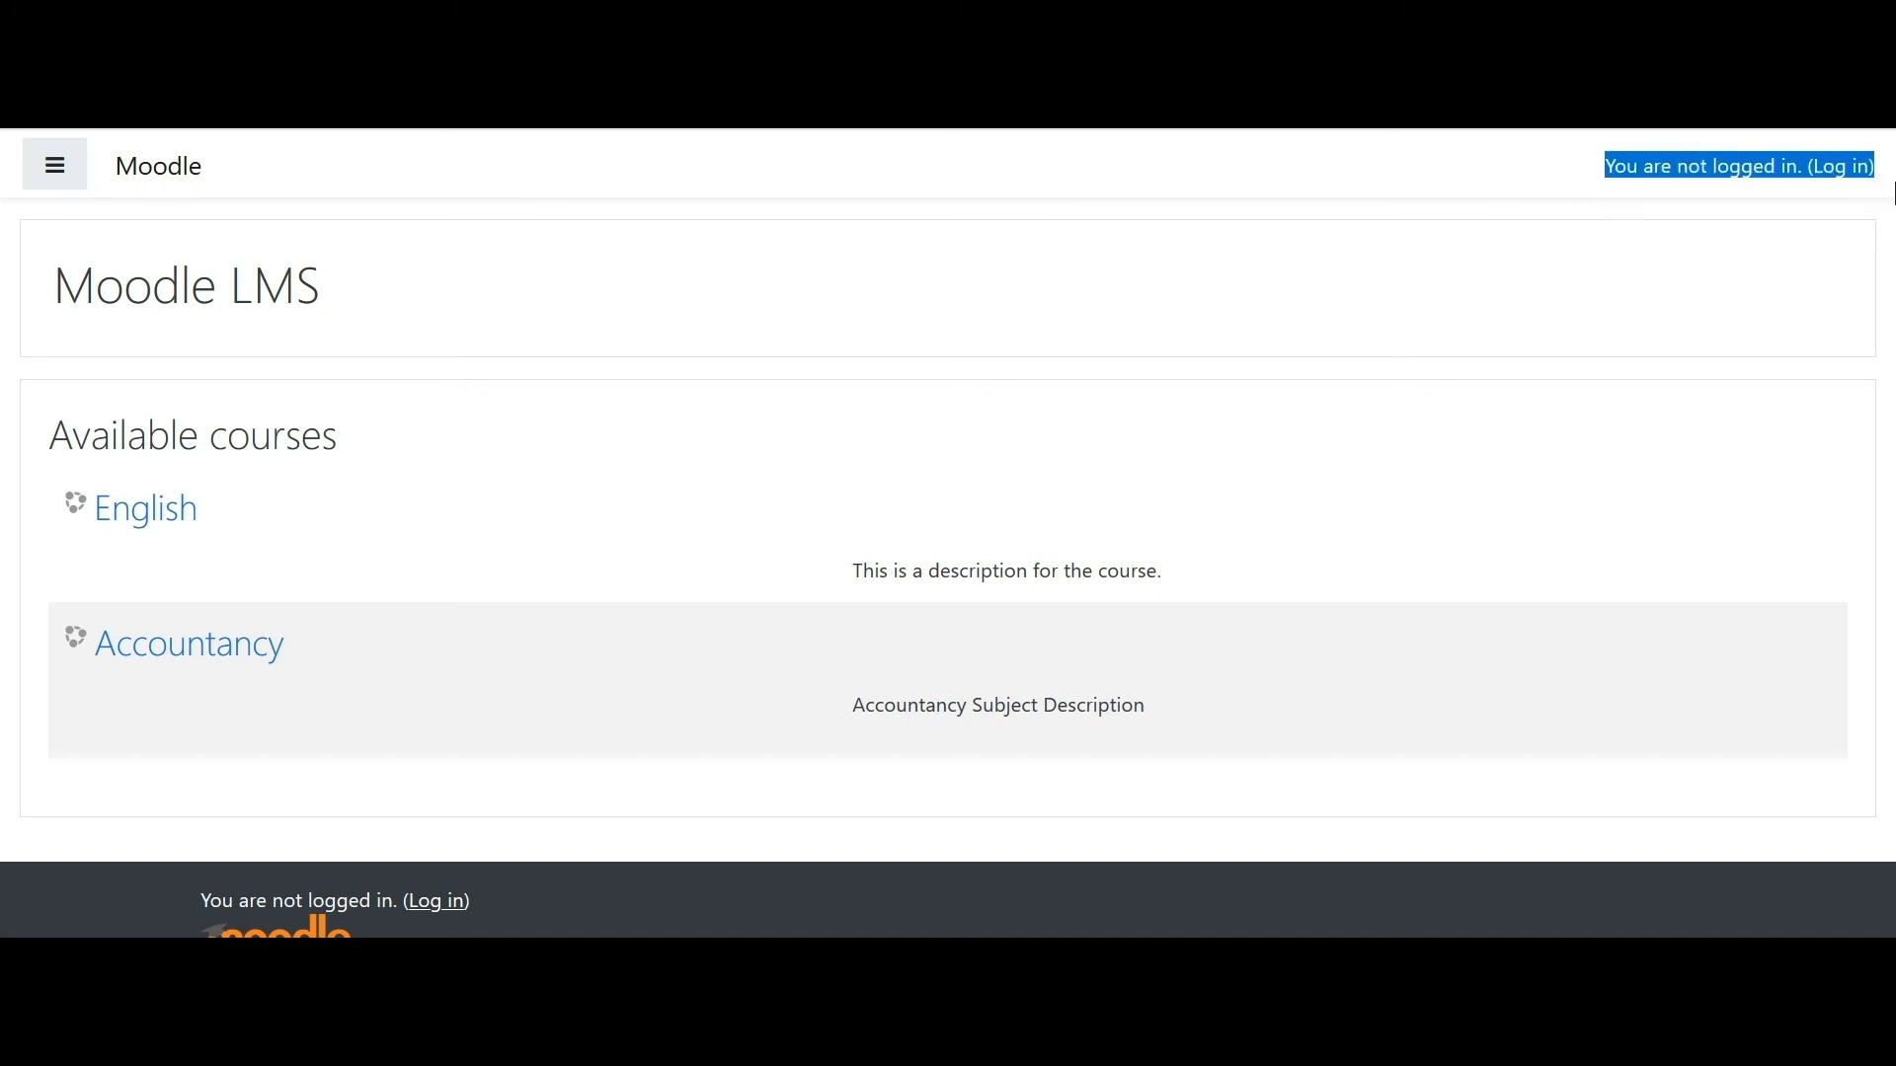
click(1842, 245)
click(1848, 175)
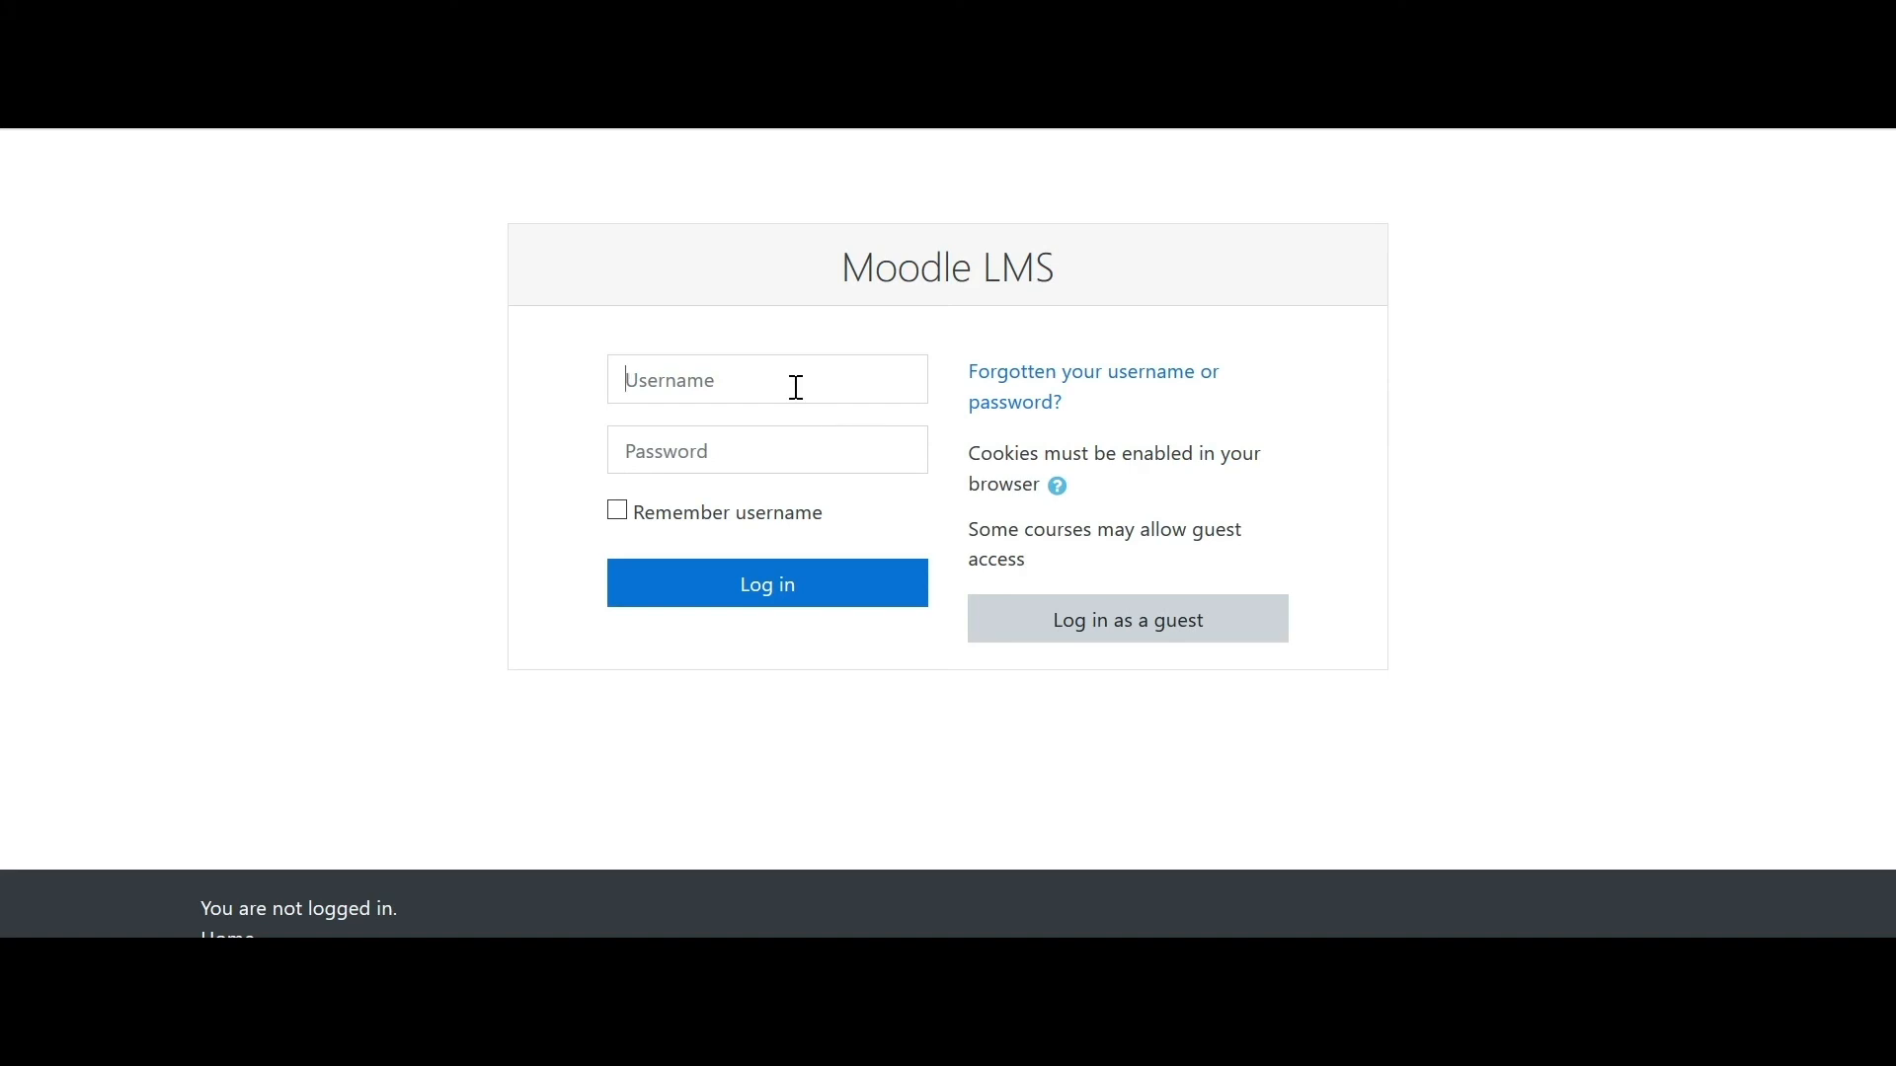
- Log in with the student's username and password, declining the browser's offer to save the password
click(798, 391)
text(testuser)
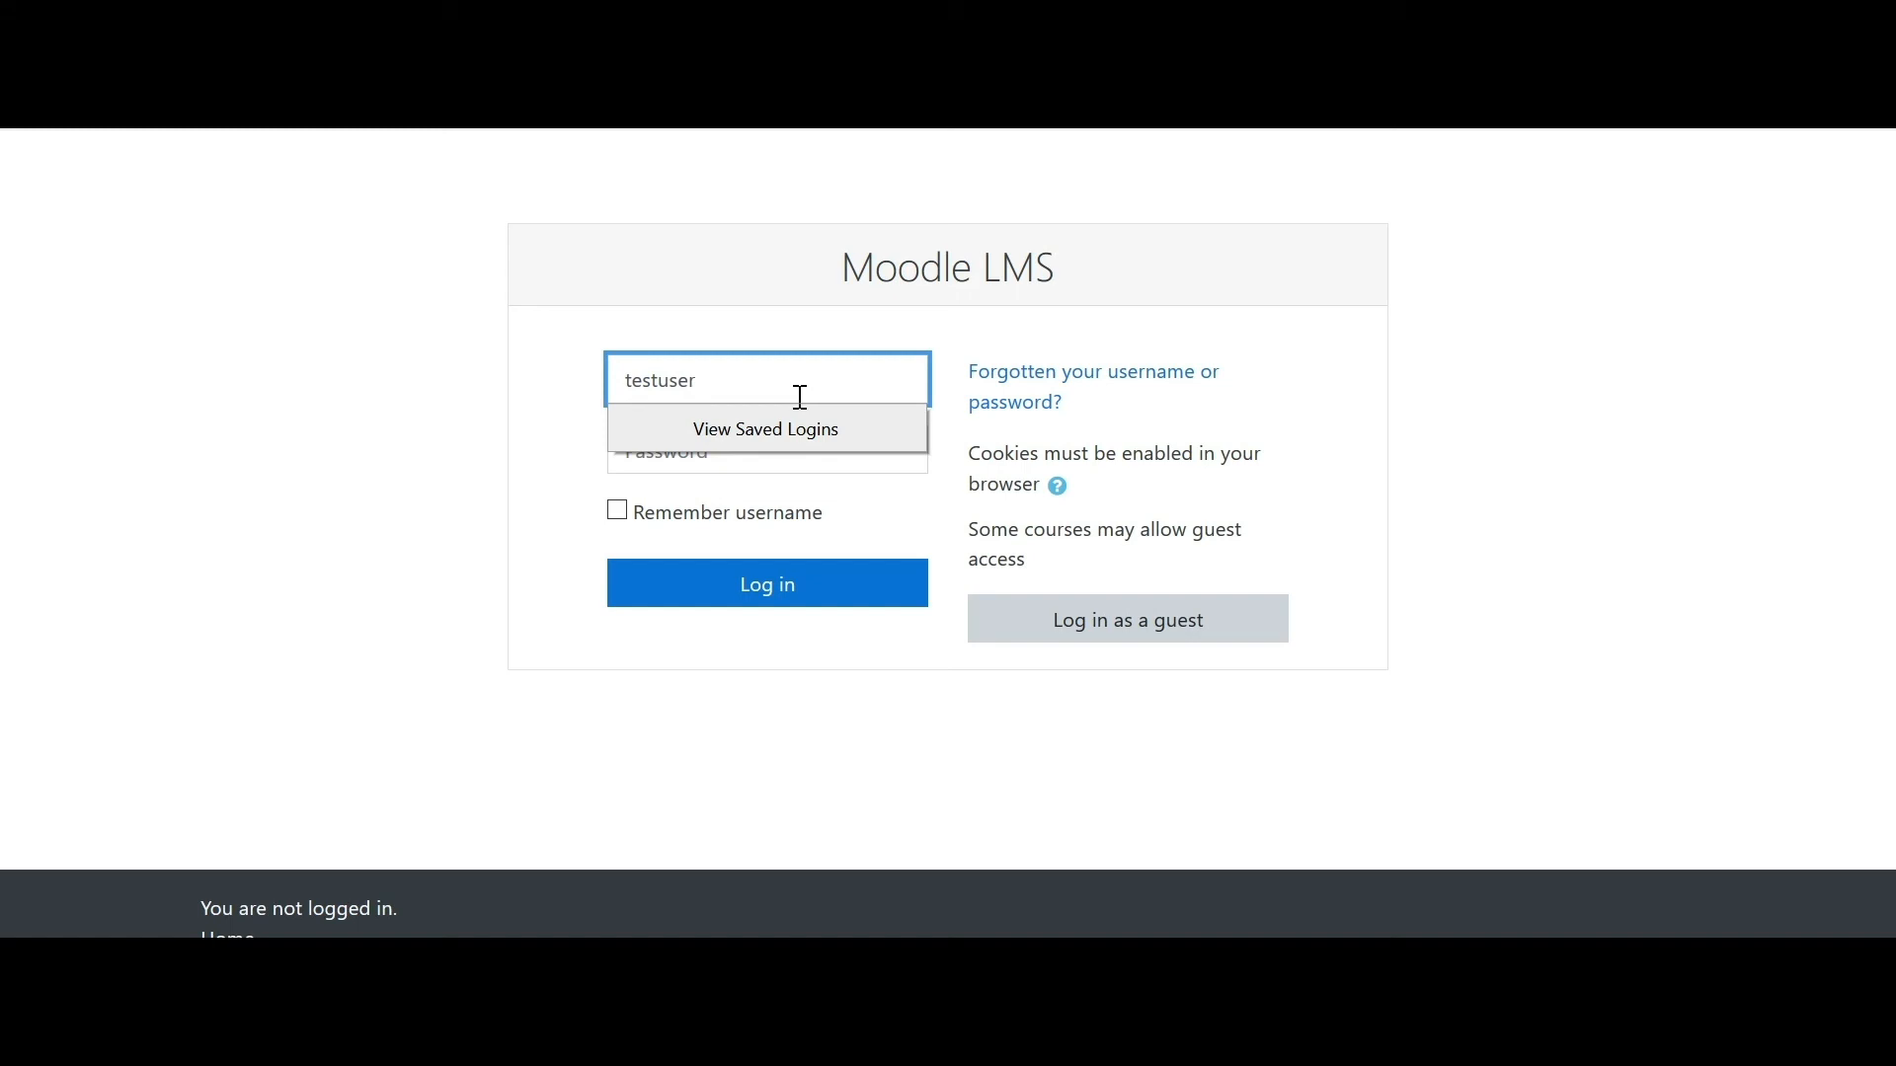
click(762, 465)
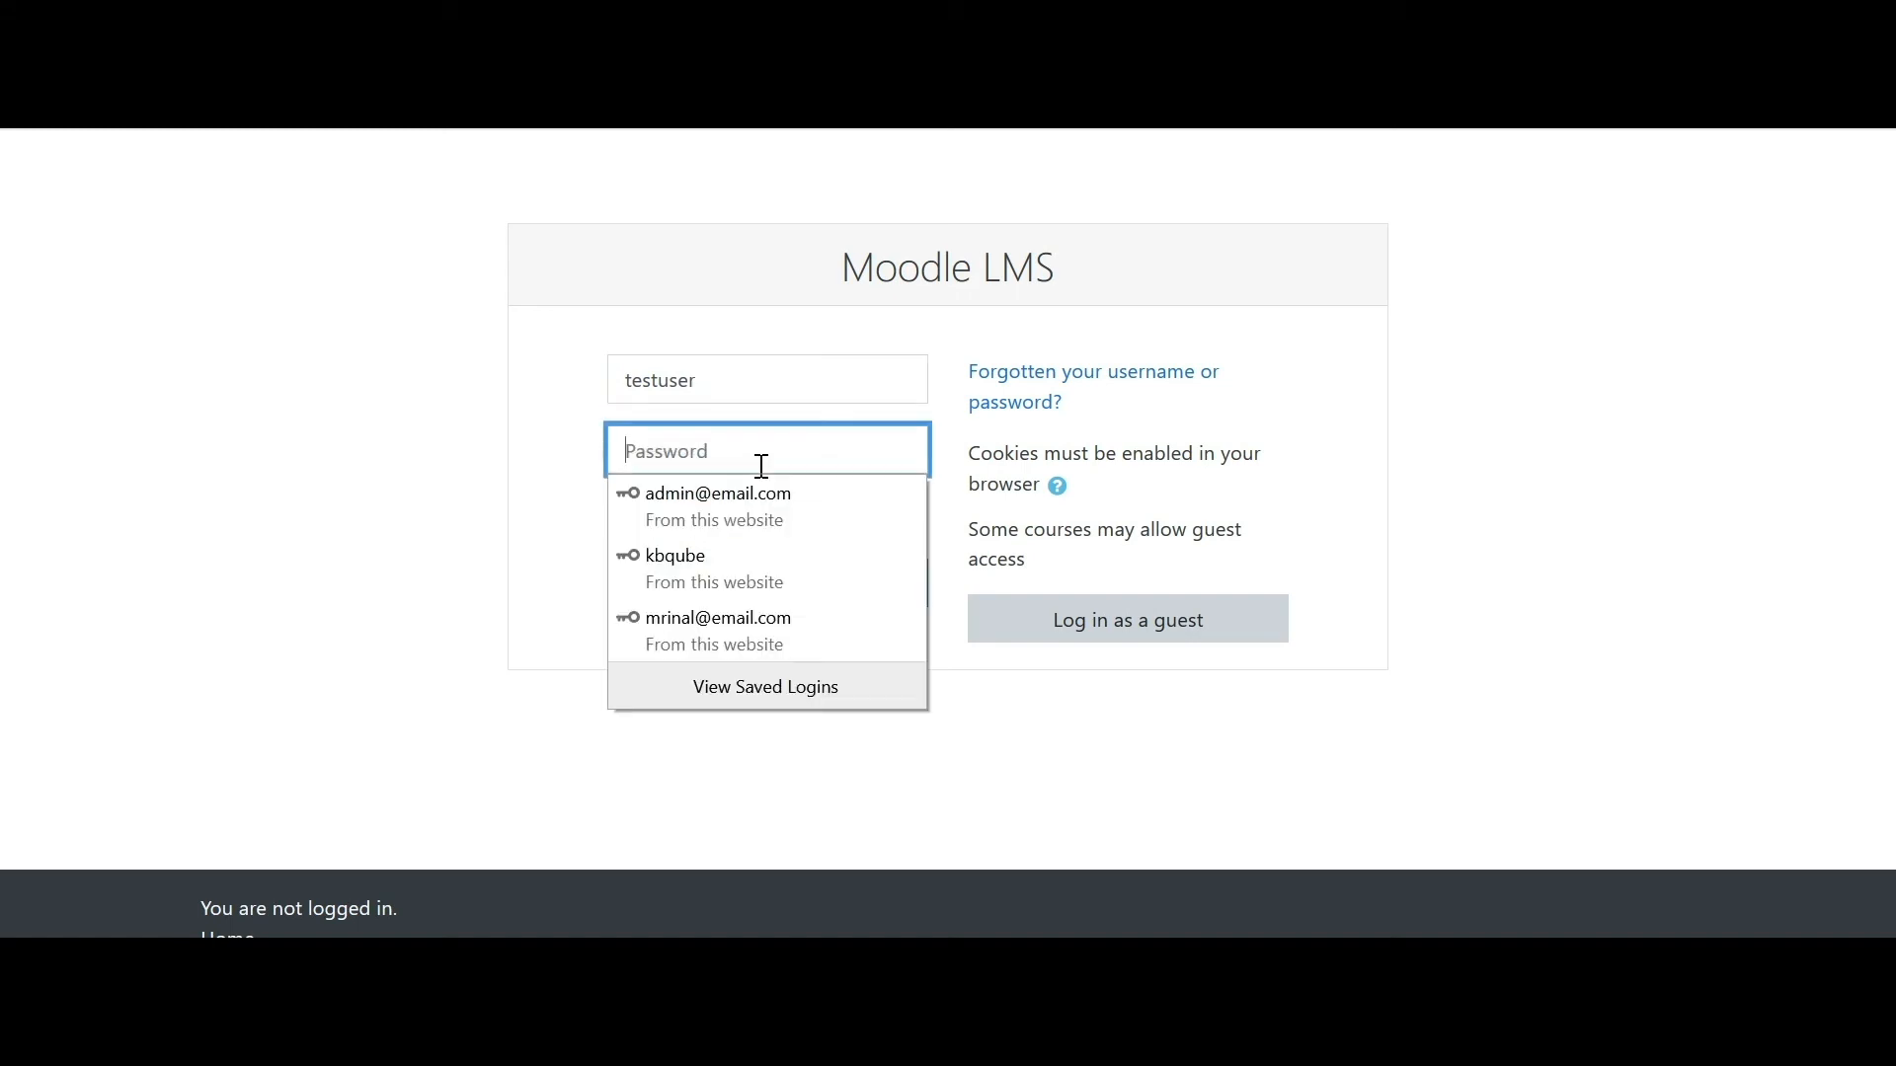
text(t)
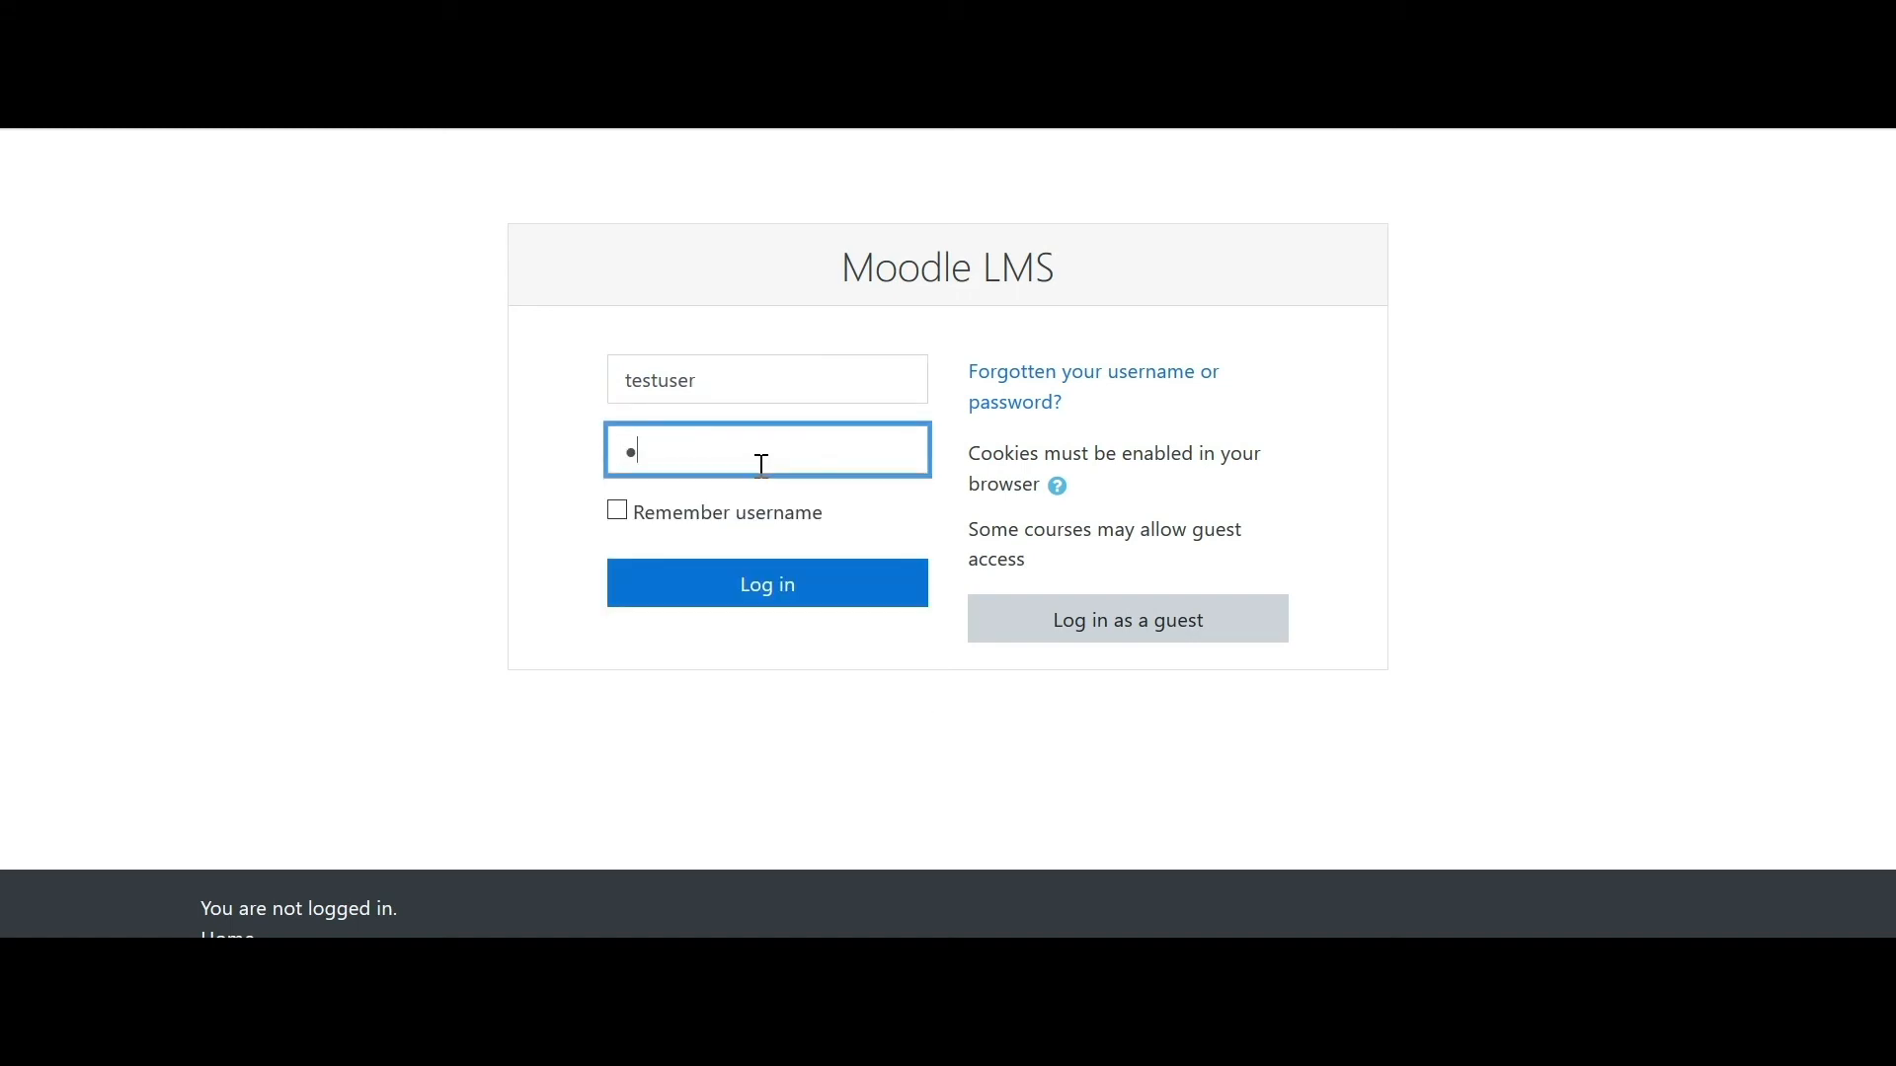
text(•••••••)
click(804, 589)
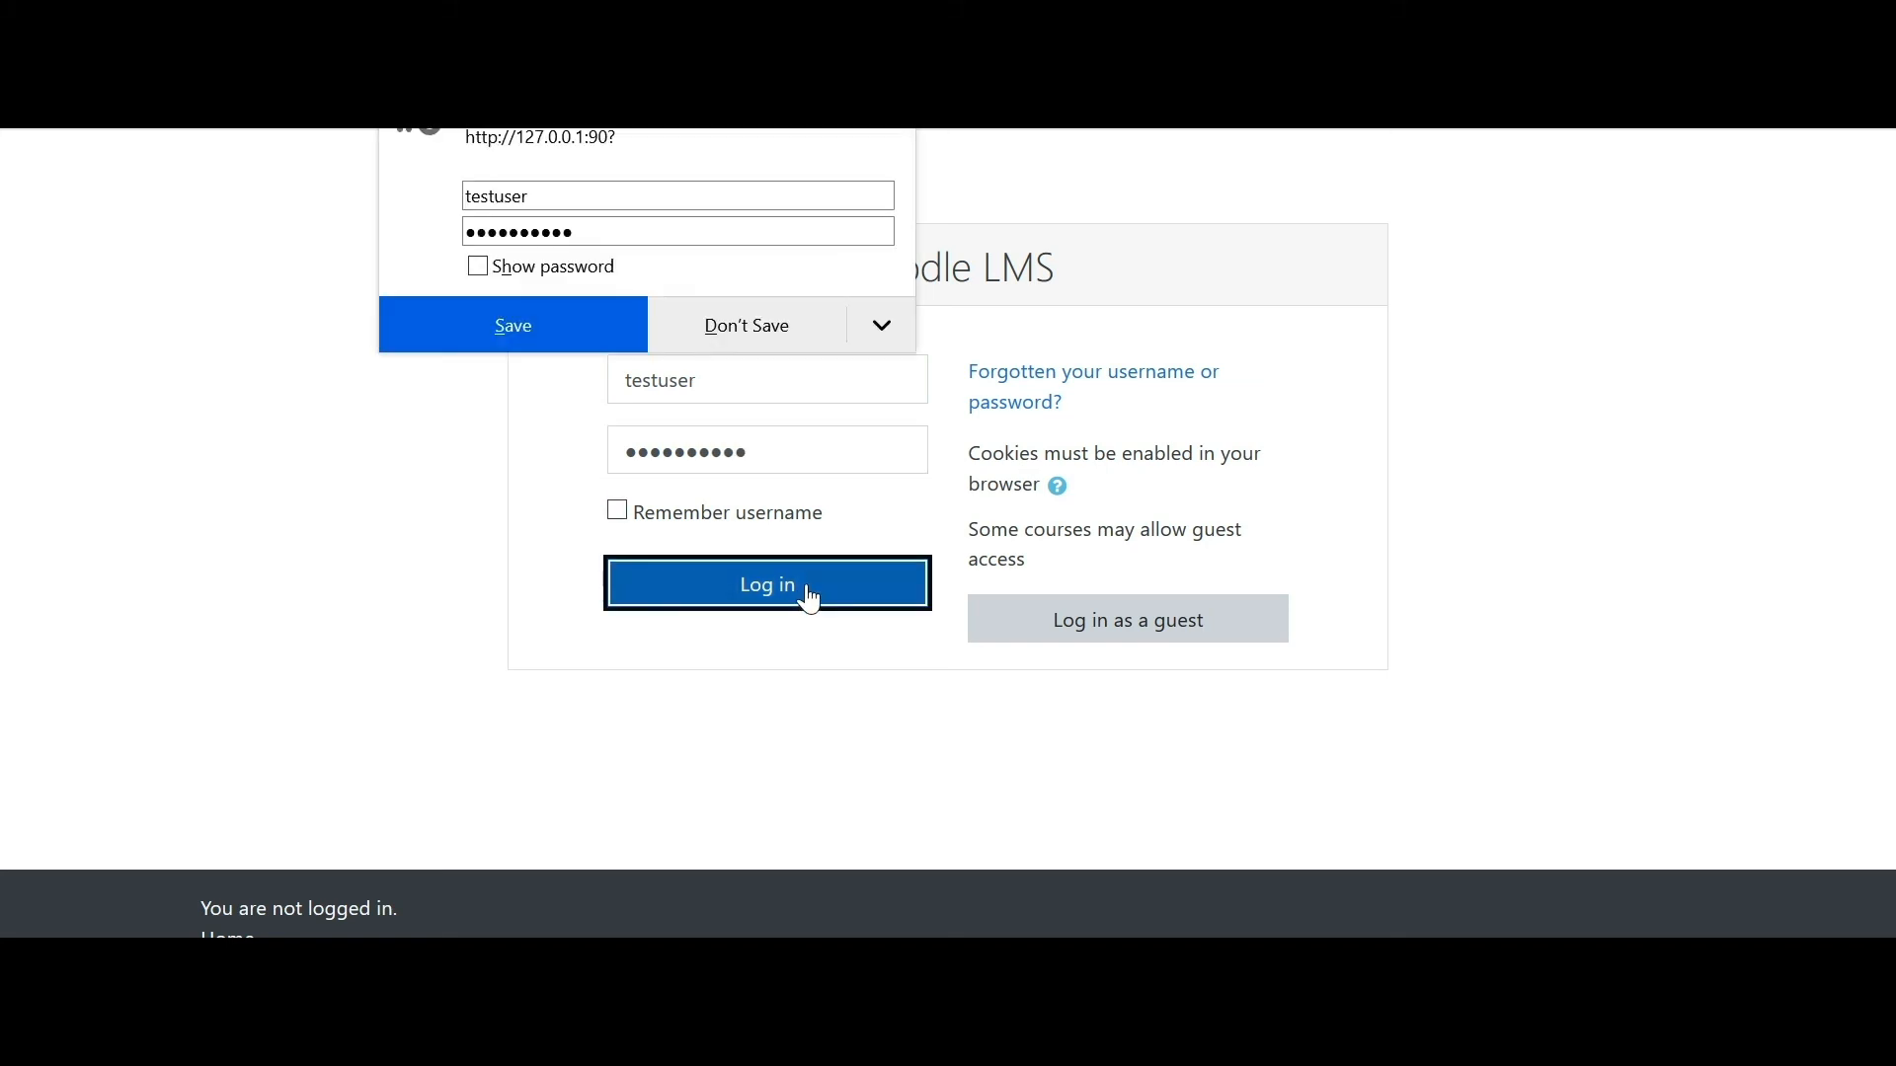
click(768, 337)
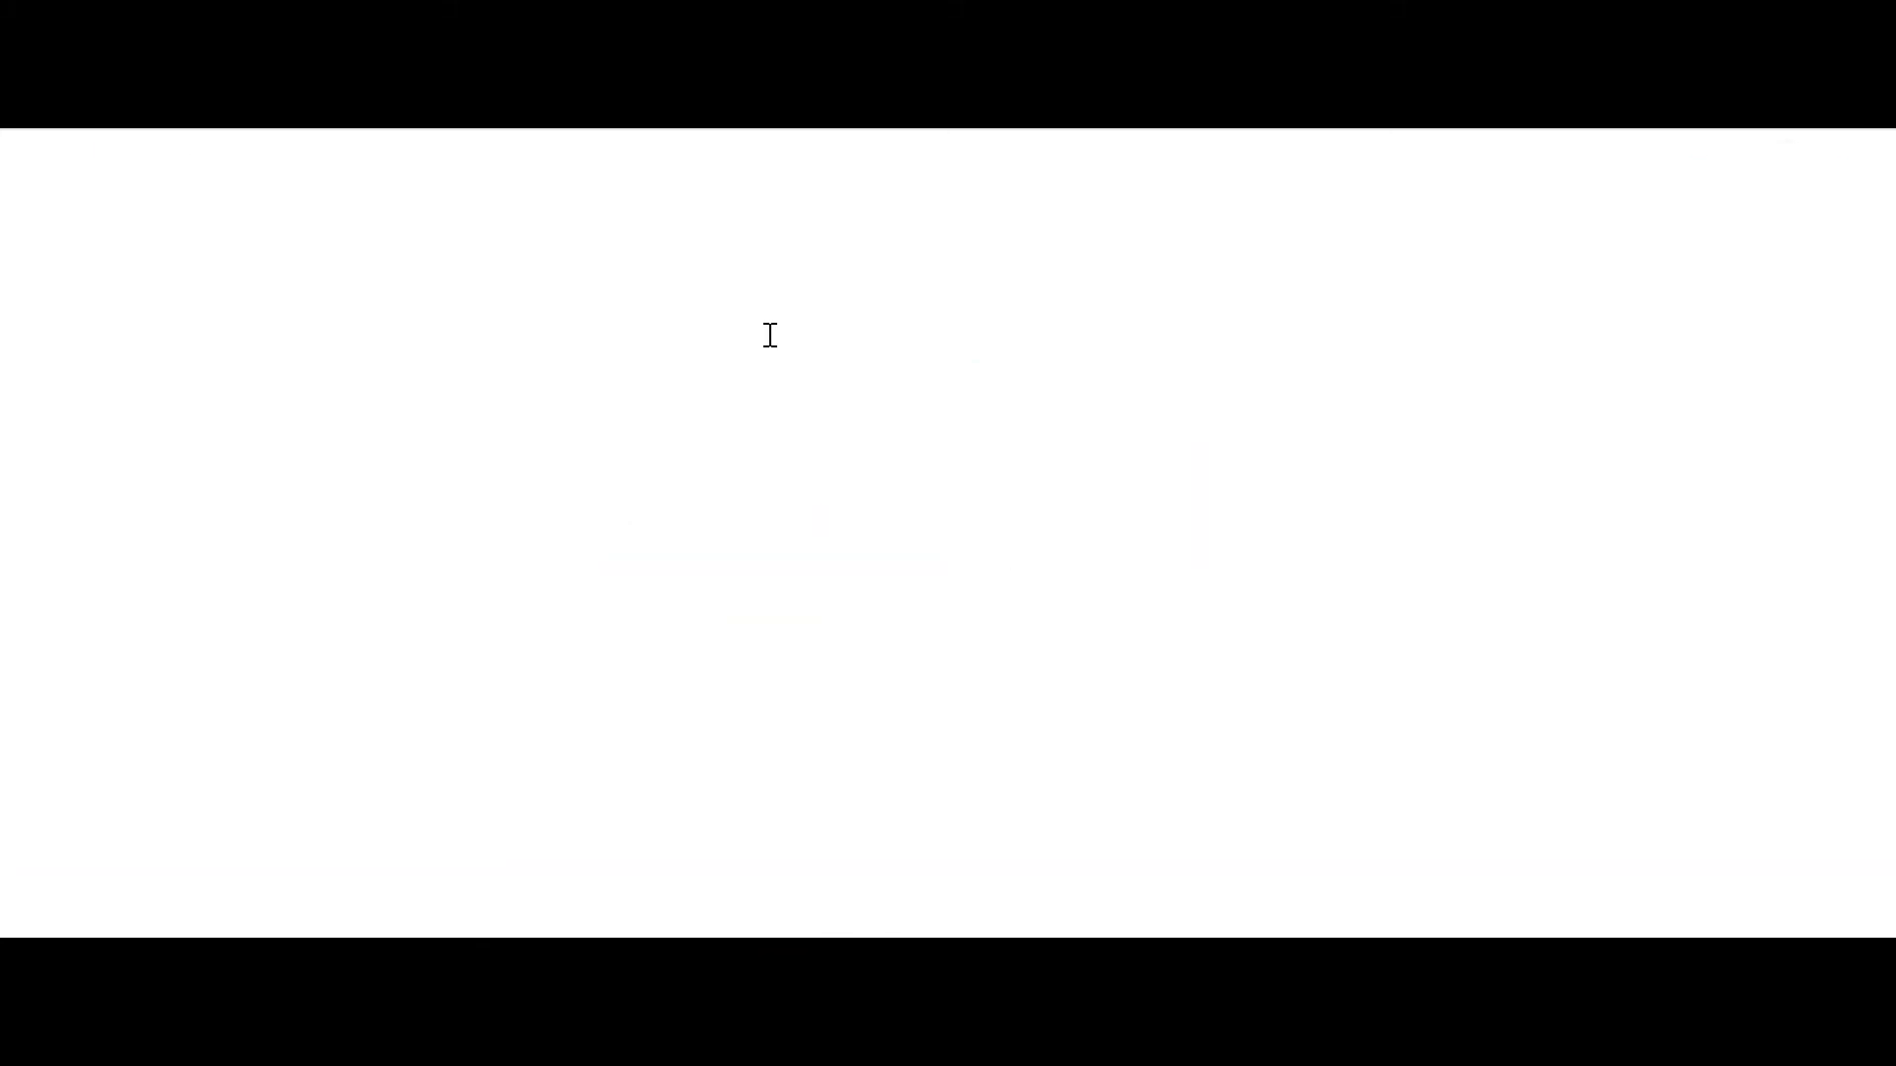
drag(1887, 364, 1887, 535)
drag(872, 351, 456, 348)
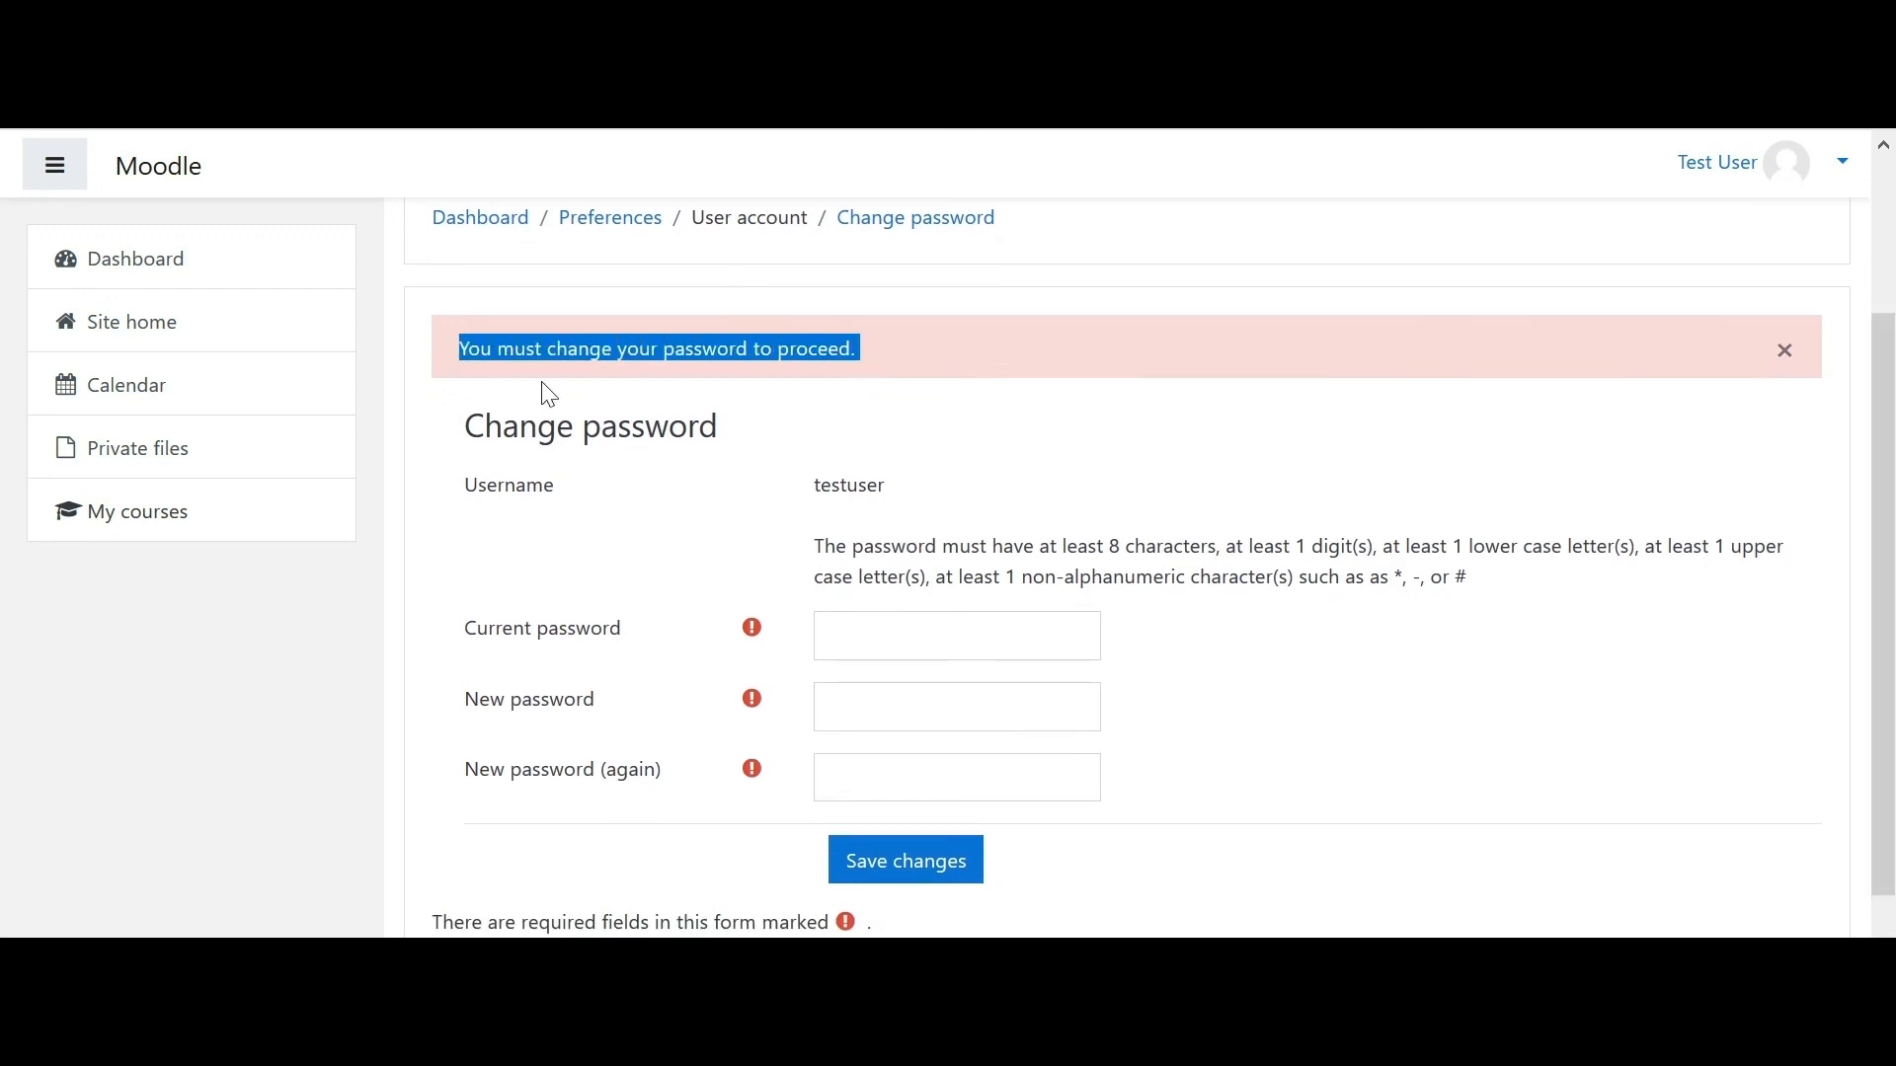
- Enter the current password and a new password twice, then submit the change
scroll(1077, 565, down, 1)
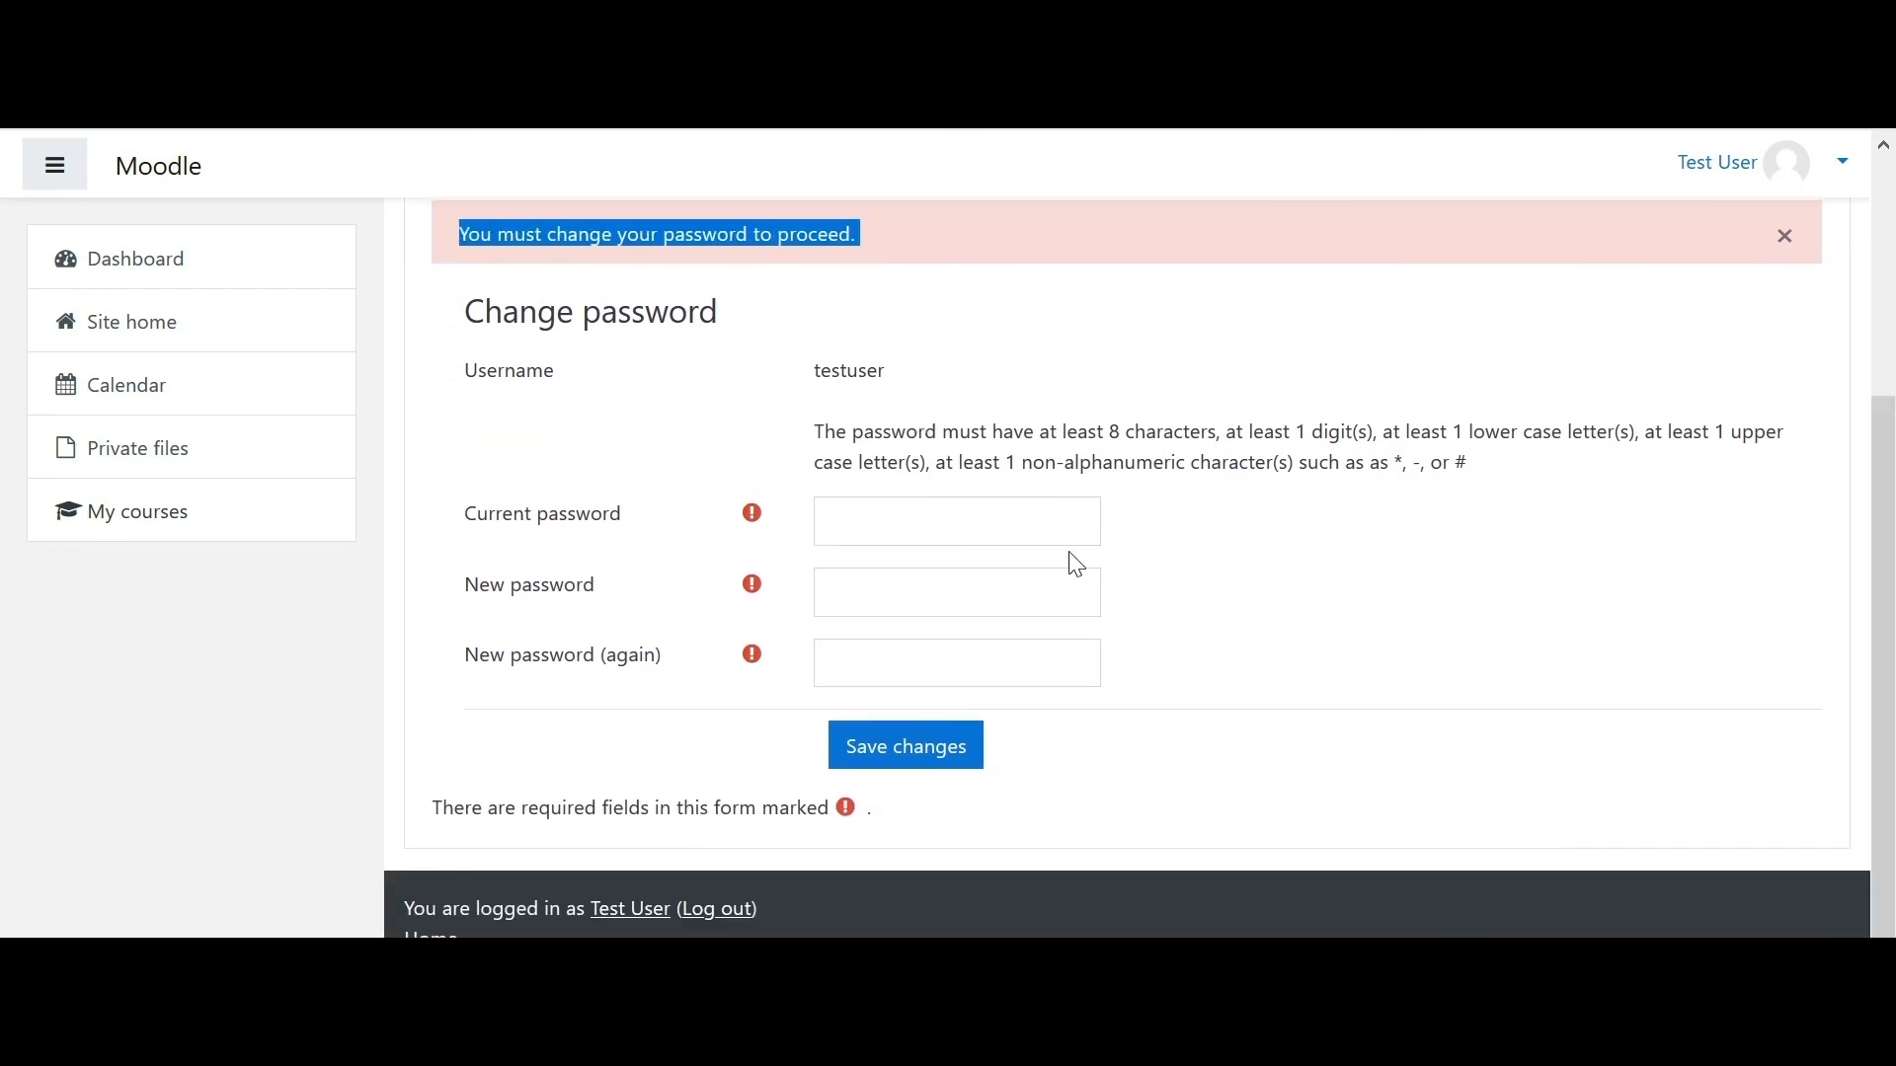
click(909, 525)
text(t•••)
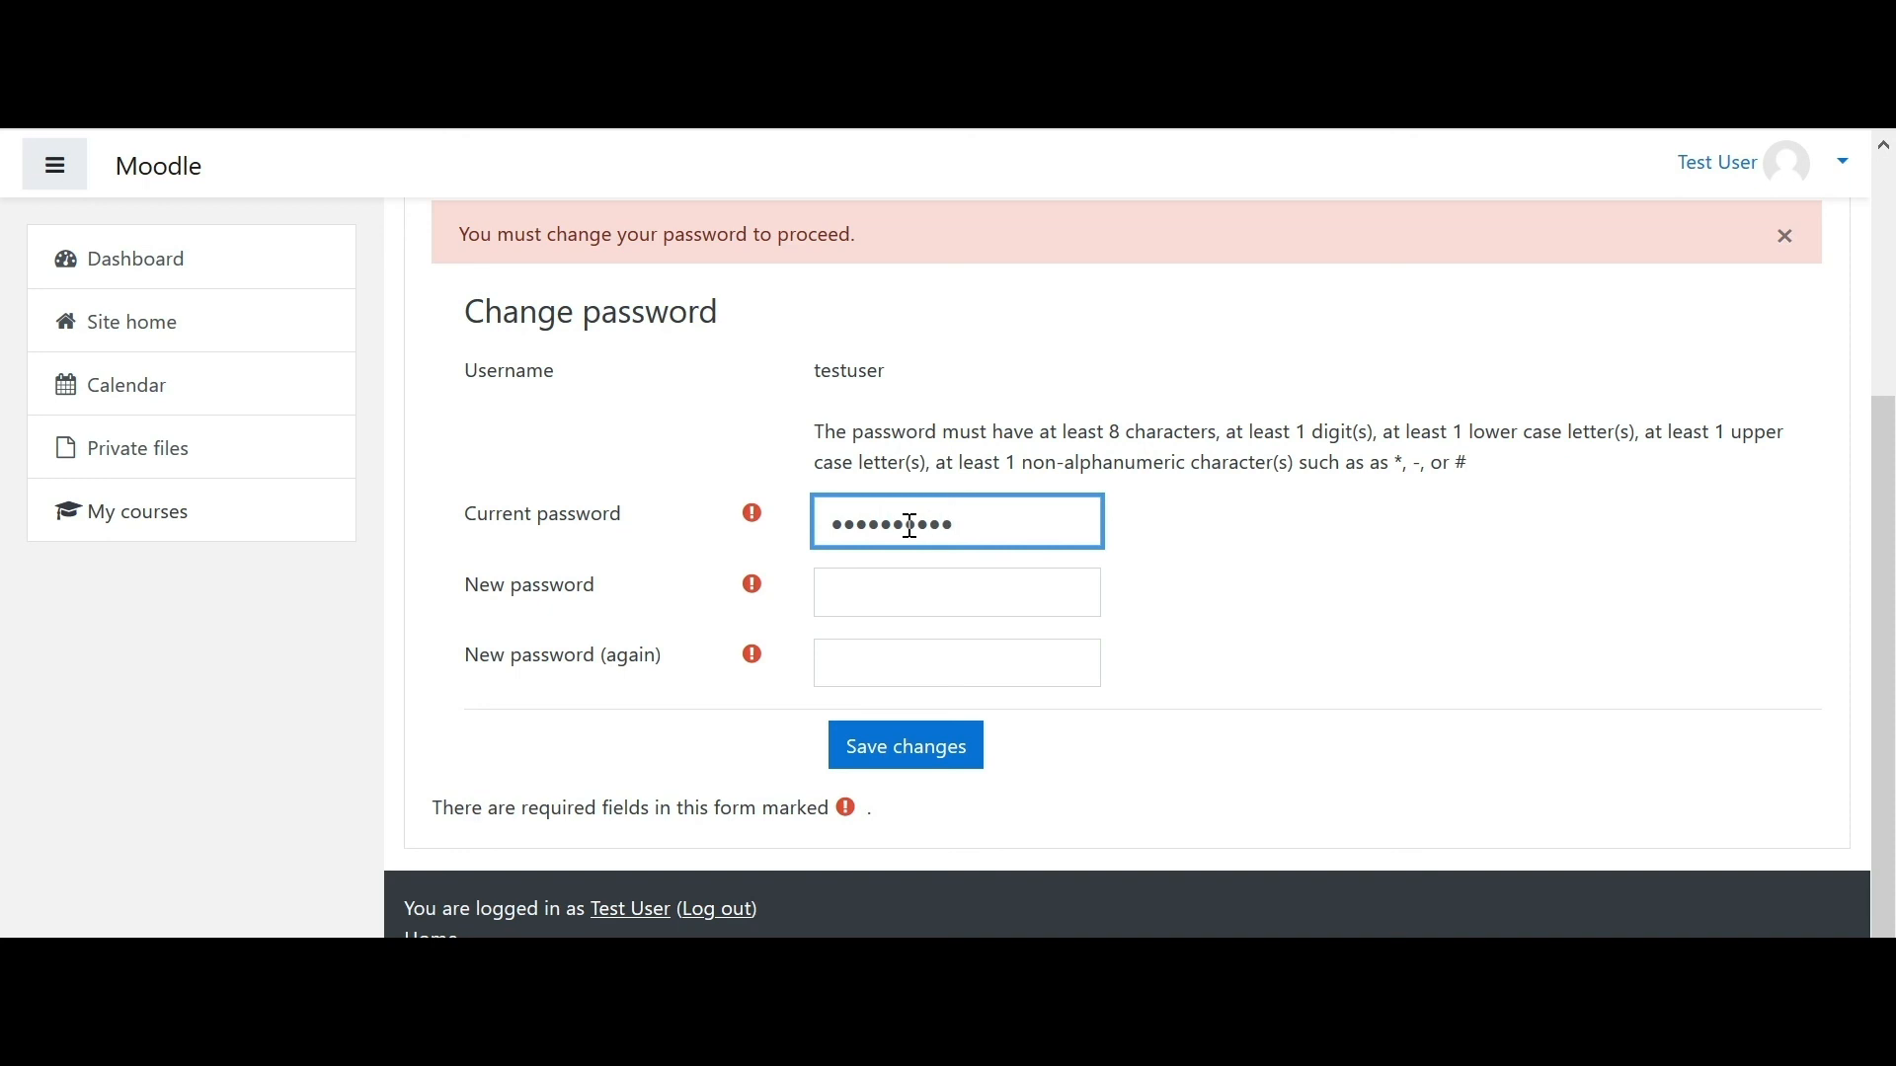
click(906, 606)
text(•)
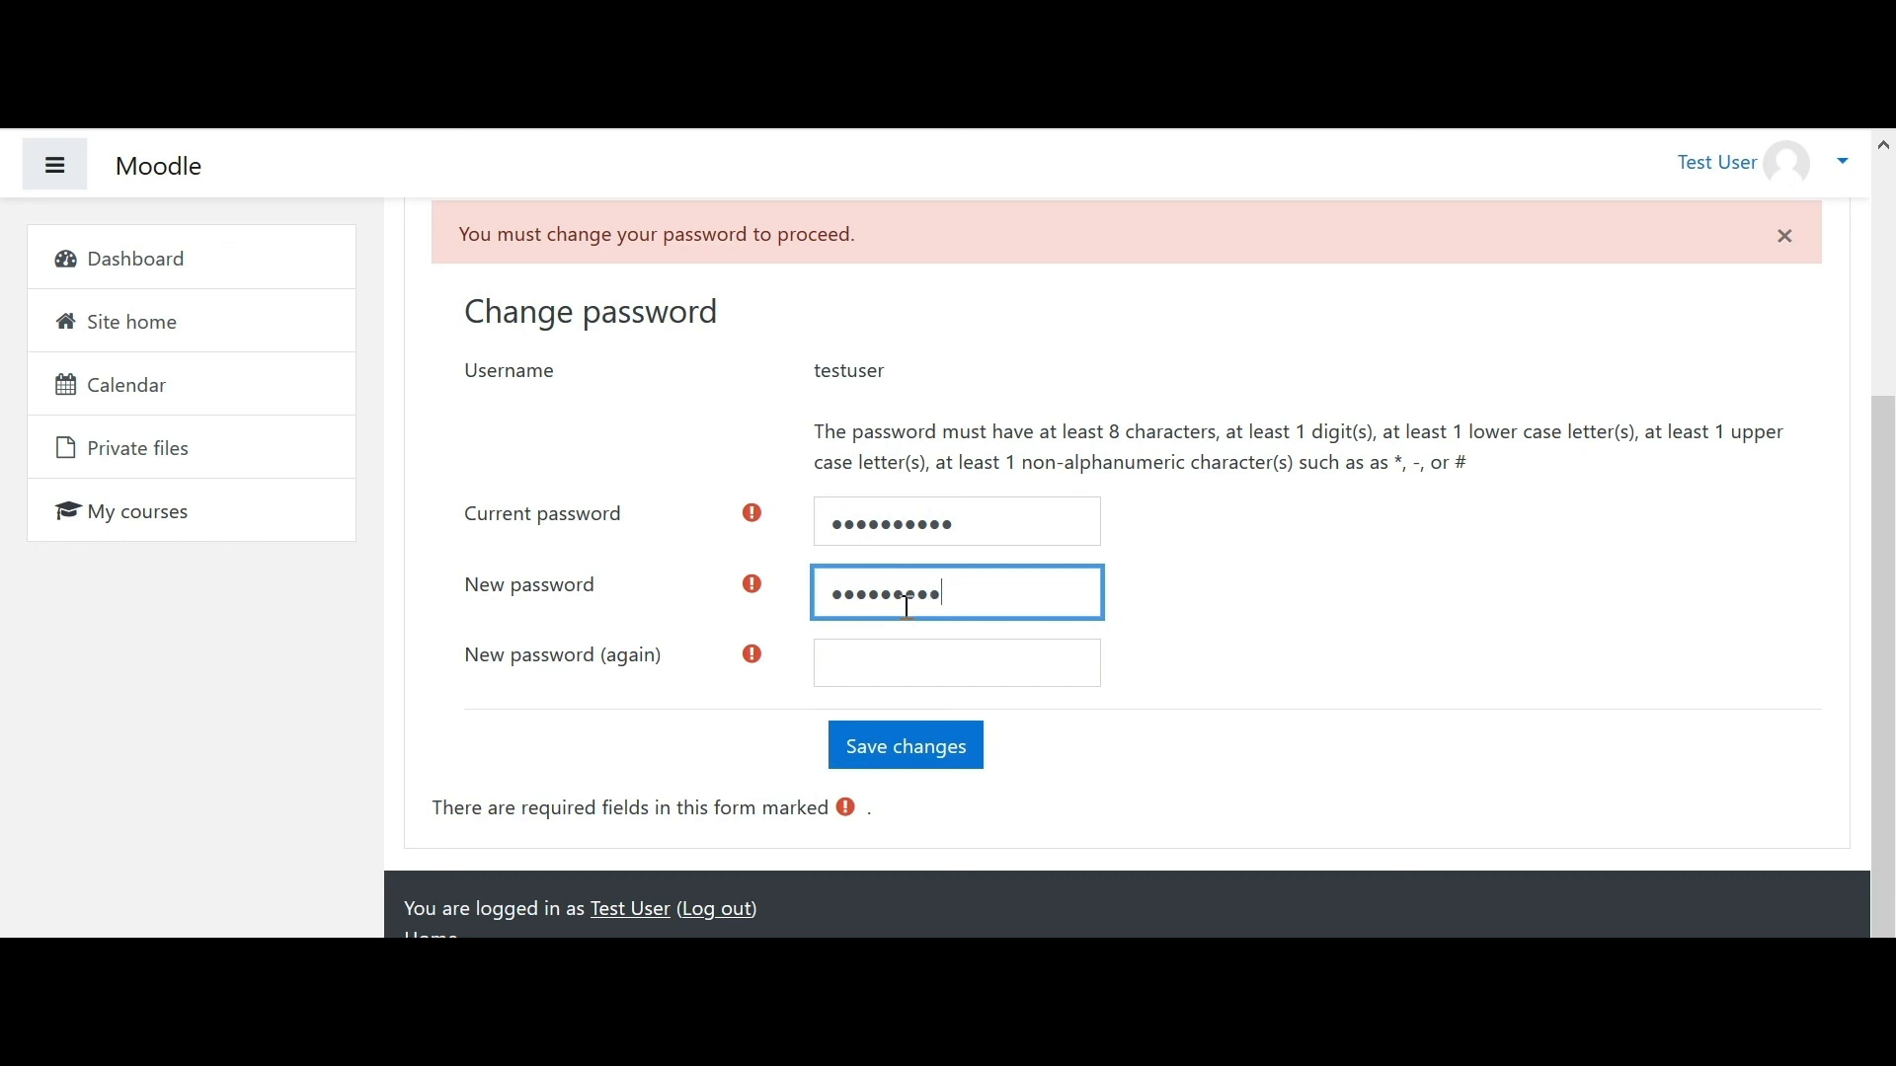
click(916, 655)
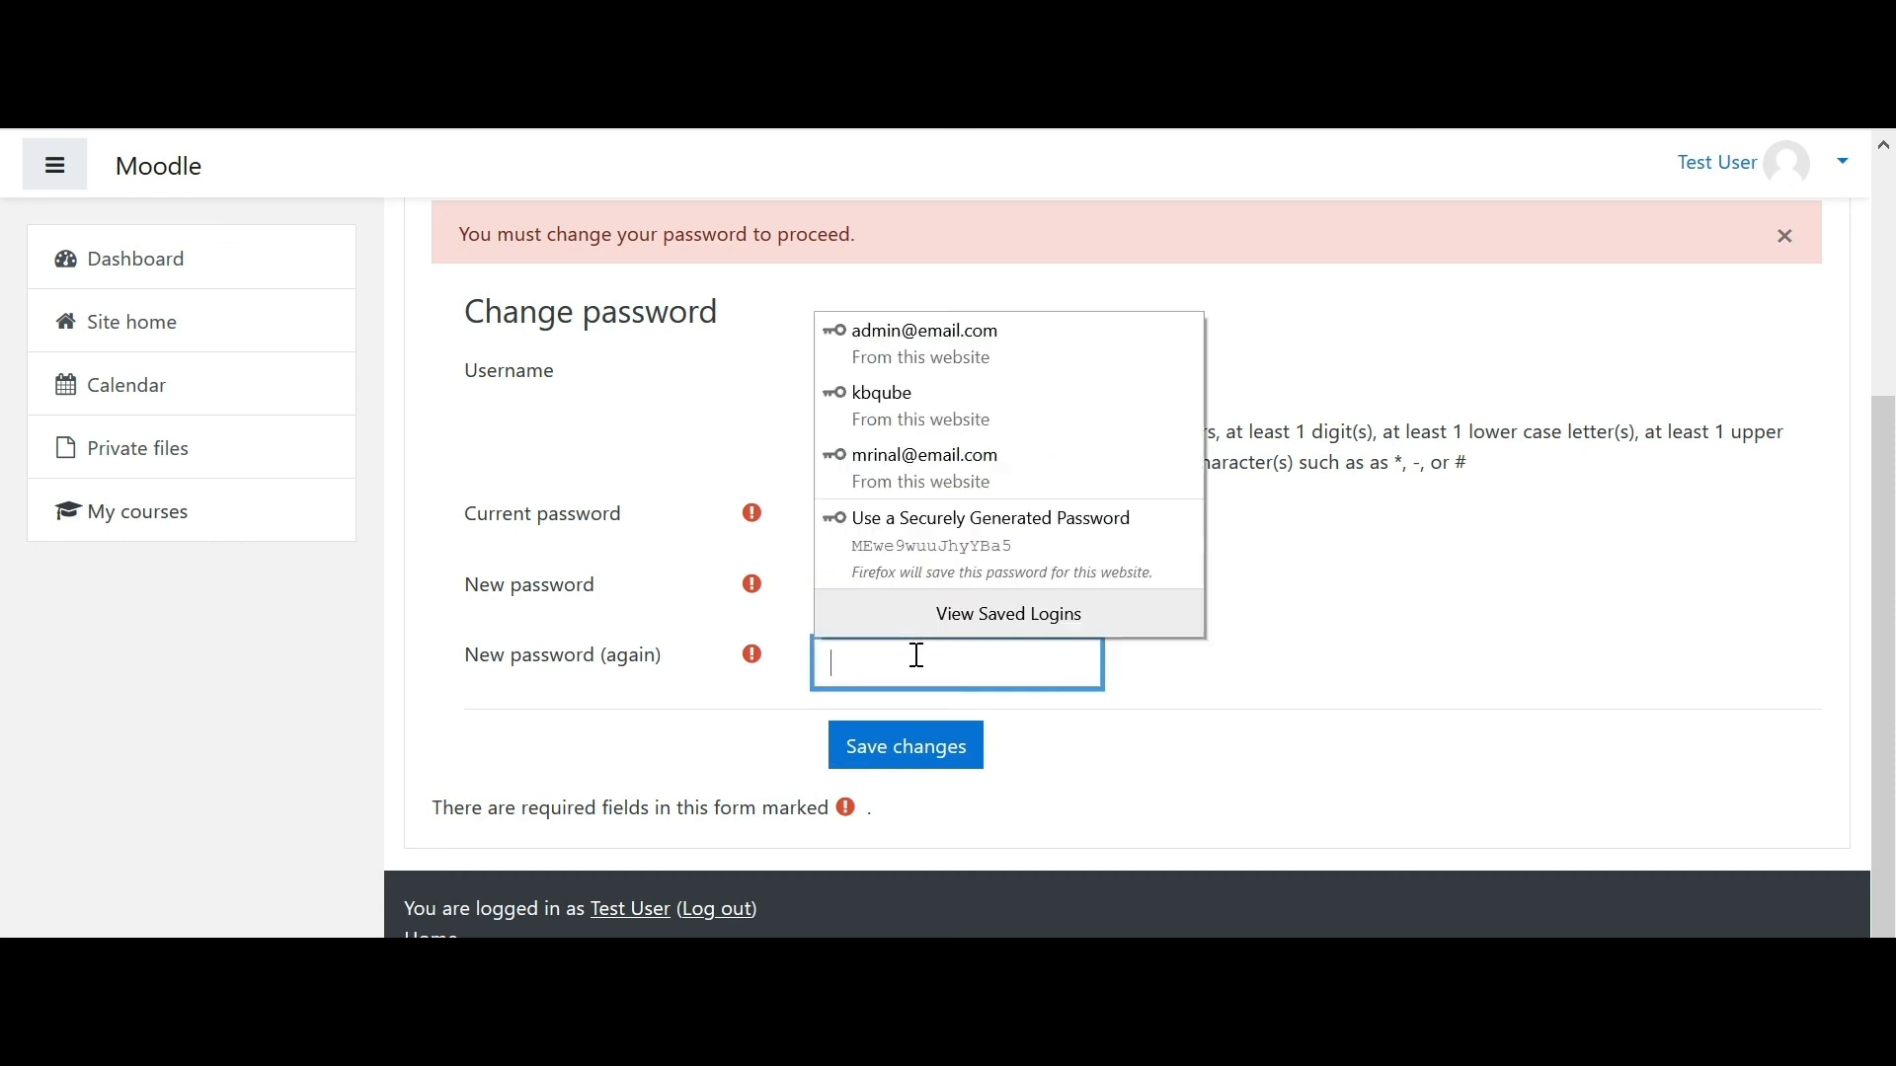
text(•••)
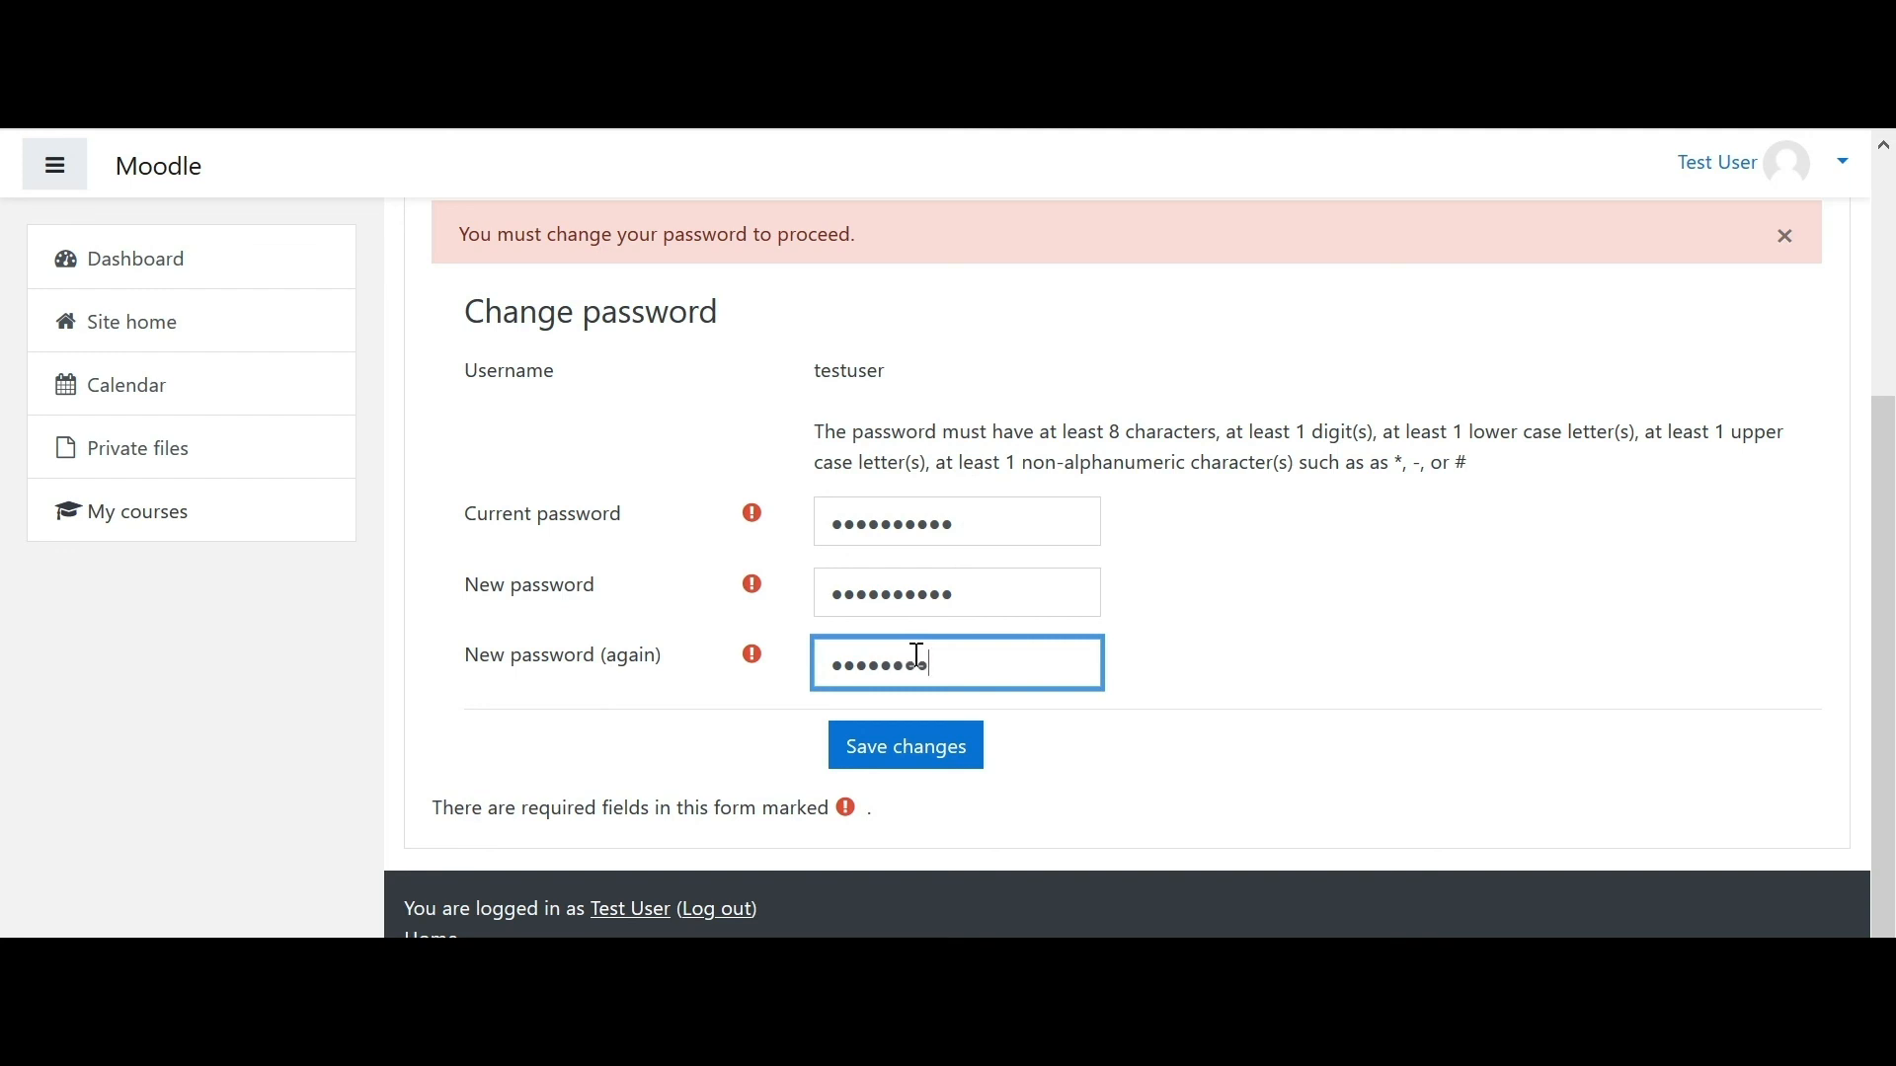
click(958, 762)
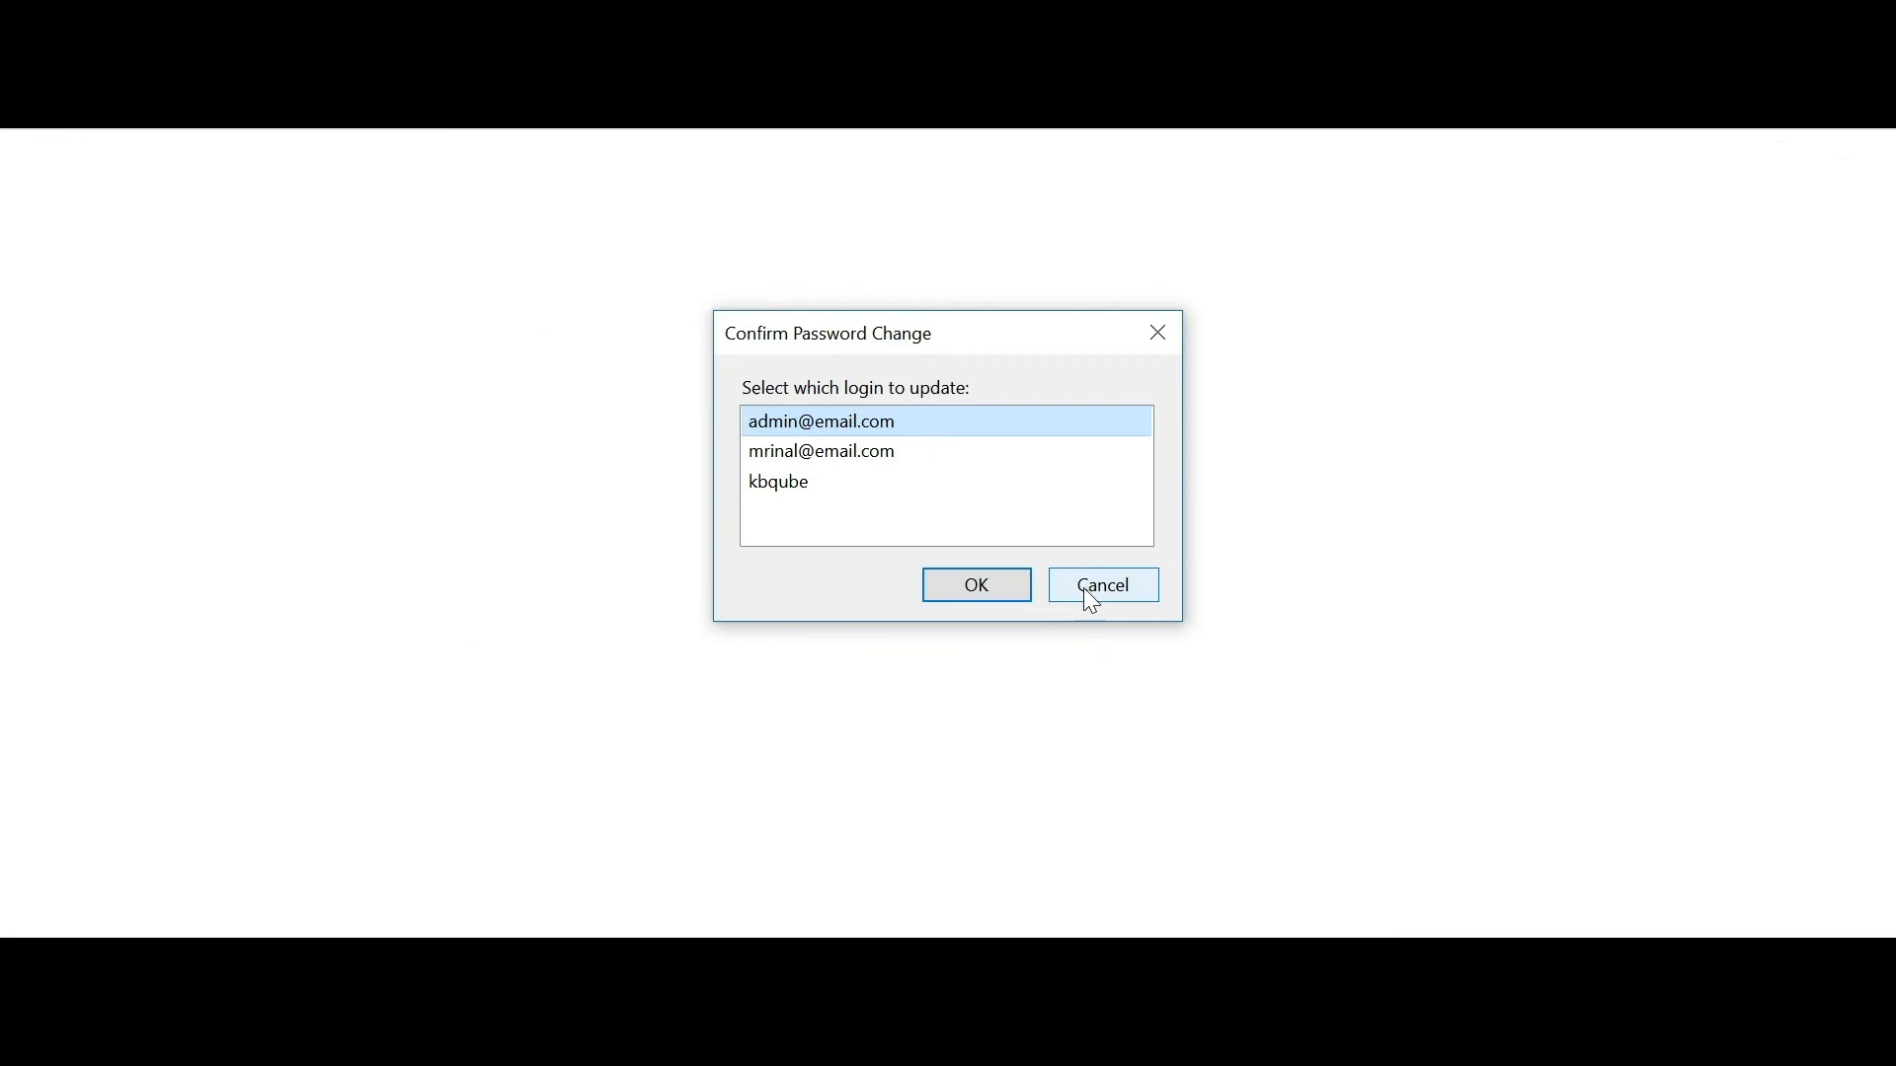
click(1092, 598)
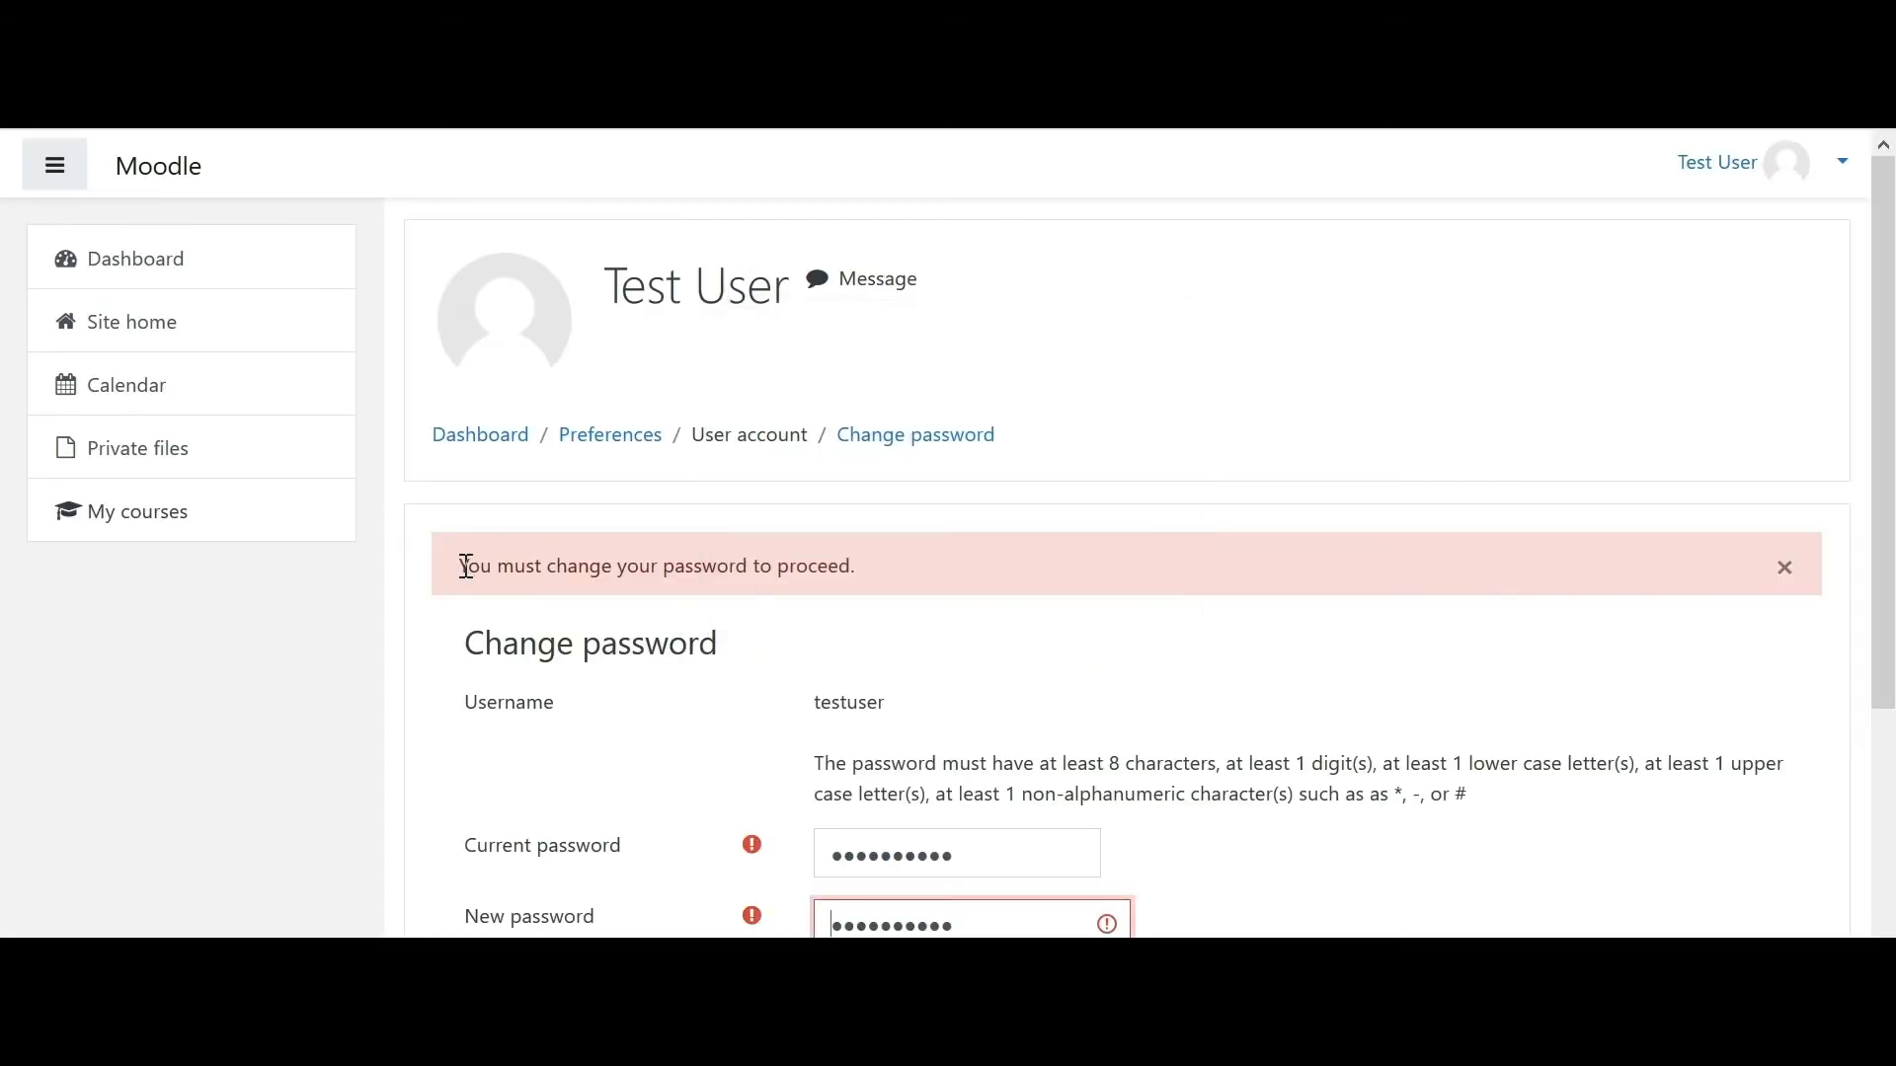
- Correct the repeated new password and resubmit until 'Password has been changed' appears
scroll(1132, 522, down, 3)
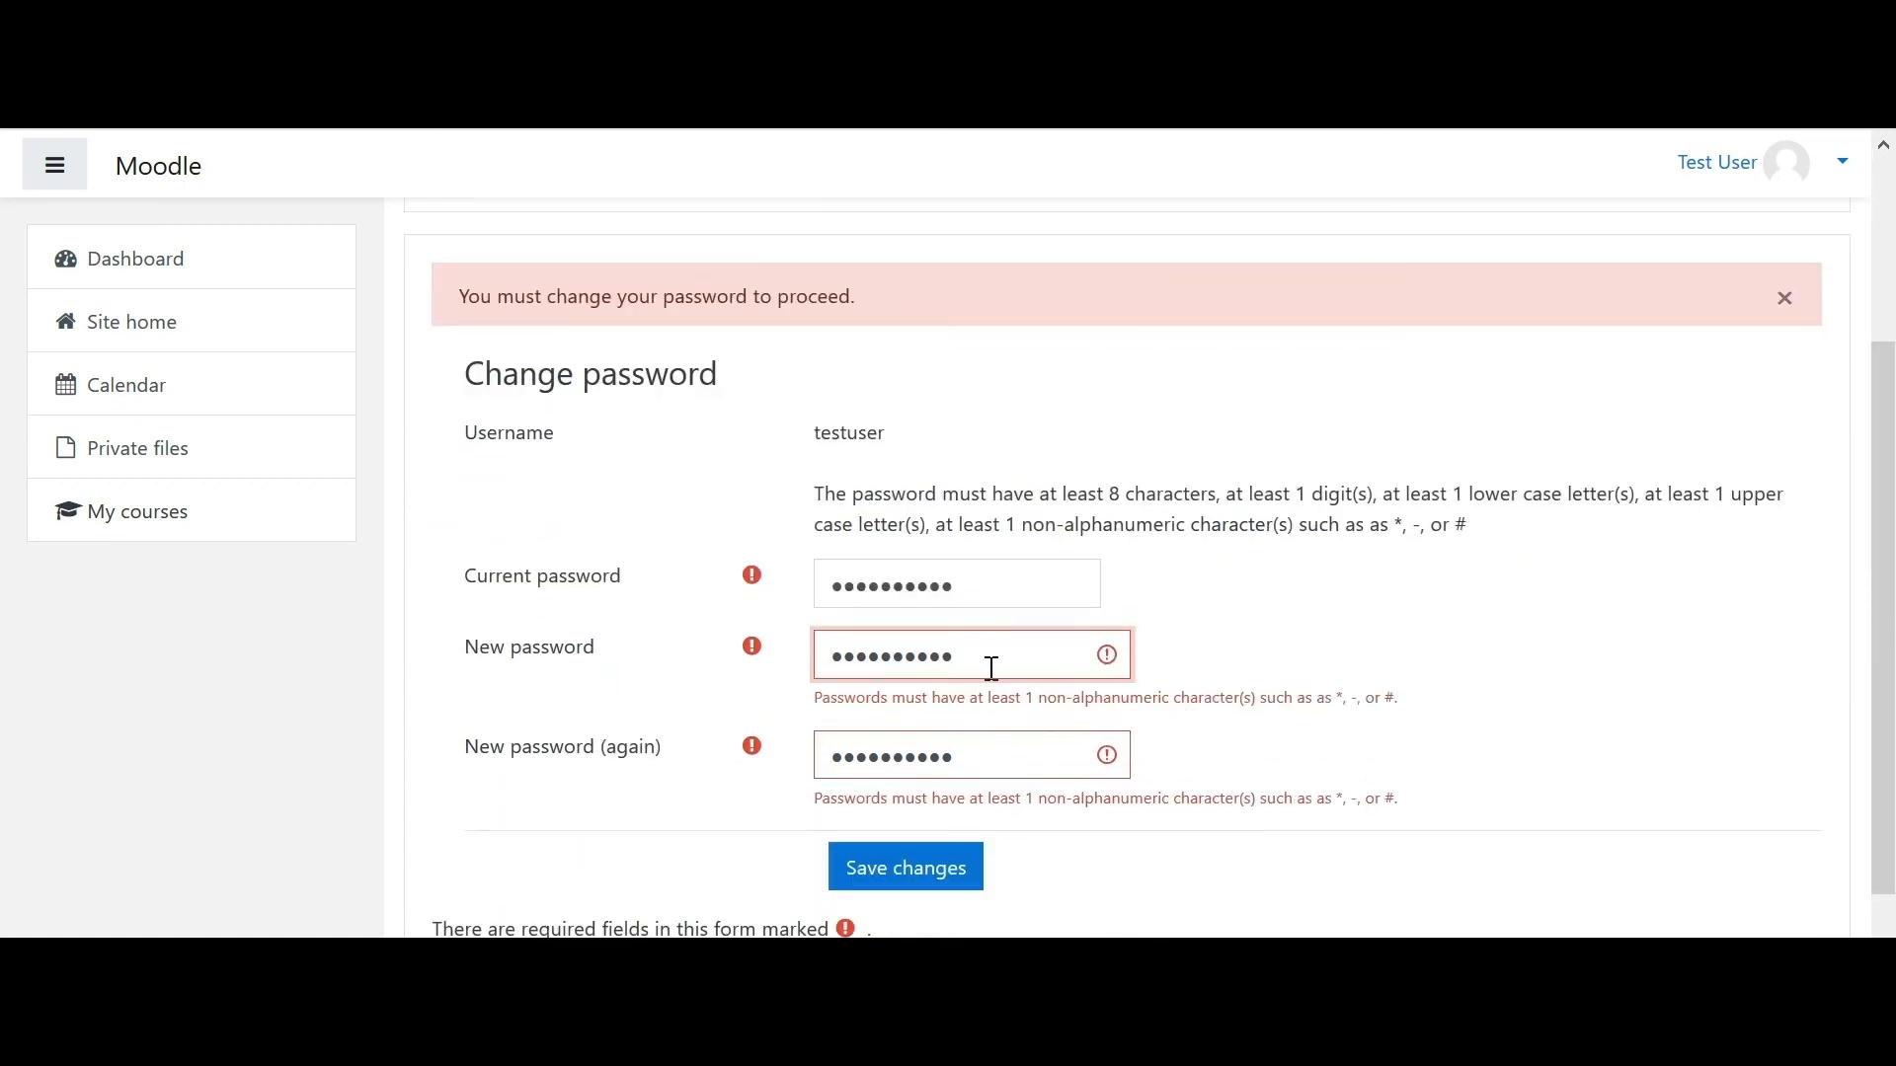
click(994, 755)
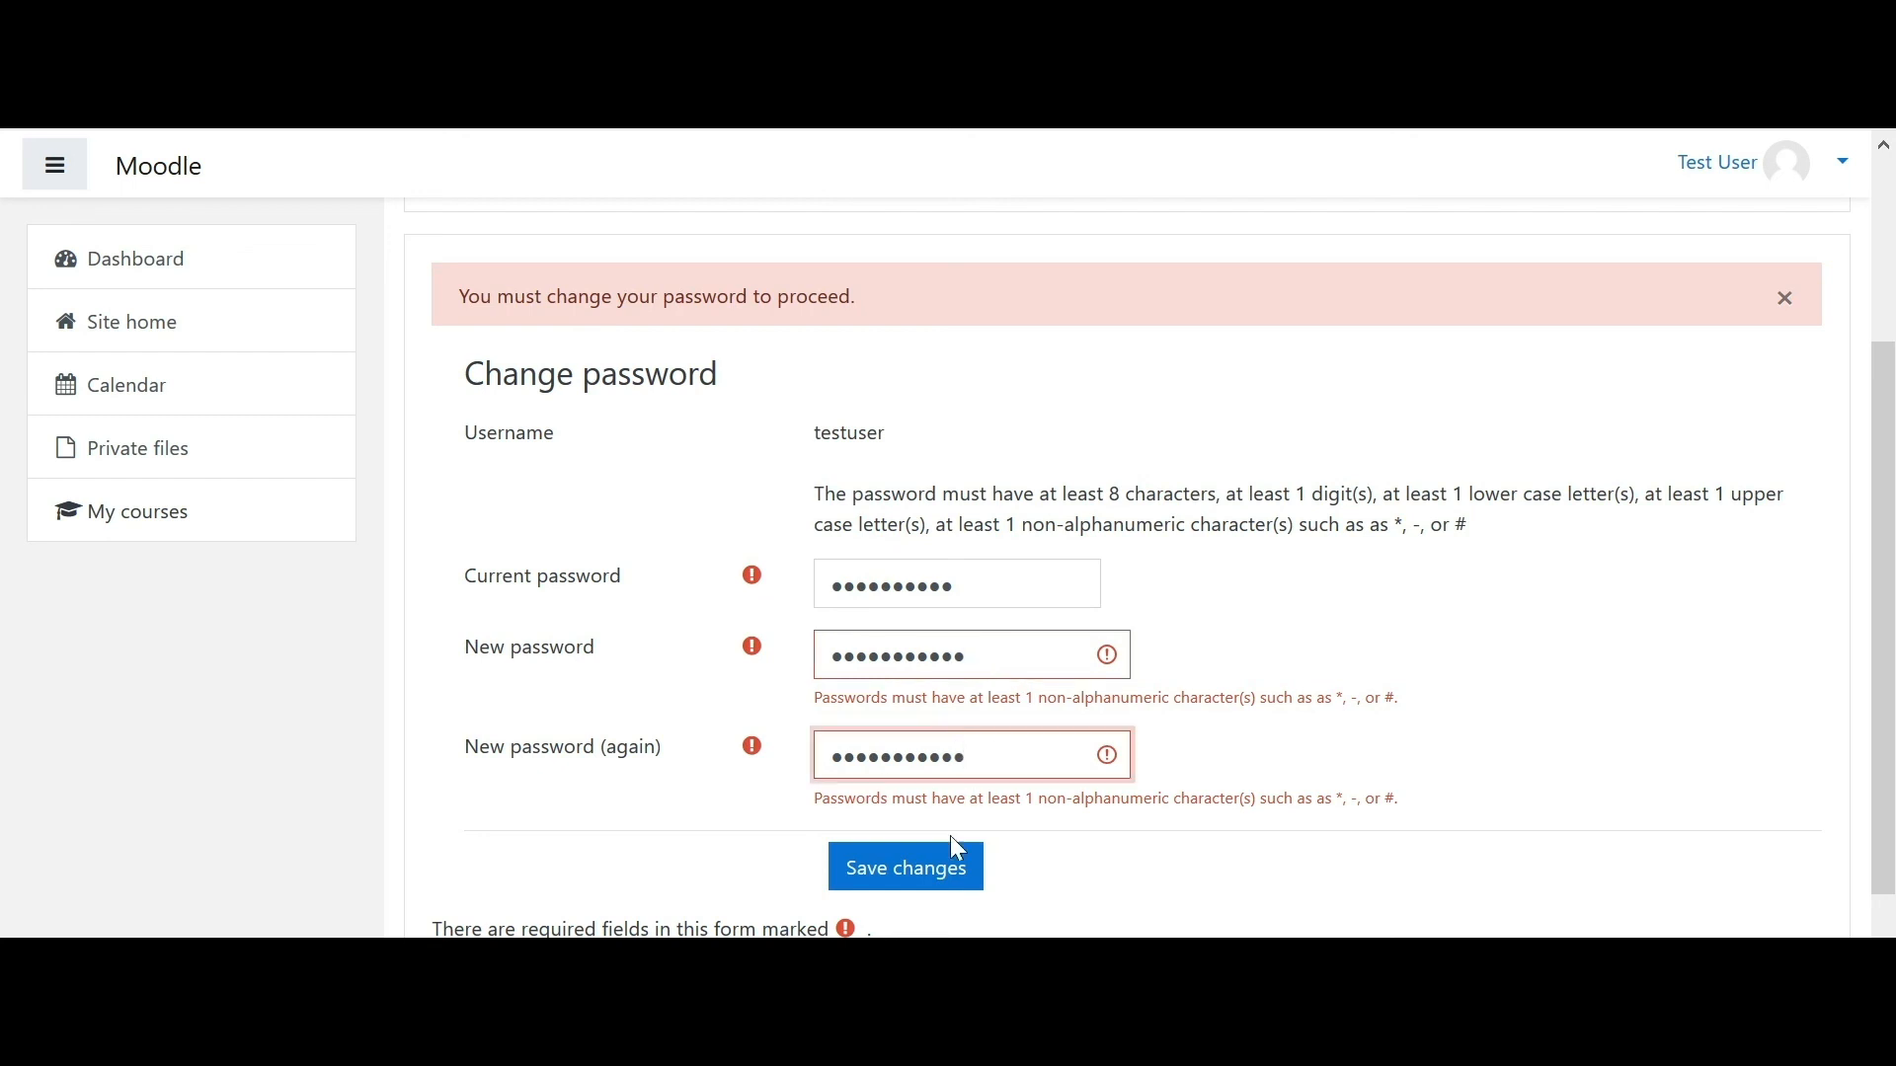
click(926, 869)
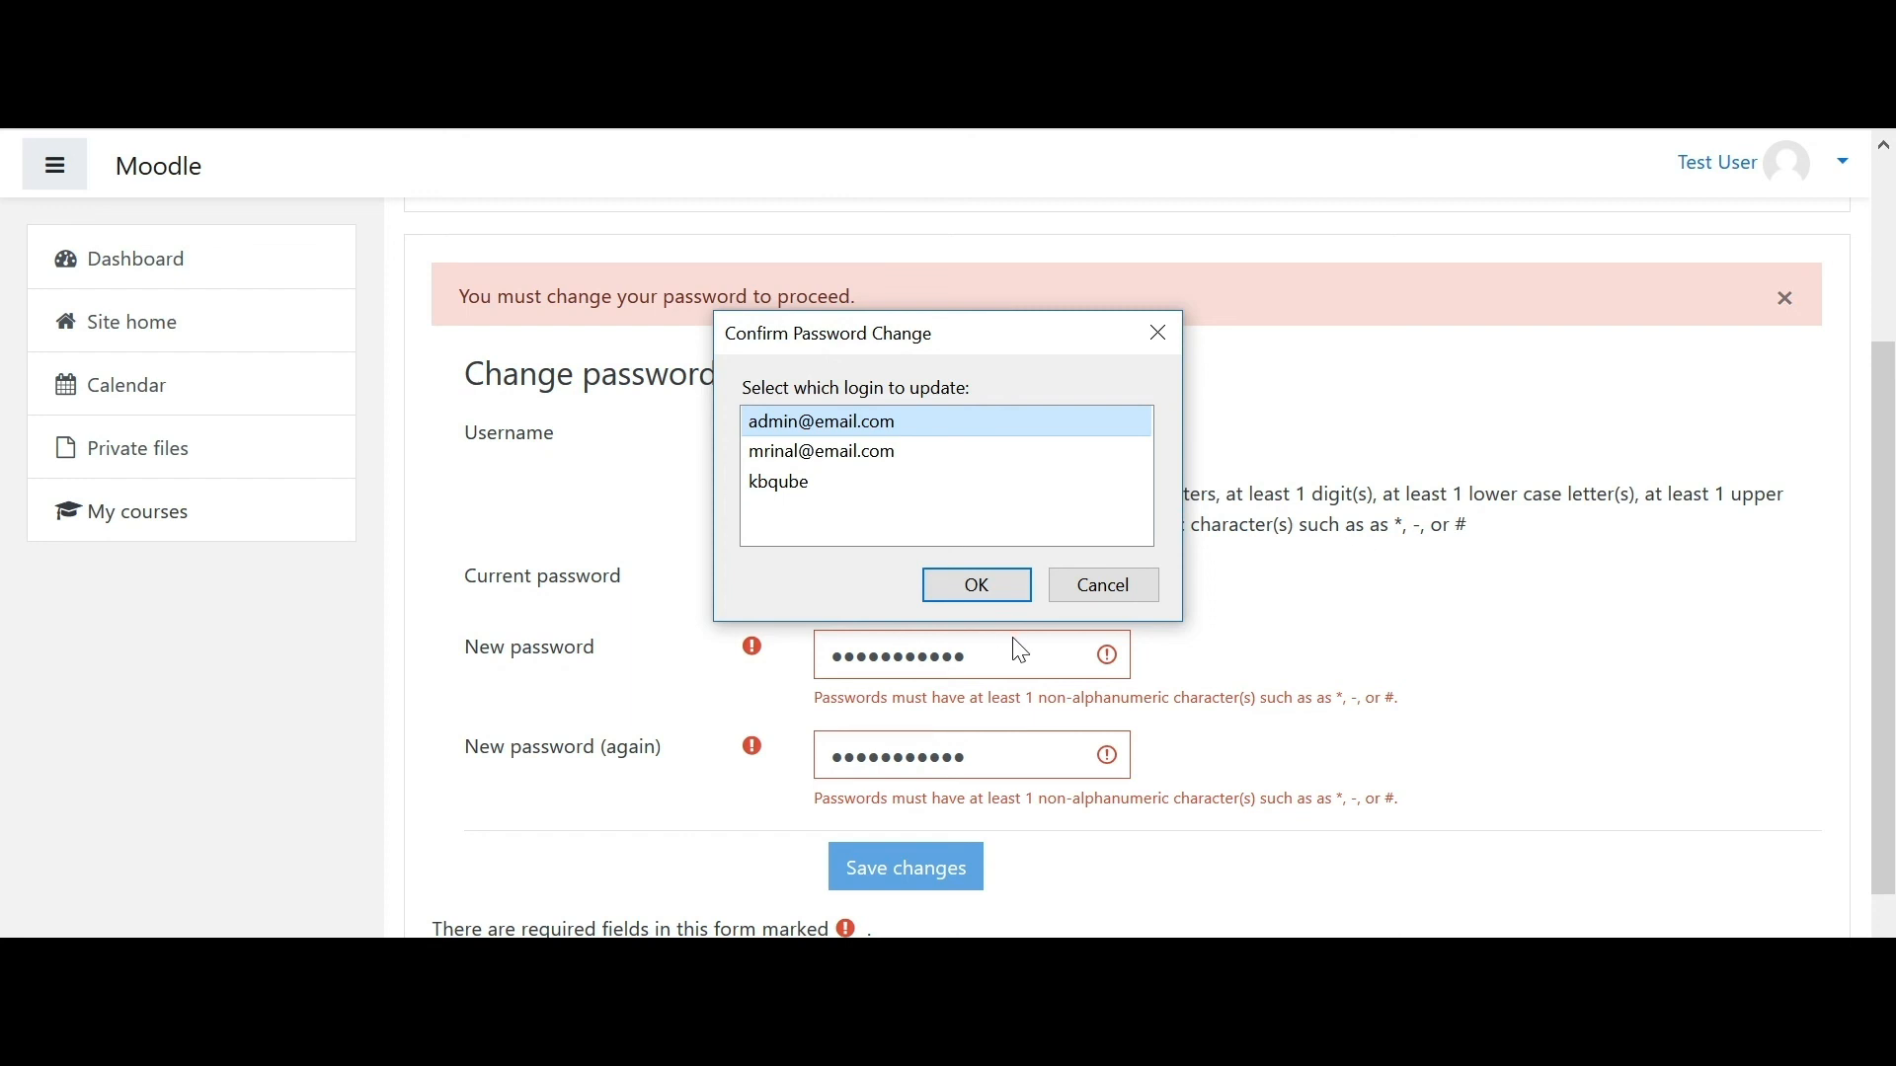
click(1091, 584)
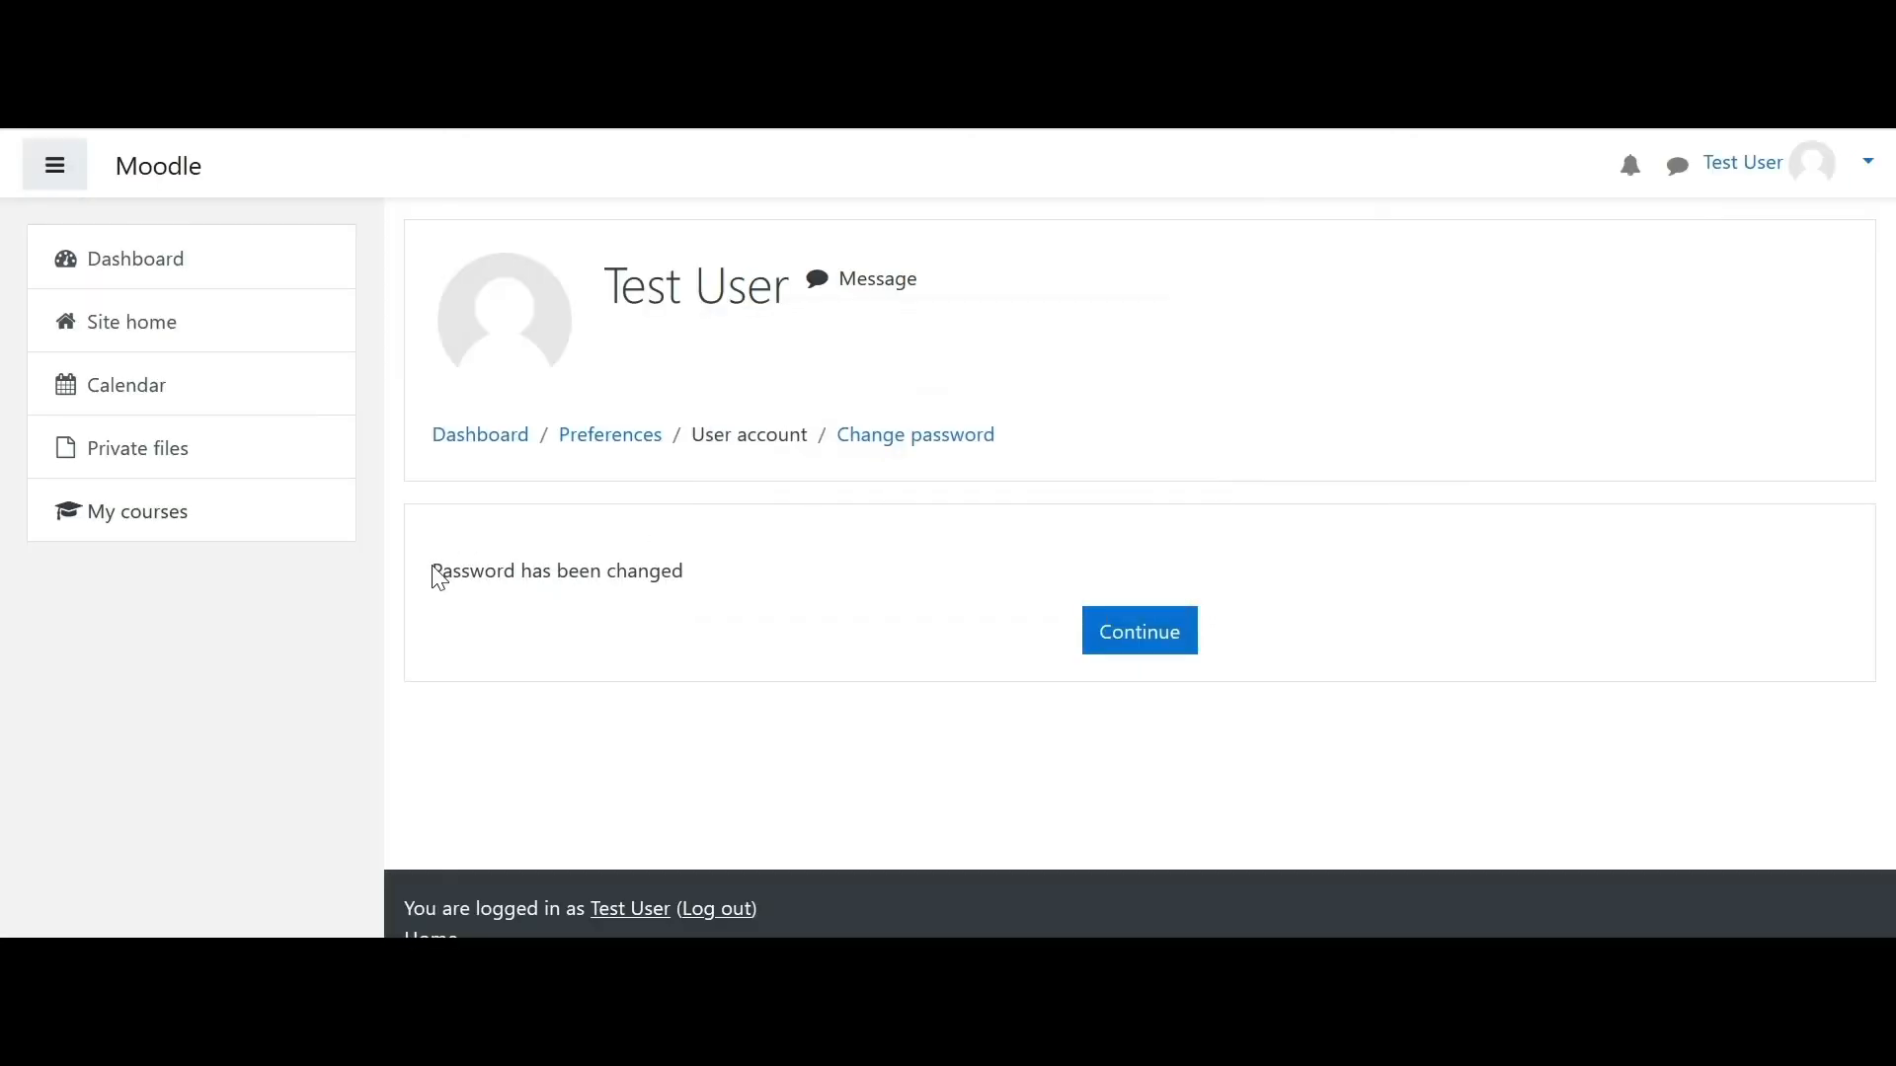
drag(434, 573, 773, 569)
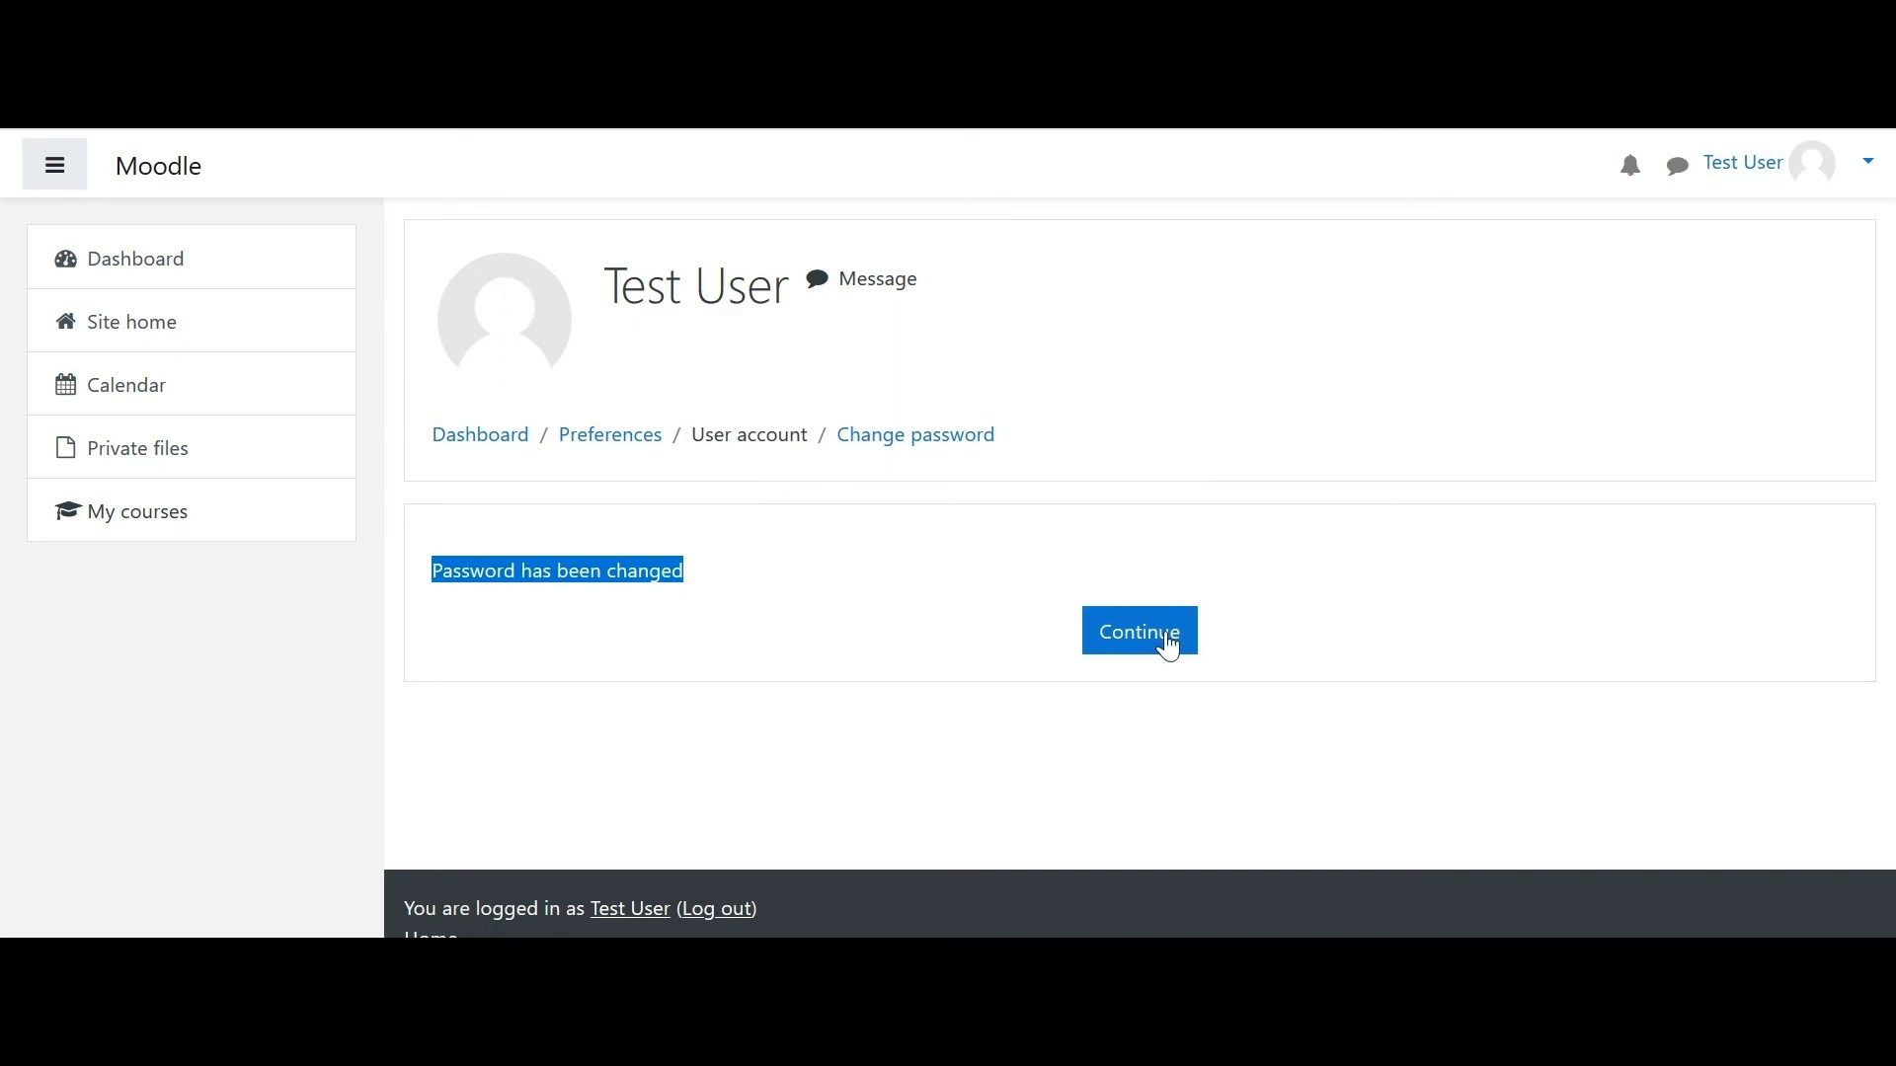
- Continue to the Dashboard and open the Accountancy course
click(1176, 647)
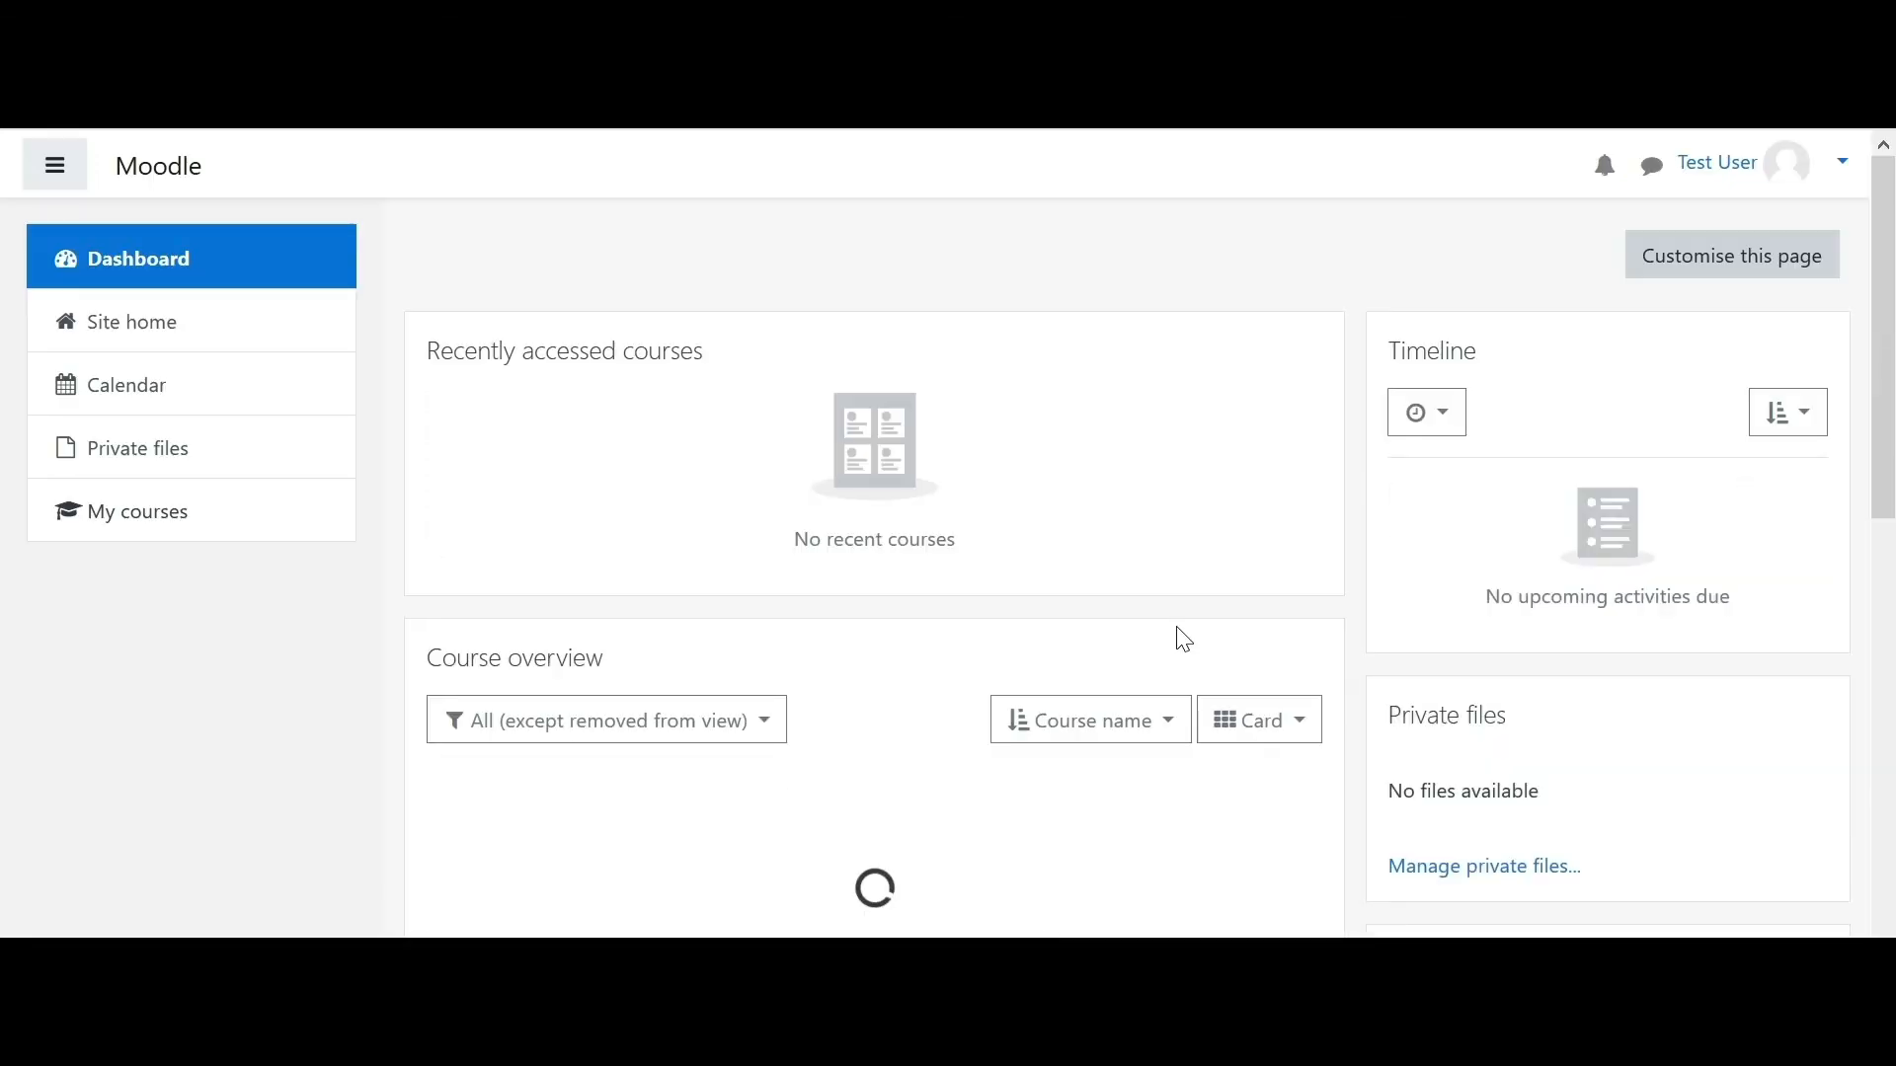
scroll(898, 665, down, 5)
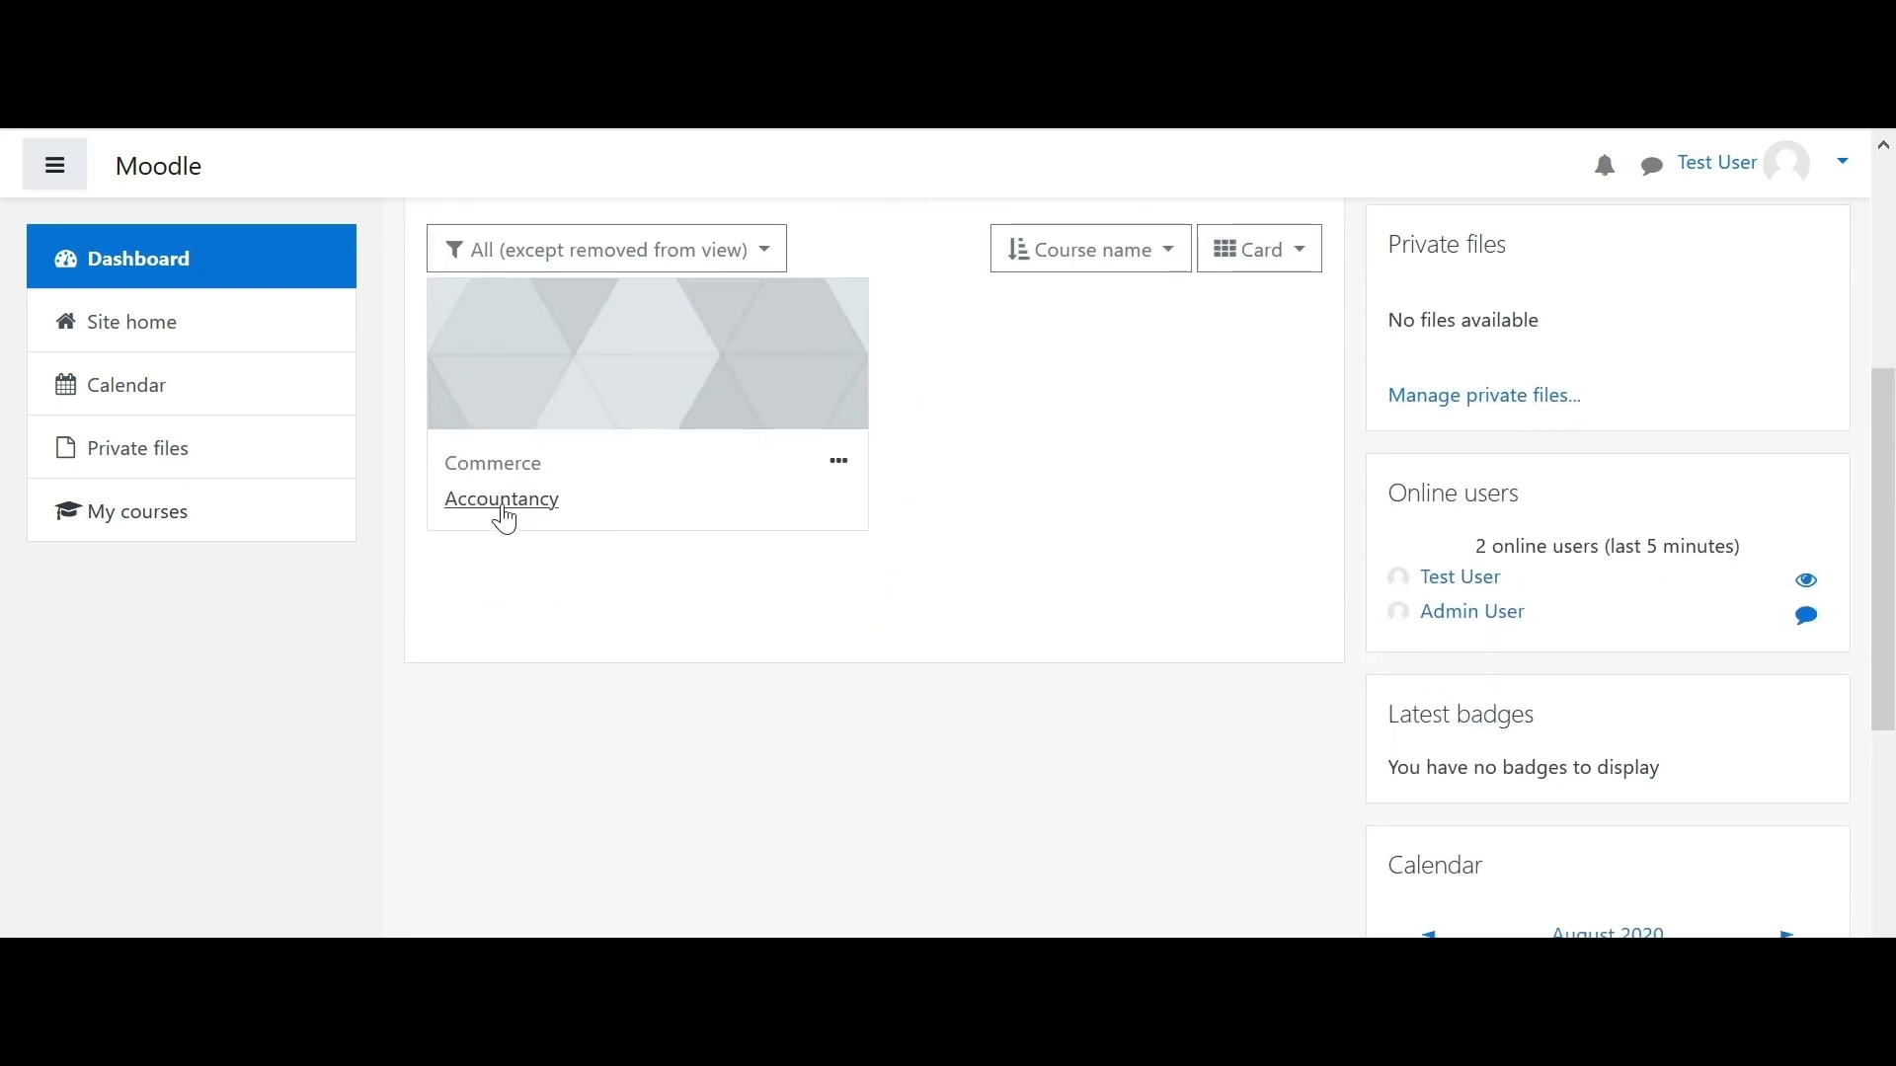
click(503, 508)
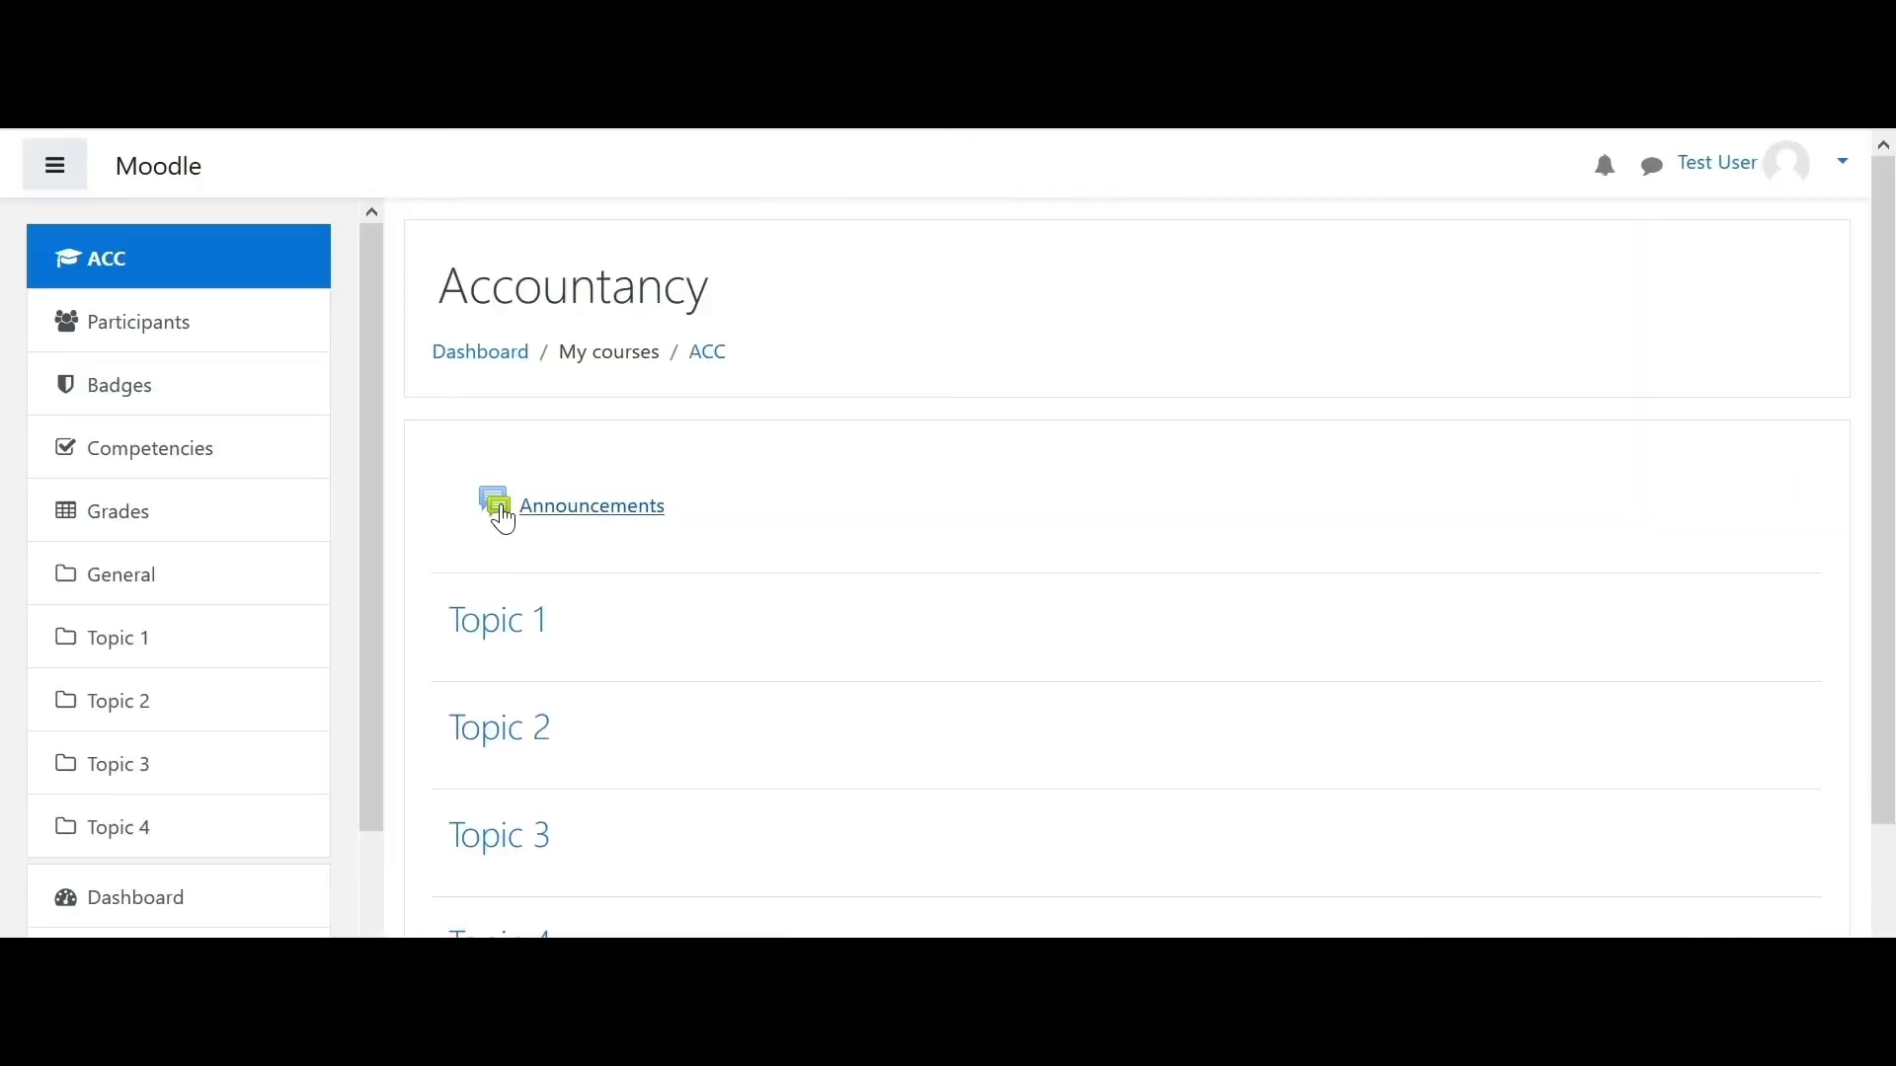
- Log out of the student account from the user menu
mouse_move(1892, 258)
mouse_down()
mouse_move(1894, 570)
mouse_move(1892, 253)
mouse_up()
click(1844, 172)
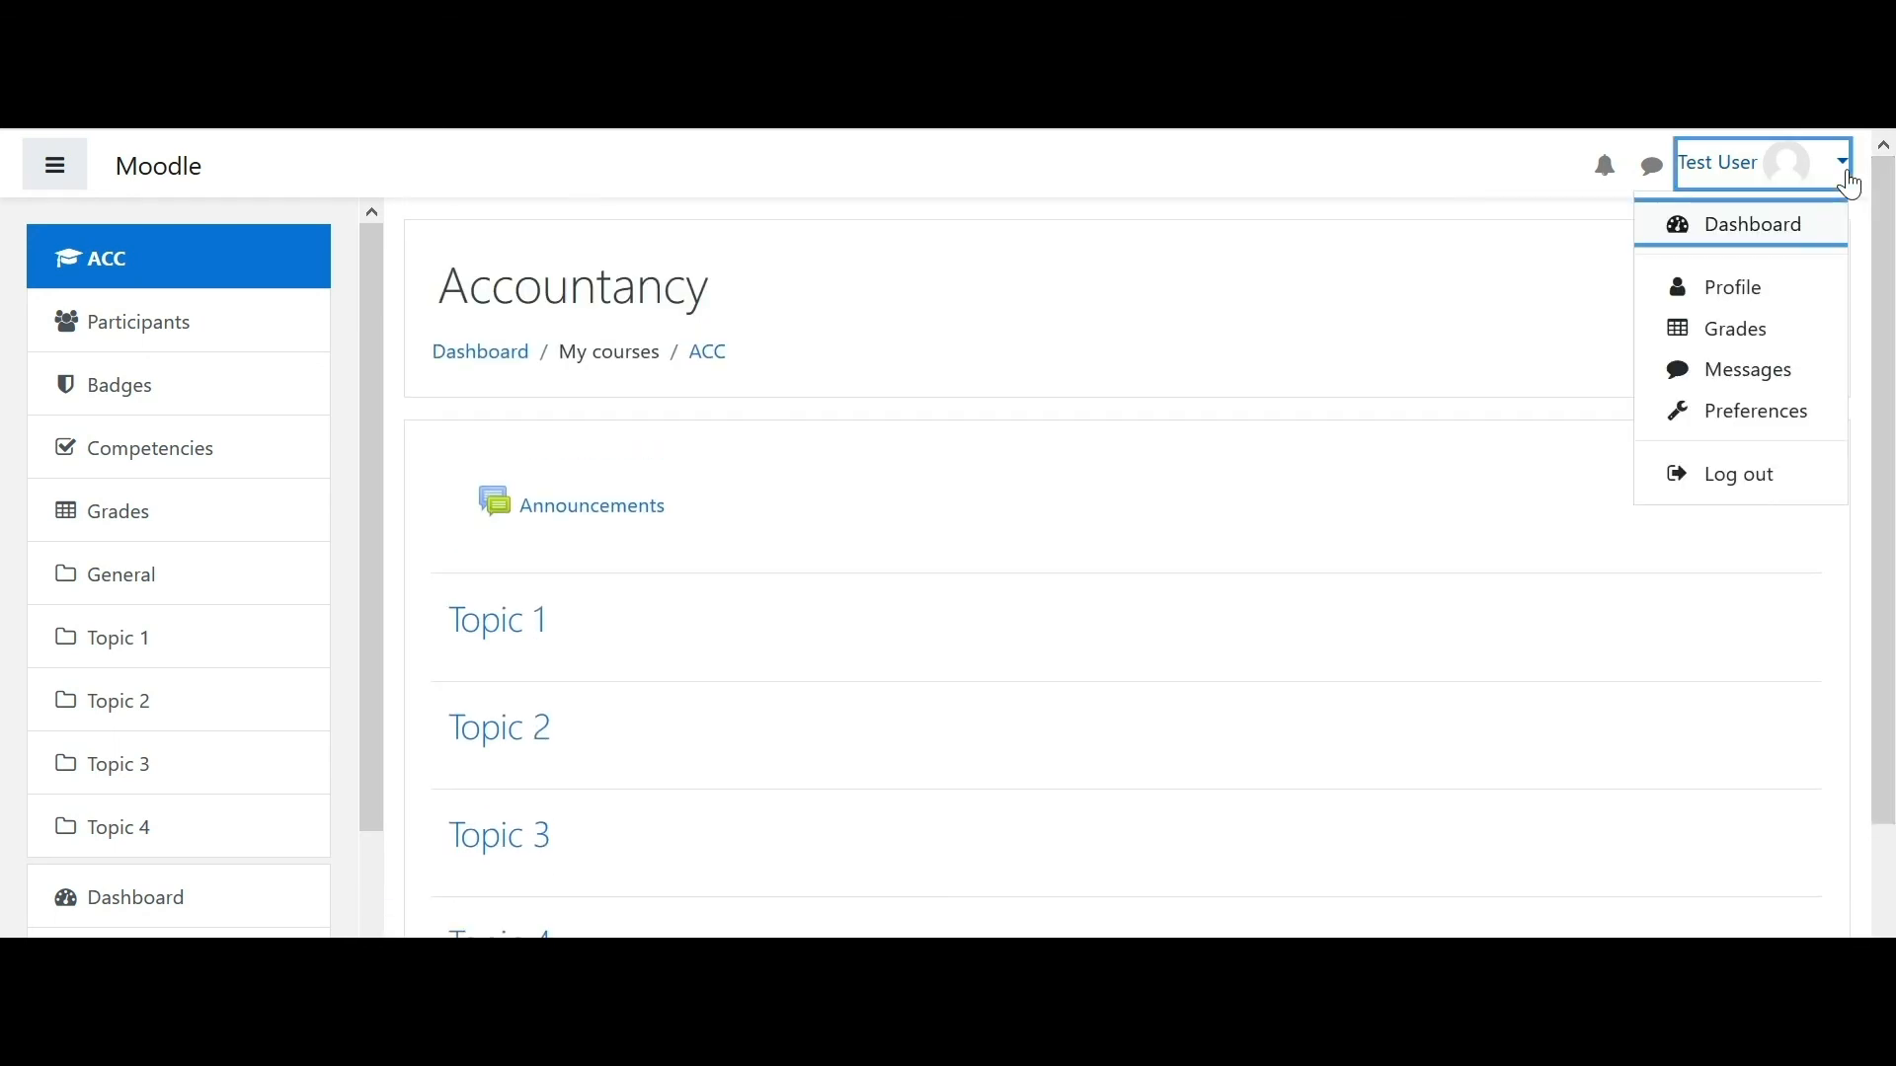
click(1763, 476)
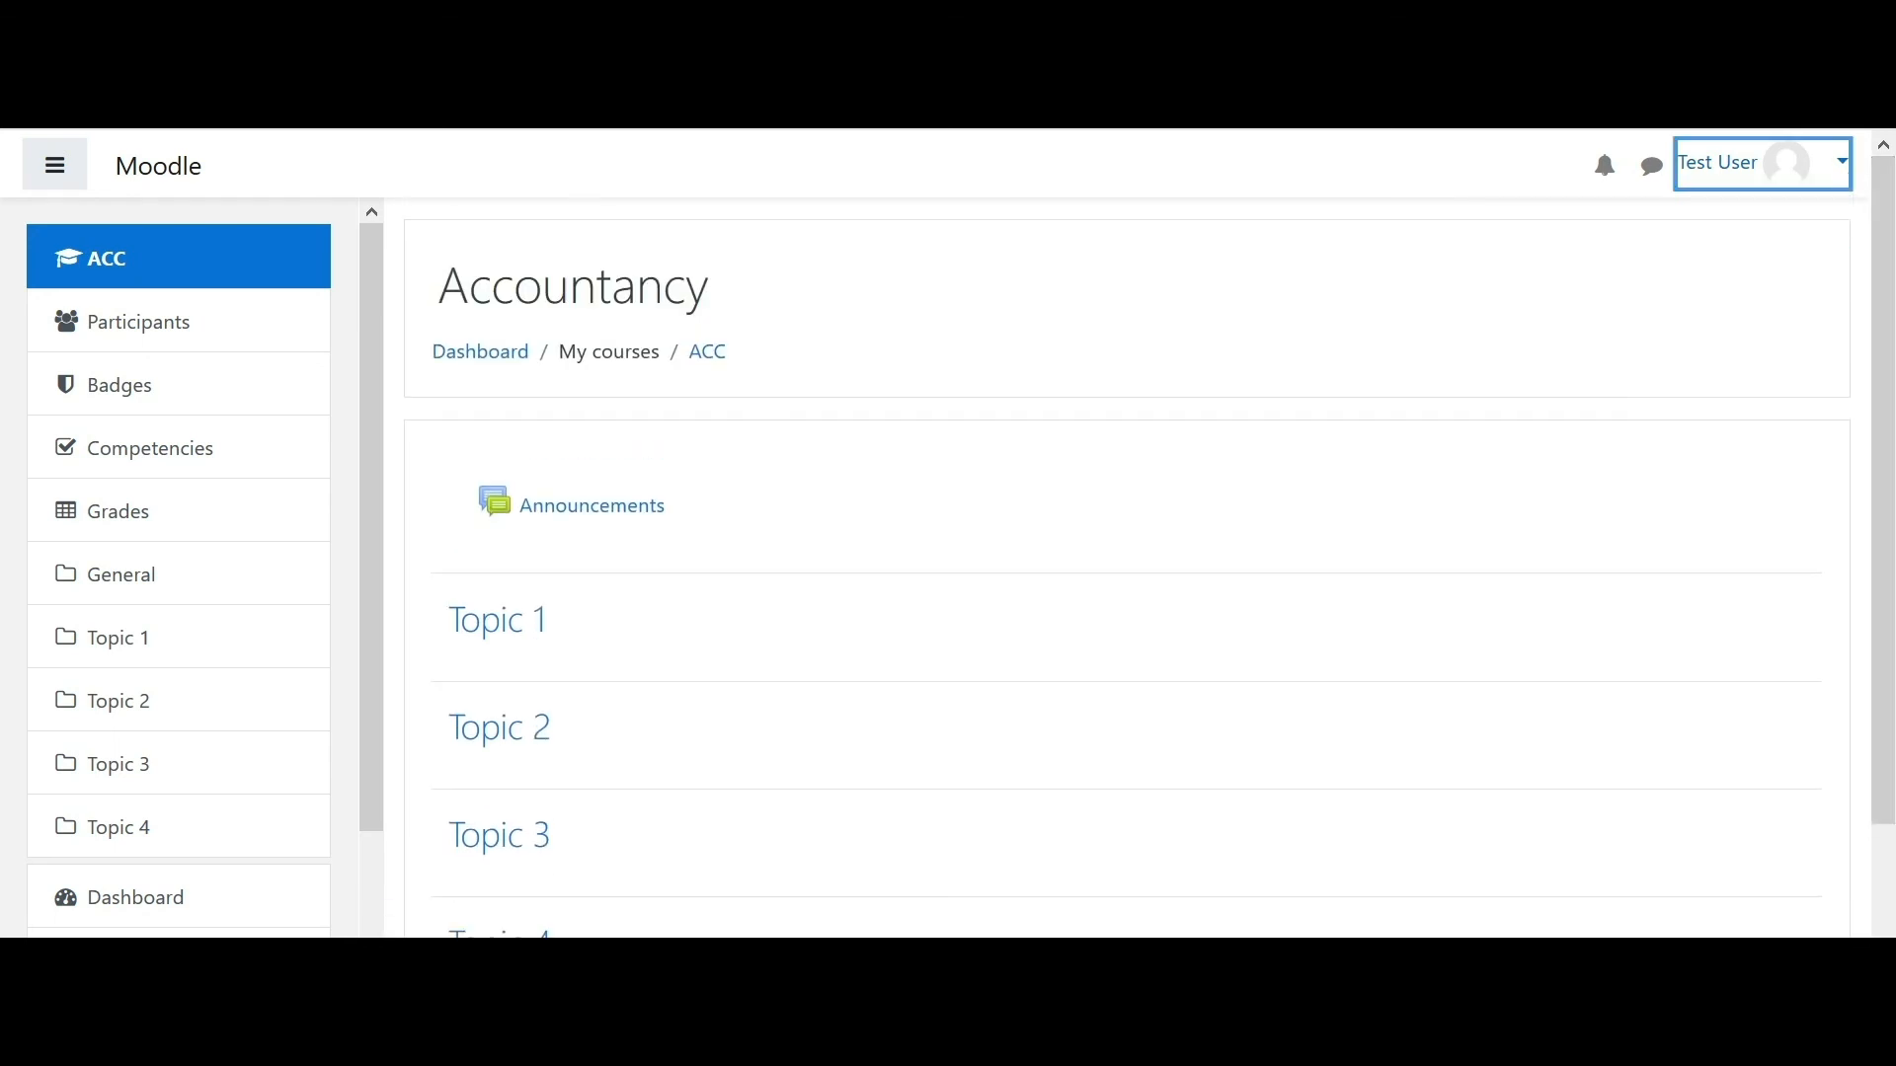